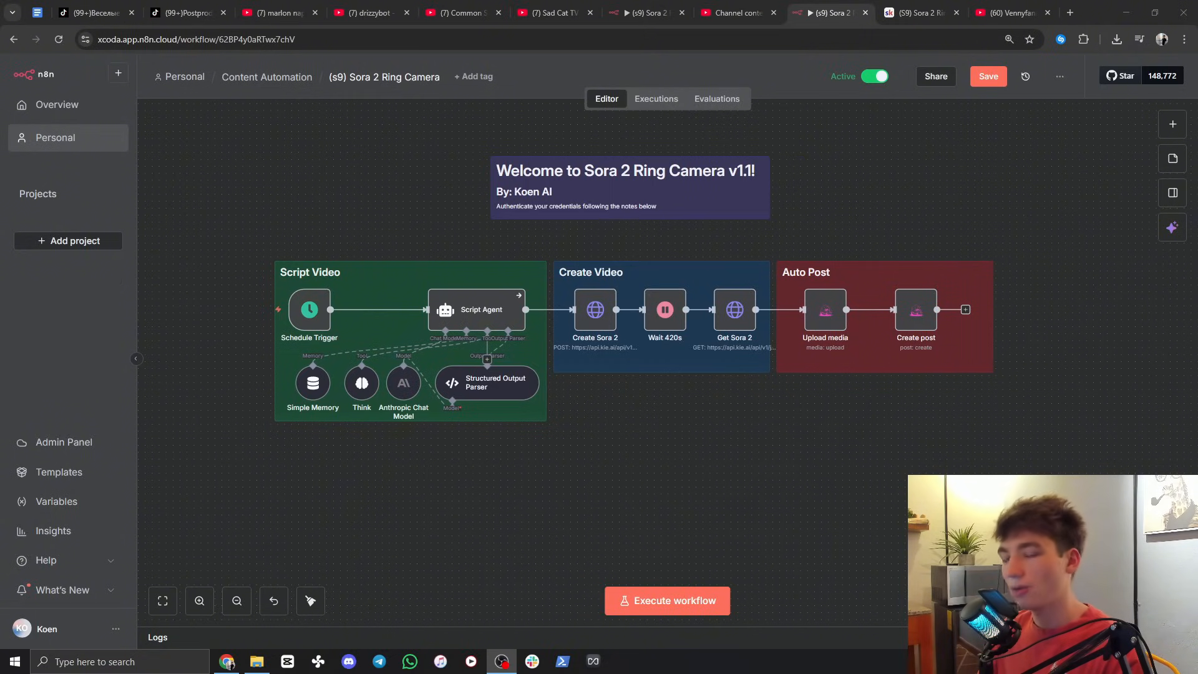
pyautogui.click(200, 9)
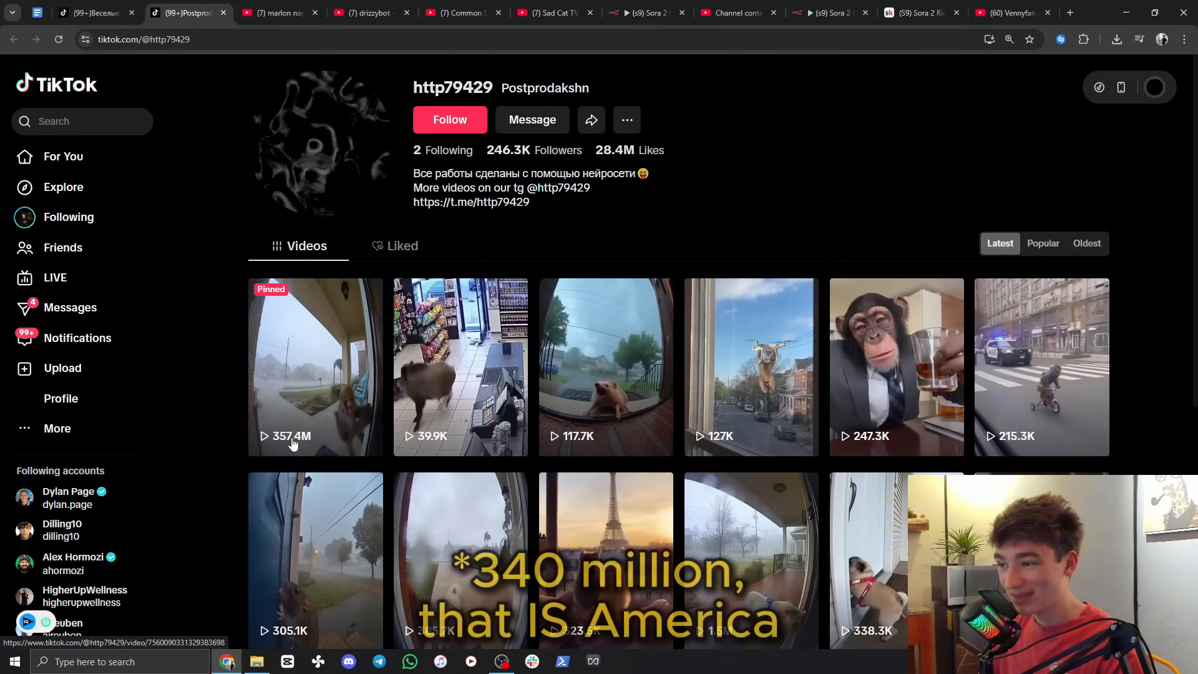
pyautogui.click(93, 5)
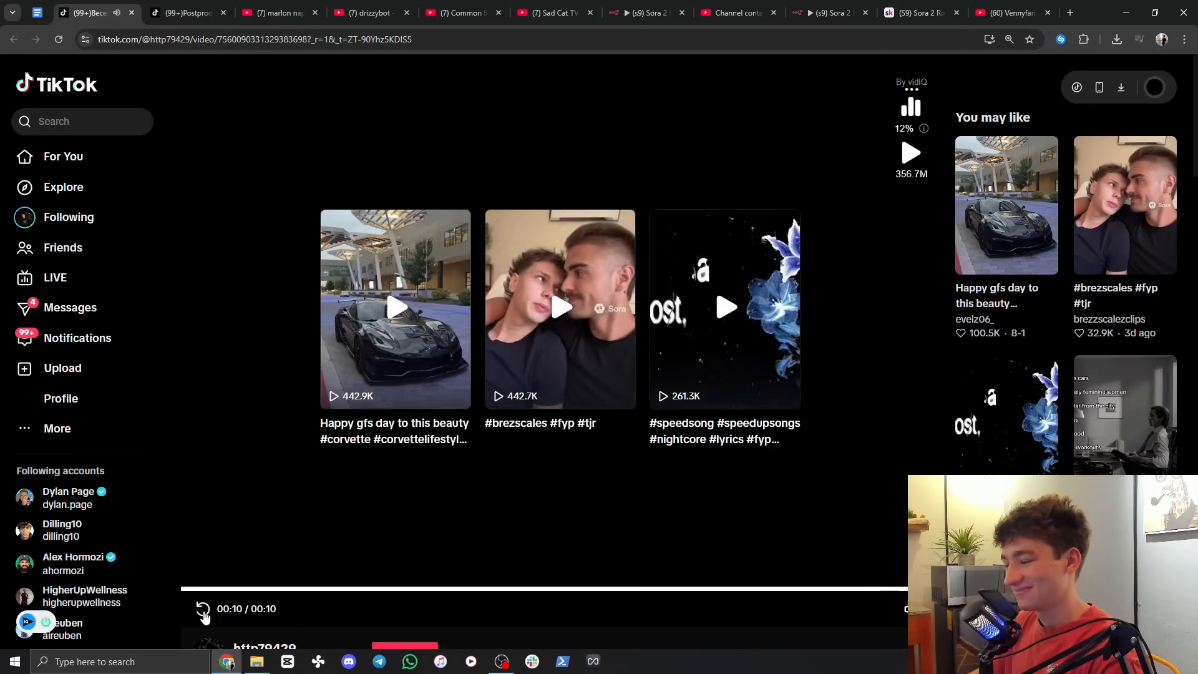
pyautogui.click(202, 610)
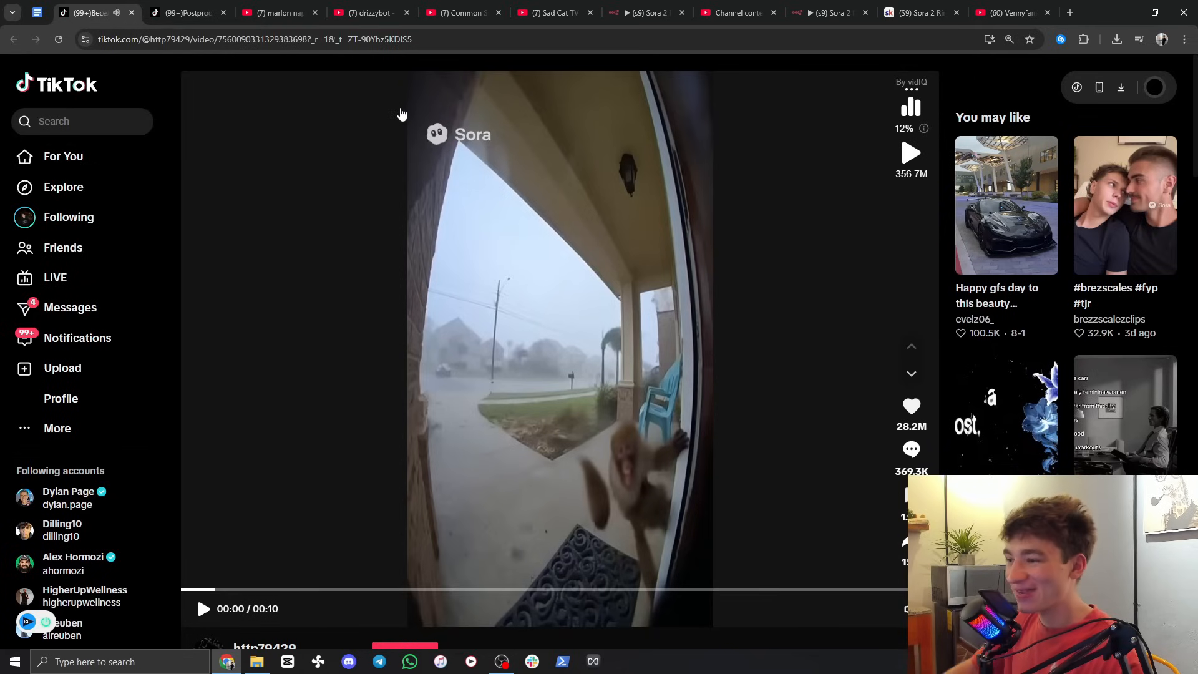
# Step: Review the Shorts on the example YouTube channels that post AI-generated ring camera clips
pyautogui.moveTo(283, 17)
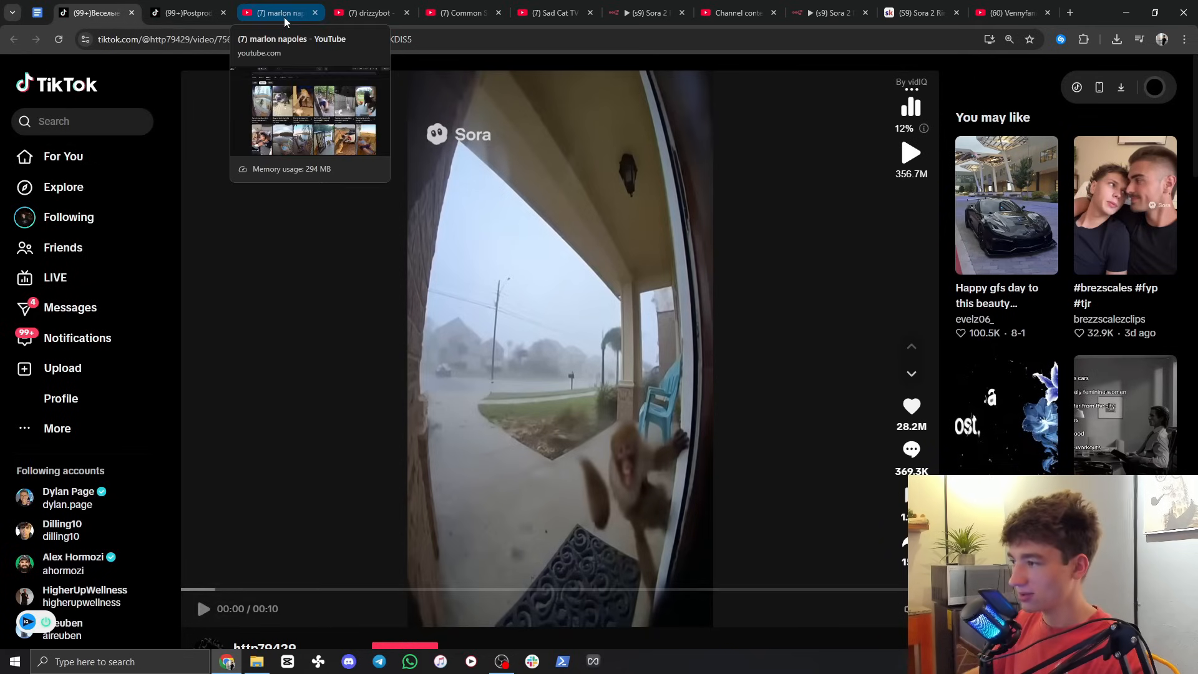
pyautogui.click(283, 17)
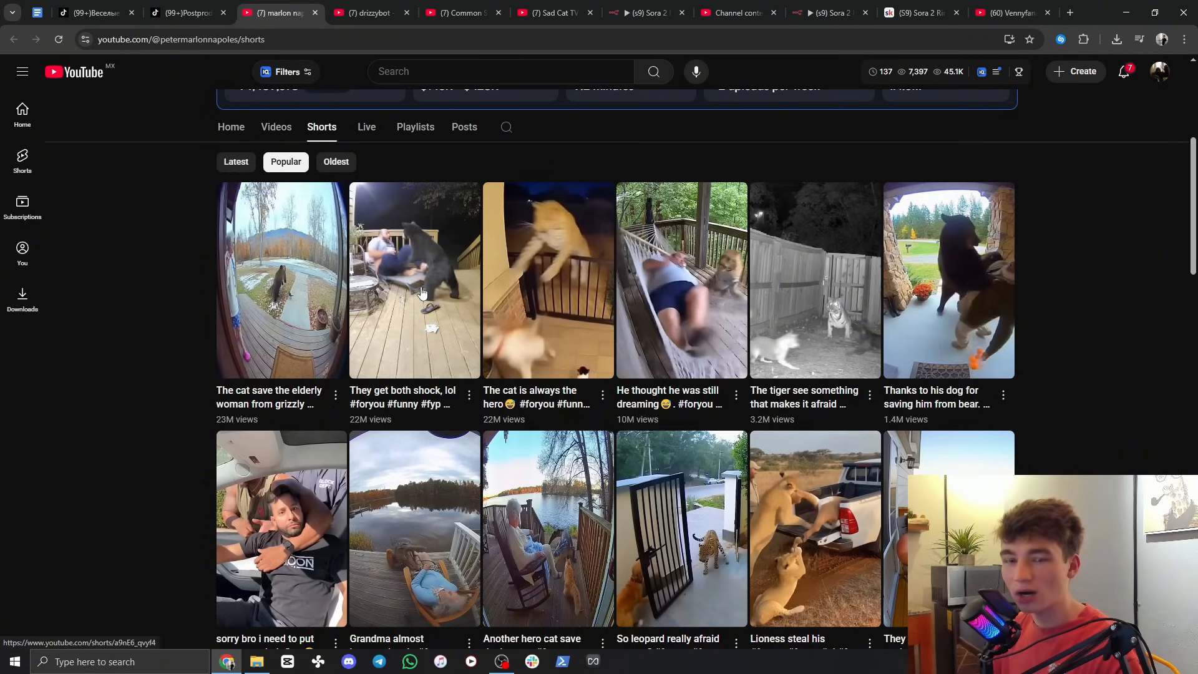
pyautogui.click(368, 9)
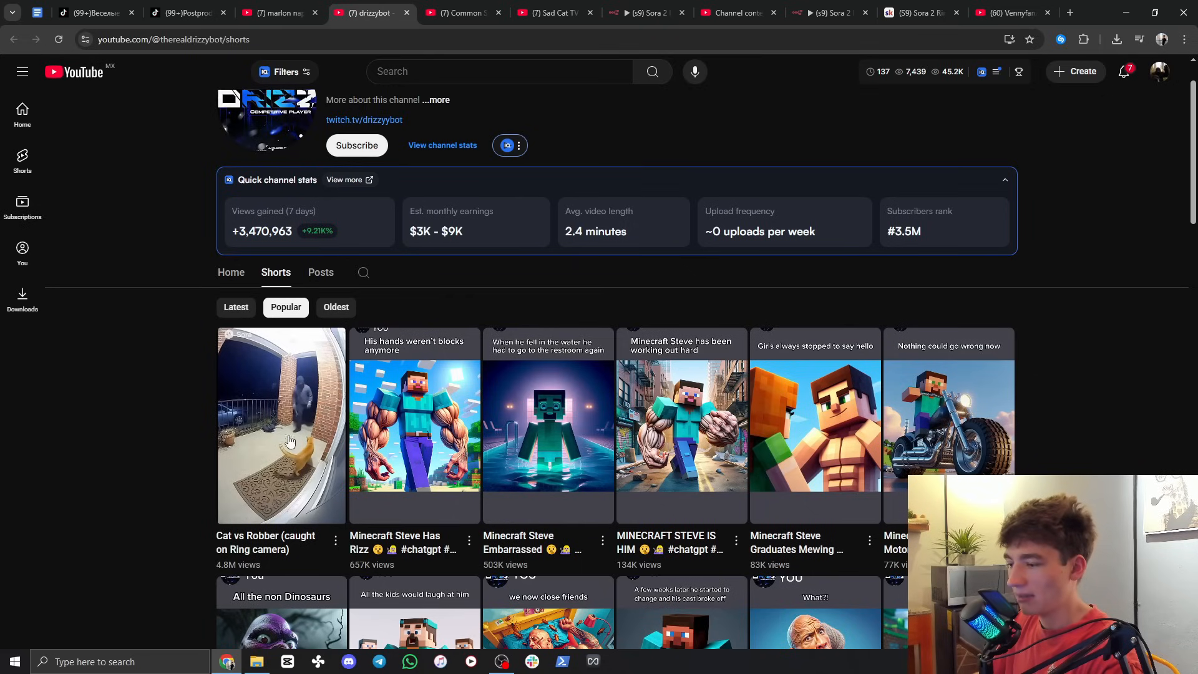
pyautogui.click(437, 9)
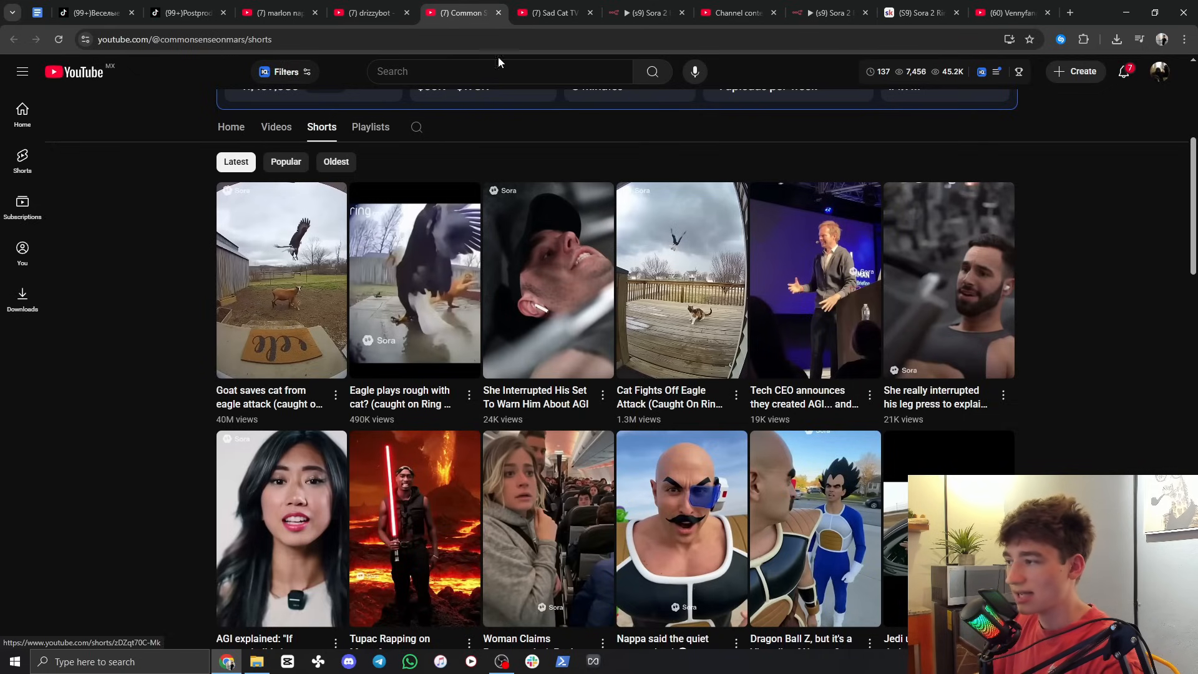
pyautogui.hotkey('ctrl', 'Tab')
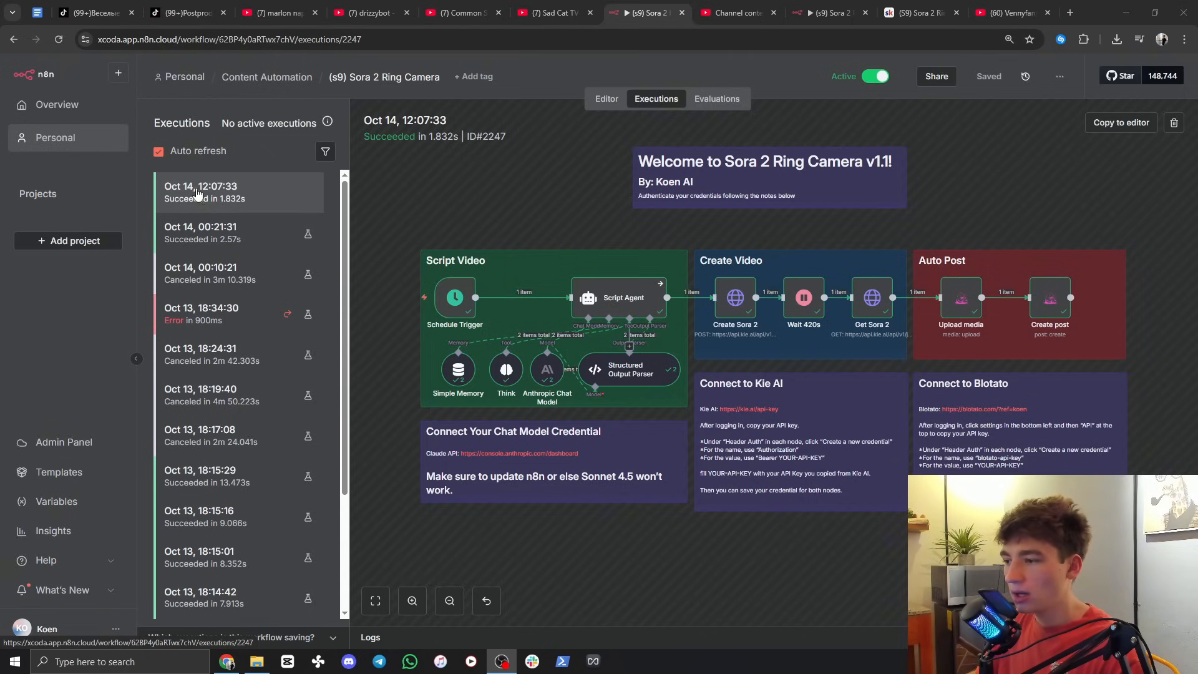
# Step: Inspect the Script Agent's generated title, description and prompt in the Oct 14, 12:07:33 execution, and return to the canvas
pyautogui.click(628, 299)
pyautogui.doubleClick(627, 298)
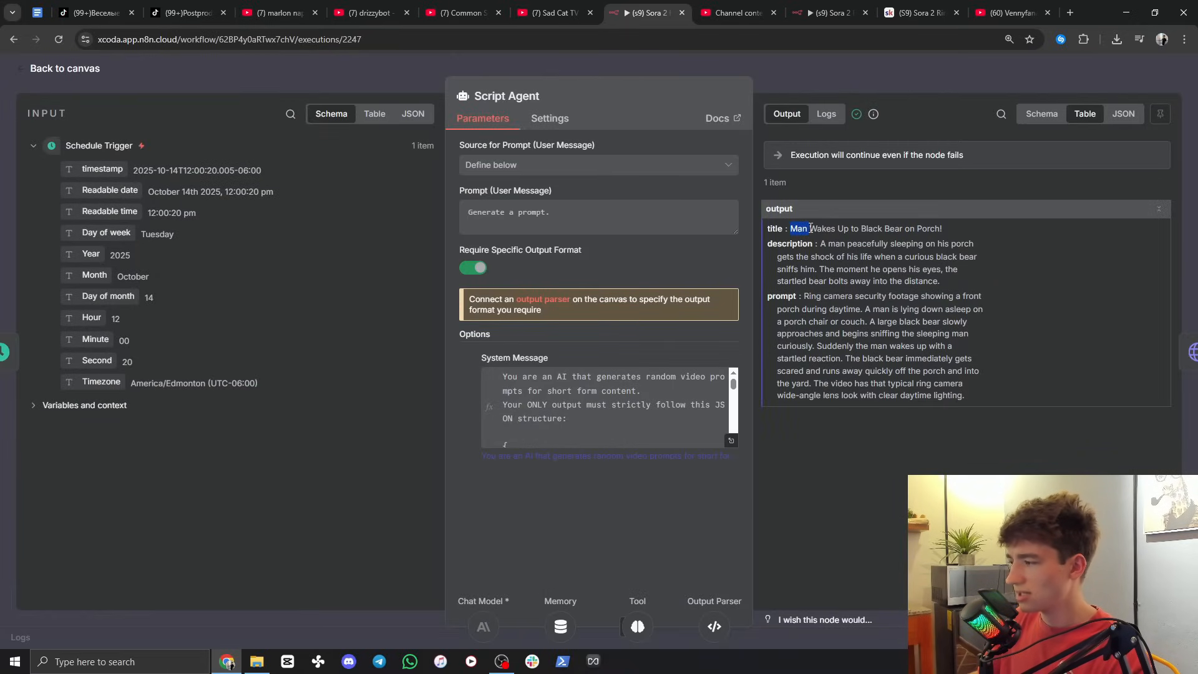
pyautogui.moveTo(810, 229); pyautogui.dragTo(943, 229)
pyautogui.click(905, 111)
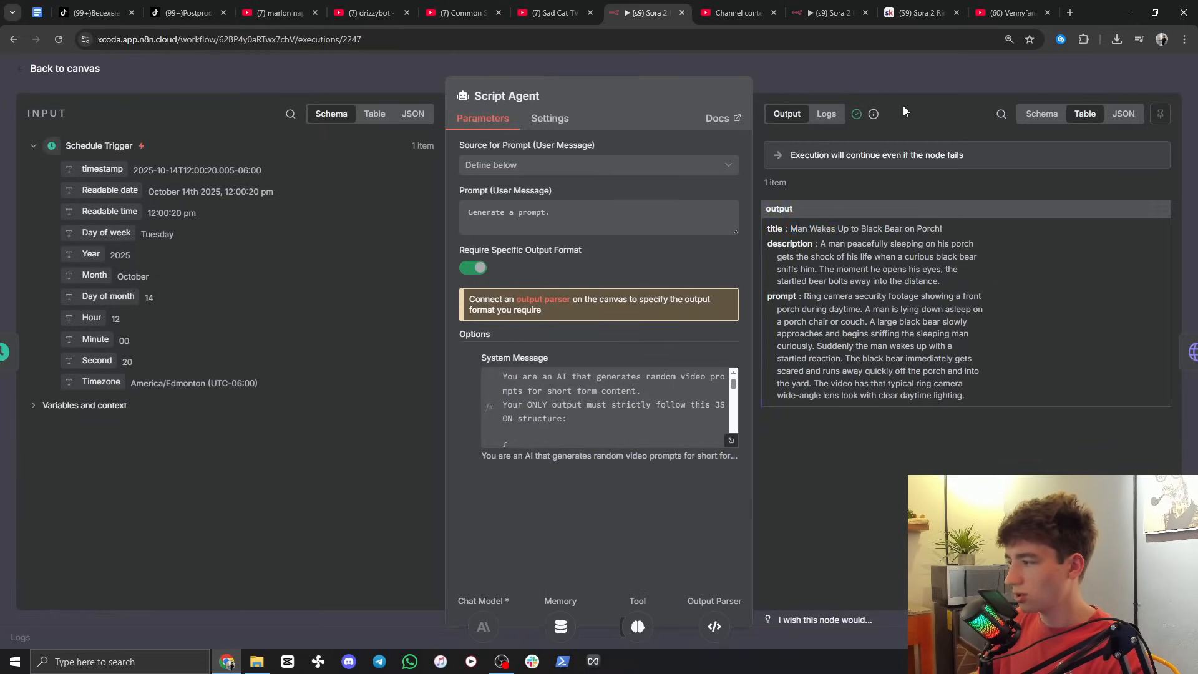
pyautogui.press('Escape')
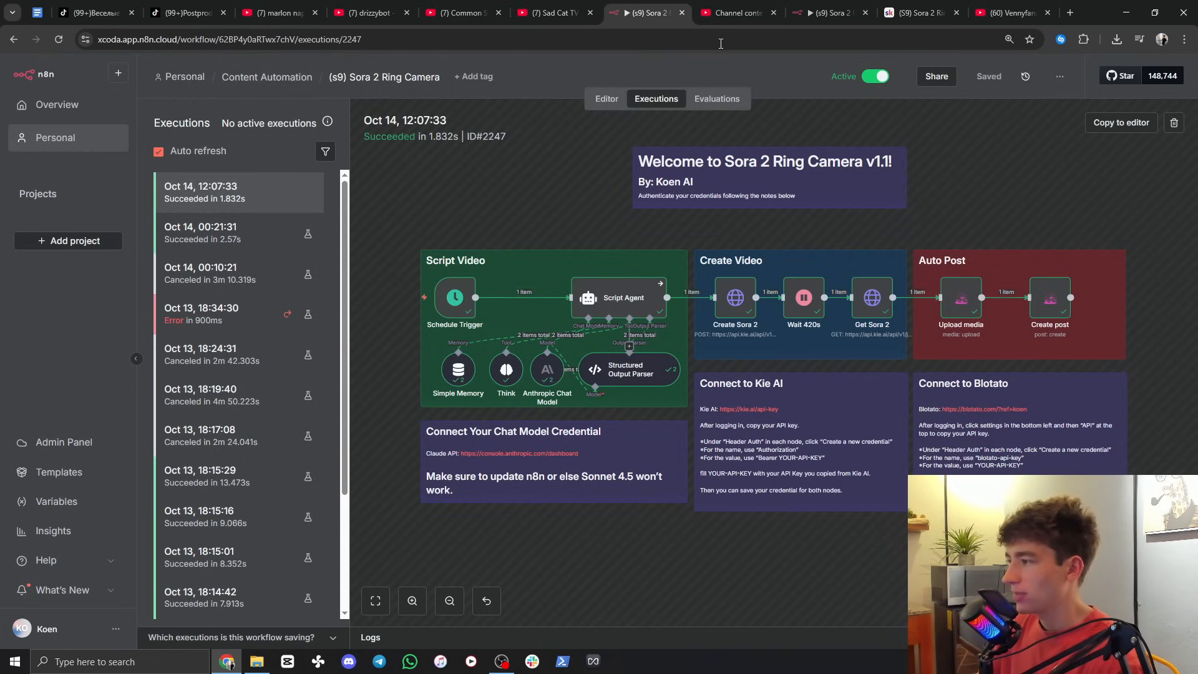
# Step: Review the channel content page and the channel screenshot attached to the "5 Million View Short on Autopilot" community post
pyautogui.click(725, 14)
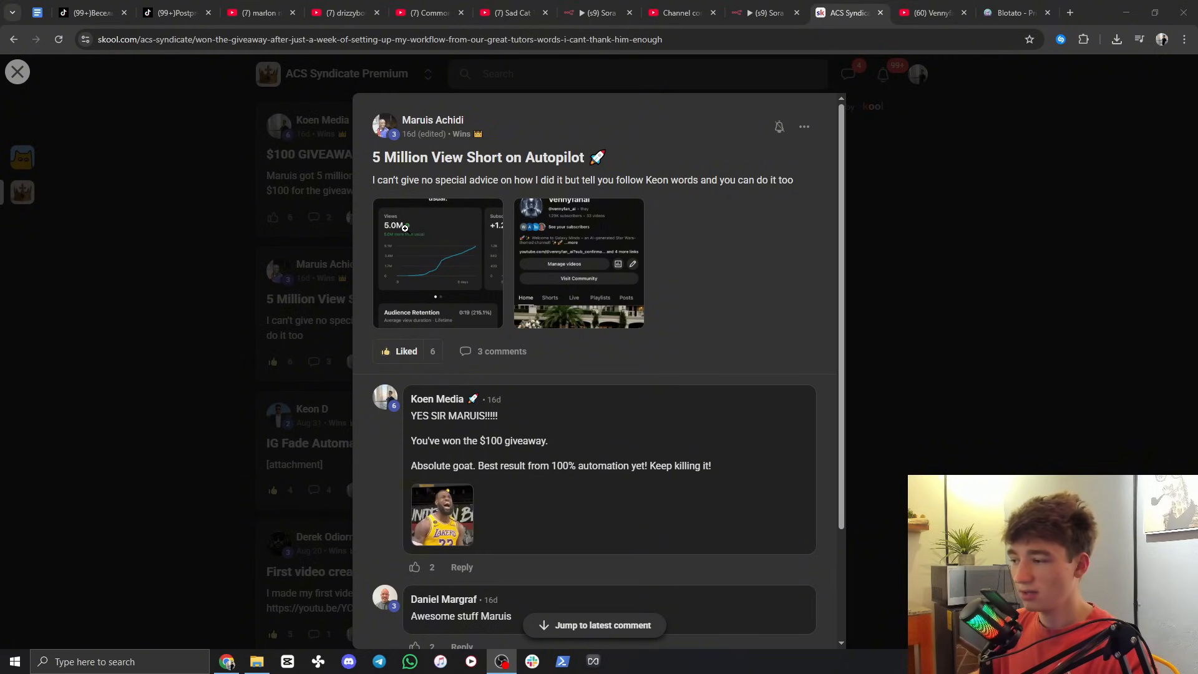
pyautogui.click(595, 230)
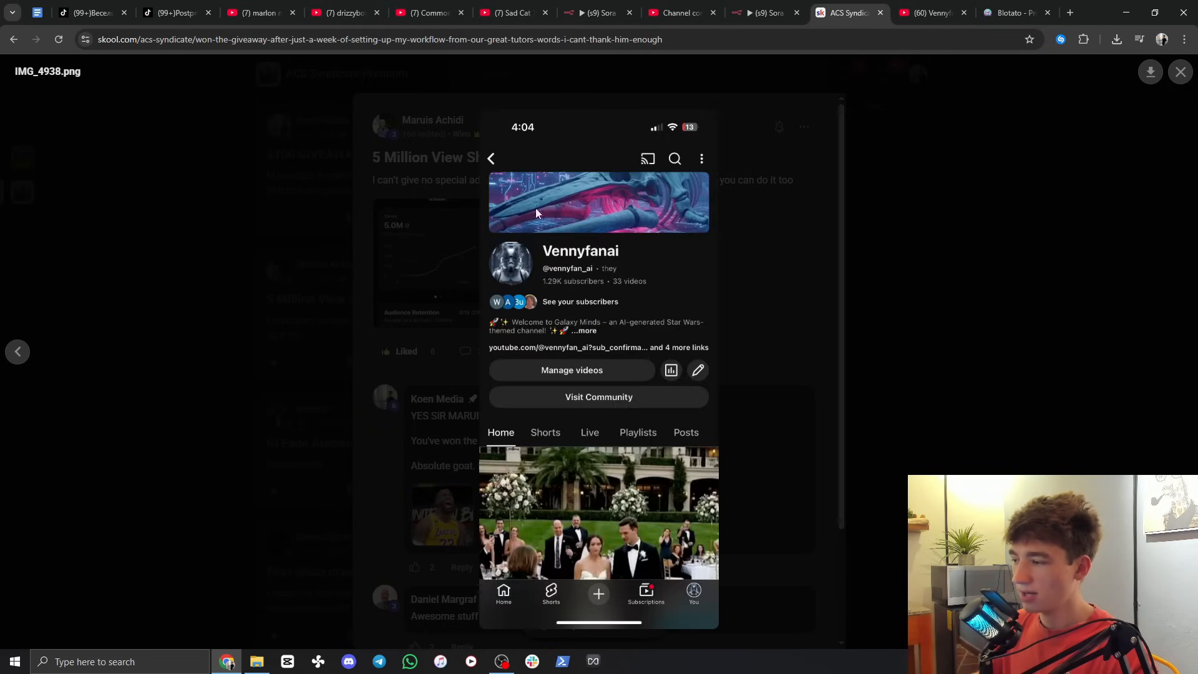
pyautogui.click(1181, 72)
# Step: Browse the popular Shorts on the Vennyfanai YouTube channel
pyautogui.click(923, 6)
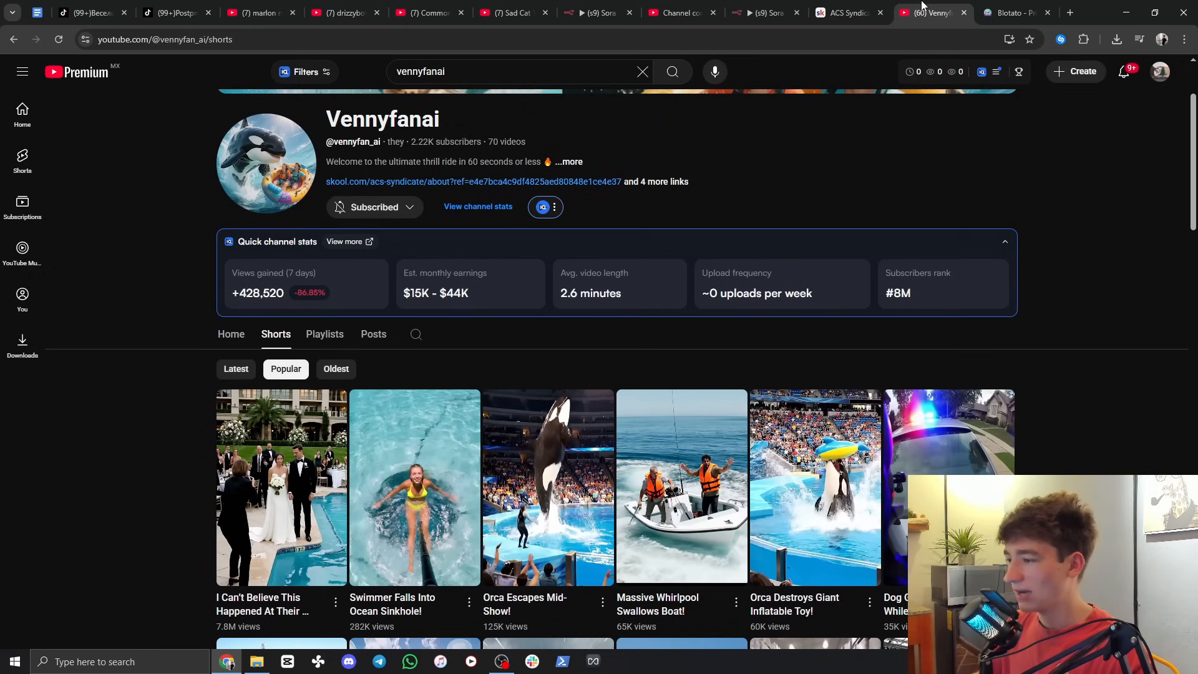
pyautogui.scroll(-2, 239, 518)
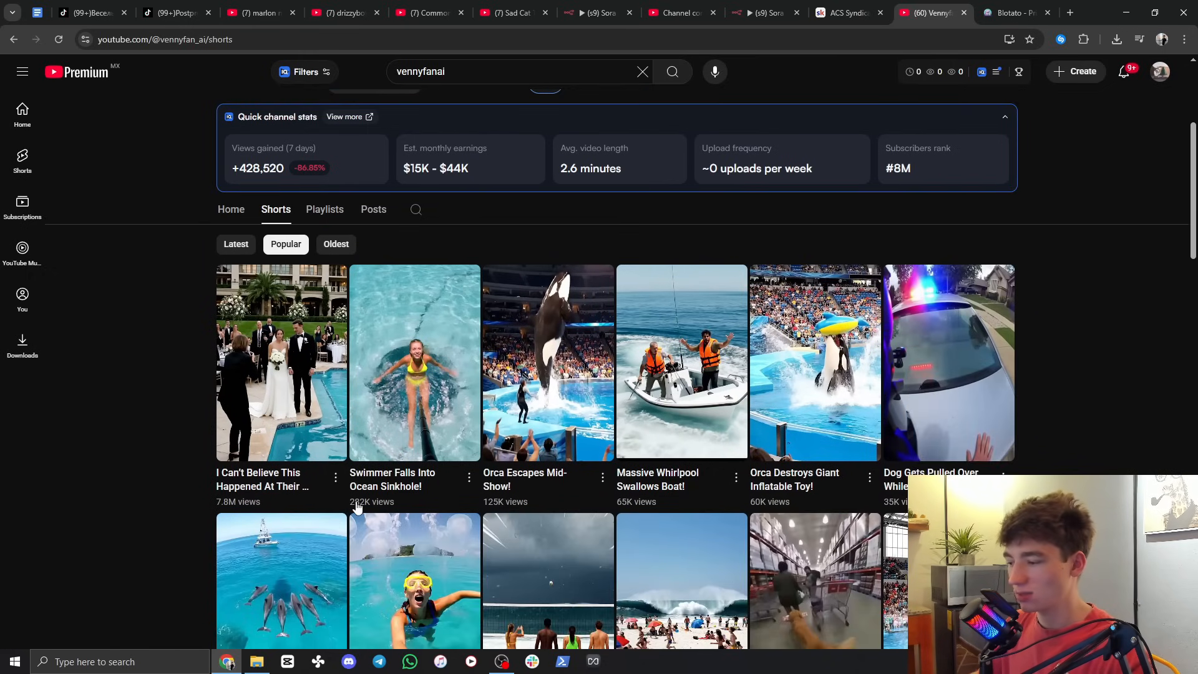
pyautogui.scroll(-1, 357, 506)
pyautogui.scroll(-1, 357, 507)
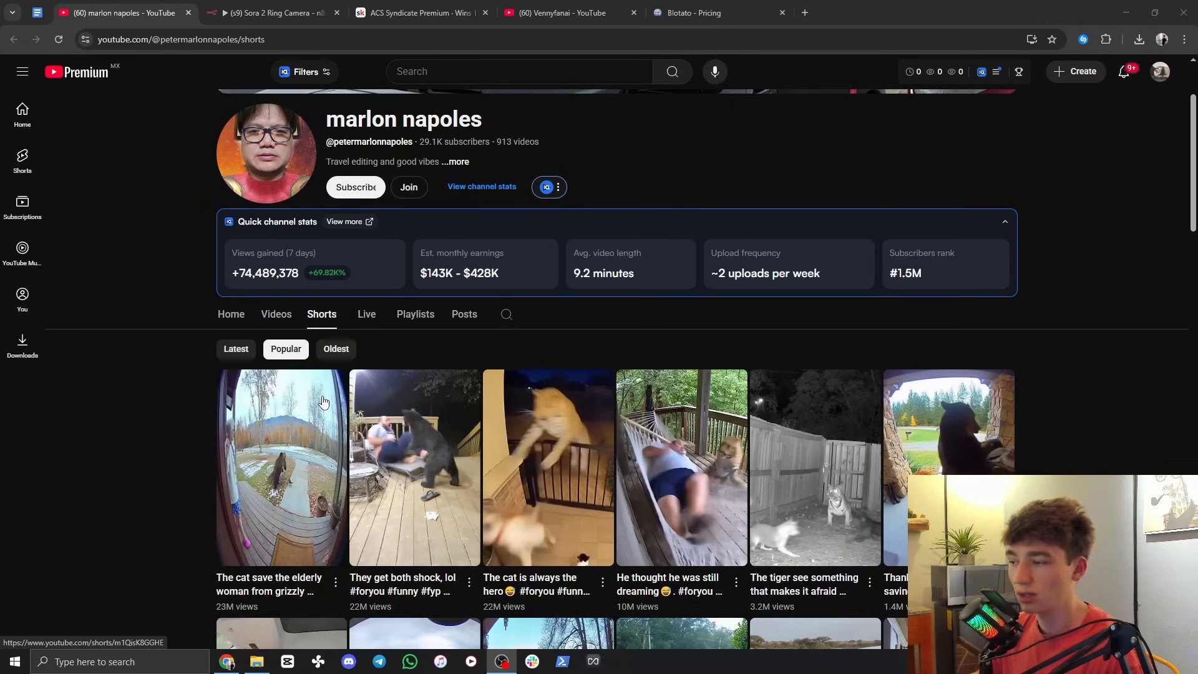
# Step: View the membership tiers offered by the open YouTube channel and dismiss them
pyautogui.click(409, 187)
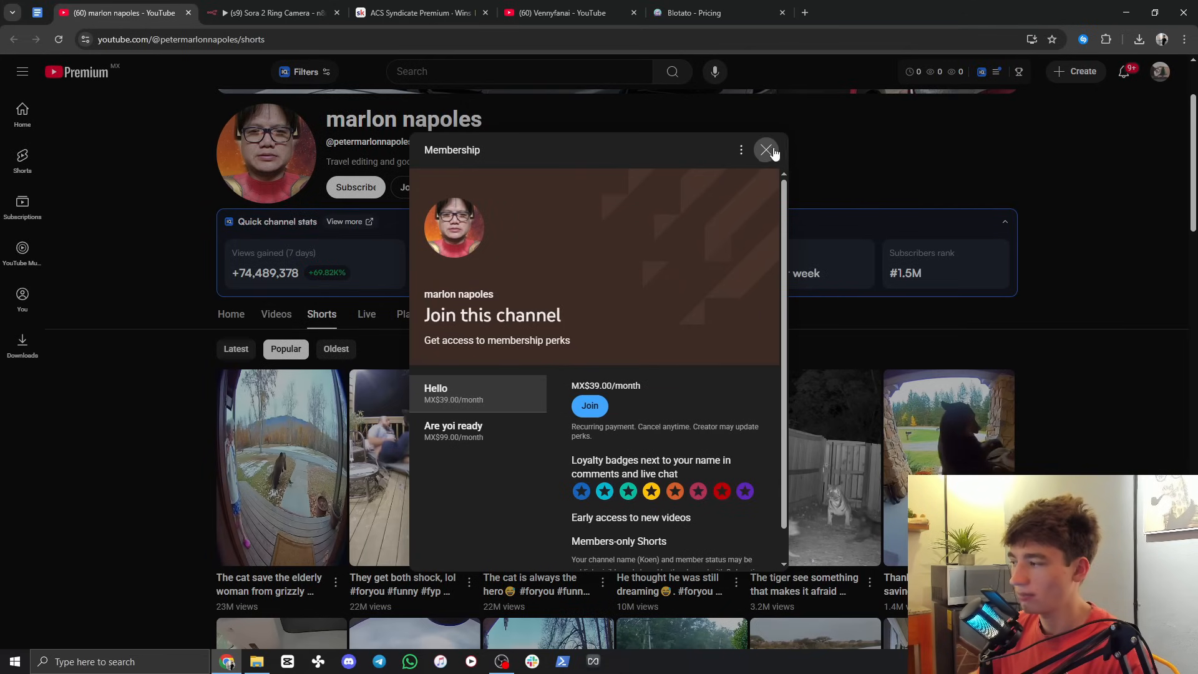
pyautogui.click(766, 150)
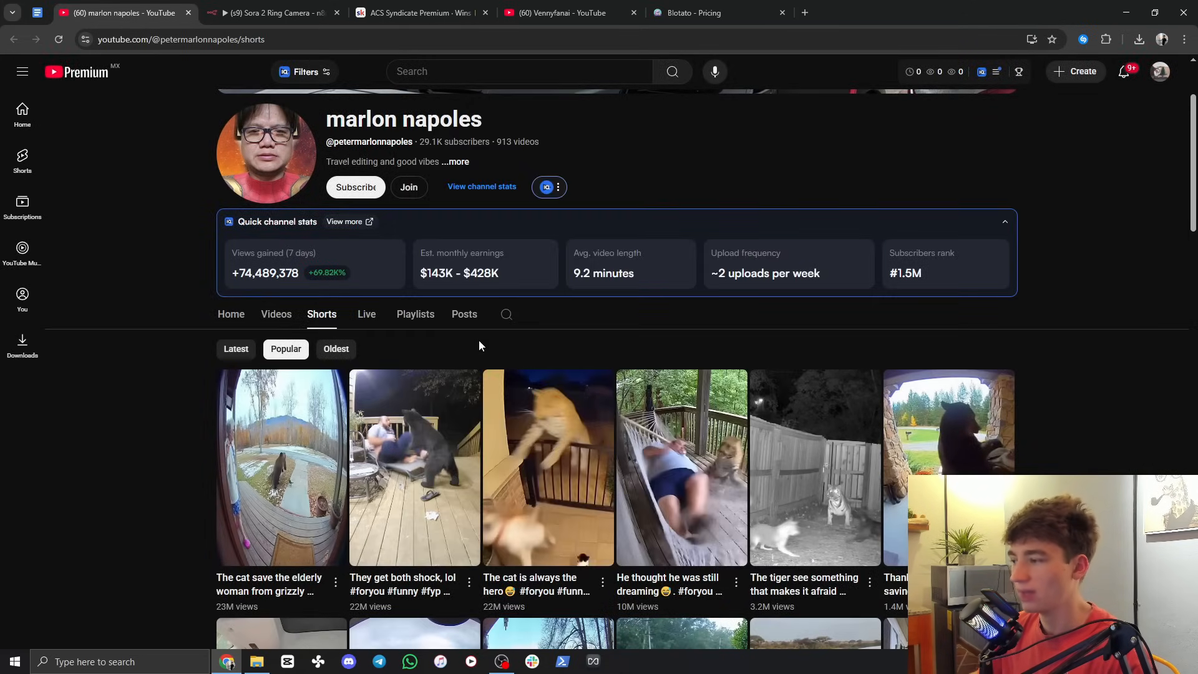
# Step: Return to the Sora 2 Ring Camera workflow in n8n and look over its Auto Post section
pyautogui.hotkey('ctrl', 'Tab')
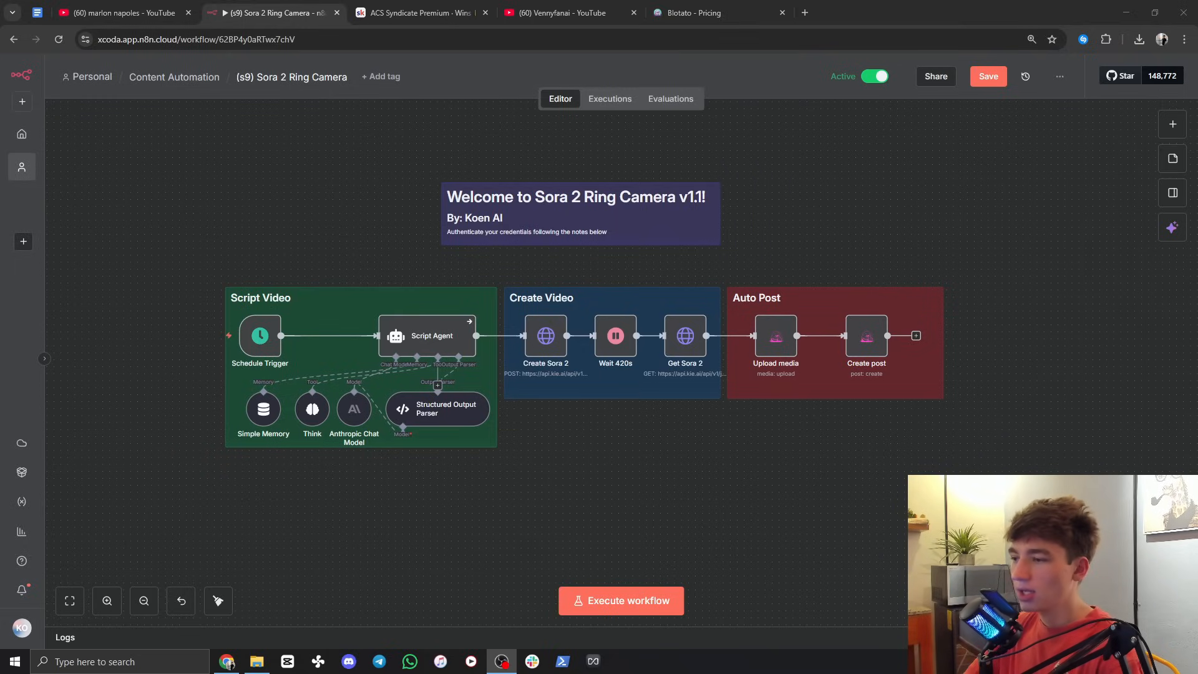
pyautogui.click(201, 514)
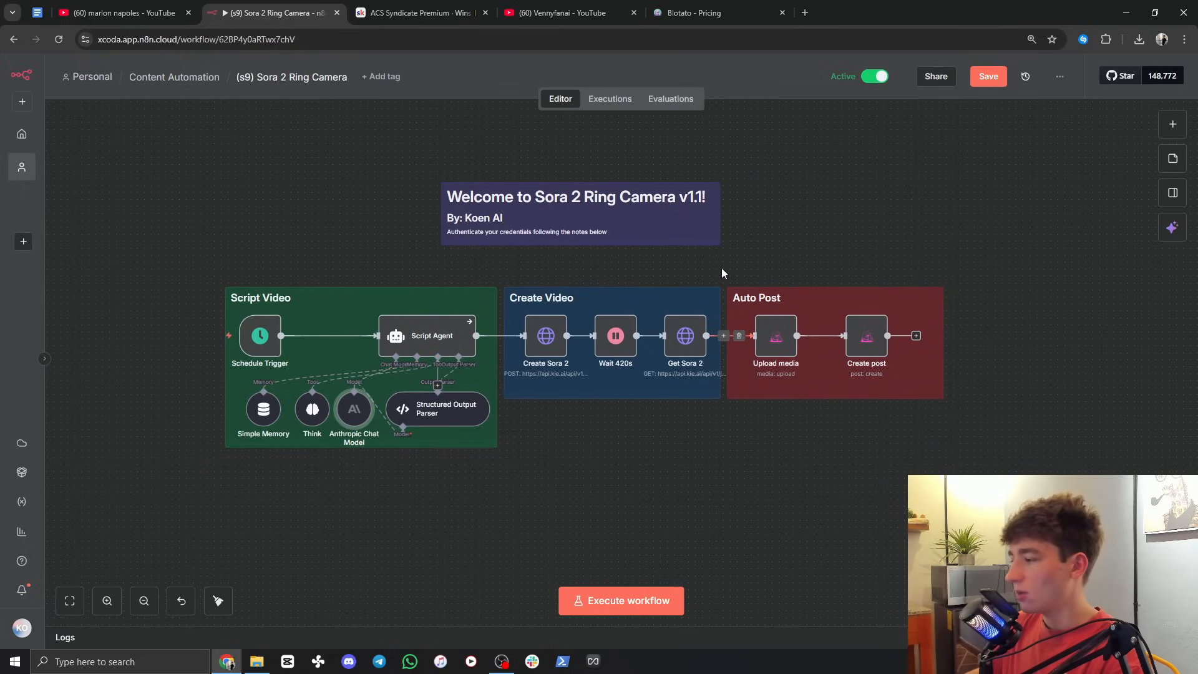
pyautogui.moveTo(722, 268); pyautogui.dragTo(1049, 453)
pyautogui.click(1050, 448)
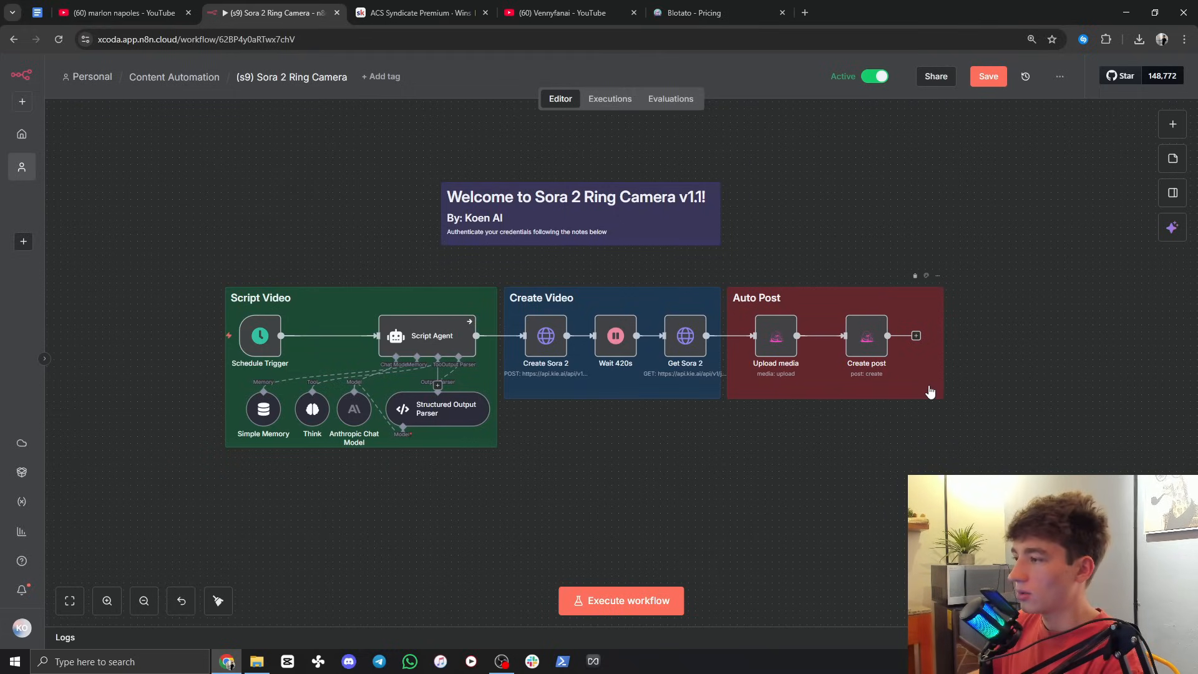
# Step: Check the social media account allowance of the Starter plan on the Blotato pricing page
pyautogui.click(707, 12)
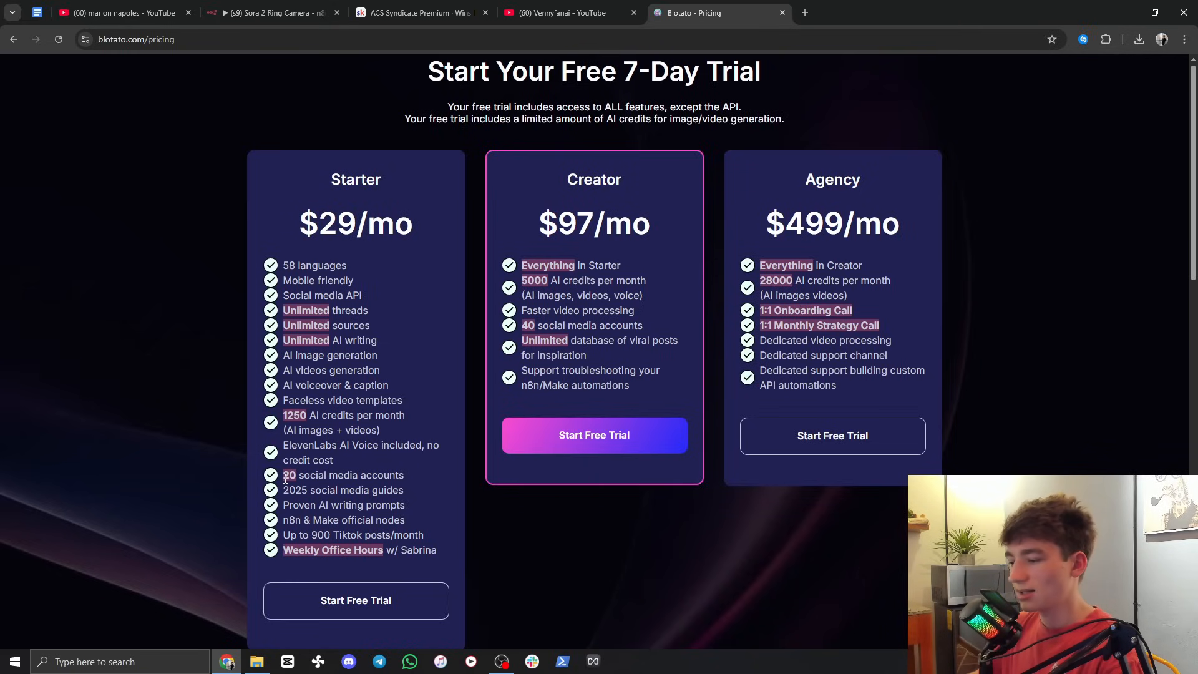
pyautogui.moveTo(284, 477); pyautogui.dragTo(401, 477)
pyautogui.click(402, 477)
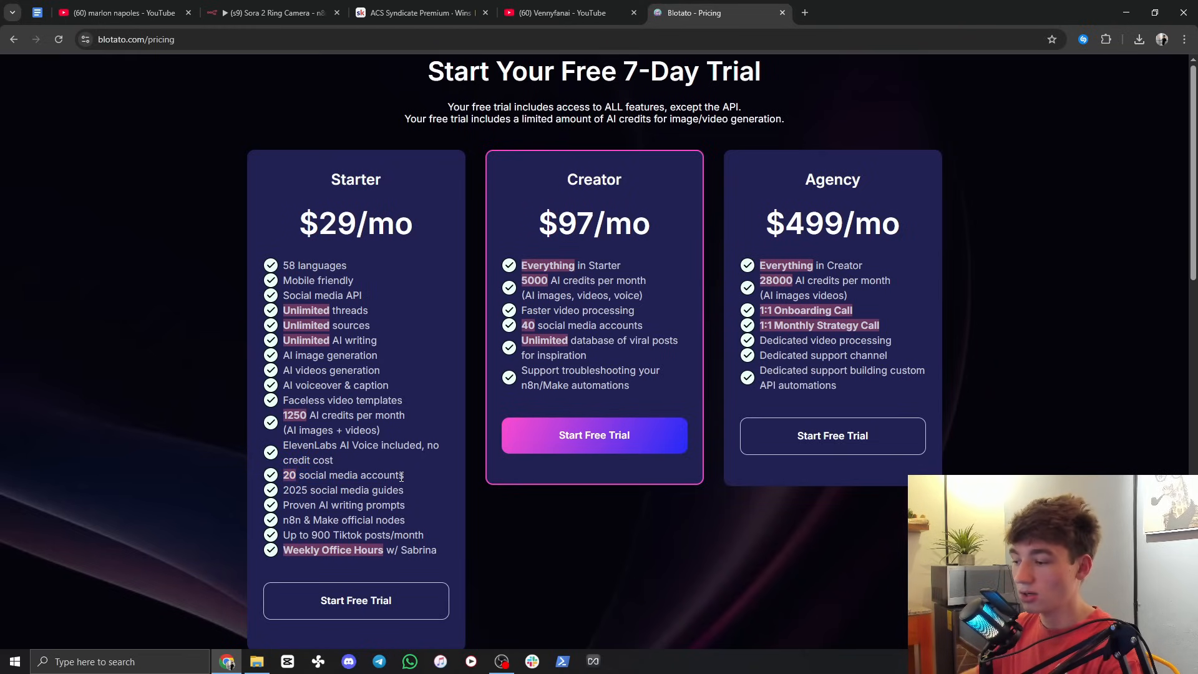
# Step: Examine the platform choices and posting fields of the workflow's Create post node, leaving Youtube selected
pyautogui.click(264, 10)
pyautogui.doubleClick(859, 340)
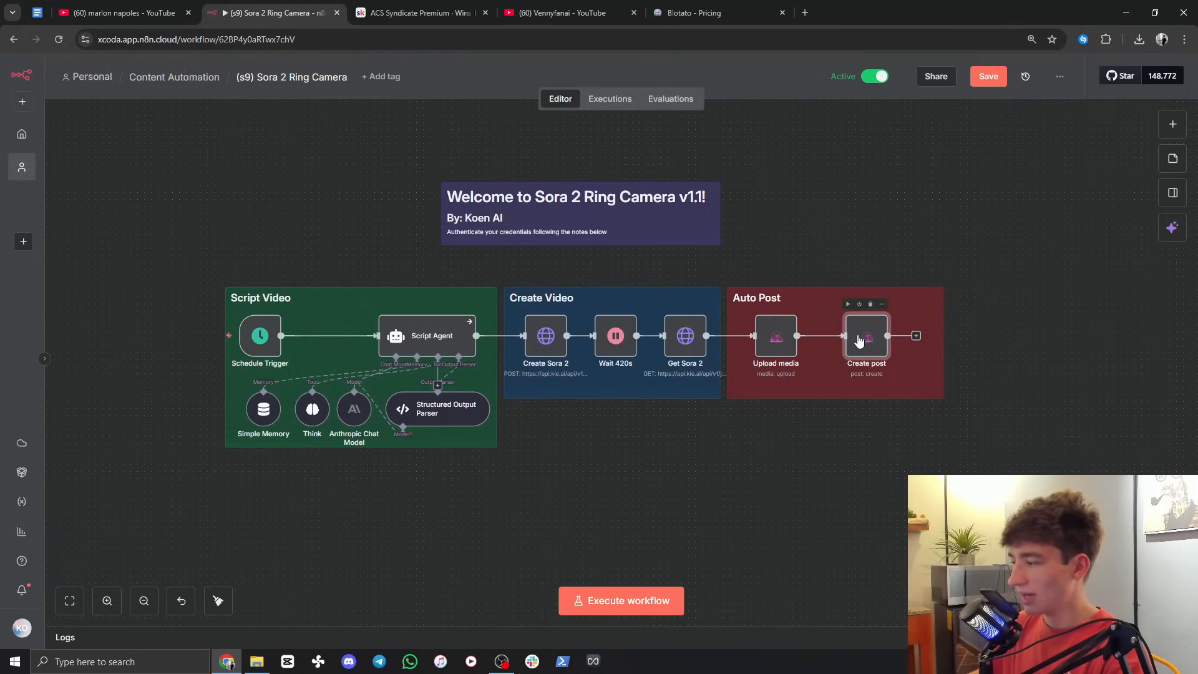
pyautogui.click(493, 300)
pyautogui.scroll(-1, 490, 490)
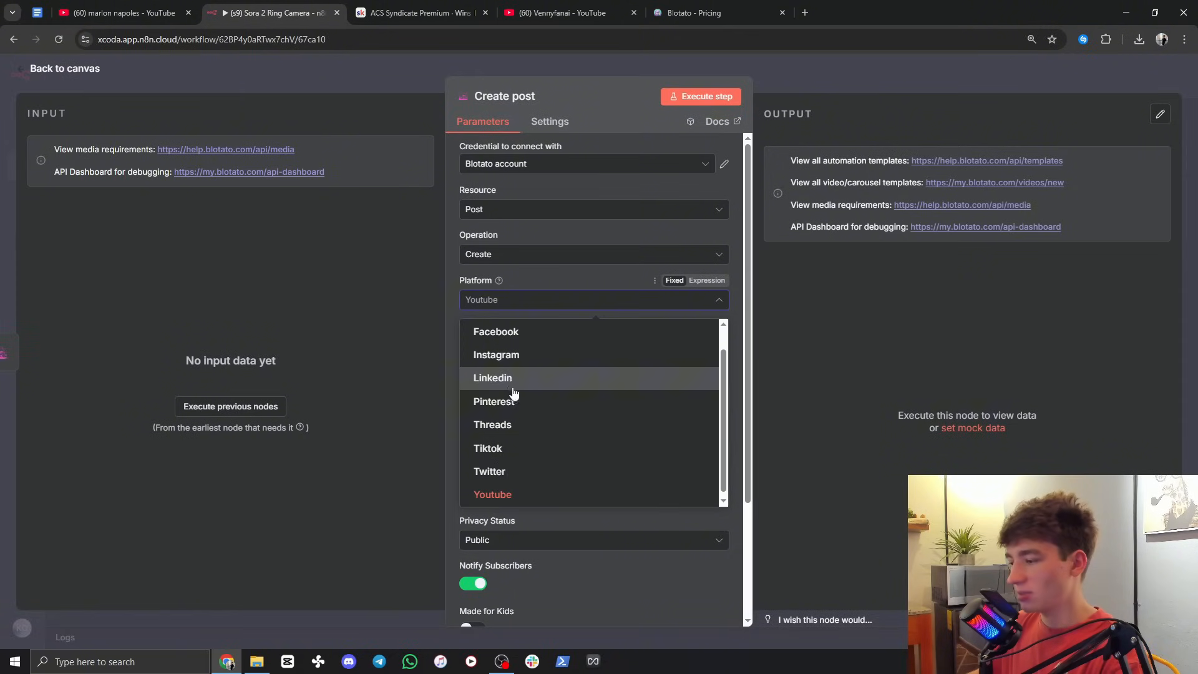
pyautogui.scroll(1, 504, 345)
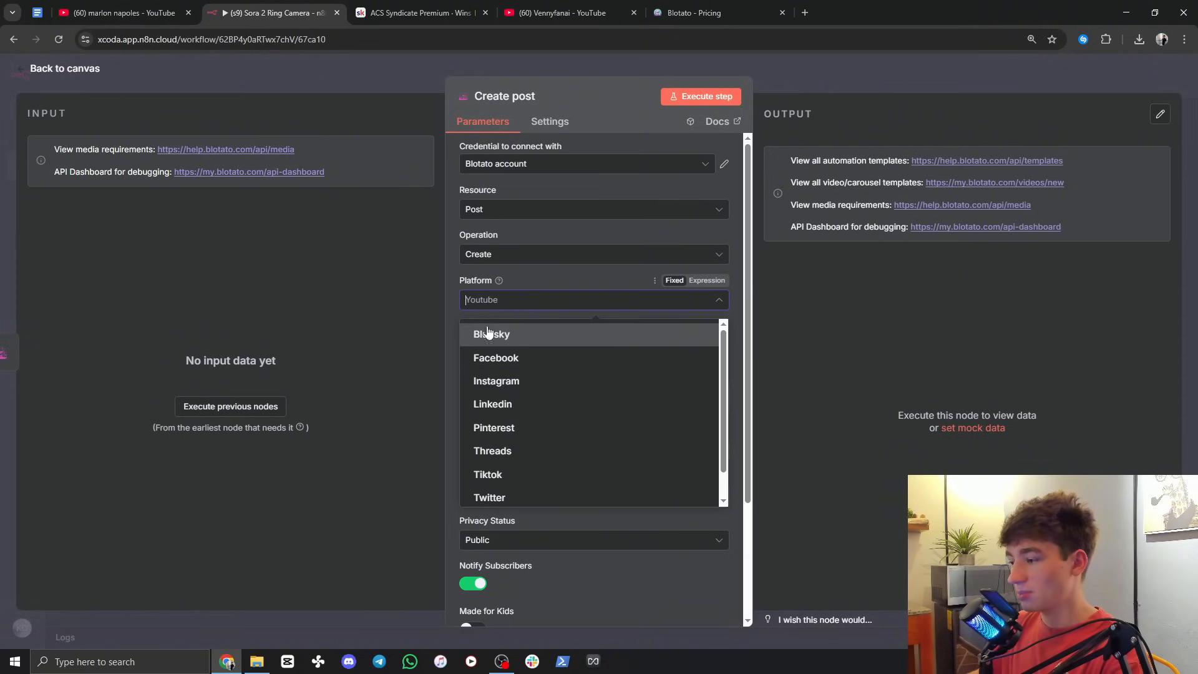
pyautogui.click(451, 290)
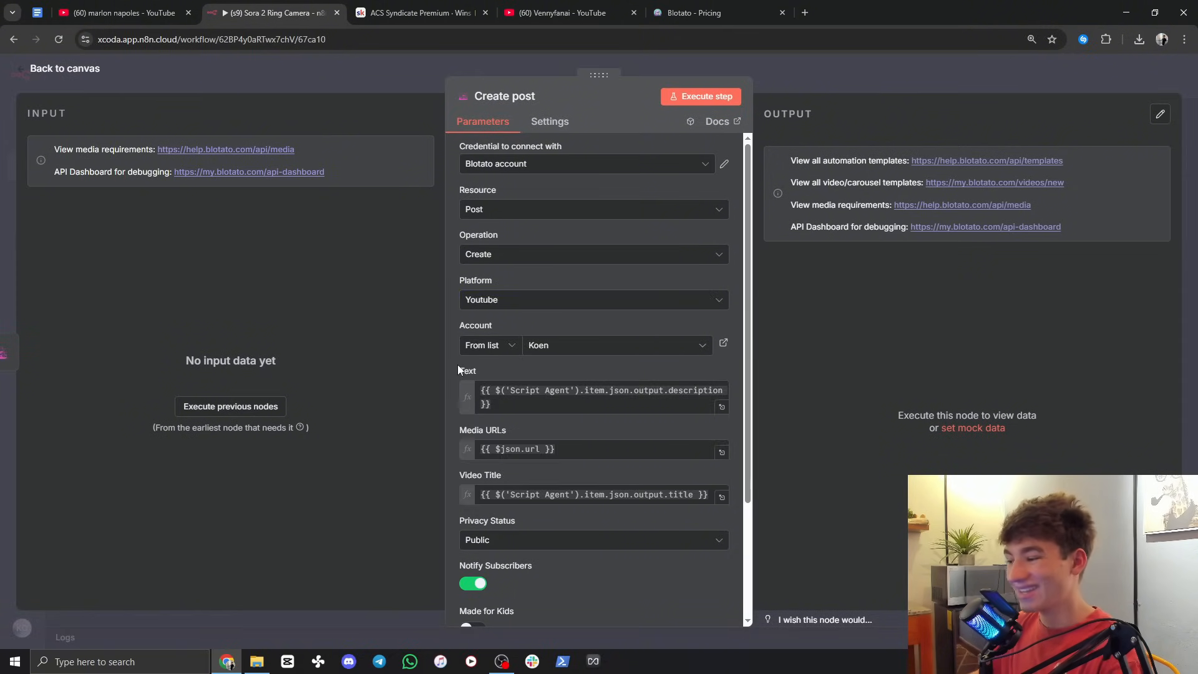
pyautogui.scroll(-2, 459, 361)
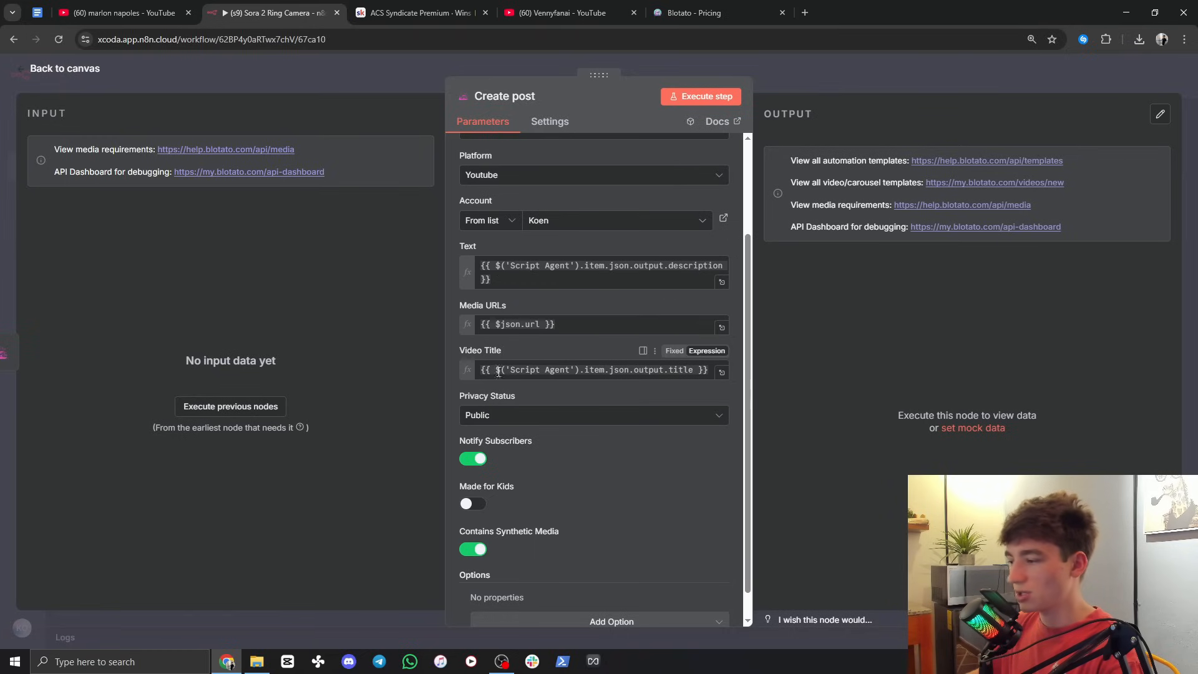
pyautogui.click(804, 76)
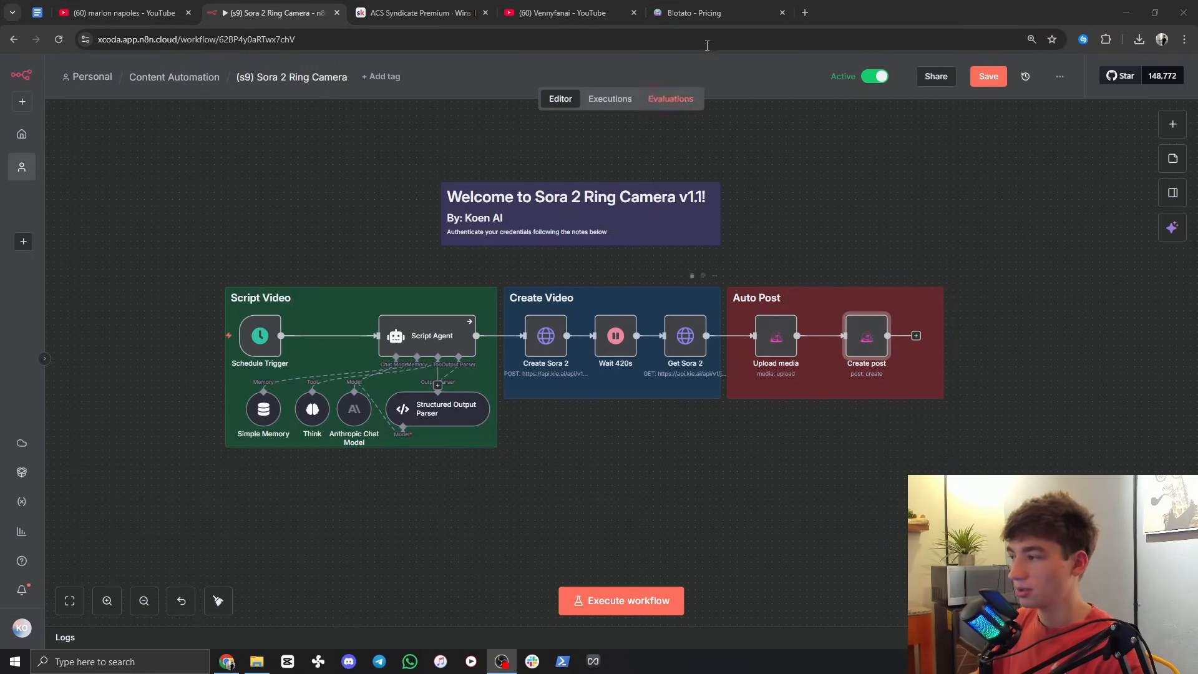
pyautogui.click(716, 7)
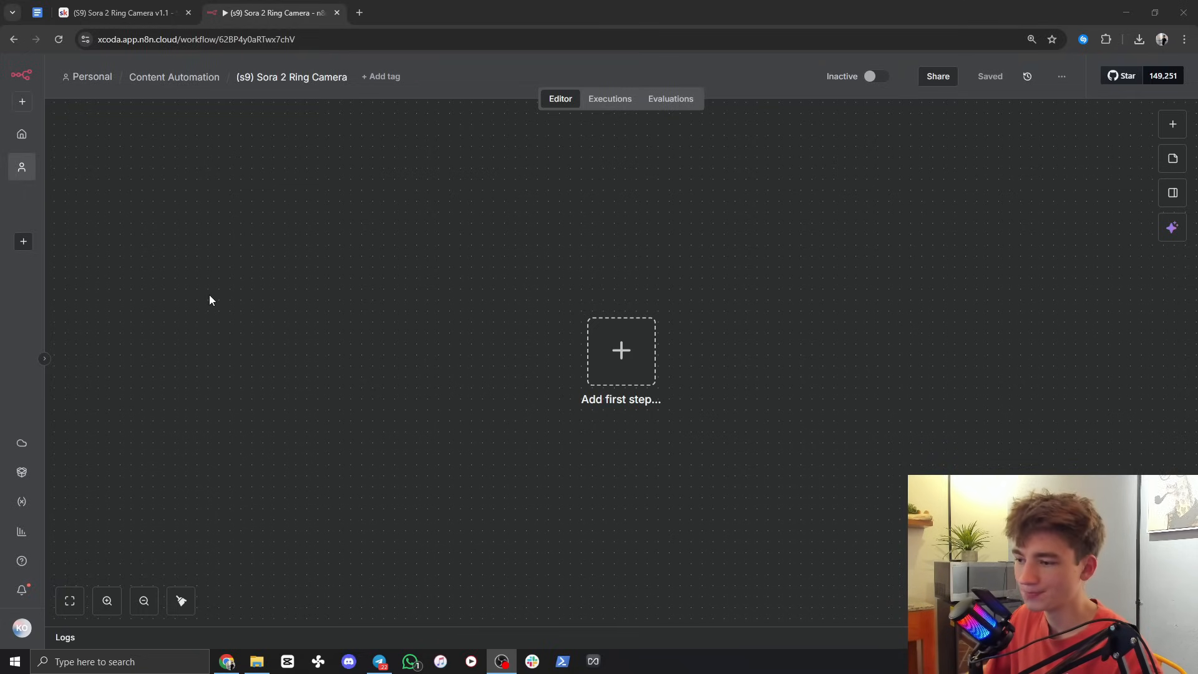
# Step: Open the n8n workspace management settings and check the available n8n versions and the verified community nodes option
pyautogui.click(19, 445)
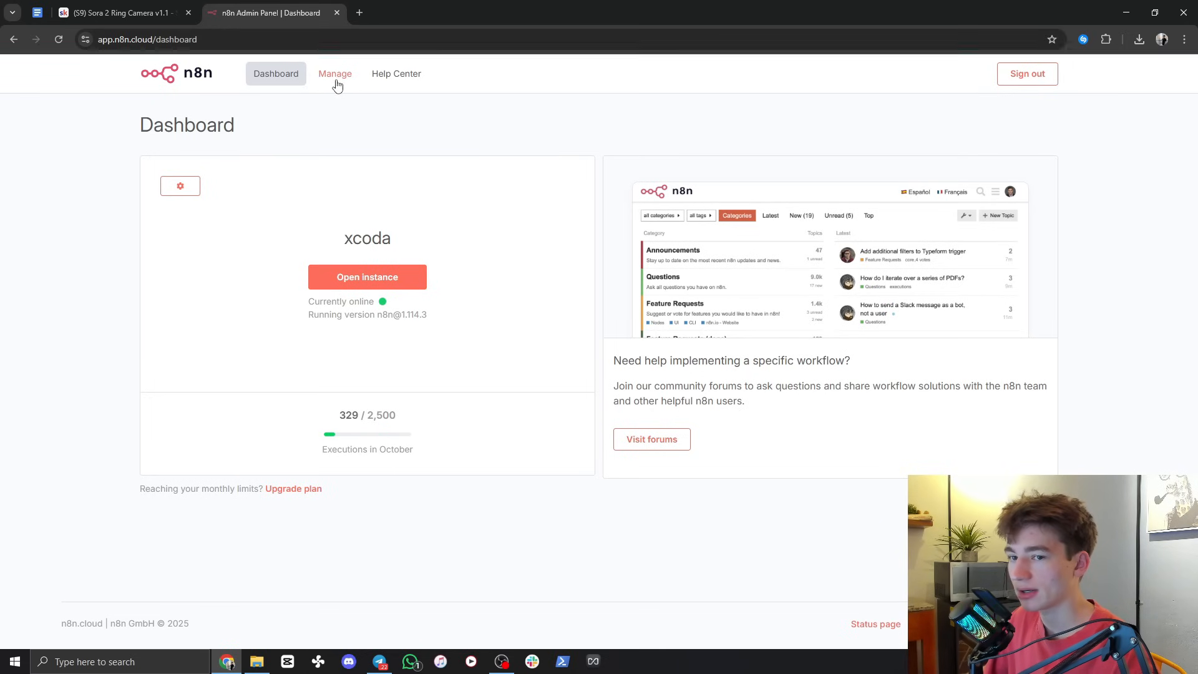
pyautogui.click(337, 84)
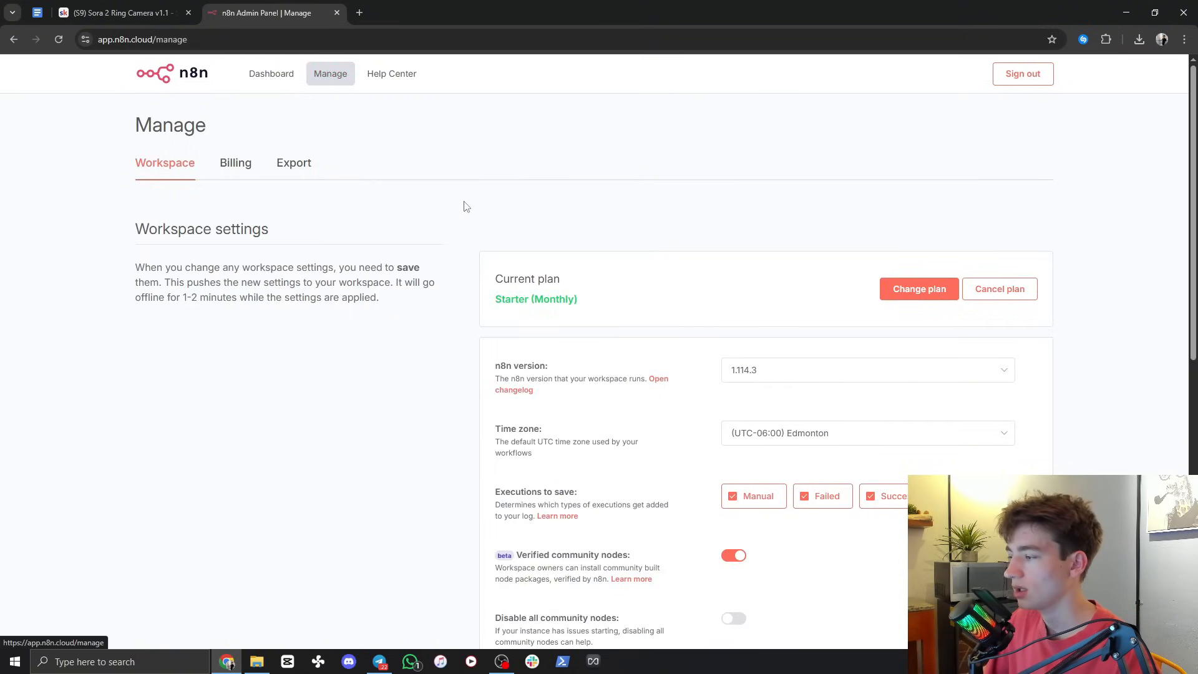
pyautogui.click(752, 373)
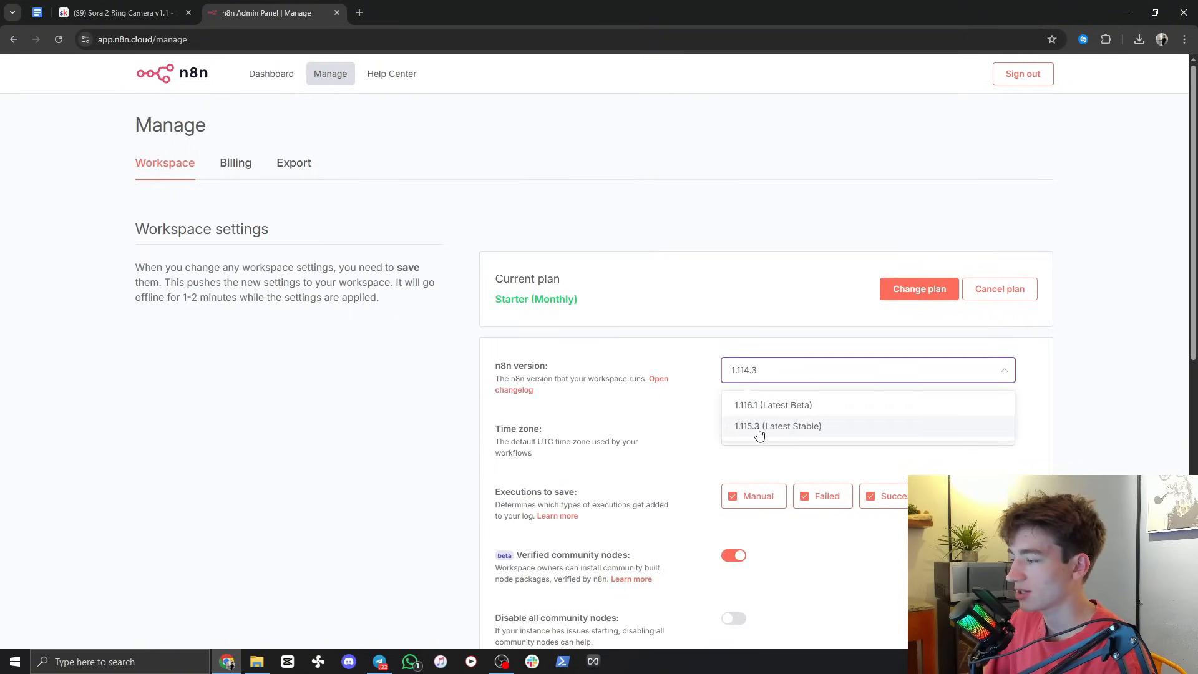
pyautogui.click(456, 353)
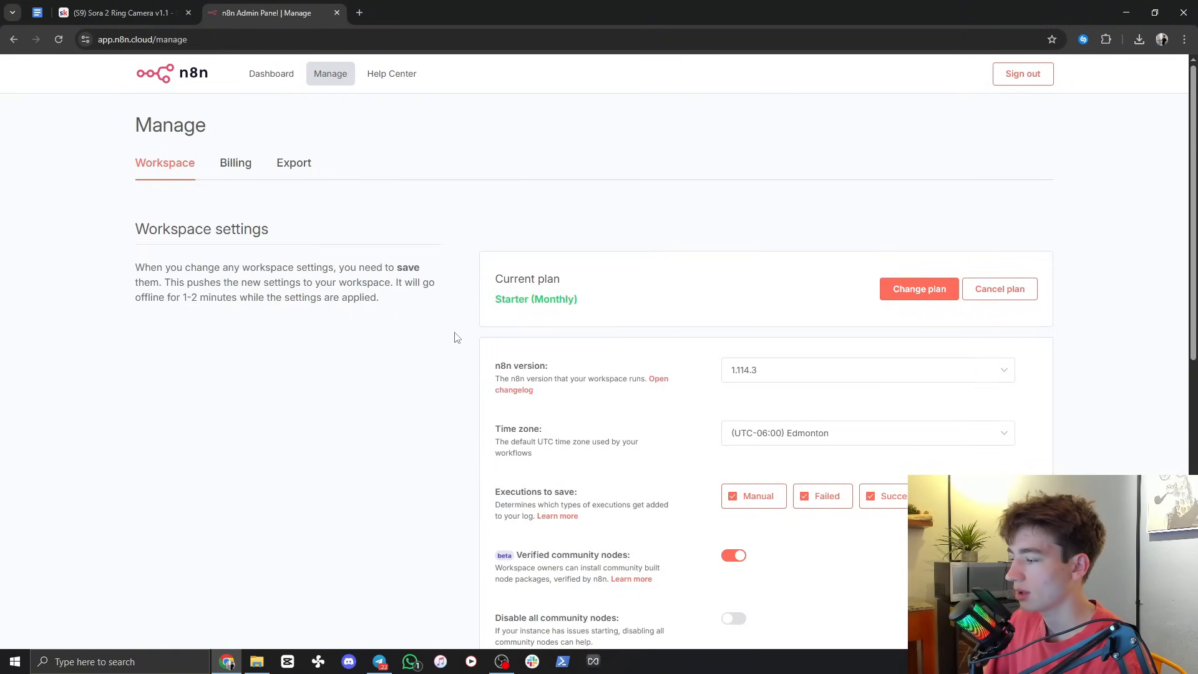
pyautogui.scroll(-2, 569, 425)
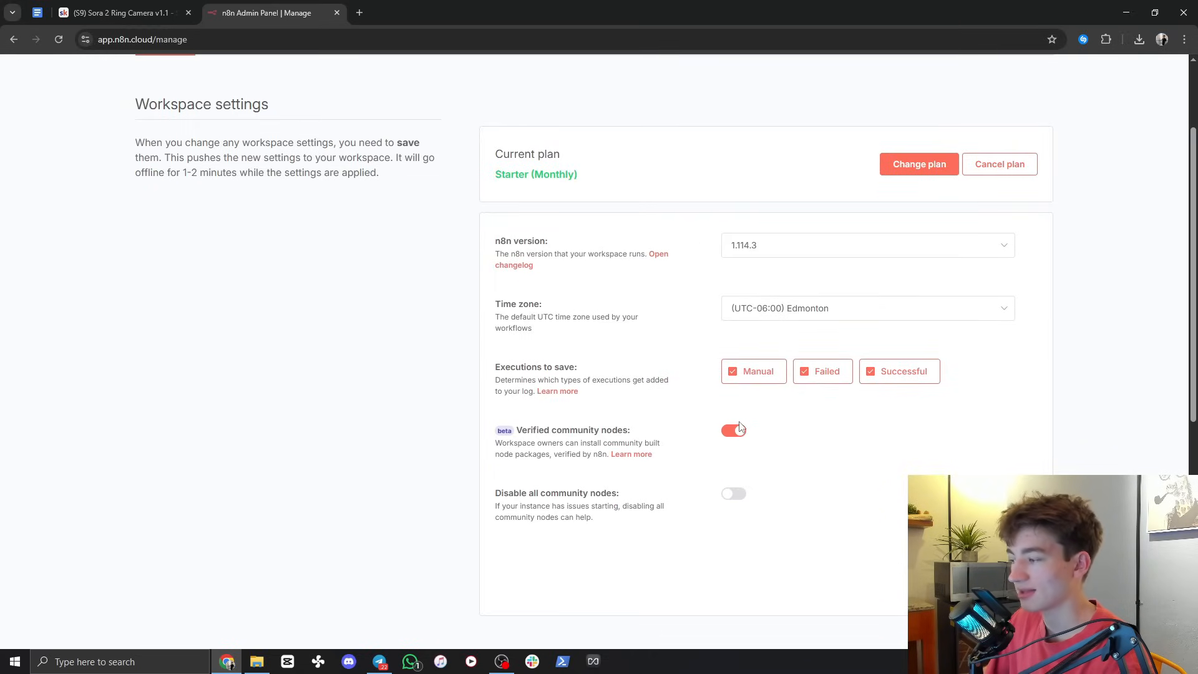
# Step: Leave the workspace settings and open the n8n instance from the admin dashboard
pyautogui.scroll(-4, 749, 426)
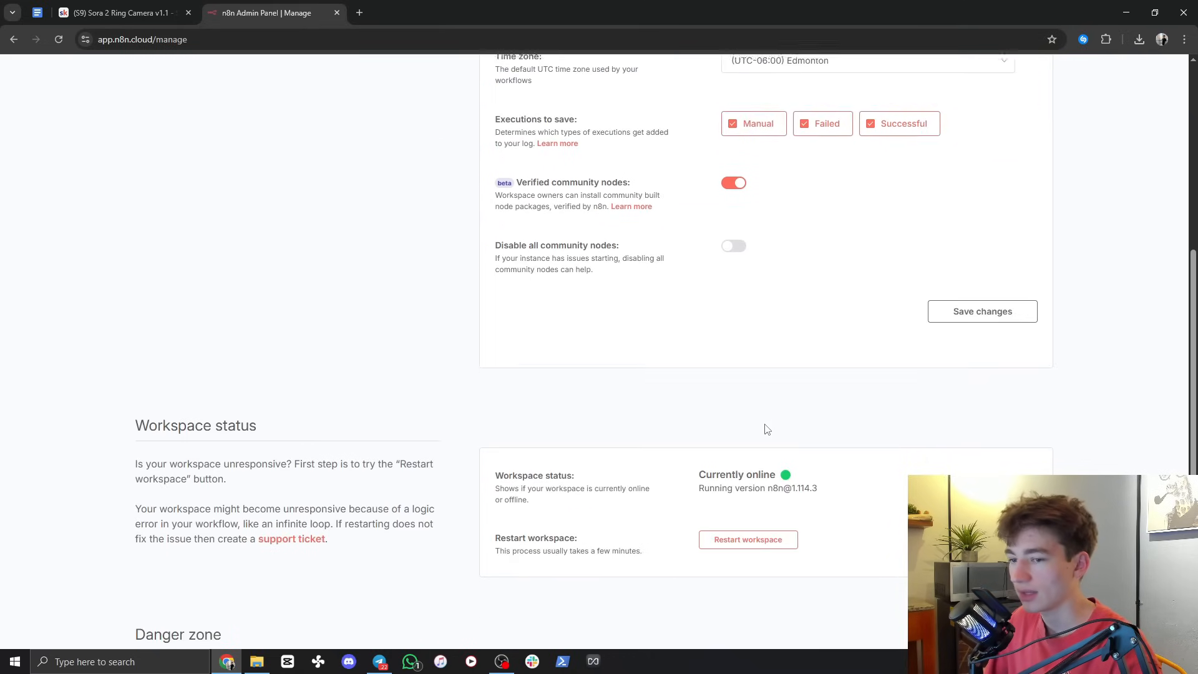
pyautogui.scroll(10, 966, 315)
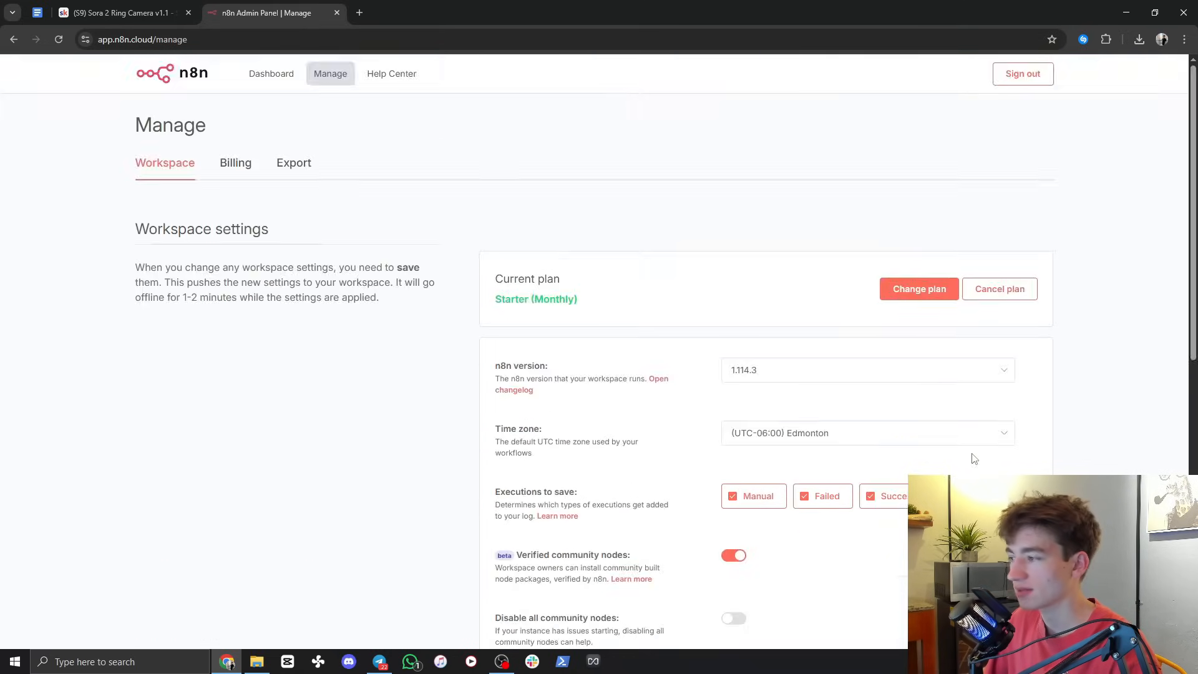
pyautogui.click(279, 74)
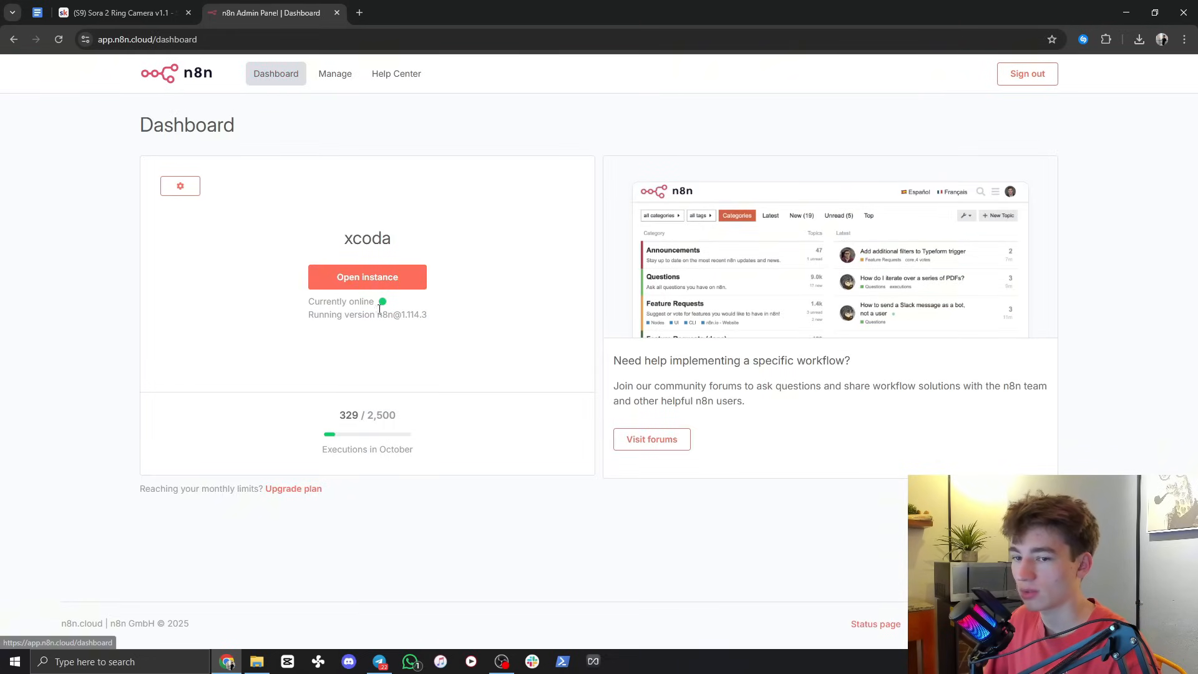
pyautogui.click(356, 284)
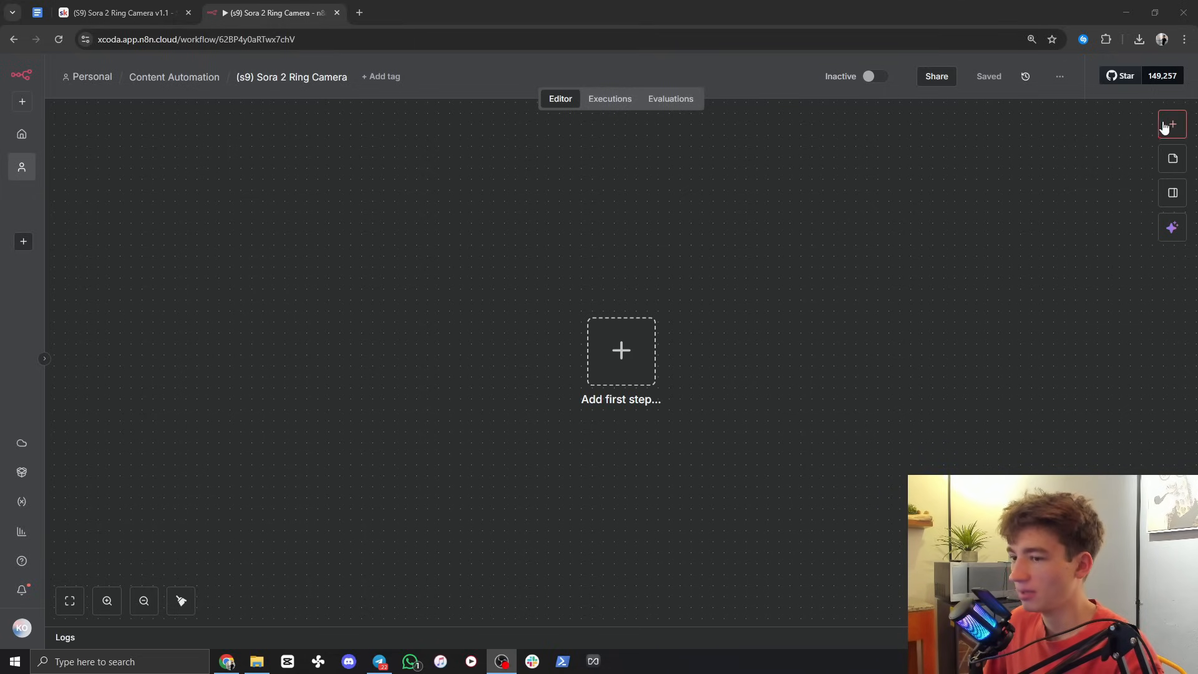
# Step: Search the node library for the Blotato node and check its installation status in the node details
pyautogui.click(620, 355)
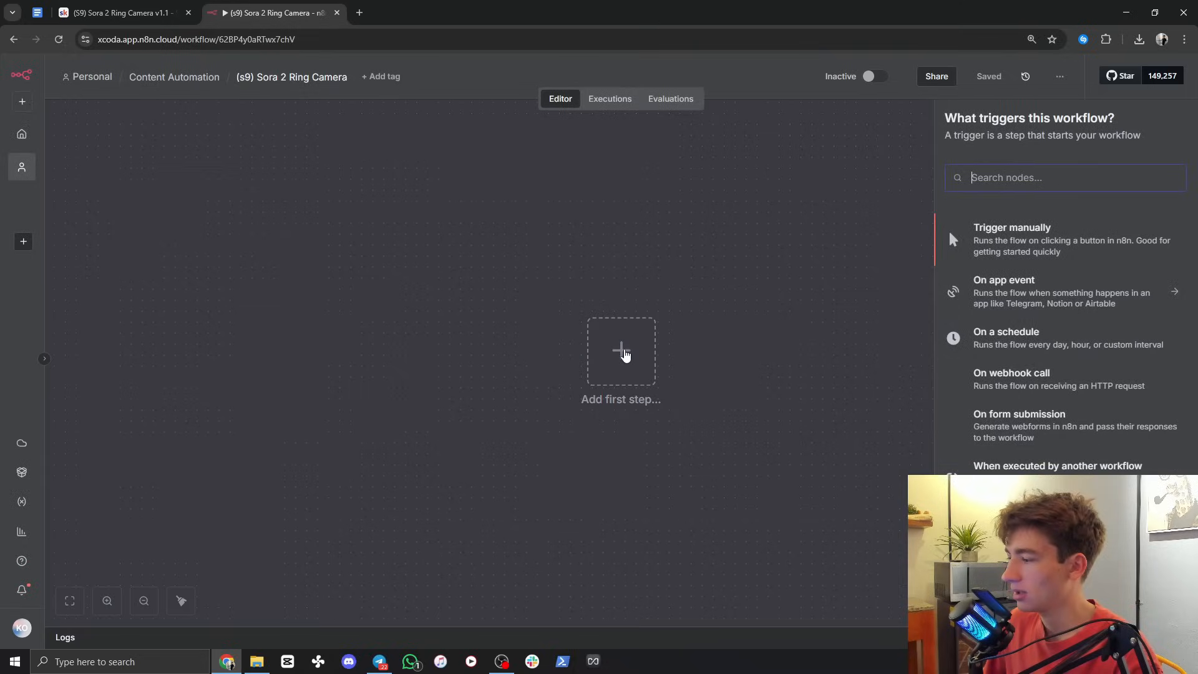
pyautogui.write('blotato')
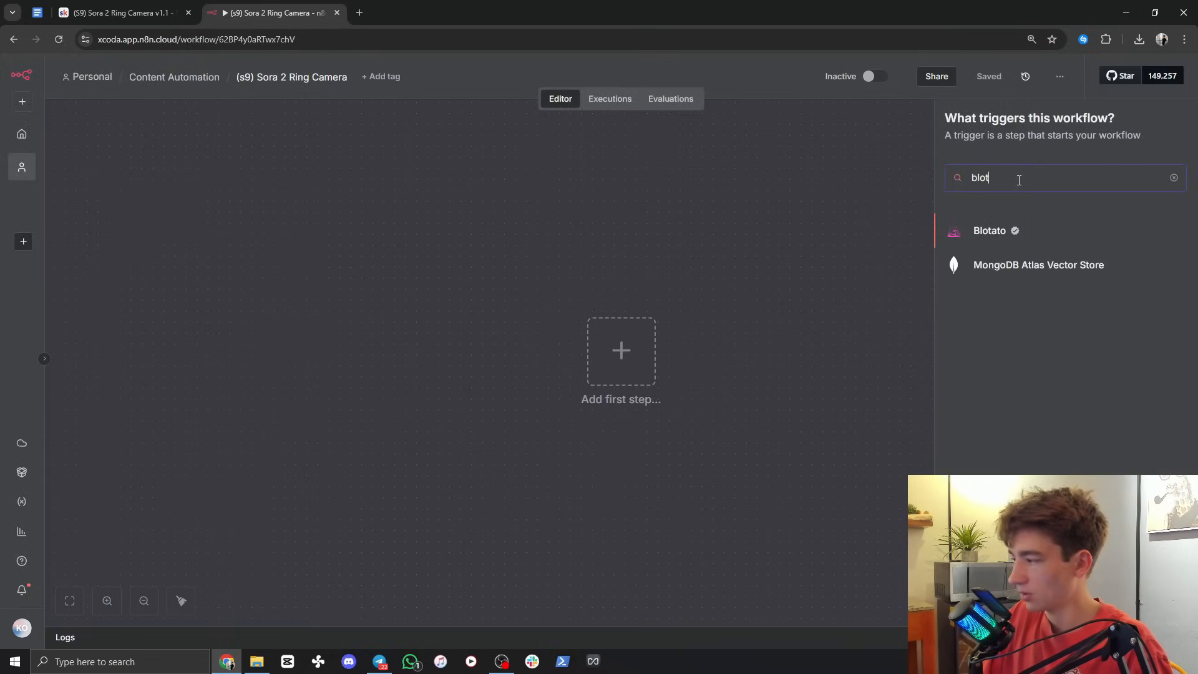
pyautogui.click(992, 232)
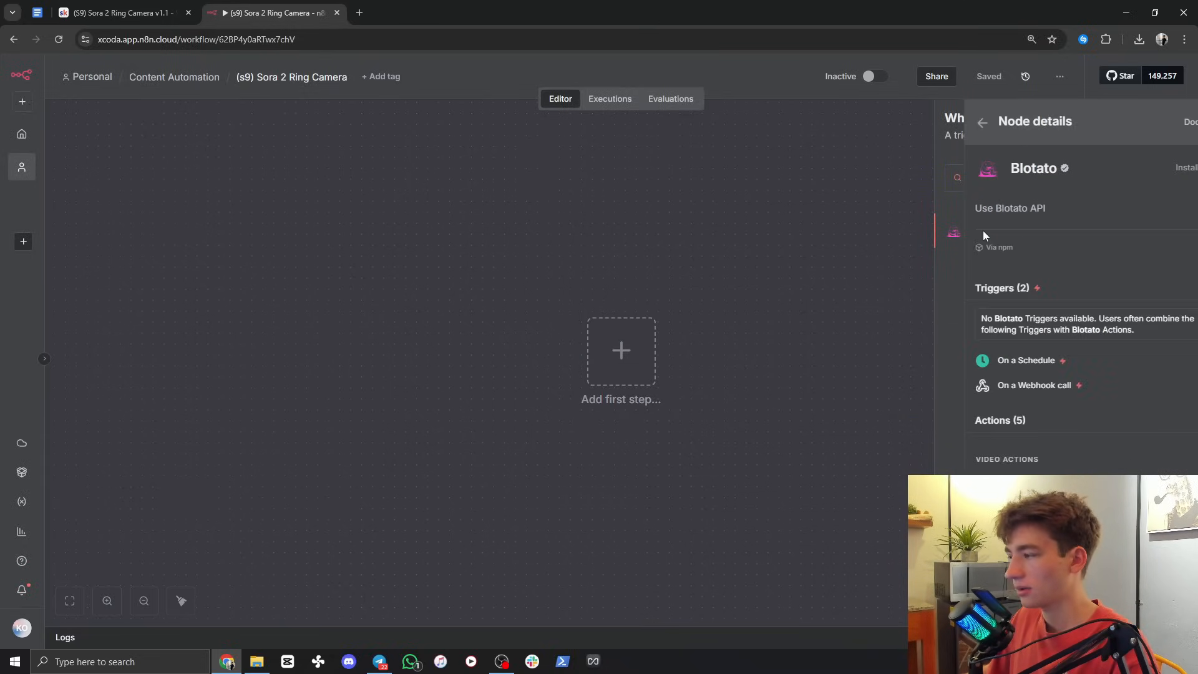
pyautogui.moveTo(1154, 167); pyautogui.dragTo(1168, 169)
pyautogui.click(1179, 166)
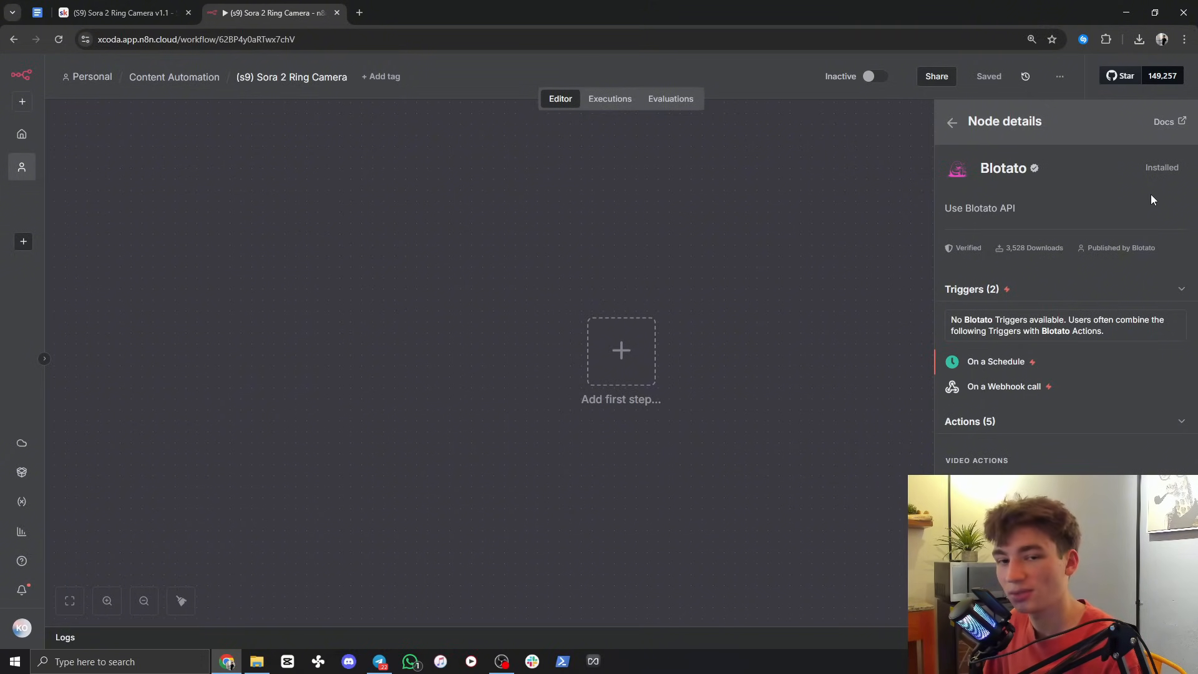
pyautogui.press('Escape')
# Step: Switch to the Skool classroom page and download the (S9) Sora 2 RingCam v1.1 resource as the JSON file "(s9) Sora 2 Ring Camera"
pyautogui.click(132, 12)
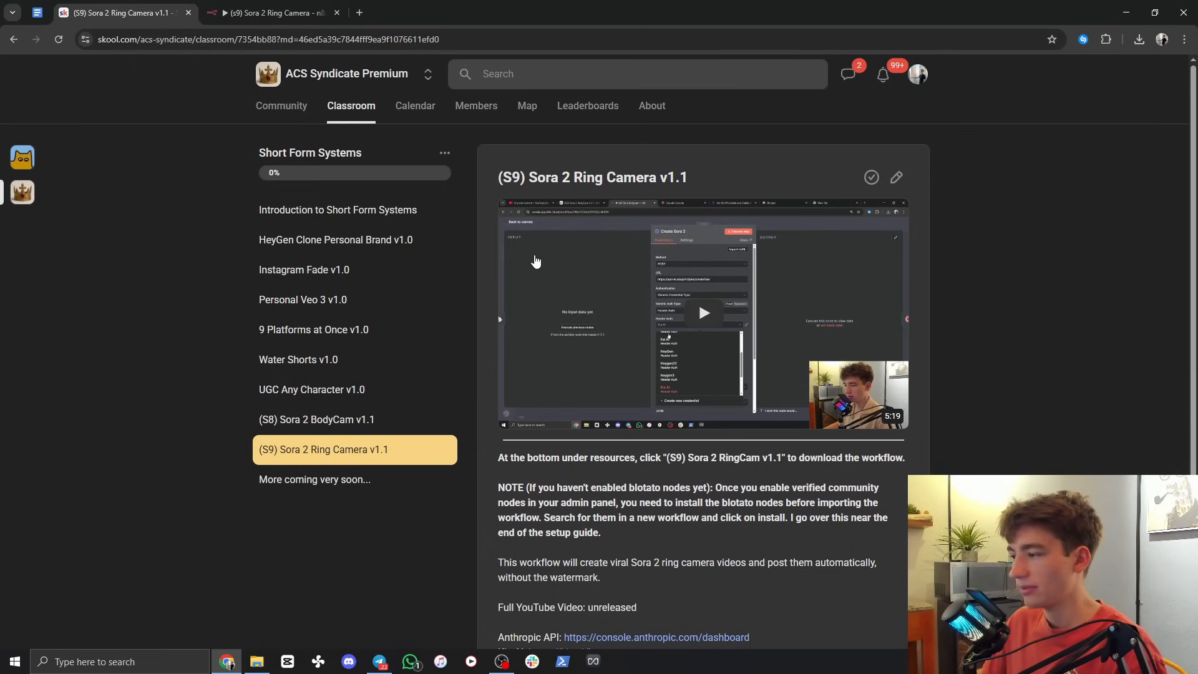
pyautogui.scroll(-3, 629, 292)
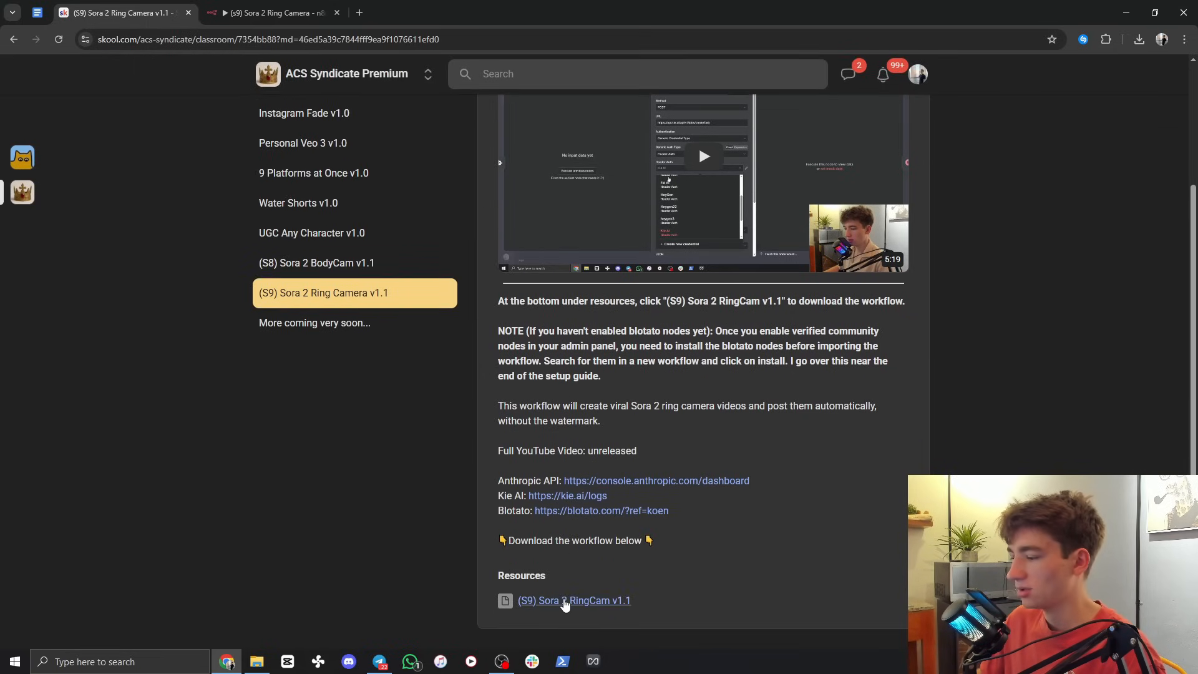
pyautogui.click(565, 601)
pyautogui.click(588, 405)
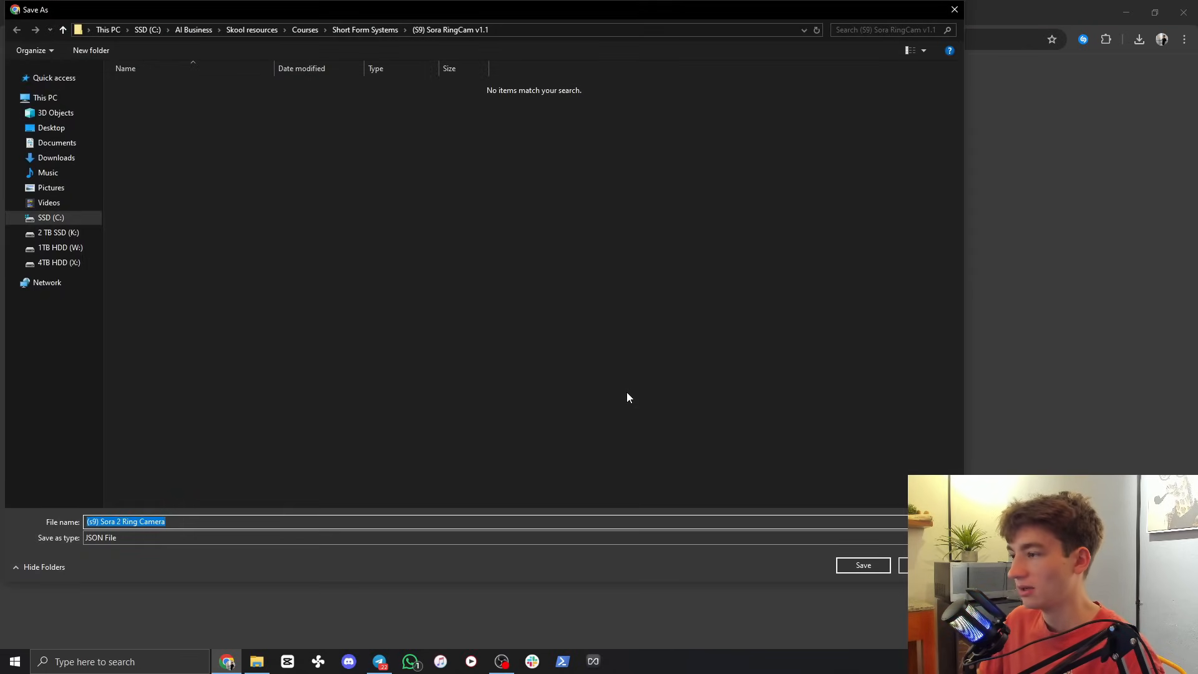
pyautogui.click(845, 563)
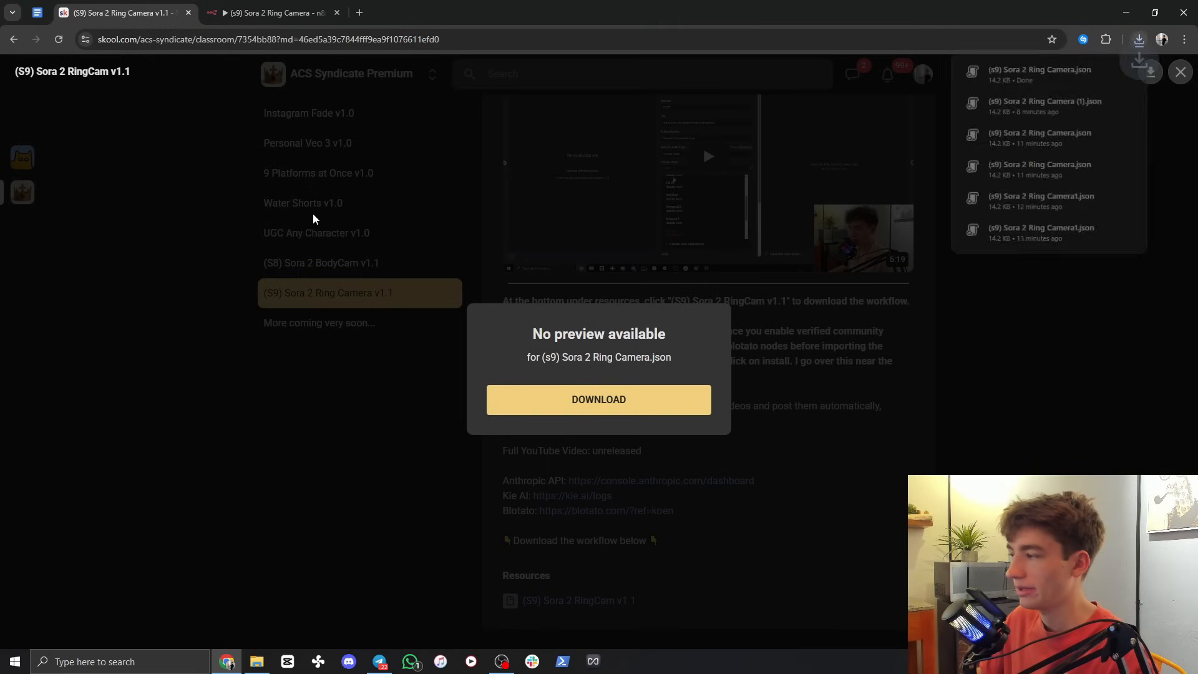
# Step: Return to the empty (s9) Sora 2 Ring Camera workflow in n8n and import the downloaded JSON file into it
pyautogui.click(256, 6)
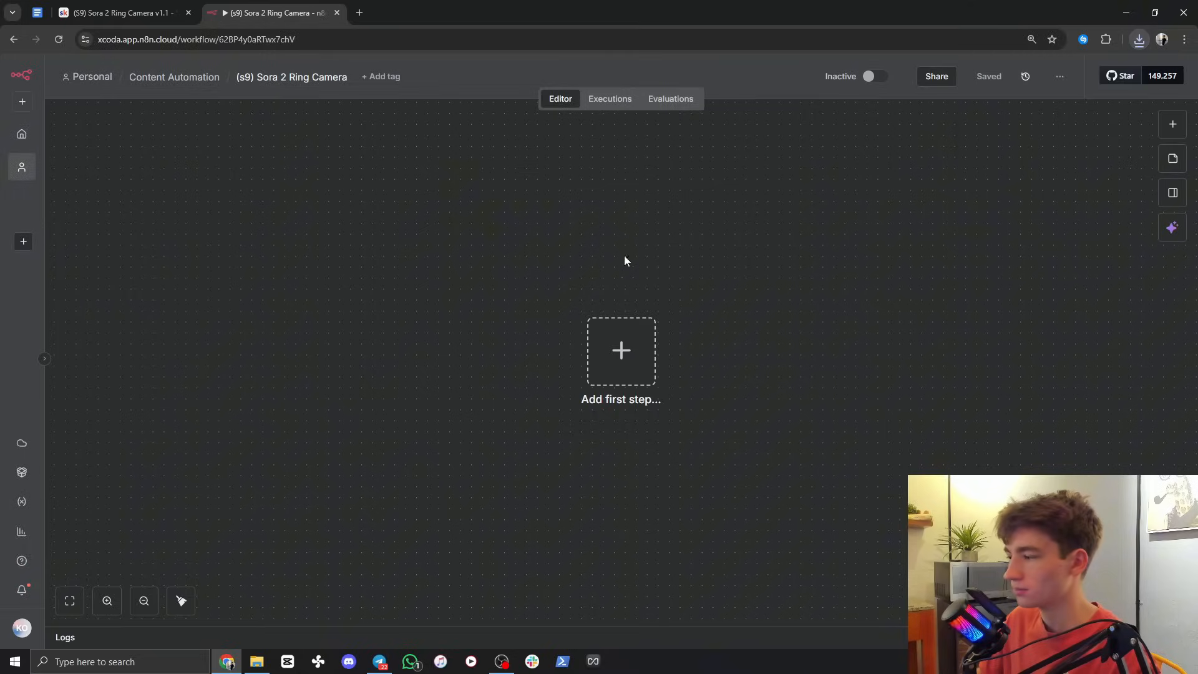
pyautogui.click(1060, 77)
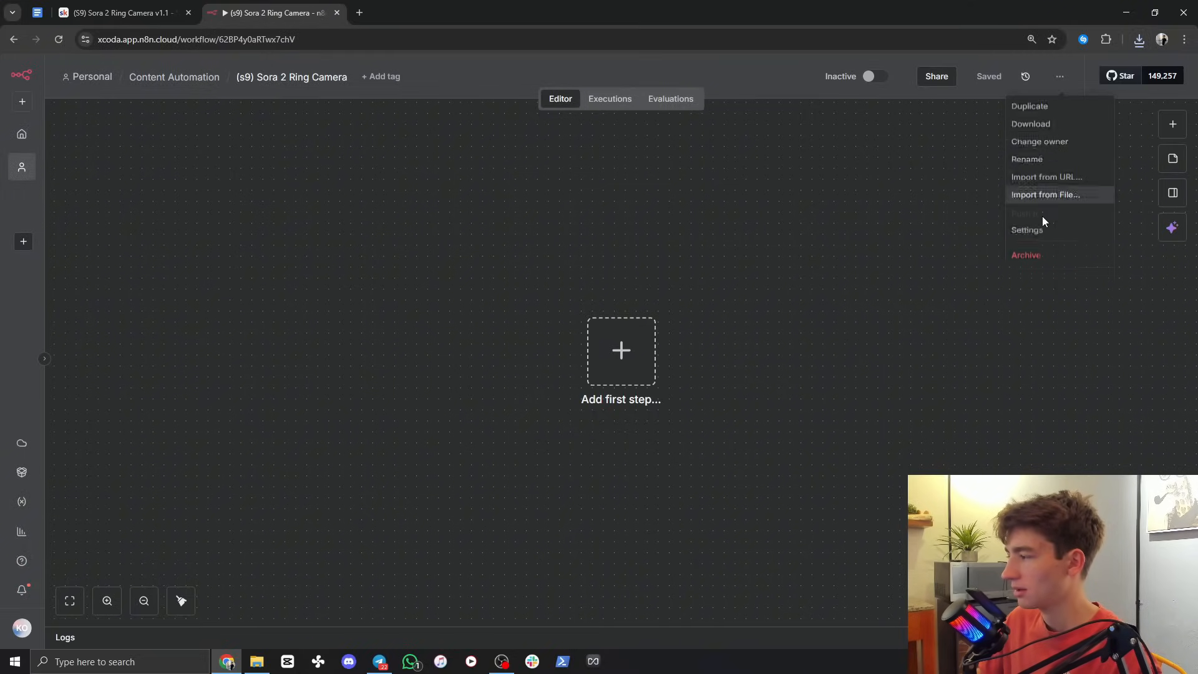
pyautogui.click(1042, 216)
pyautogui.click(162, 86)
pyautogui.click(846, 565)
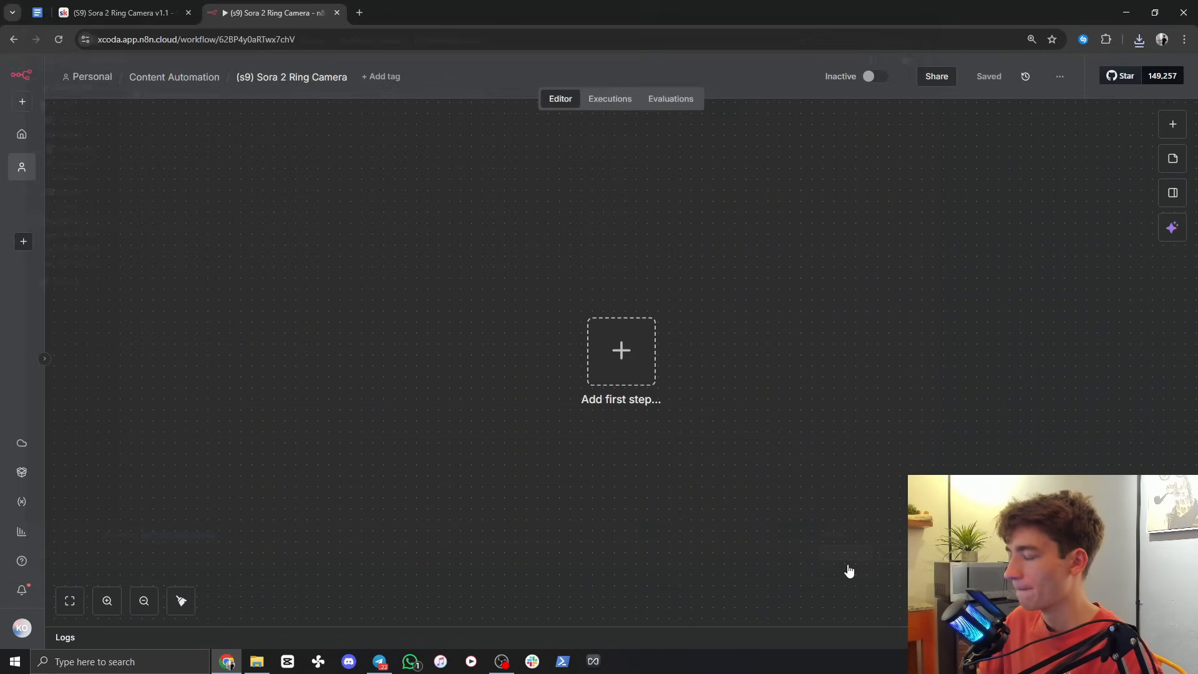
pyautogui.click(1119, 403)
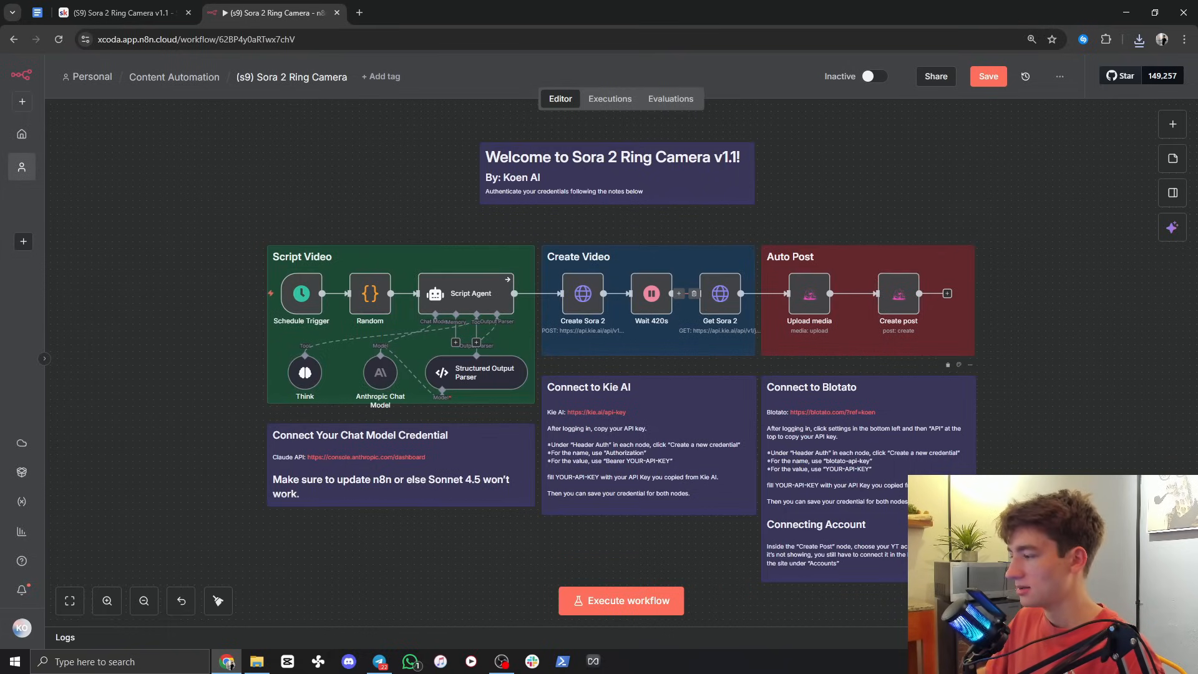
# Step: Delete the Connect to Blotato, Connect to Kie AI and Connect Your Chat Model Credential sticky notes from the canvas
pyautogui.click(889, 493)
pyautogui.press('Delete')
pyautogui.click(643, 471)
pyautogui.press('Delete')
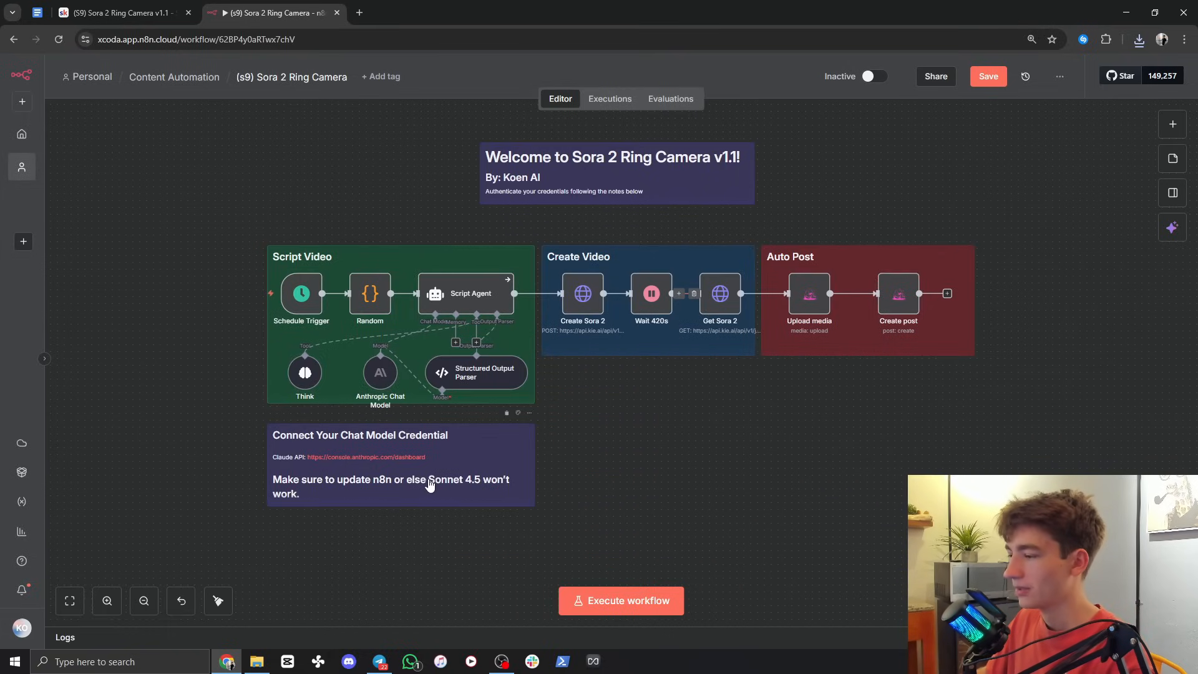
pyautogui.click(432, 484)
pyautogui.press('Delete')
# Step: Tidy the Think, Anthropic Chat Model and Structured Output Parser nodes inside the Script Video section by moving them slightly upward
pyautogui.moveTo(208, 209); pyautogui.dragTo(540, 528)
pyautogui.moveTo(305, 373); pyautogui.dragTo(305, 359)
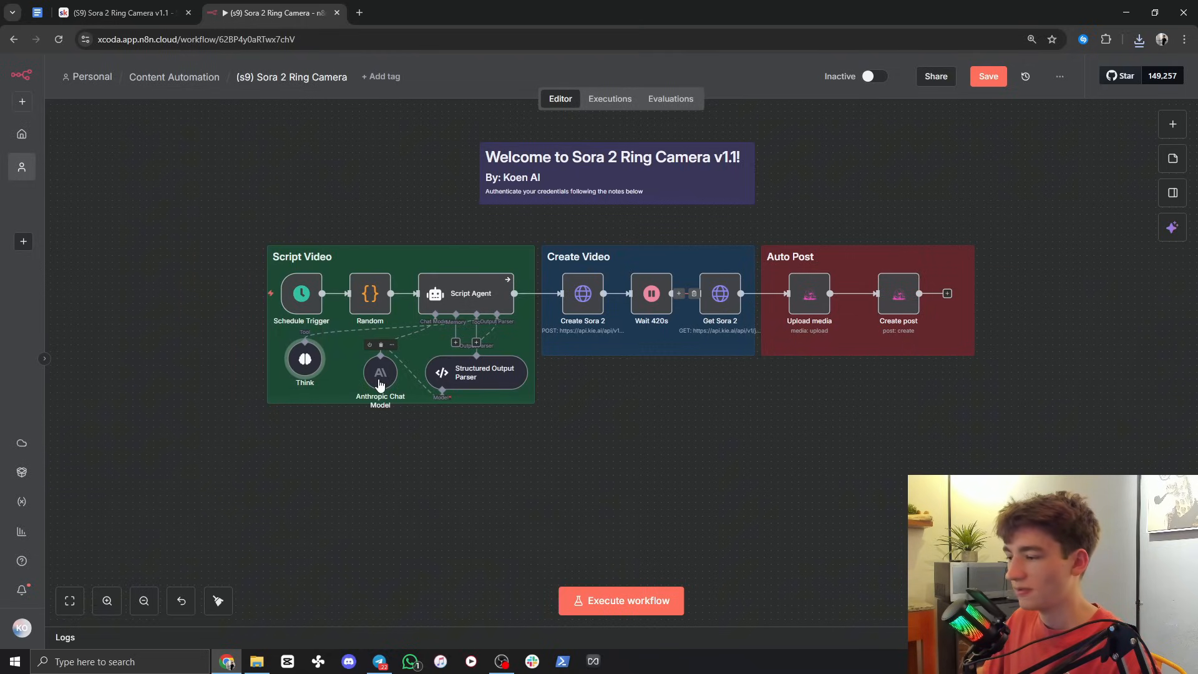
pyautogui.moveTo(380, 372); pyautogui.dragTo(430, 366)
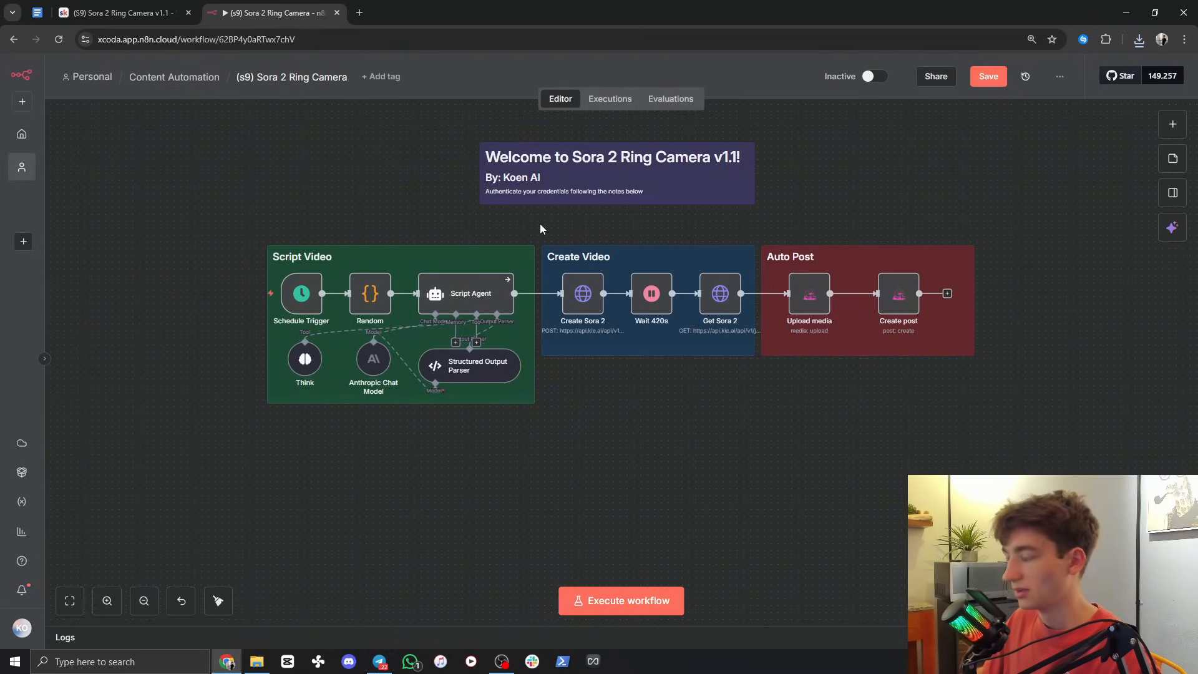
pyautogui.moveTo(540, 224); pyautogui.dragTo(766, 425)
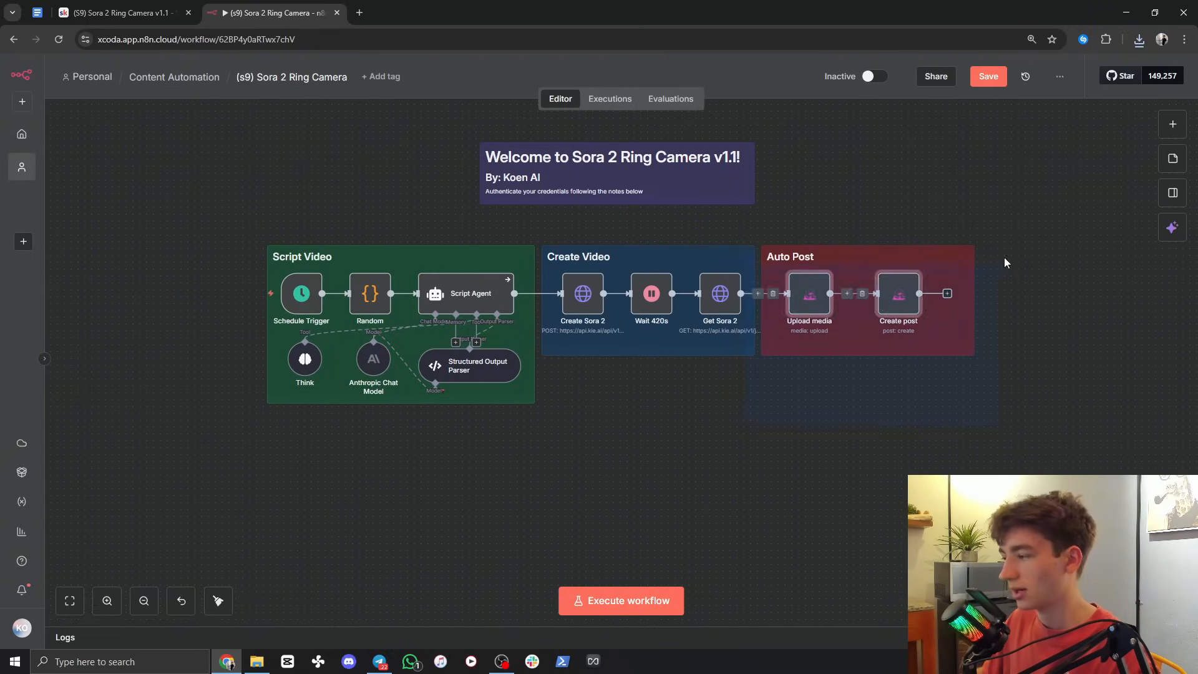
pyautogui.hscroll(-1, 881, 406)
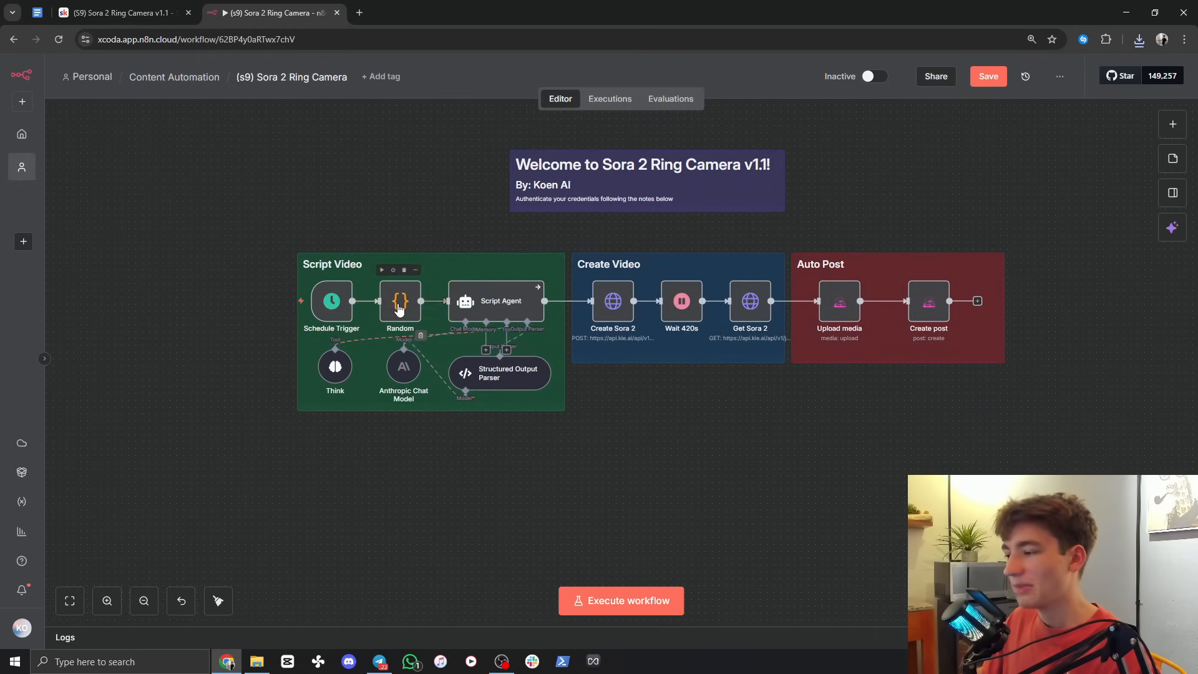
# Step: Reposition the Think node slightly closer to the Anthropic Chat Model and deactivate the Schedule Trigger node
pyautogui.moveTo(411, 309)
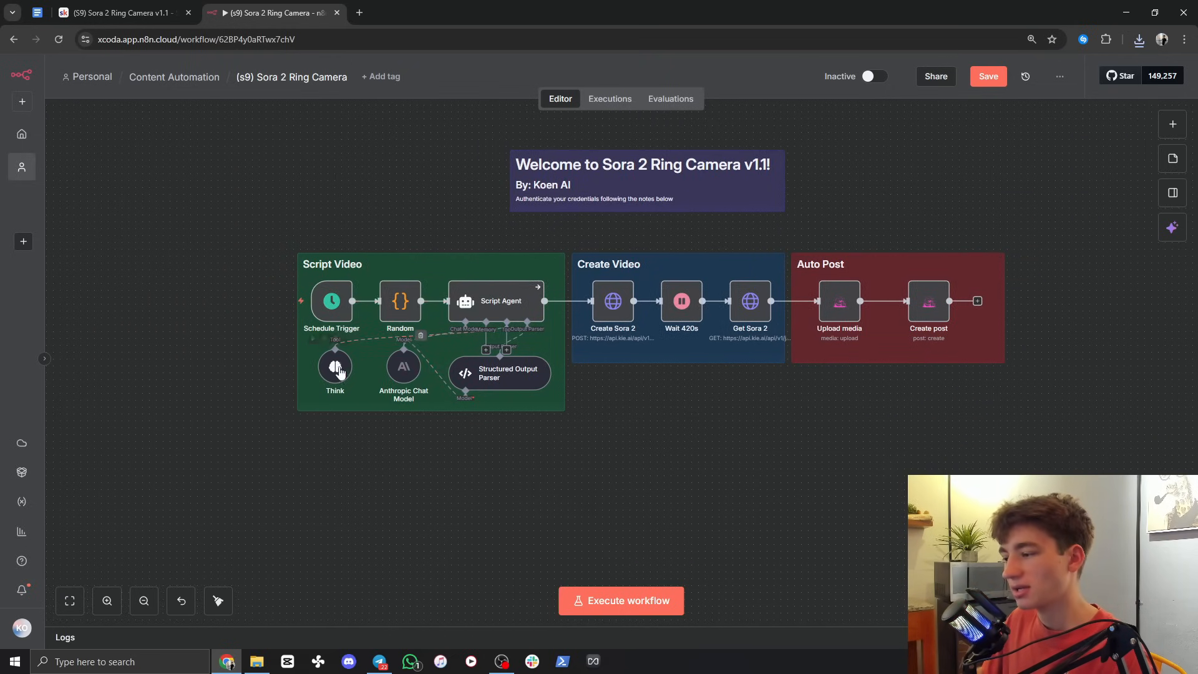
pyautogui.moveTo(335, 369); pyautogui.dragTo(363, 368)
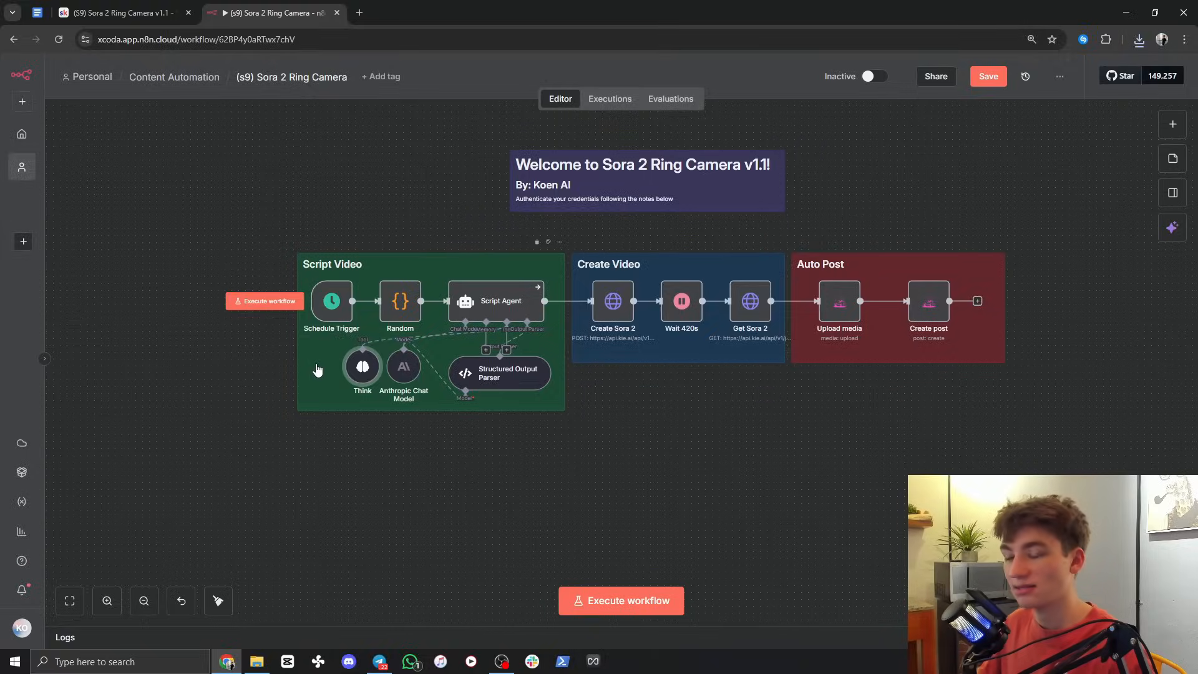
pyautogui.moveTo(331, 308)
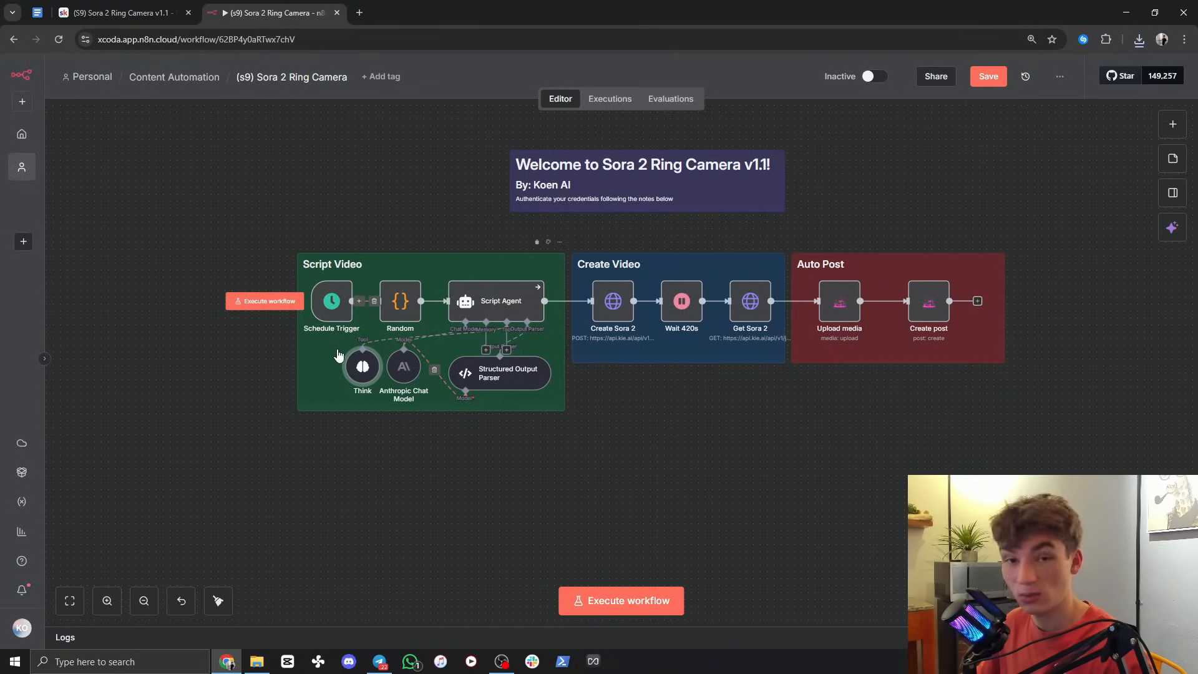
pyautogui.moveTo(331, 301)
pyautogui.mouseDown()
pyautogui.moveTo(308, 265)
pyautogui.moveTo(331, 301)
pyautogui.mouseUp()
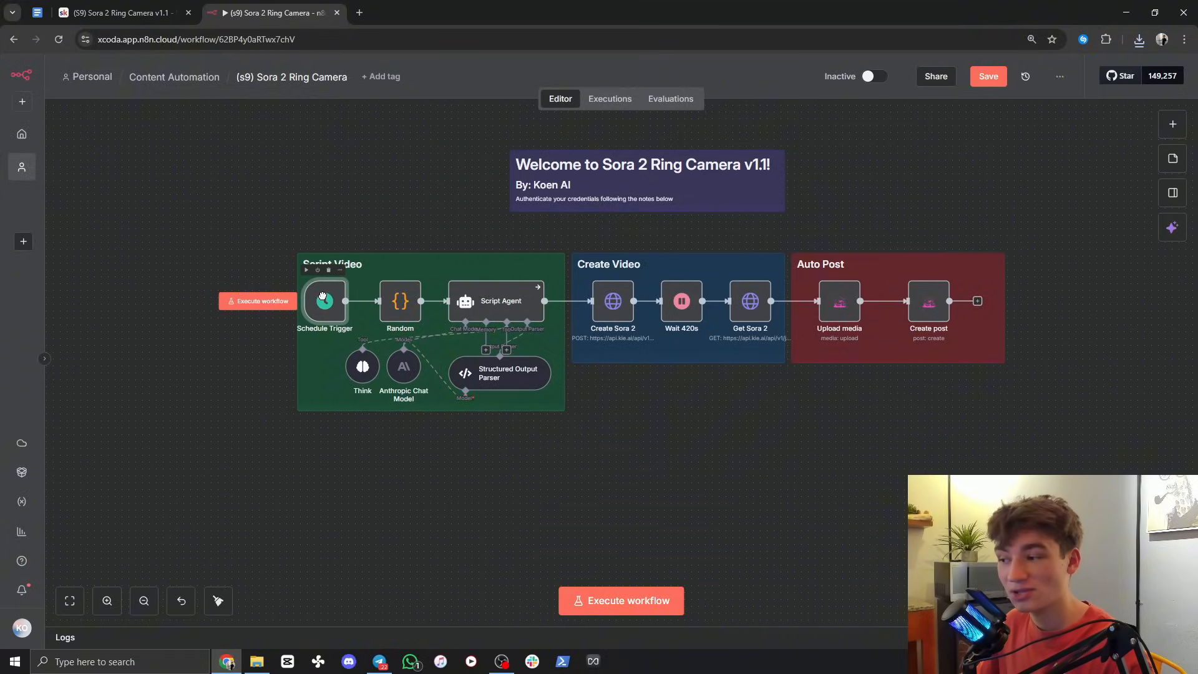
pyautogui.click(275, 218)
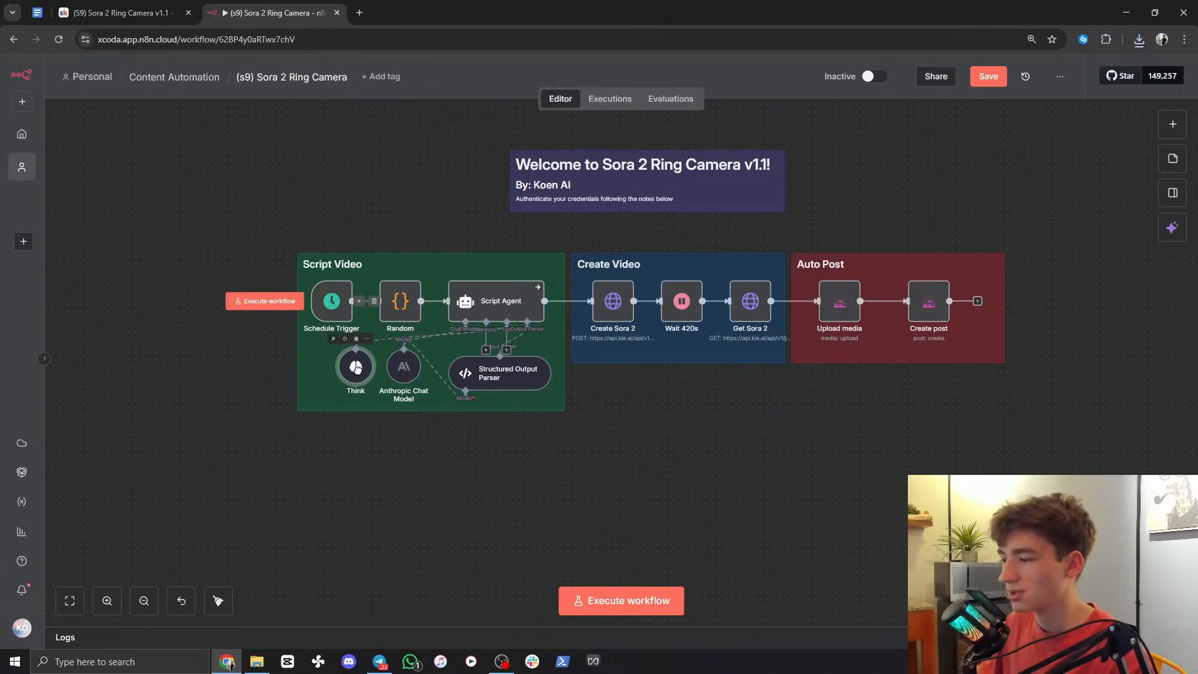
pyautogui.moveTo(363, 368); pyautogui.dragTo(342, 369)
pyautogui.click(325, 270)
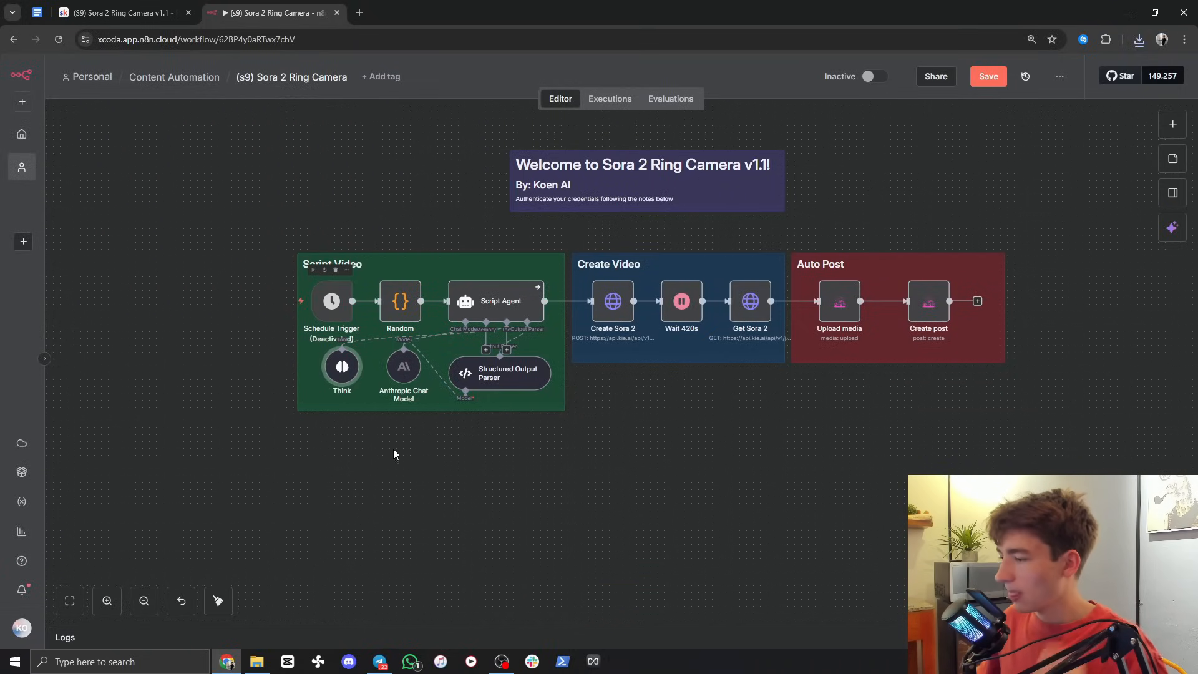
# Step: Search the nodes for "schedu" and add a second Schedule Trigger to the workflow
pyautogui.moveTo(393, 448); pyautogui.dragTo(486, 381)
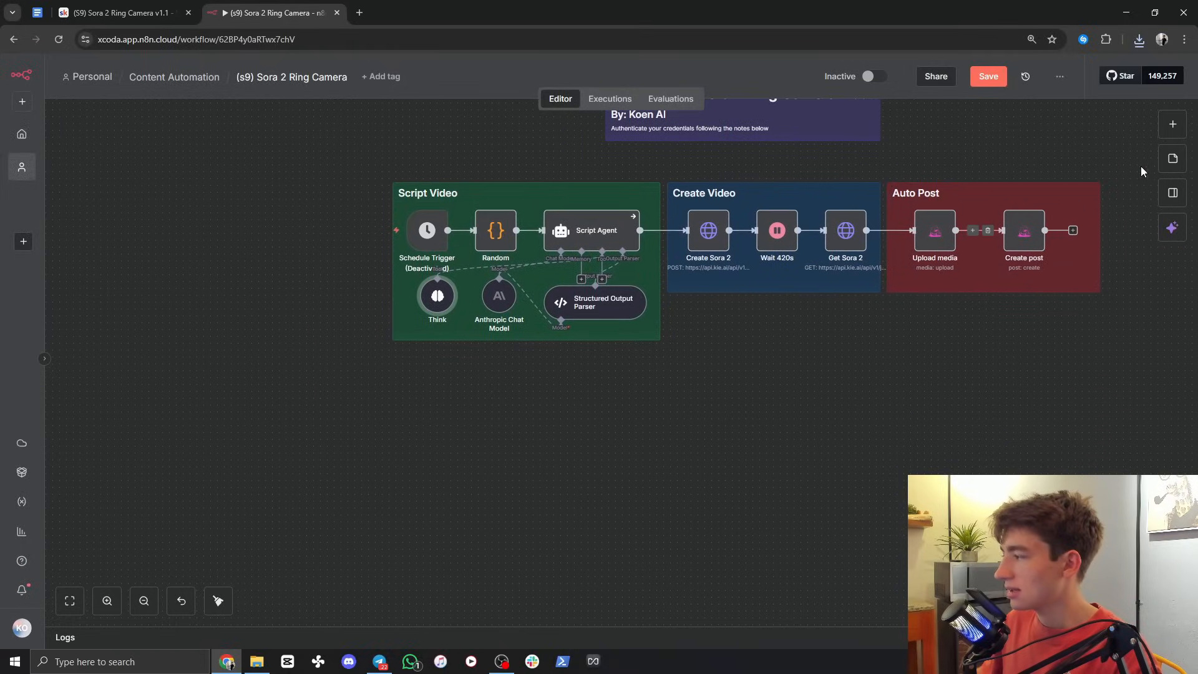
pyautogui.click(1173, 126)
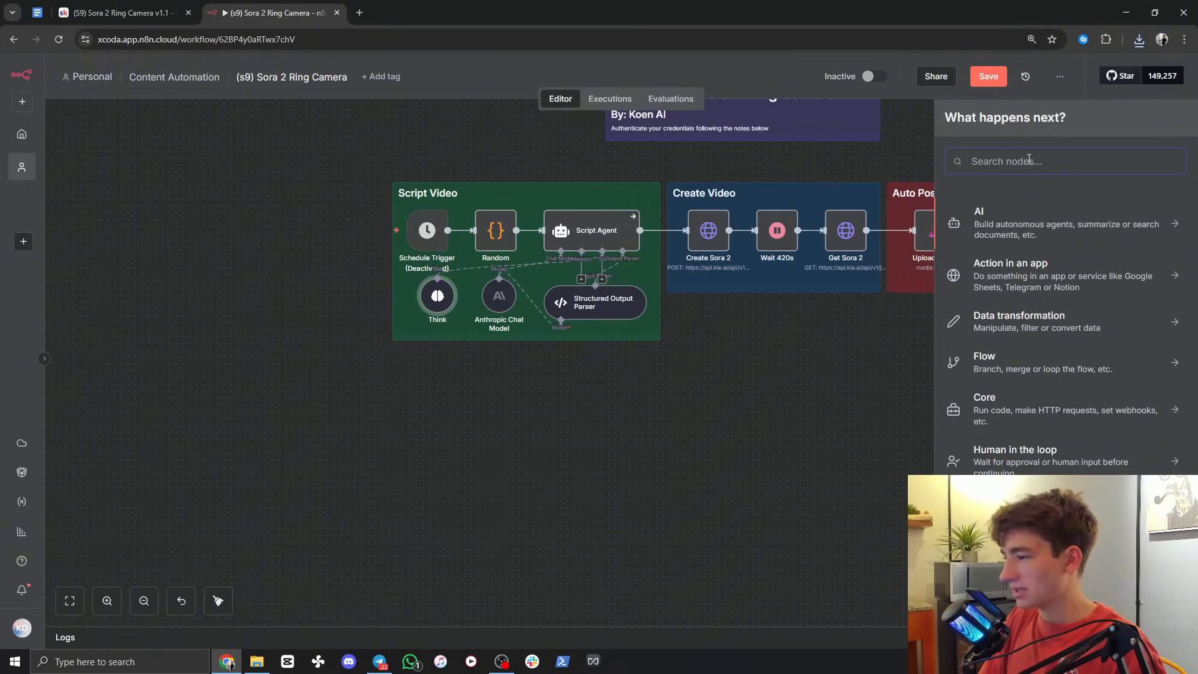
pyautogui.write('schedu')
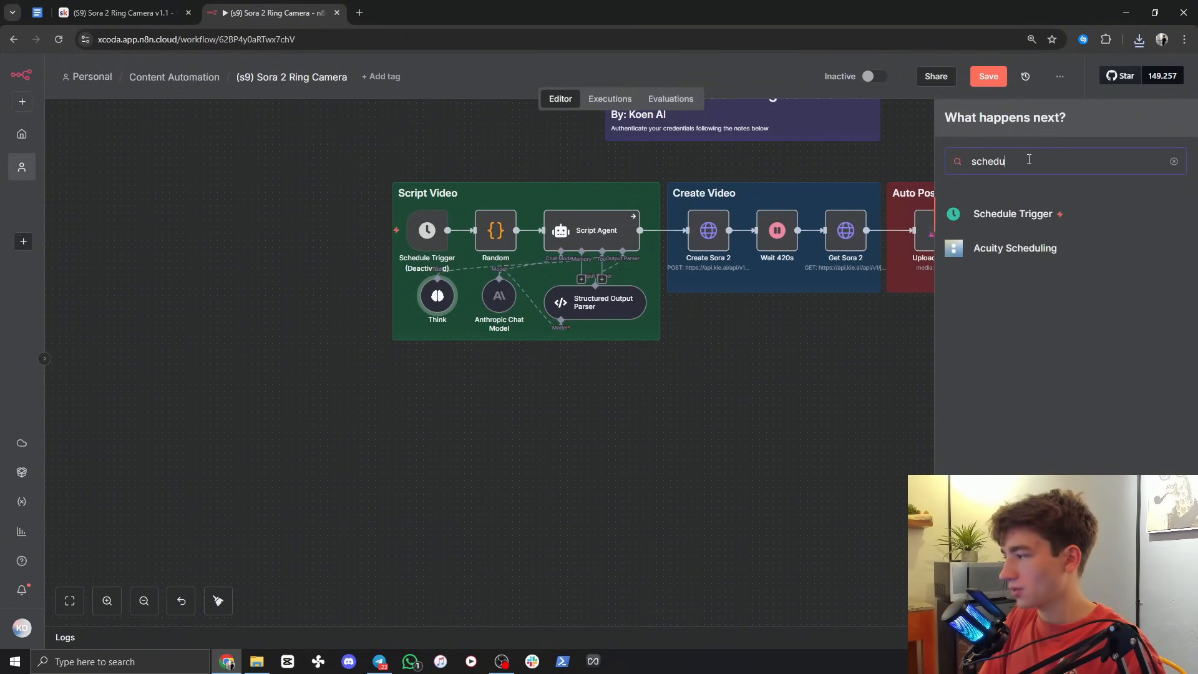
pyautogui.click(1005, 218)
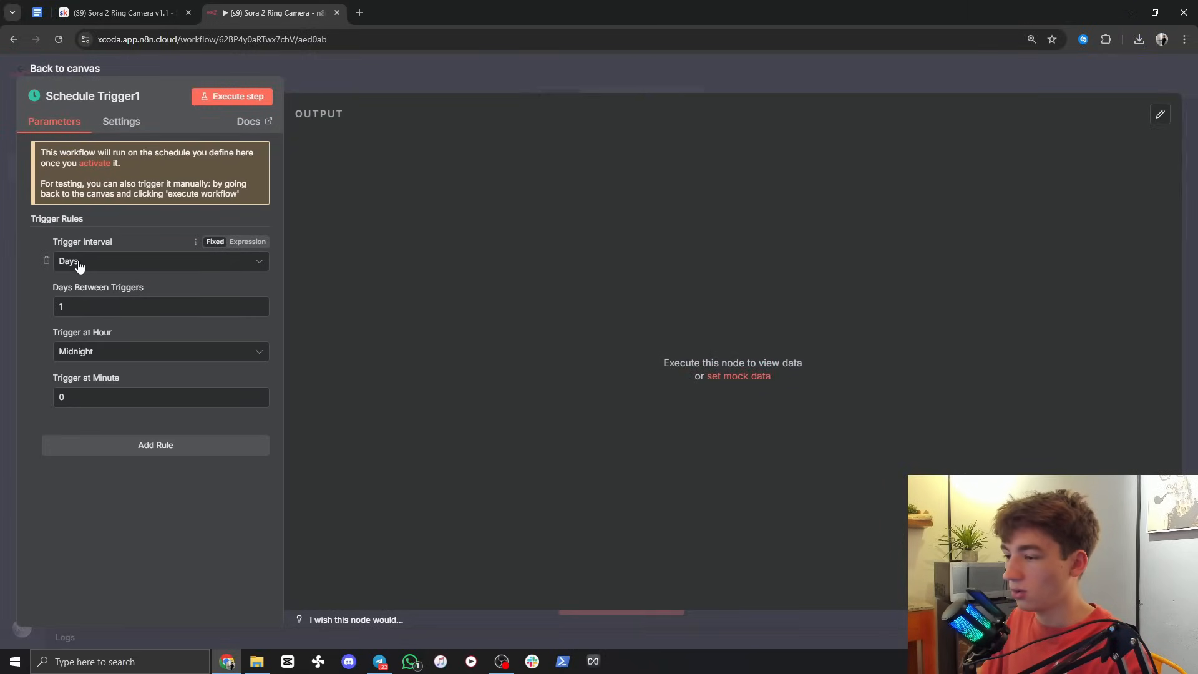
# Step: Set the new trigger to run every 12 hours and place its node below the Script Video section
pyautogui.click(79, 265)
pyautogui.click(85, 340)
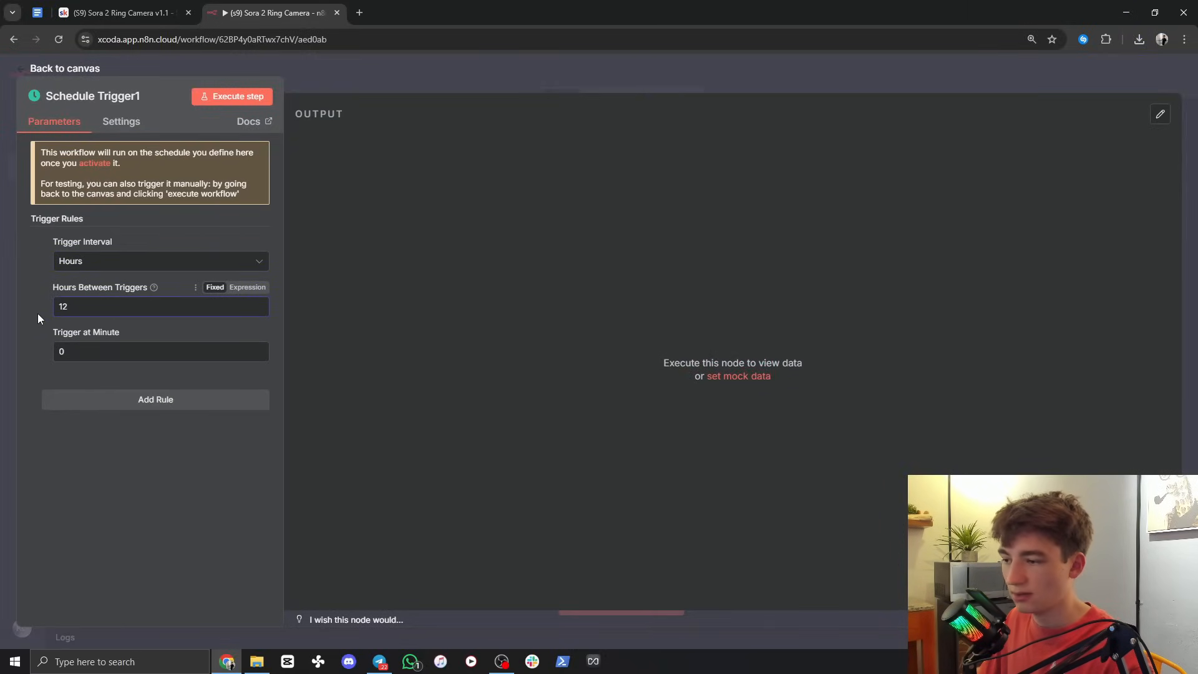
pyautogui.click(37, 313)
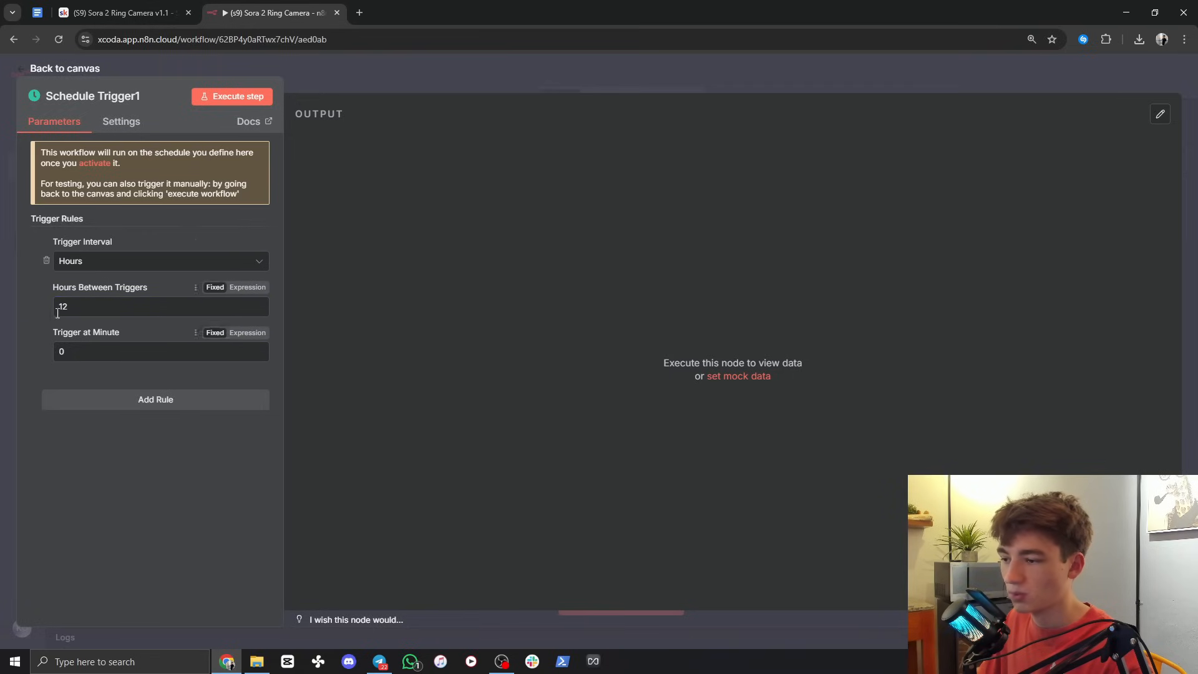
pyautogui.click(335, 81)
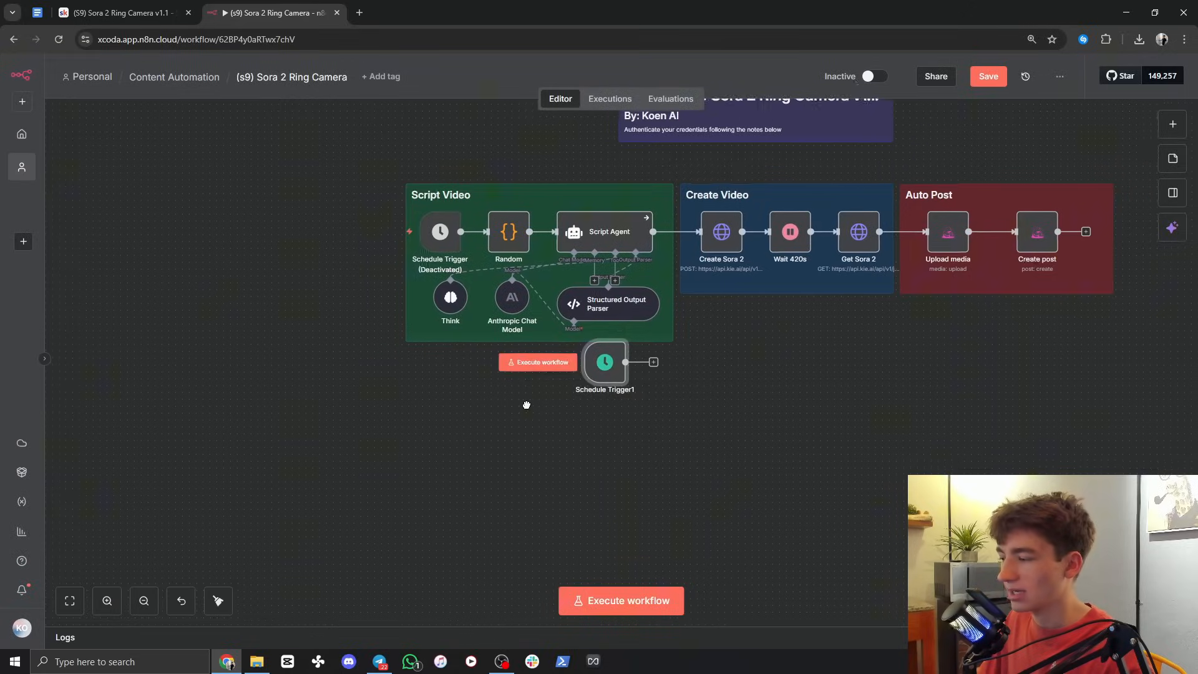
pyautogui.moveTo(621, 374); pyautogui.dragTo(457, 425)
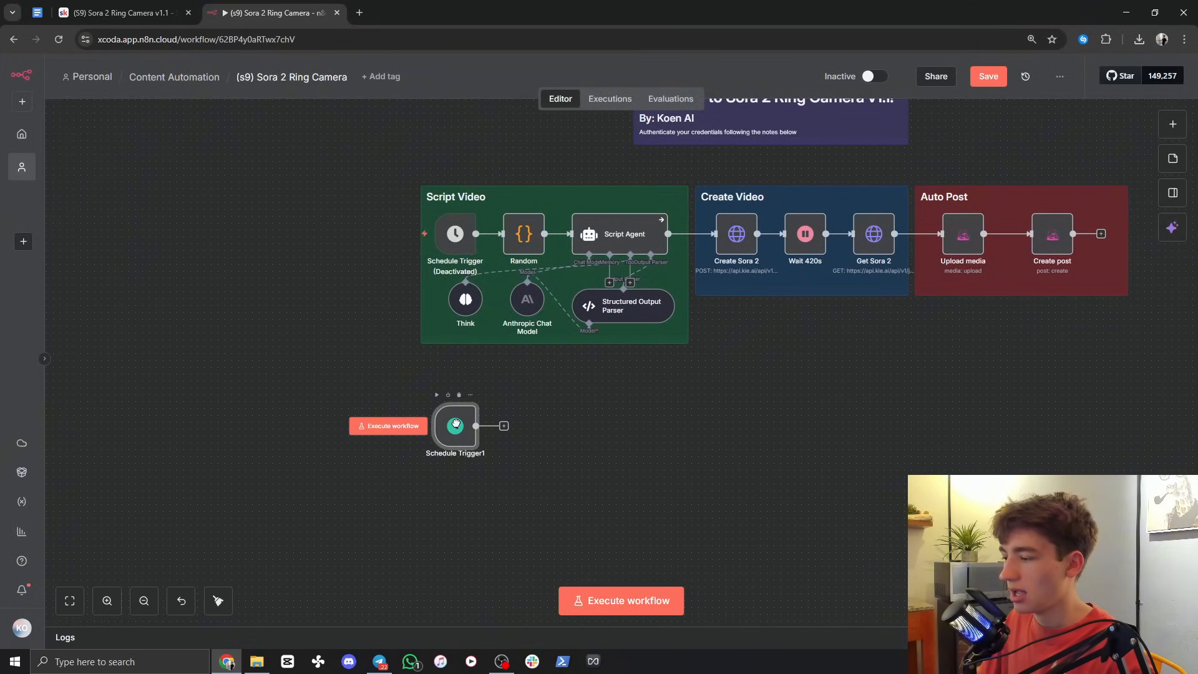
# Step: Nudge the new Schedule Trigger slightly and add a Code in JavaScript node after it
pyautogui.hscroll(-2, 536, 407)
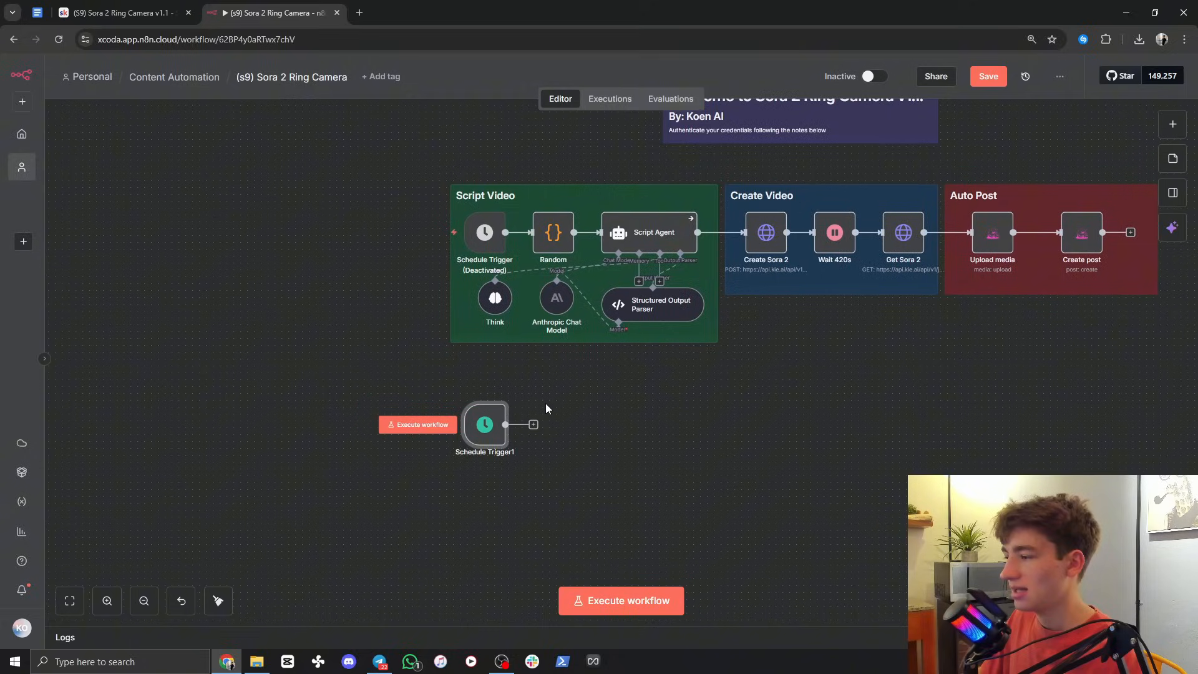
pyautogui.moveTo(486, 432); pyautogui.dragTo(492, 431)
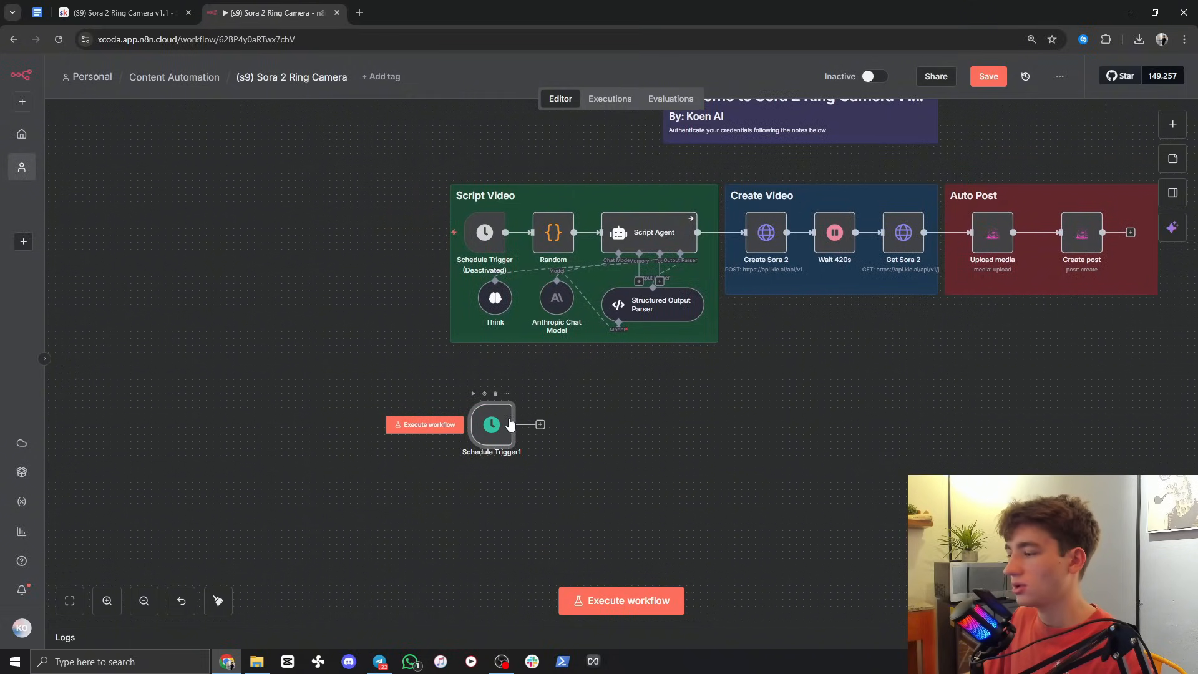
pyautogui.click(540, 425)
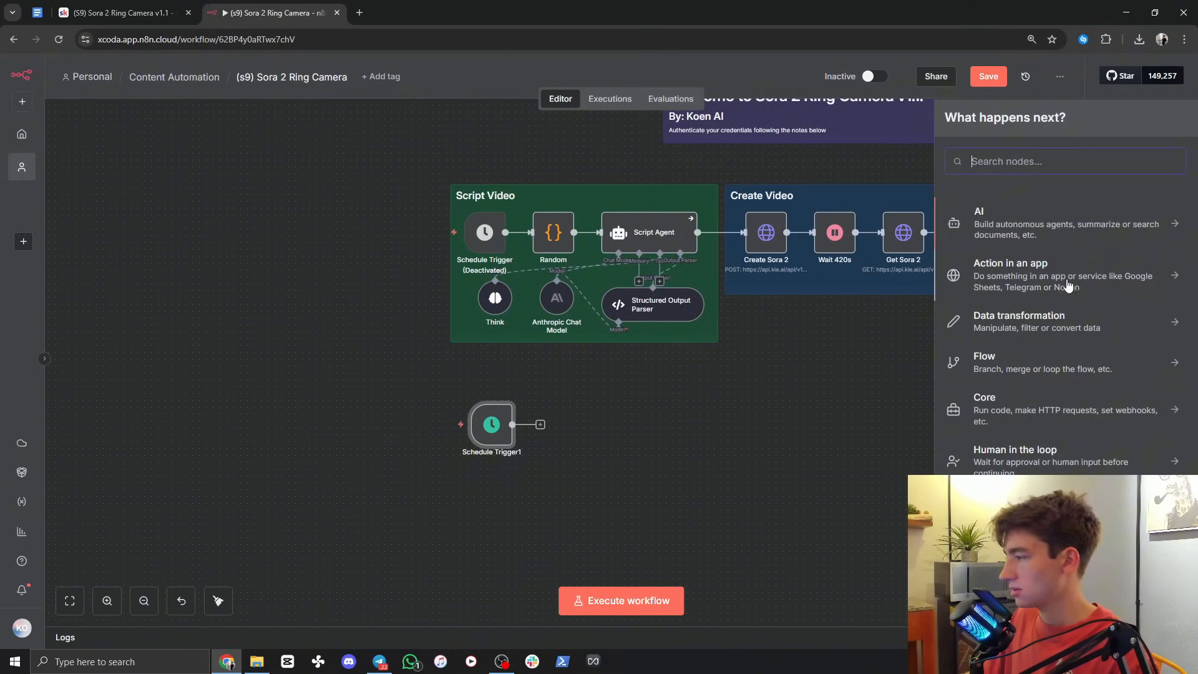
pyautogui.write('code')
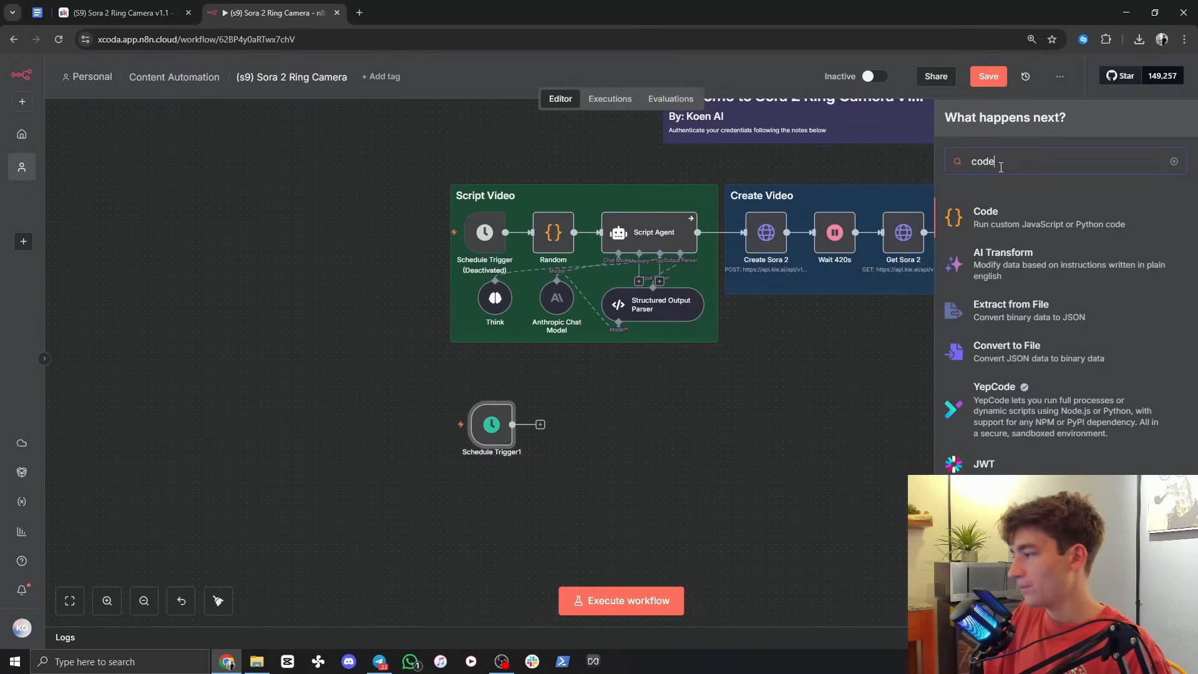
pyautogui.click(1012, 221)
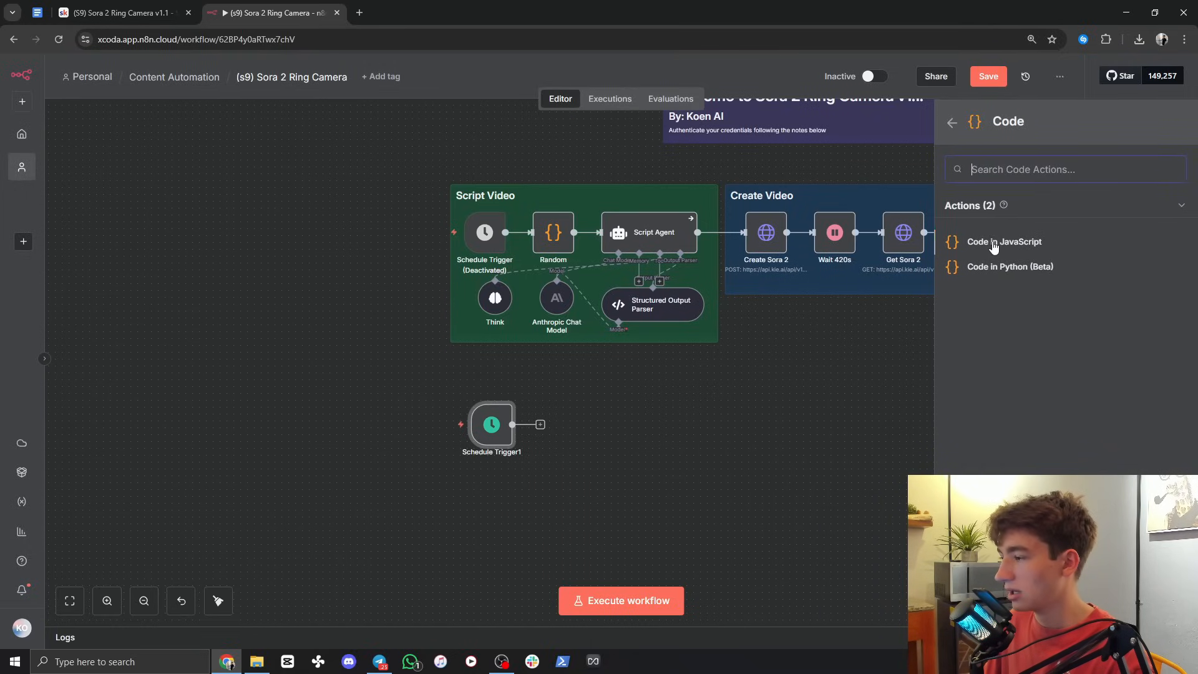
pyautogui.click(993, 242)
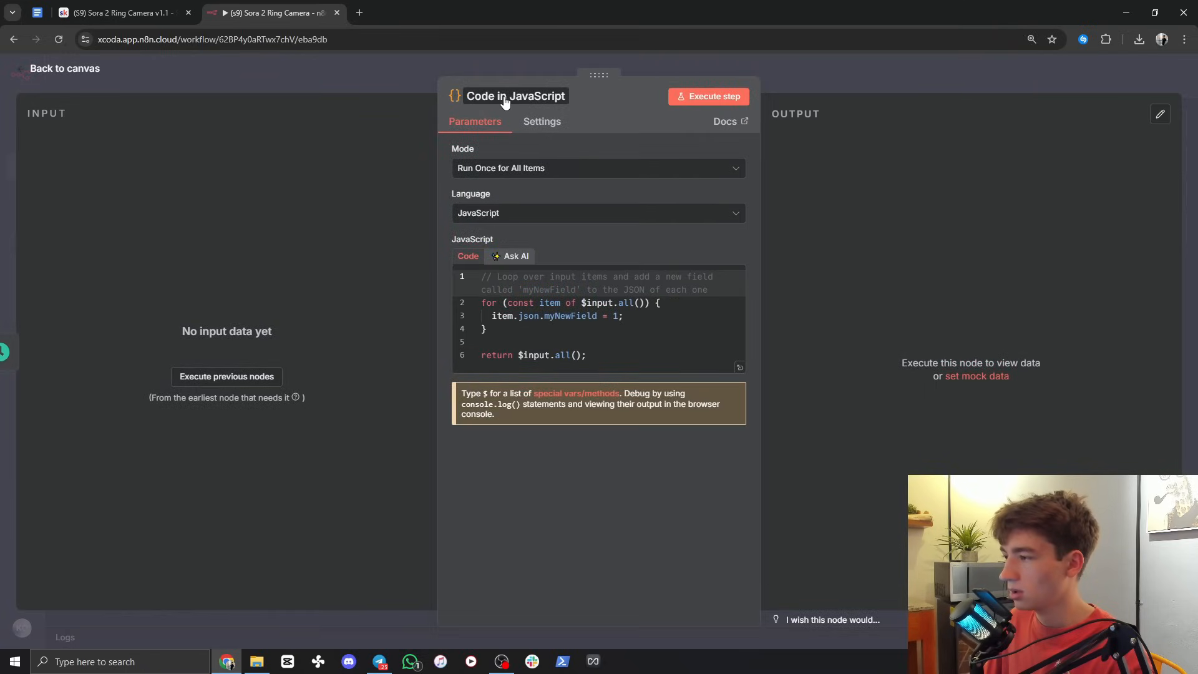
# Step: Rename the new code node as Number and return to the canvas
pyautogui.click(508, 97)
pyautogui.write('Num')
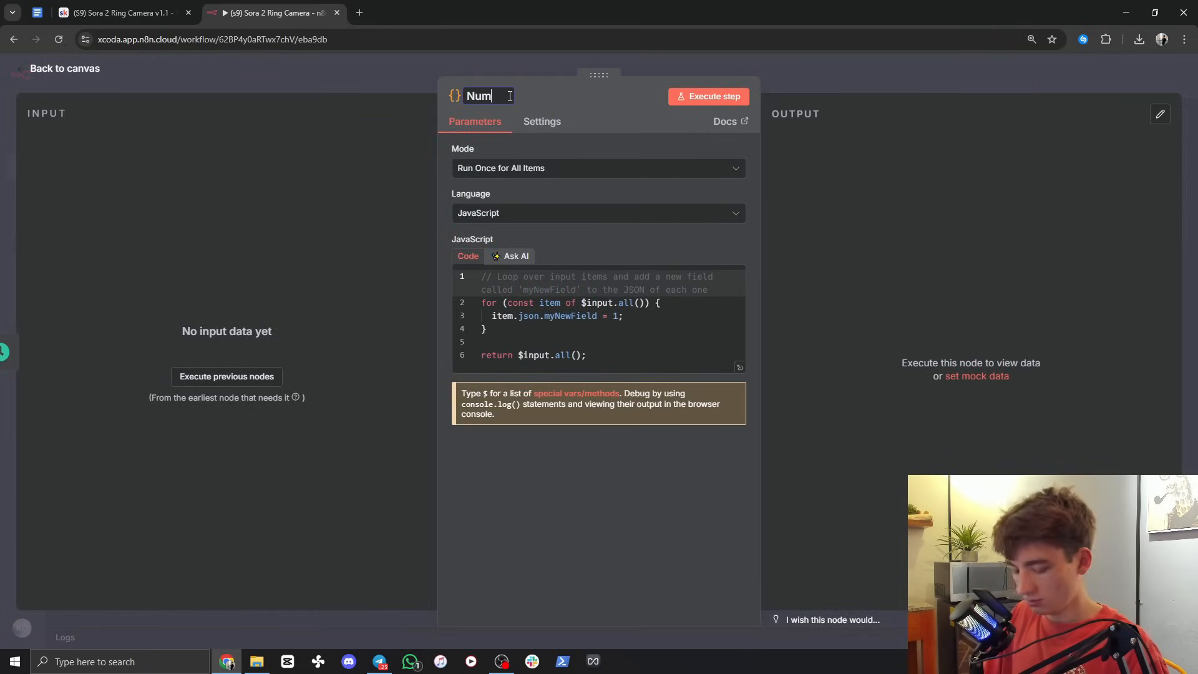
pyautogui.write('ber')
pyautogui.click(447, 151)
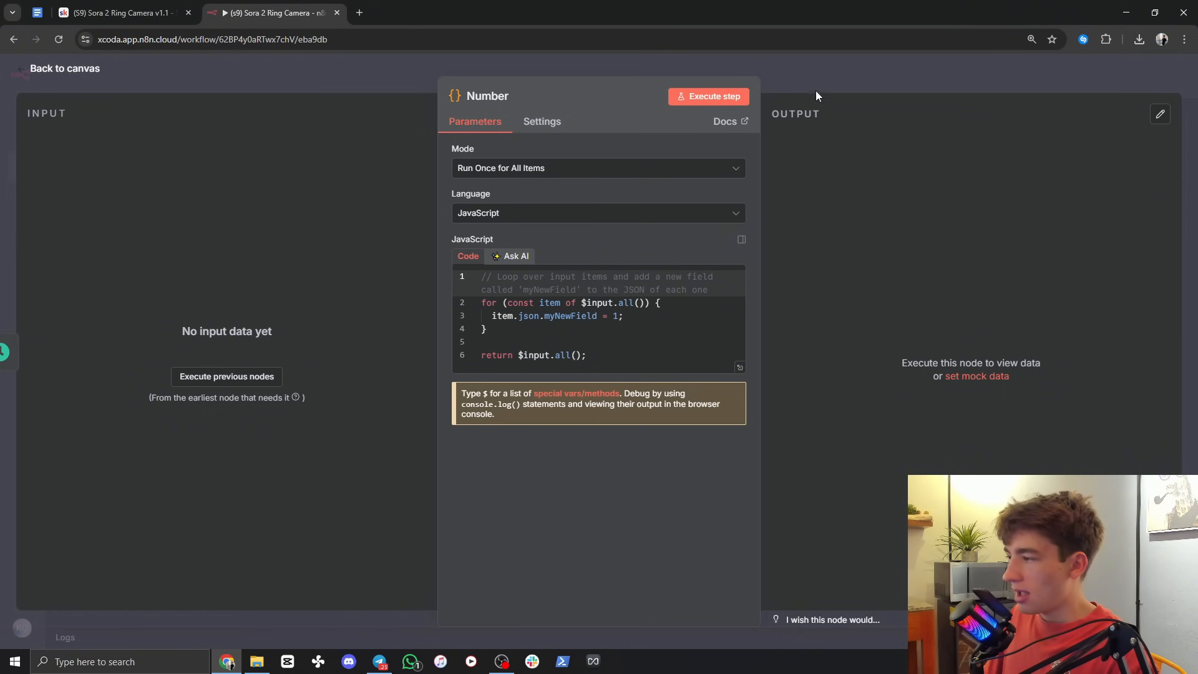
pyautogui.press('Escape')
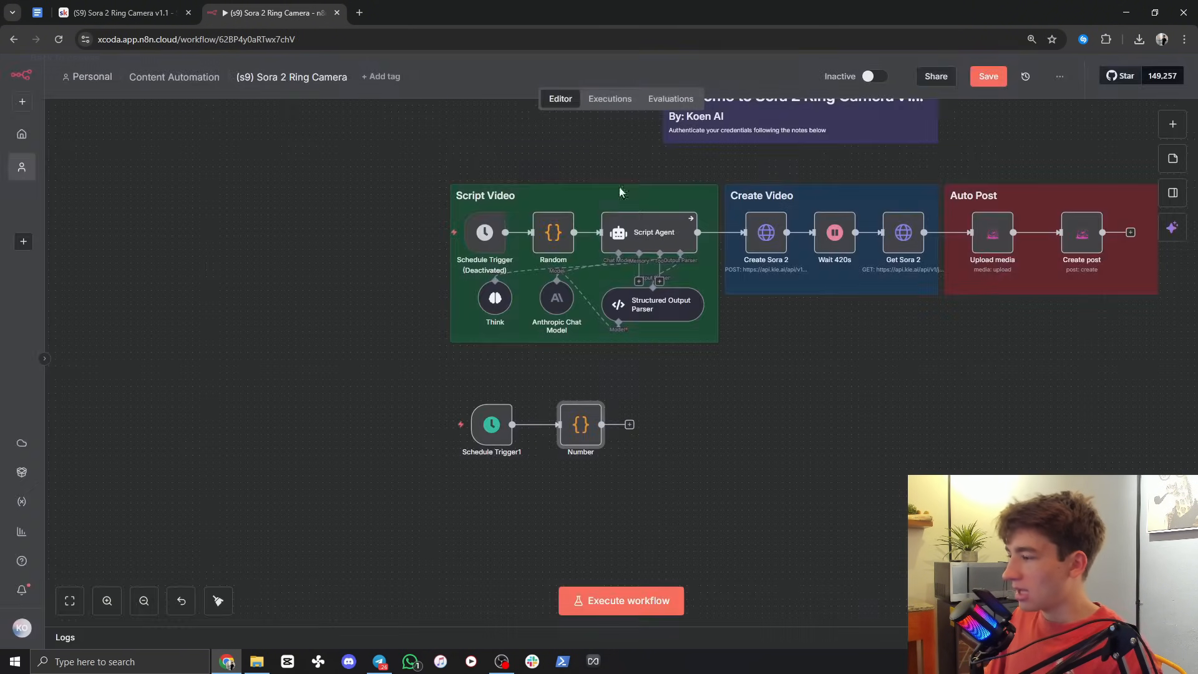
# Step: Copy the entire random number JavaScript from the Random node in the Script Video section
pyautogui.doubleClick(550, 240)
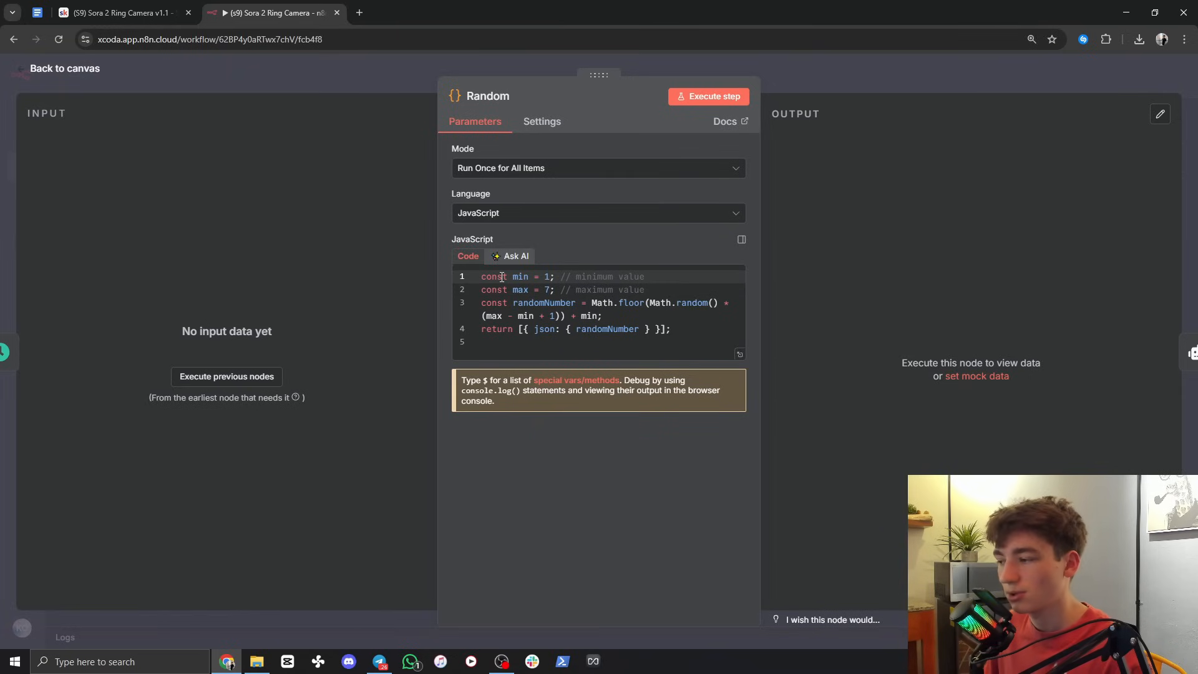
pyautogui.moveTo(497, 280); pyautogui.dragTo(678, 334)
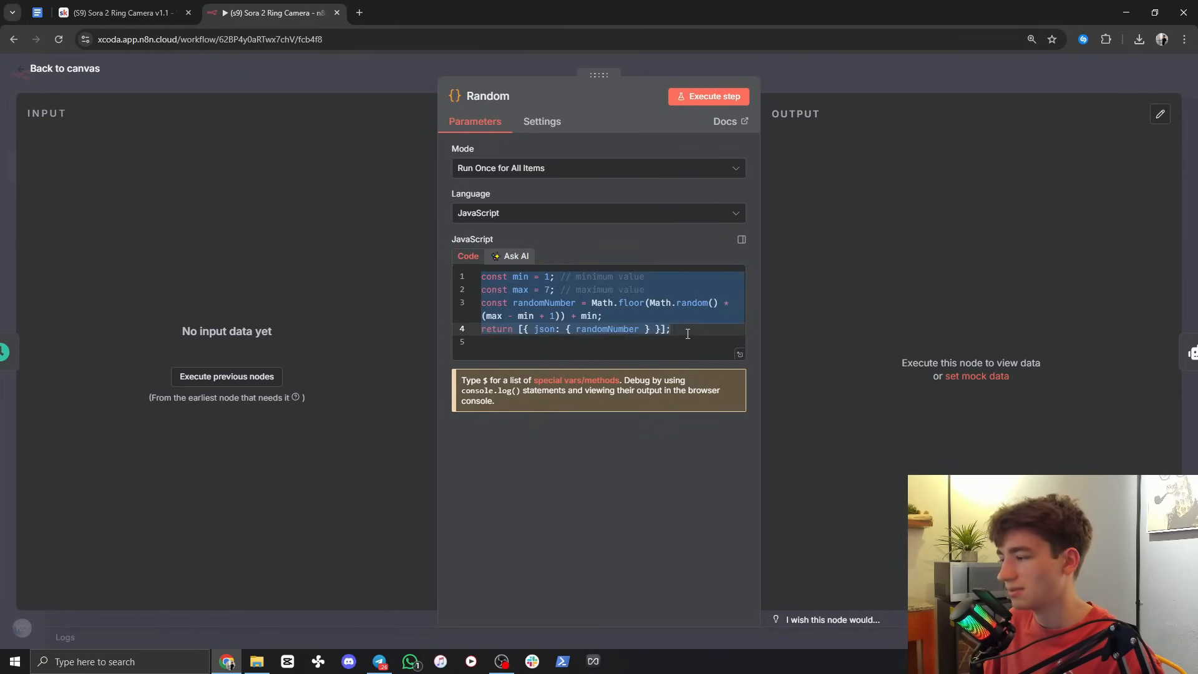
pyautogui.click(692, 333)
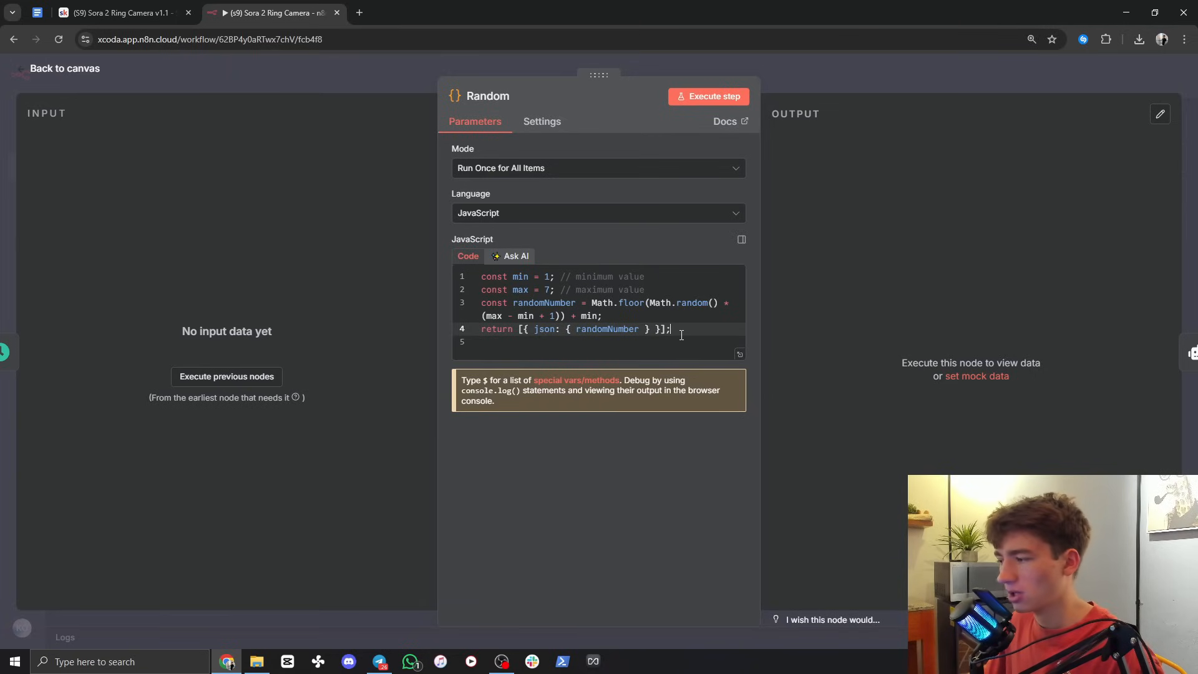
pyautogui.moveTo(673, 330); pyautogui.dragTo(480, 278)
pyautogui.hotkey('ctrl', 'c')
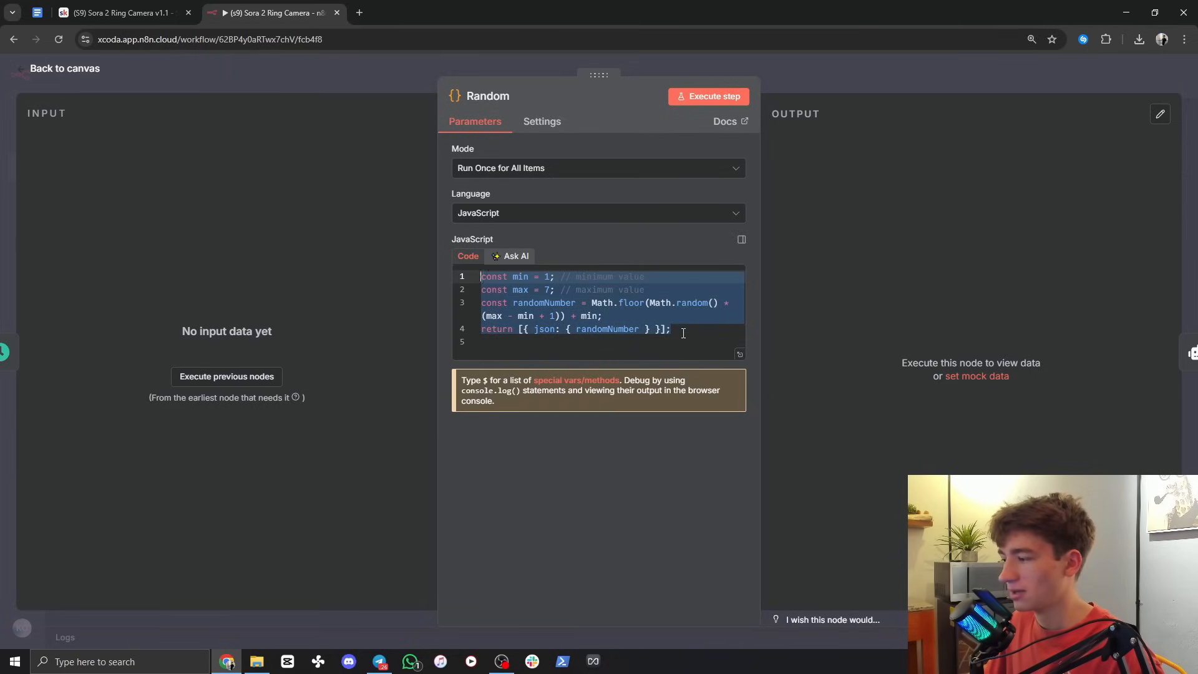
pyautogui.click(682, 334)
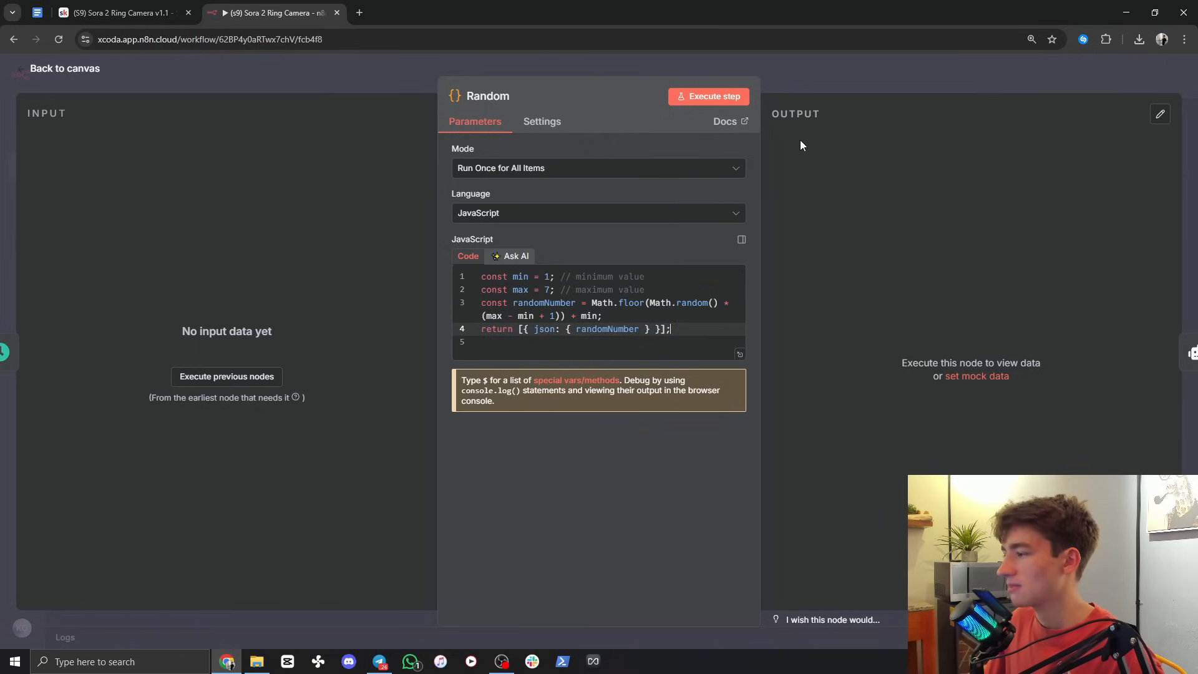
pyautogui.click(789, 73)
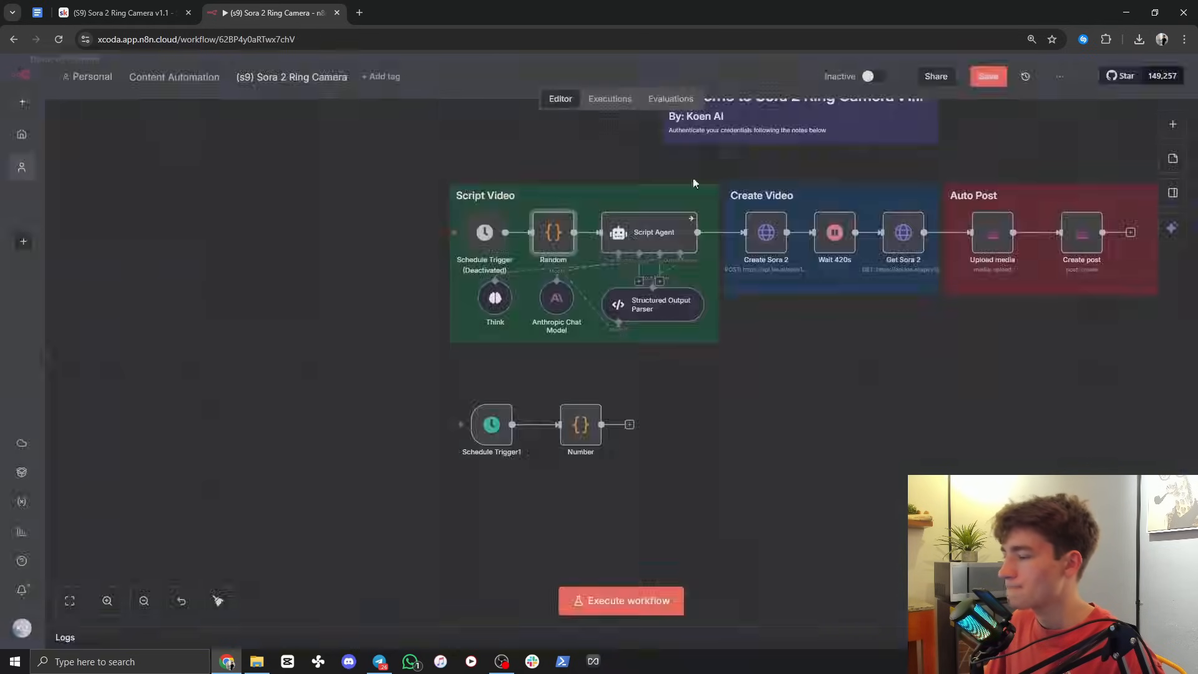
# Step: Replace the default JavaScript in the Number node with the copied random number code, using min 1 and max 7
pyautogui.doubleClick(568, 427)
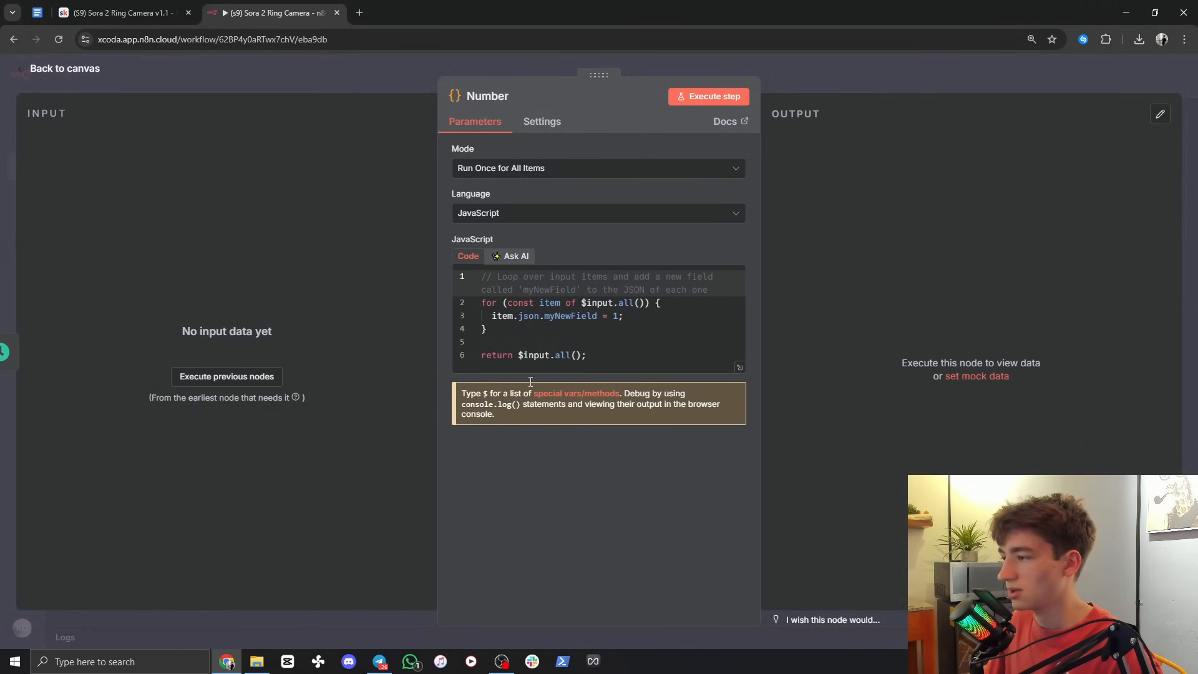
pyautogui.moveTo(598, 387); pyautogui.dragTo(433, 239)
pyautogui.press('BackSpace')
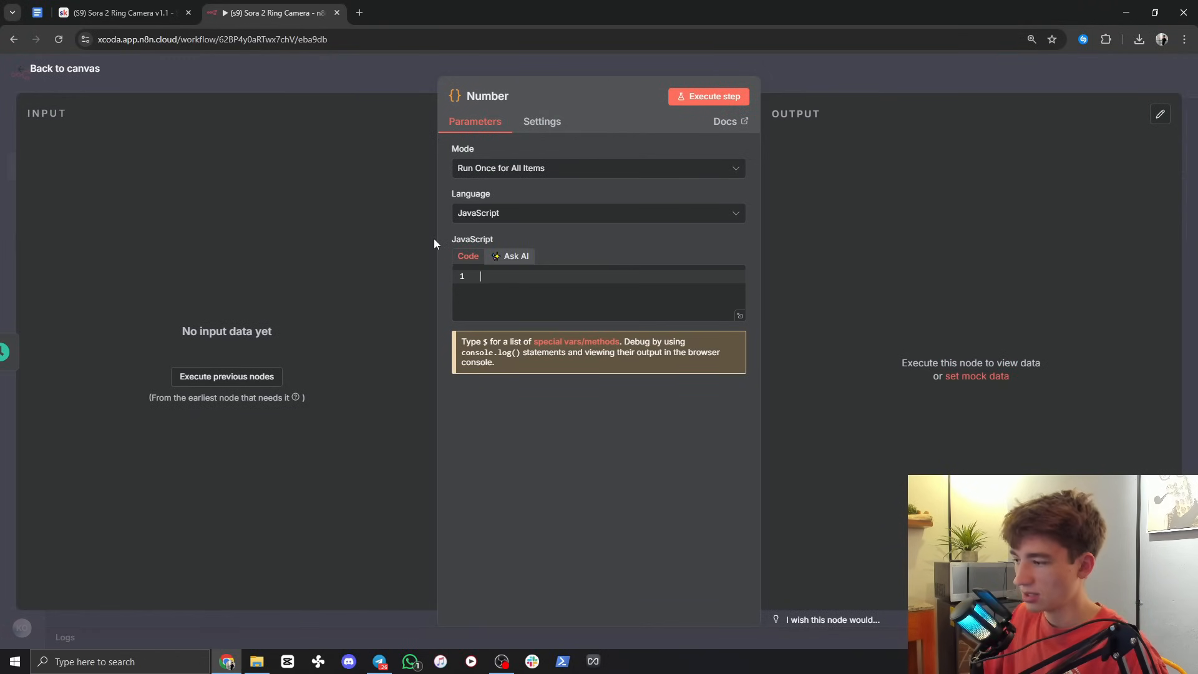
pyautogui.hotkey('ctrl', 'v')
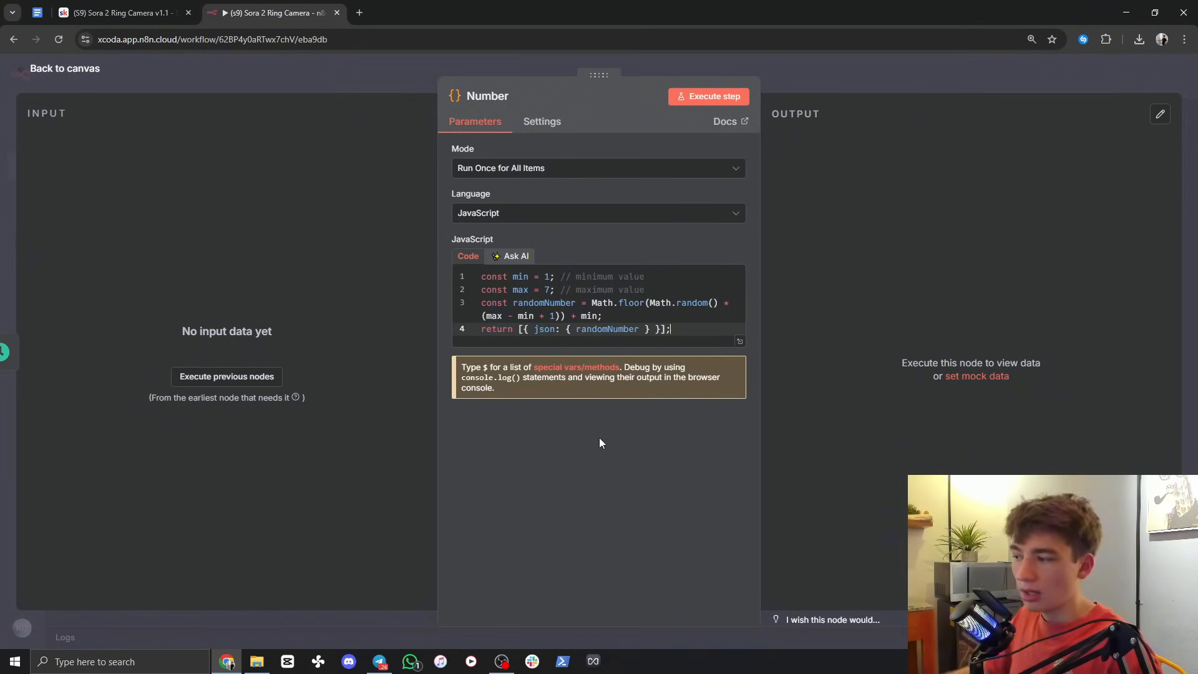
pyautogui.click(827, 74)
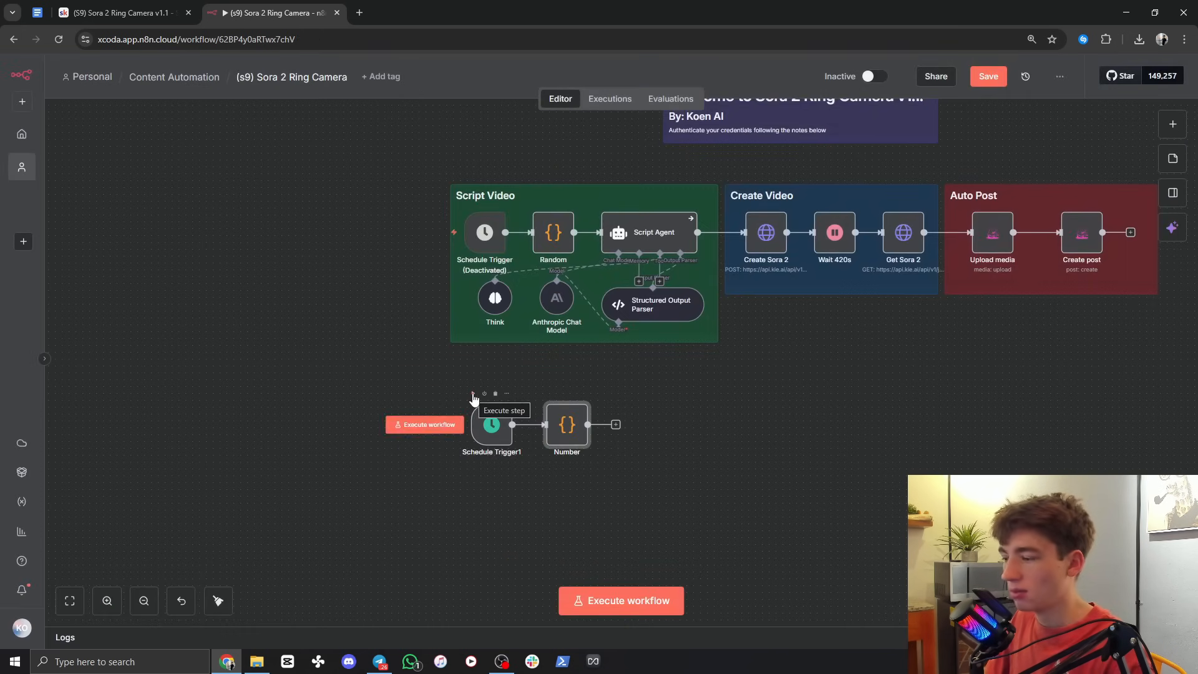
# Step: Execute the new Schedule Trigger and the Number node individually, and check the Number node's output
pyautogui.click(474, 399)
pyautogui.scroll(-2, 377, 340)
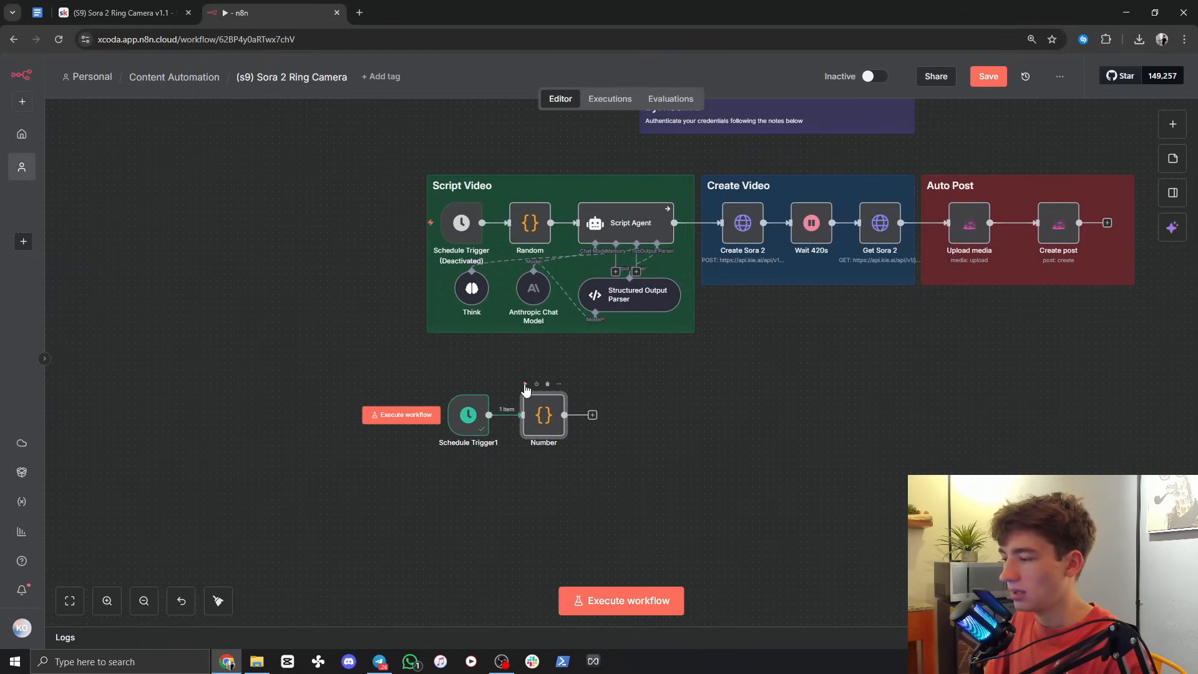
pyautogui.click(525, 385)
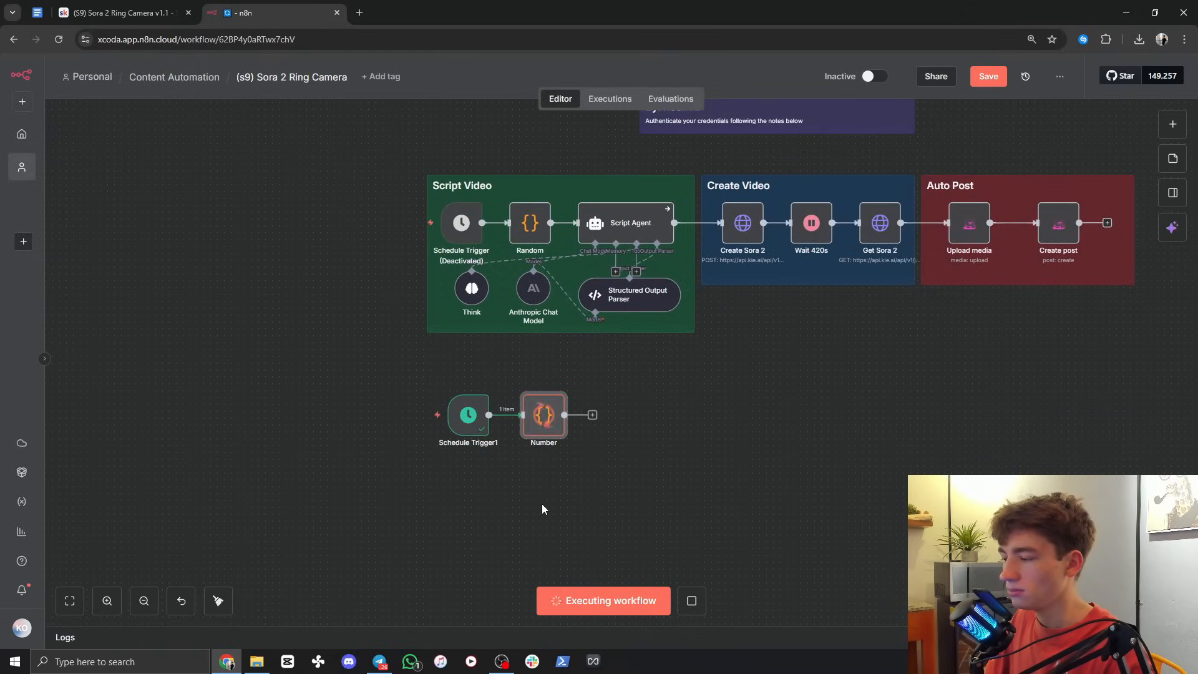
pyautogui.doubleClick(544, 421)
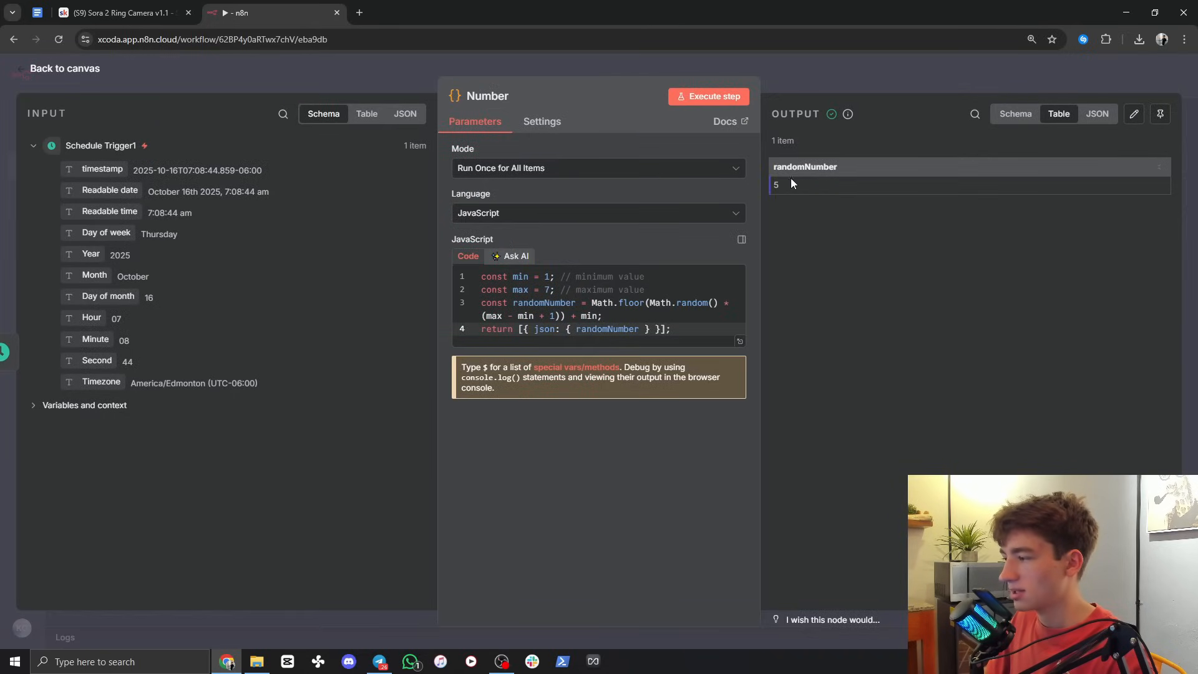
pyautogui.click(794, 73)
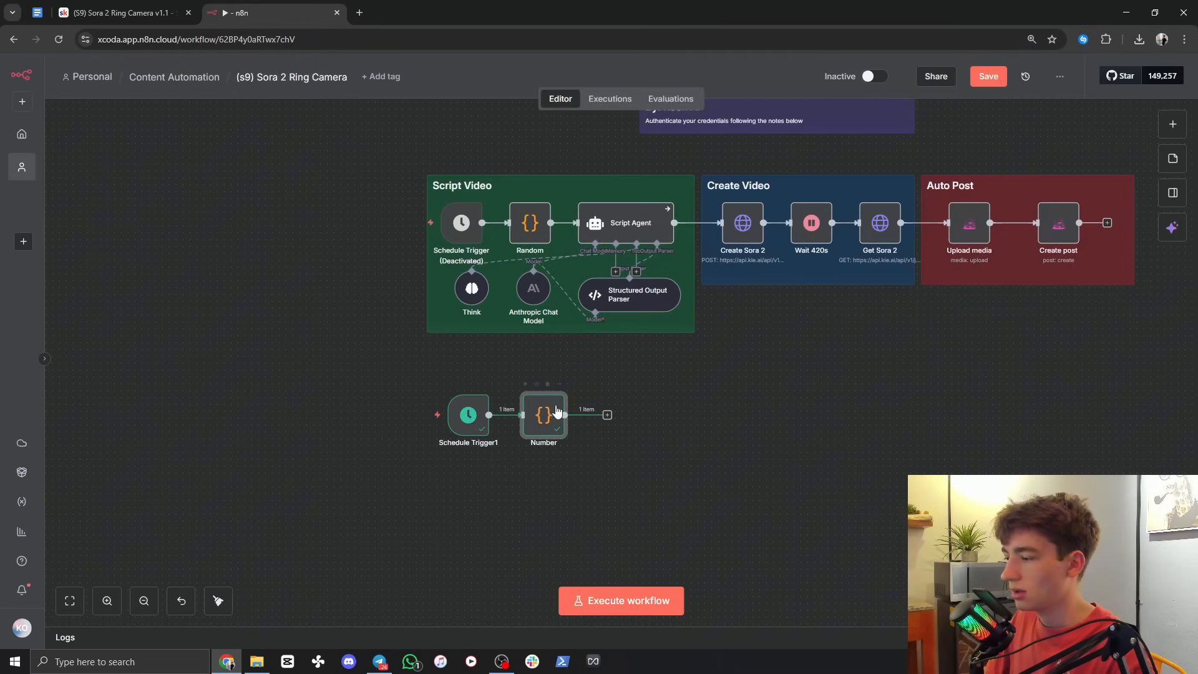
# Step: Align the new Schedule Trigger and Number nodes beneath the original Schedule Trigger and Random nodes
pyautogui.moveTo(475, 425)
pyautogui.moveTo(475, 425); pyautogui.dragTo(467, 425)
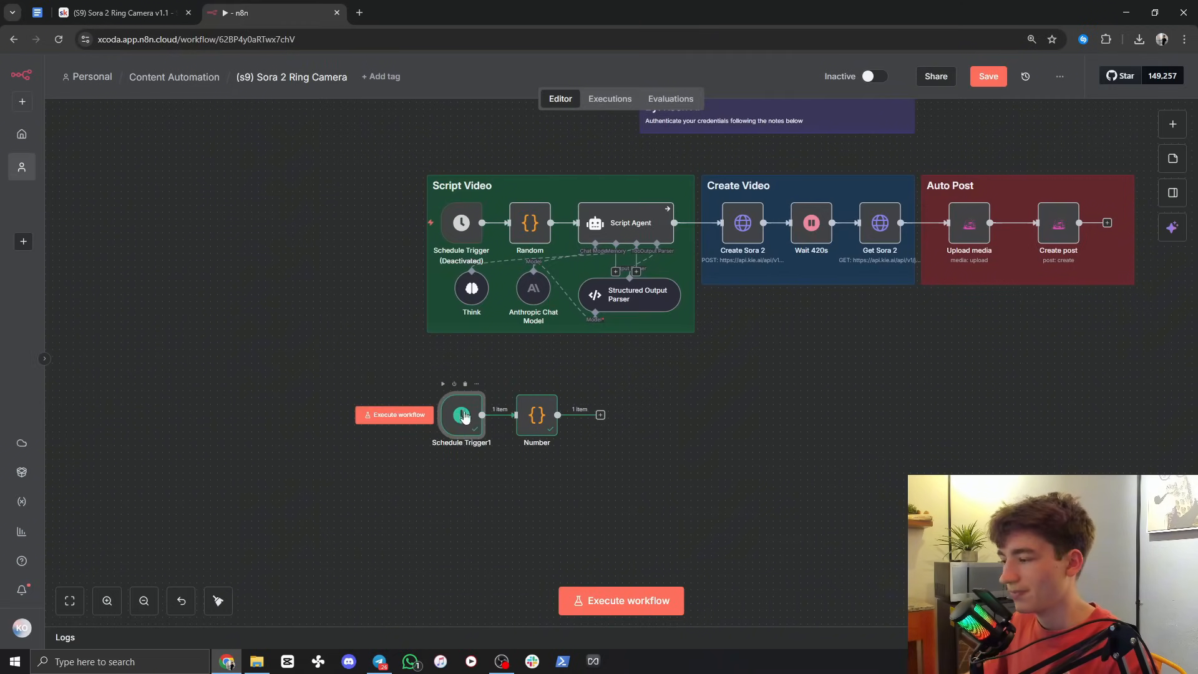
pyautogui.moveTo(538, 418); pyautogui.dragTo(532, 419)
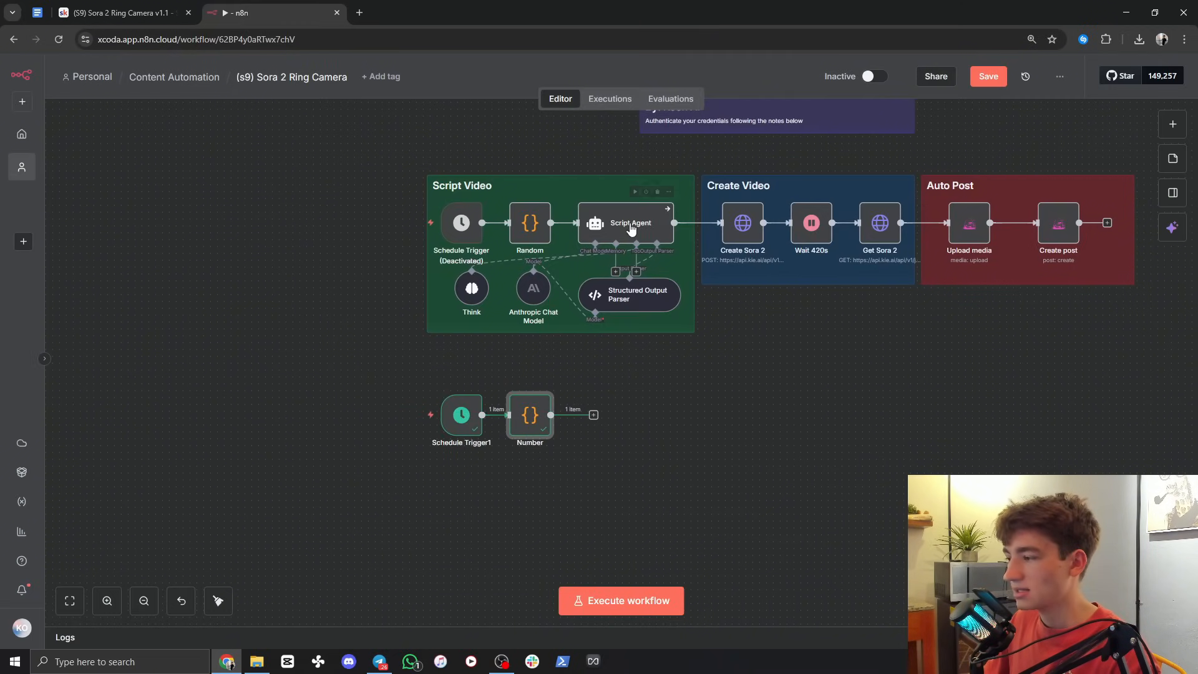
# Step: Add an AI Agent node after the Number node and rename it as Prompter
pyautogui.click(593, 416)
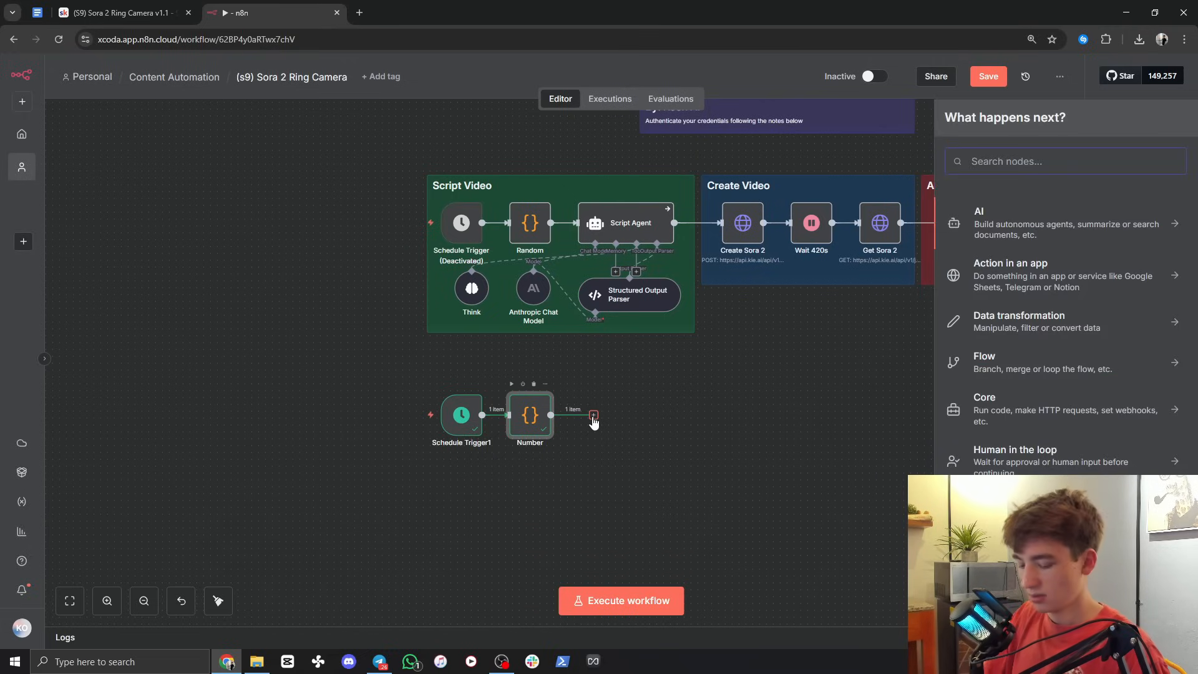
pyautogui.write('ai')
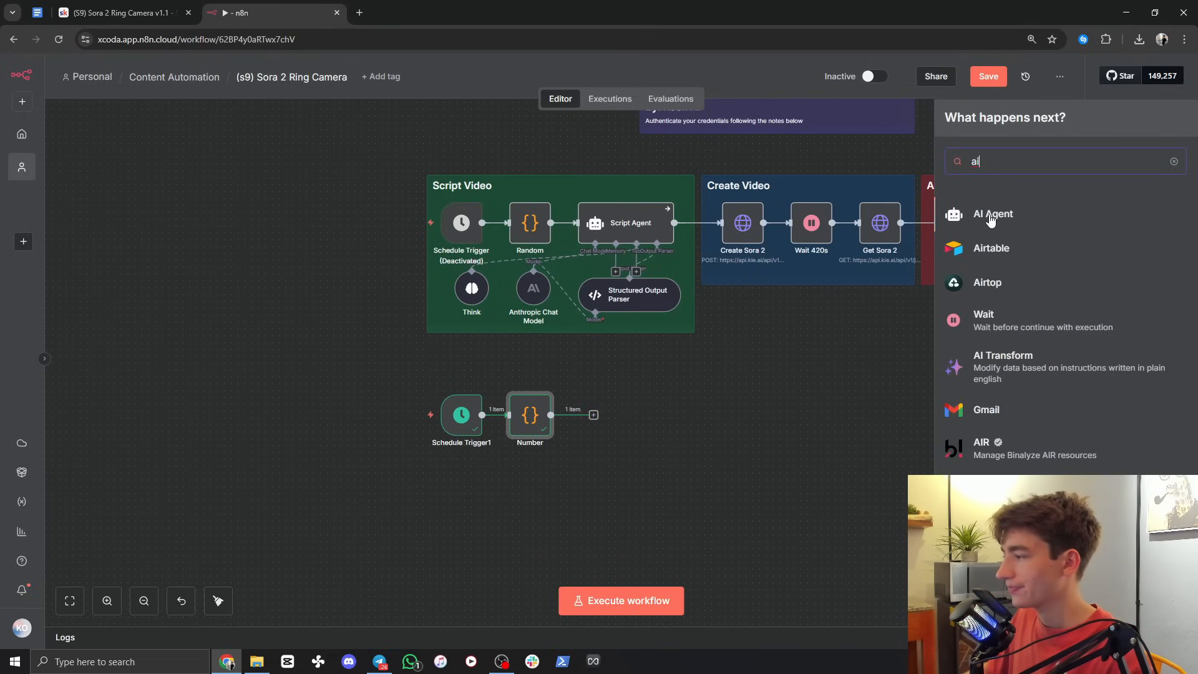
pyautogui.click(982, 215)
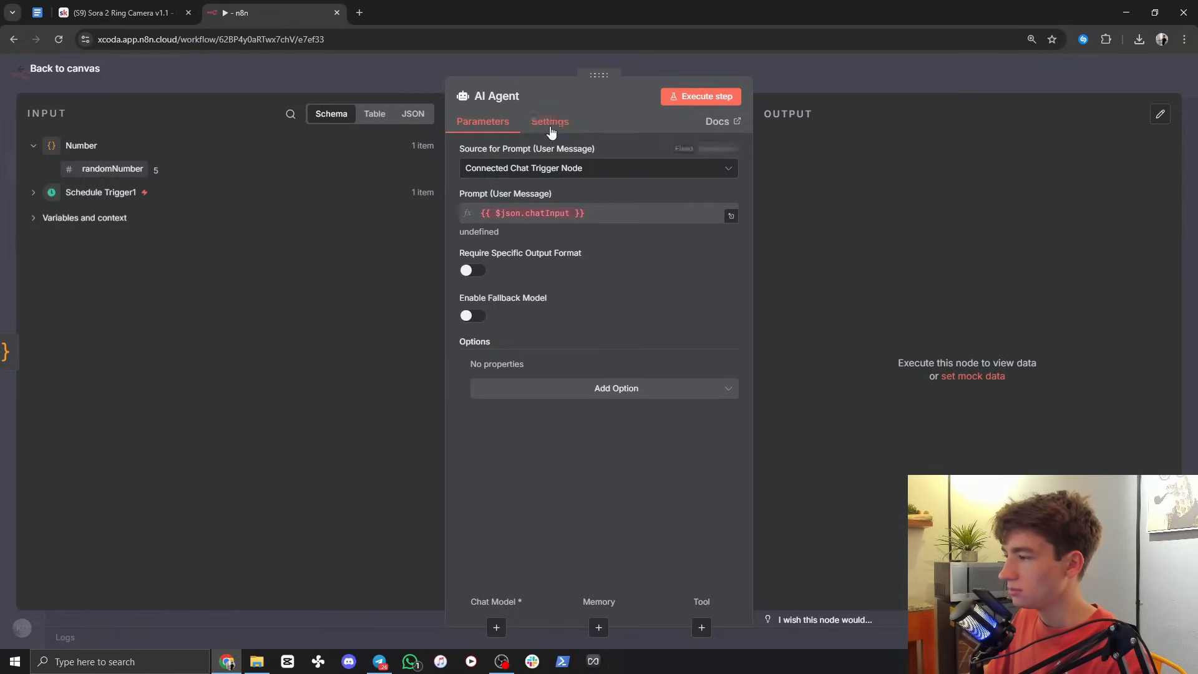
pyautogui.click(503, 99)
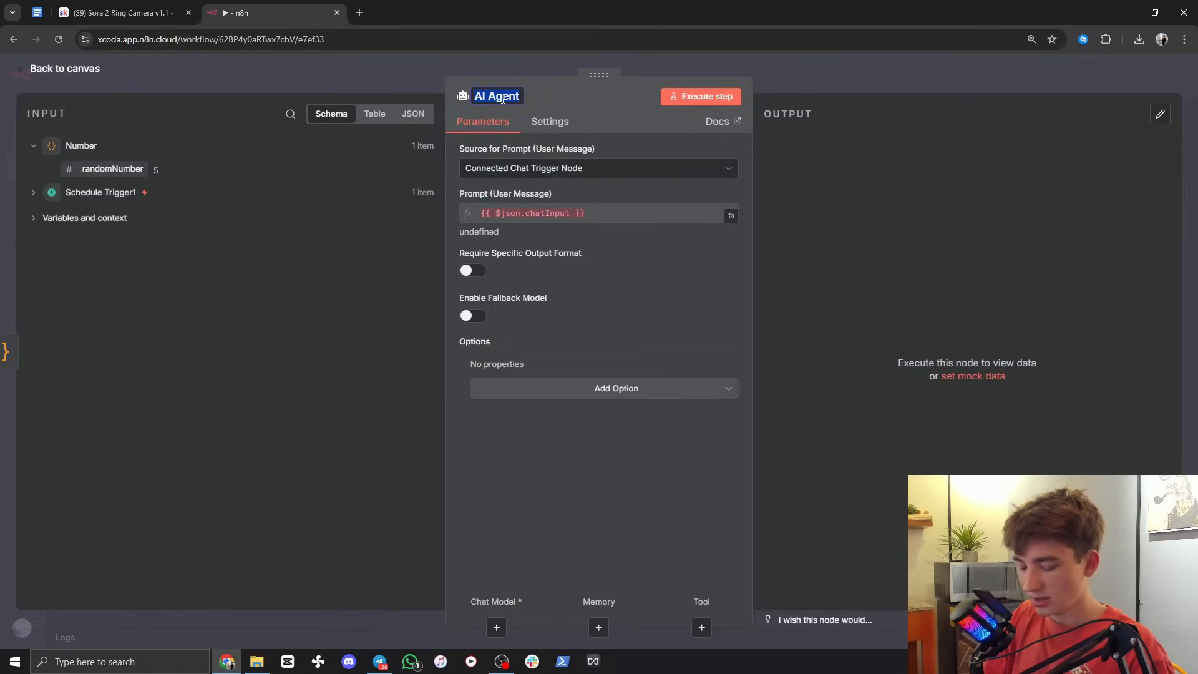
pyautogui.write('Prompter')
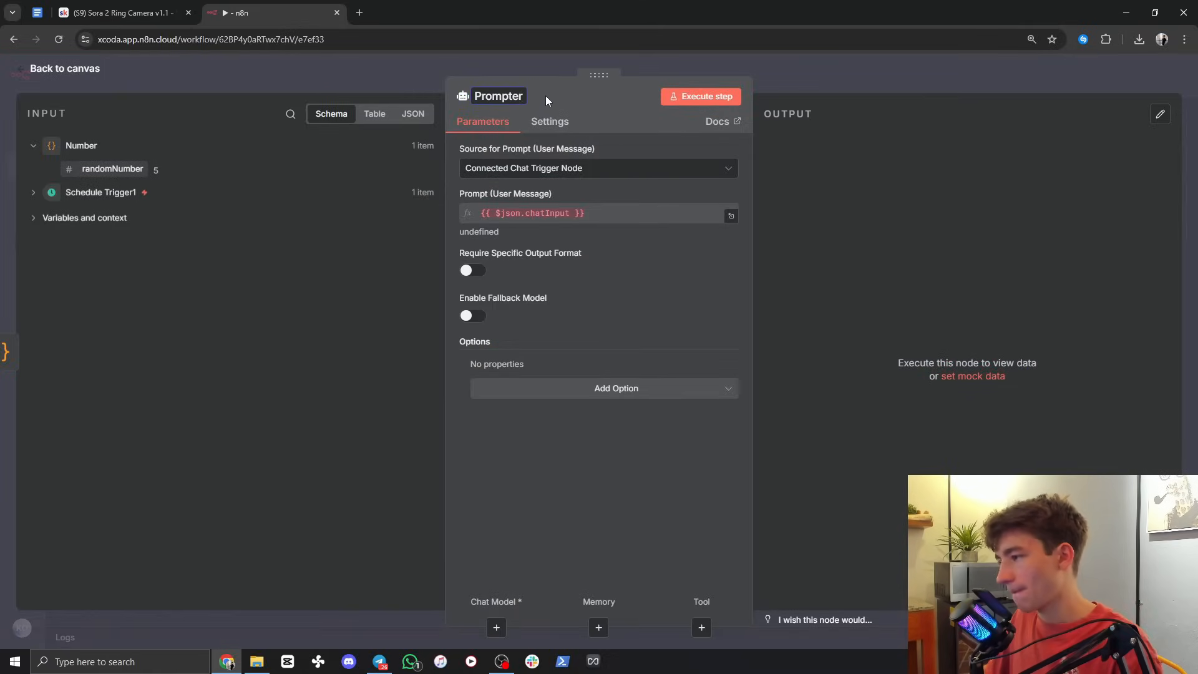
pyautogui.press('Return')
# Step: Set the Prompter's user message source to Define below and add the System Message option with its default text
pyautogui.click(492, 174)
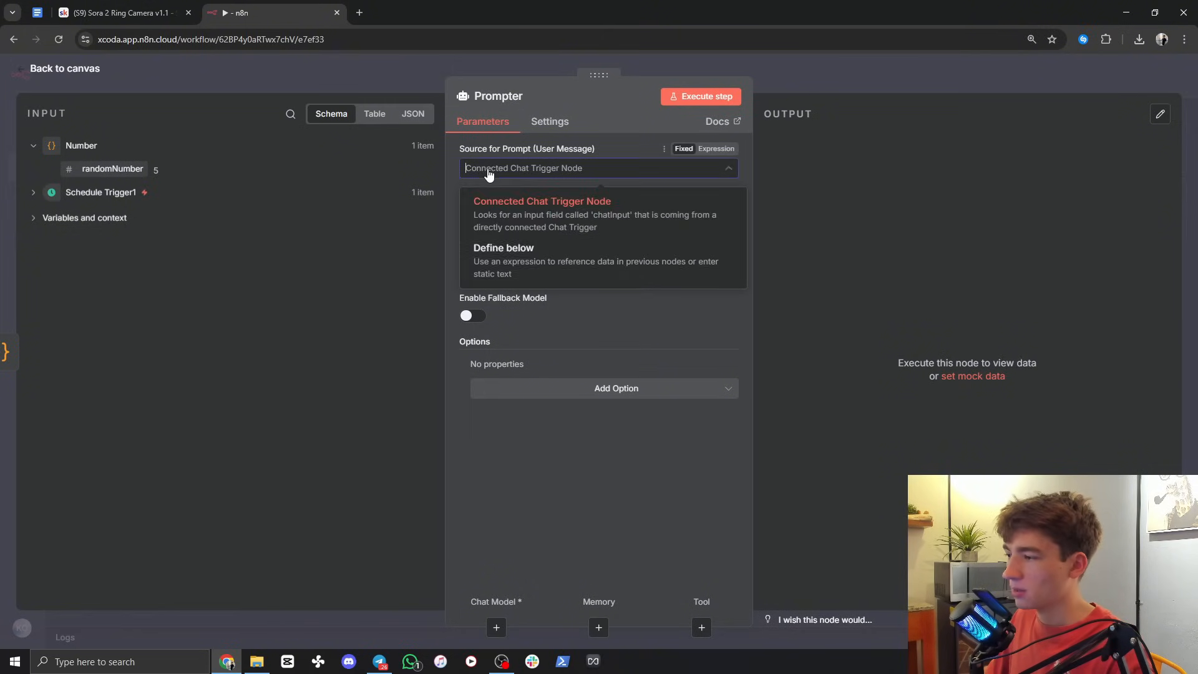
pyautogui.click(497, 257)
pyautogui.click(481, 215)
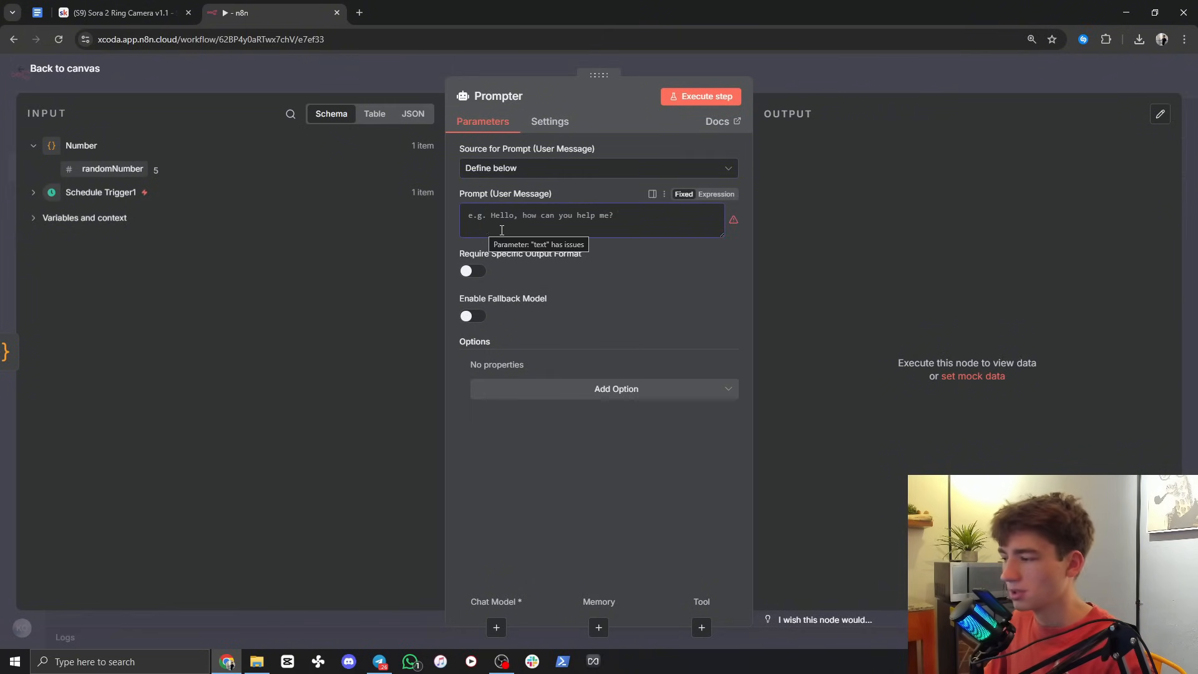
pyautogui.click(525, 393)
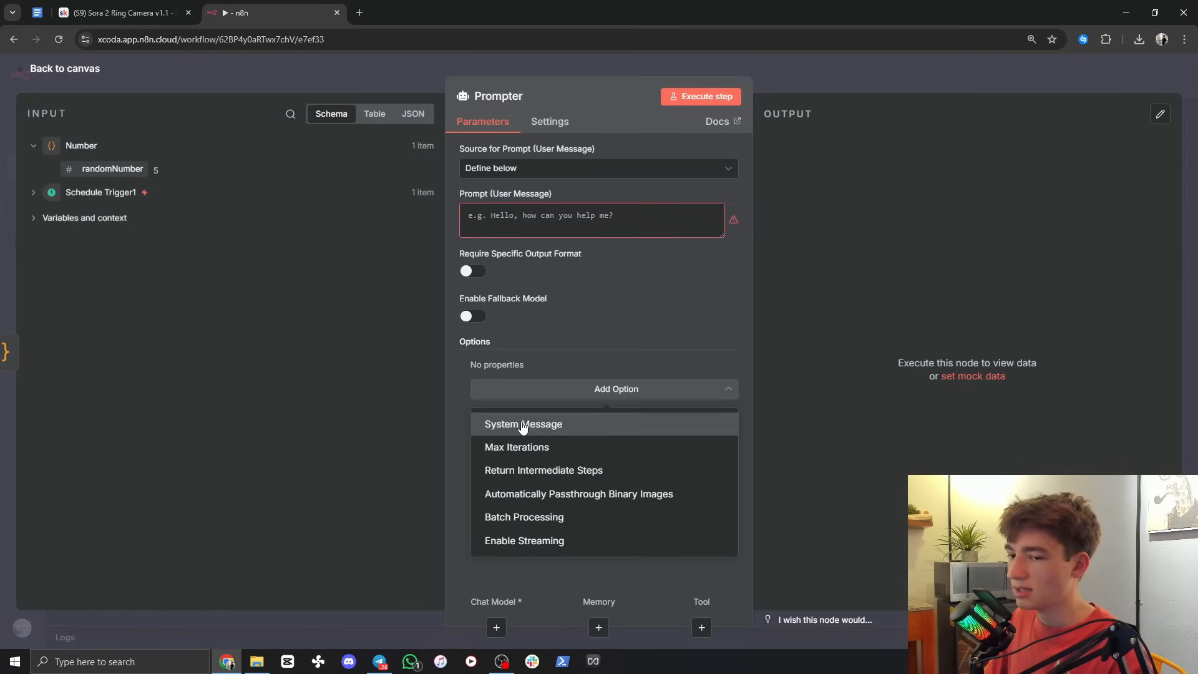
pyautogui.click(523, 426)
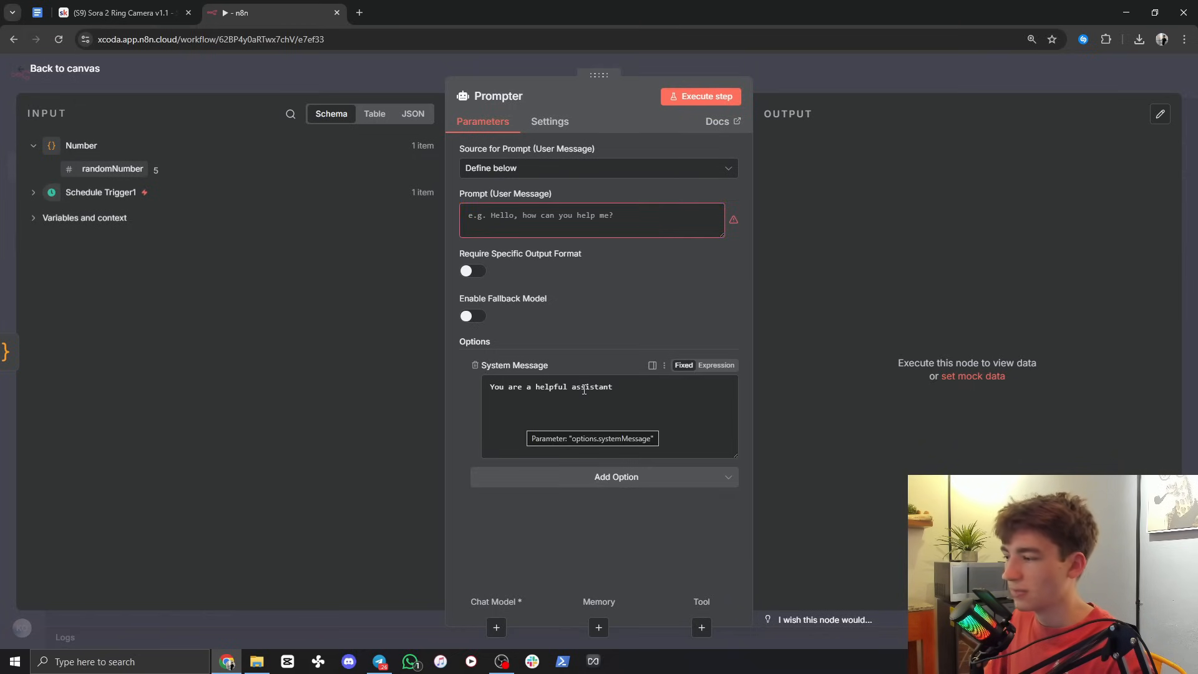
pyautogui.click(804, 69)
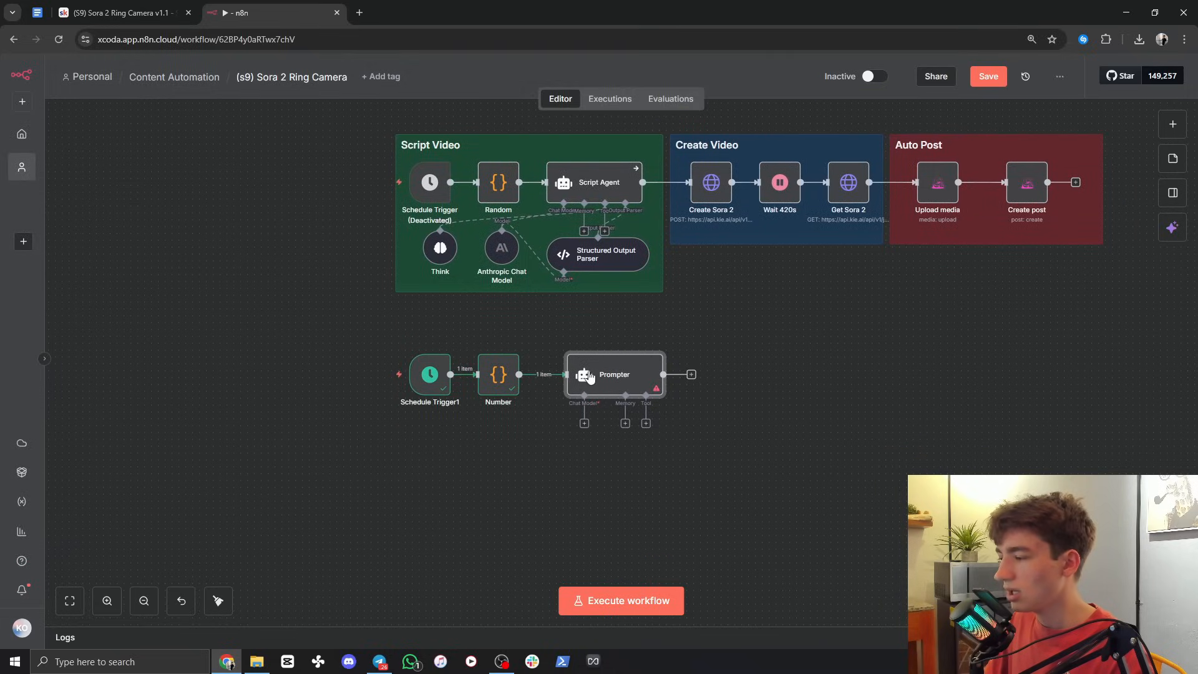
# Step: Attach an Anthropic Chat Model to the Prompter agent and set its model to Claude Sonnet 4.5
pyautogui.click(584, 424)
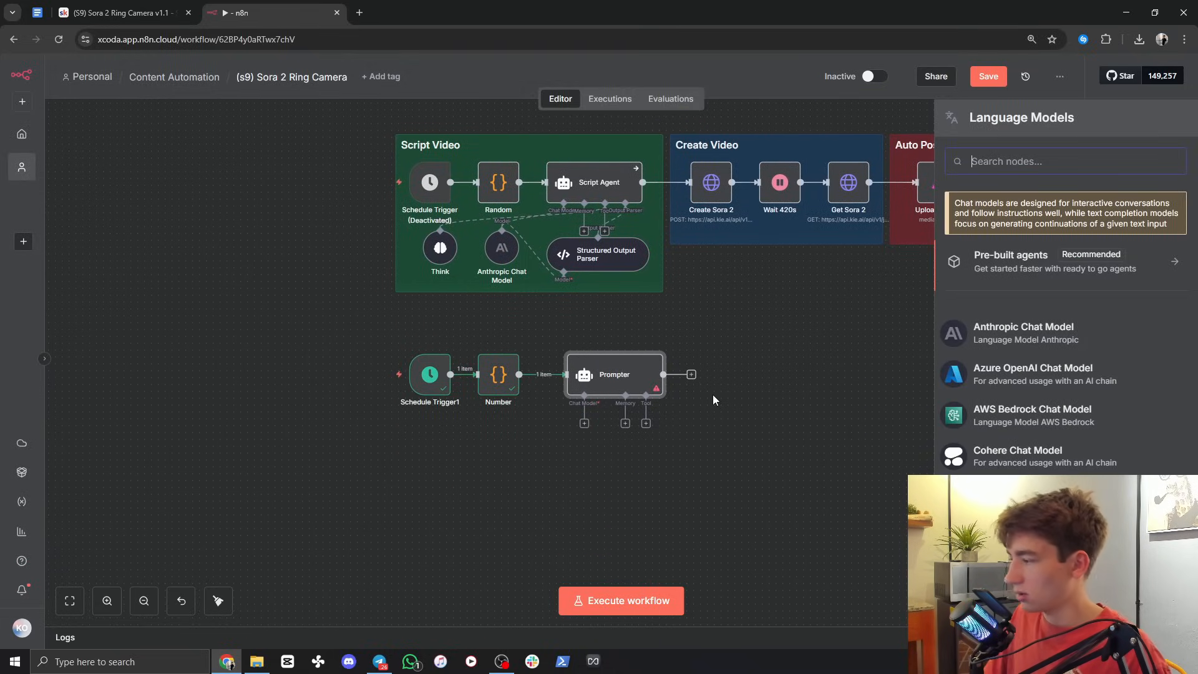
pyautogui.click(990, 331)
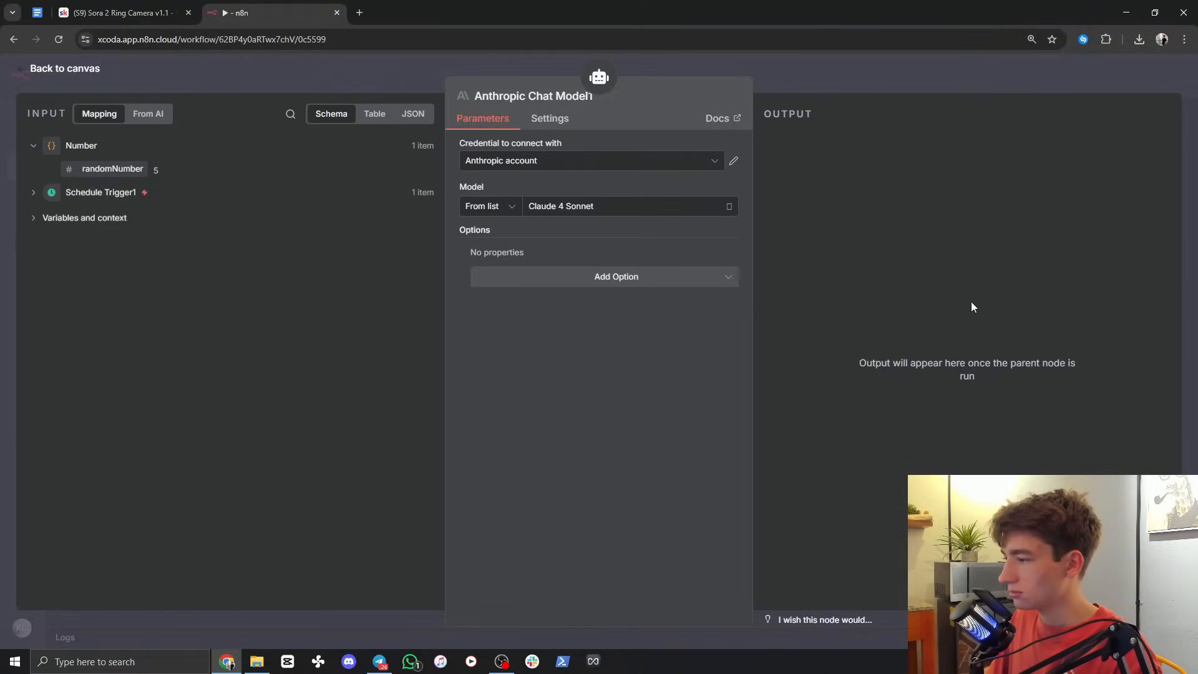
pyautogui.click(571, 213)
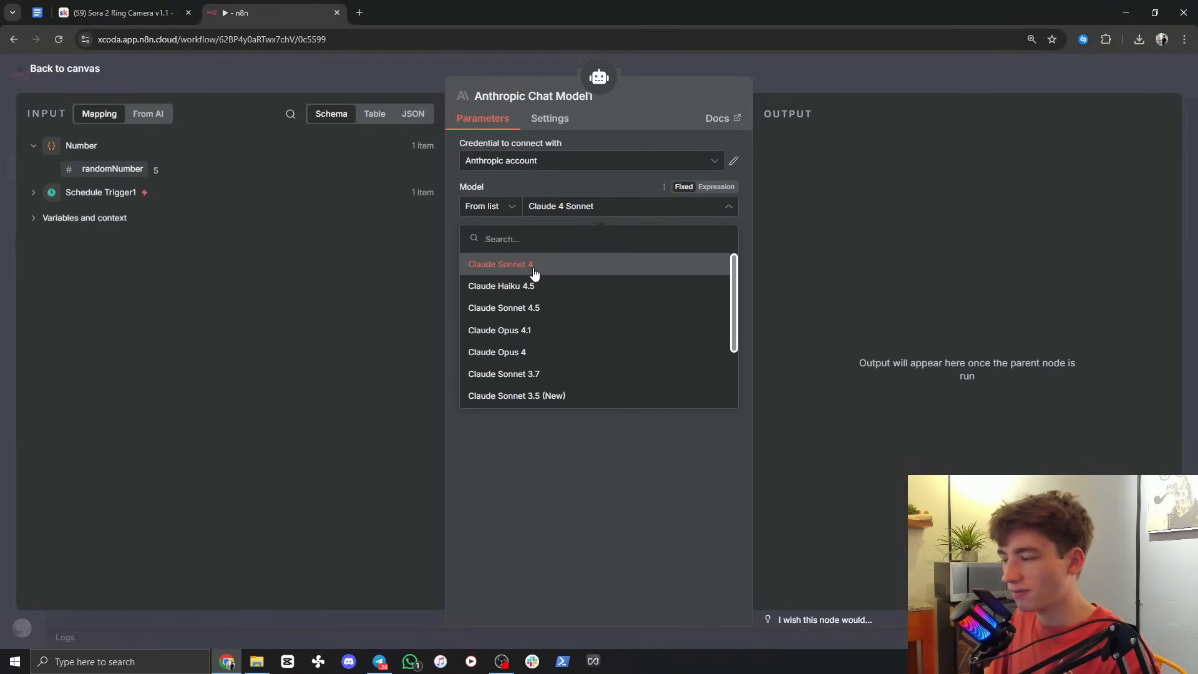
pyautogui.click(501, 308)
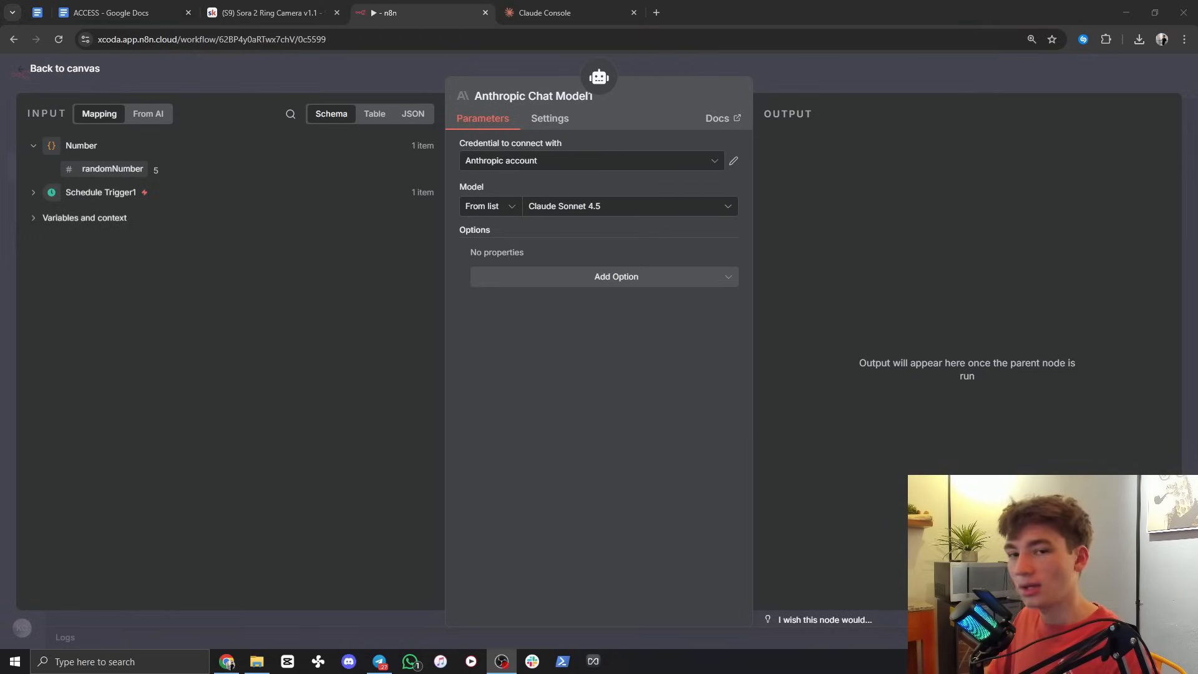
# Step: Open a new Anthropic credential form, then switch to Claude Console and view its Usage, Billing and API keys pages
pyautogui.click(499, 164)
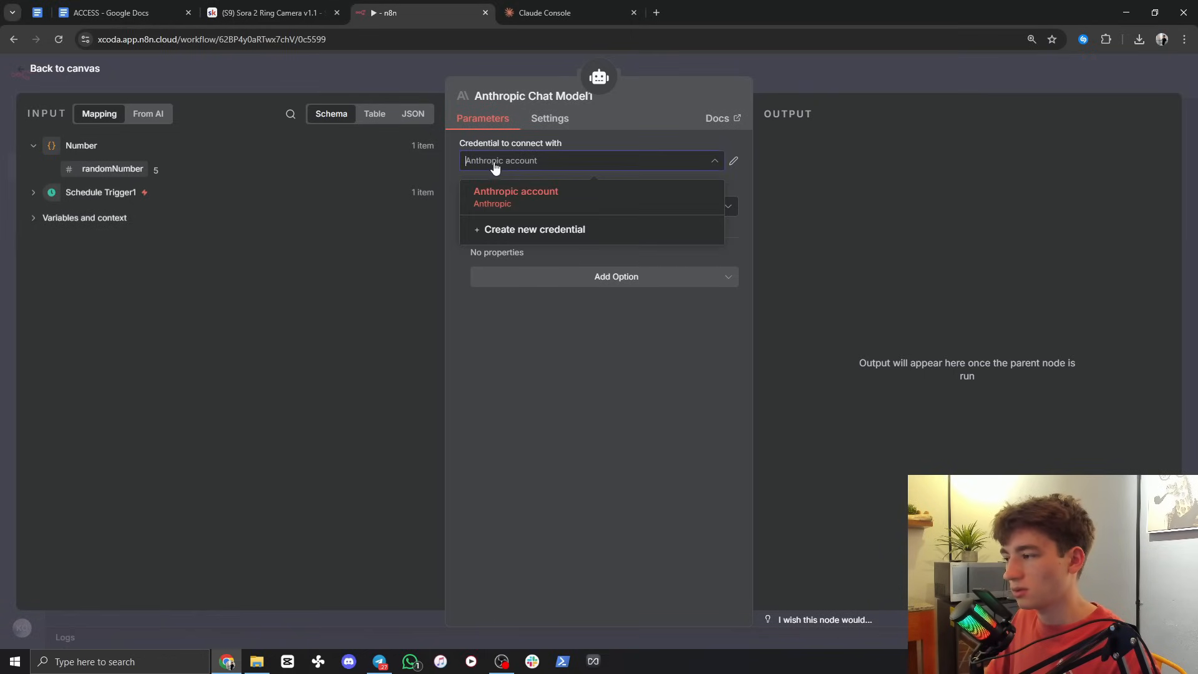
pyautogui.click(511, 230)
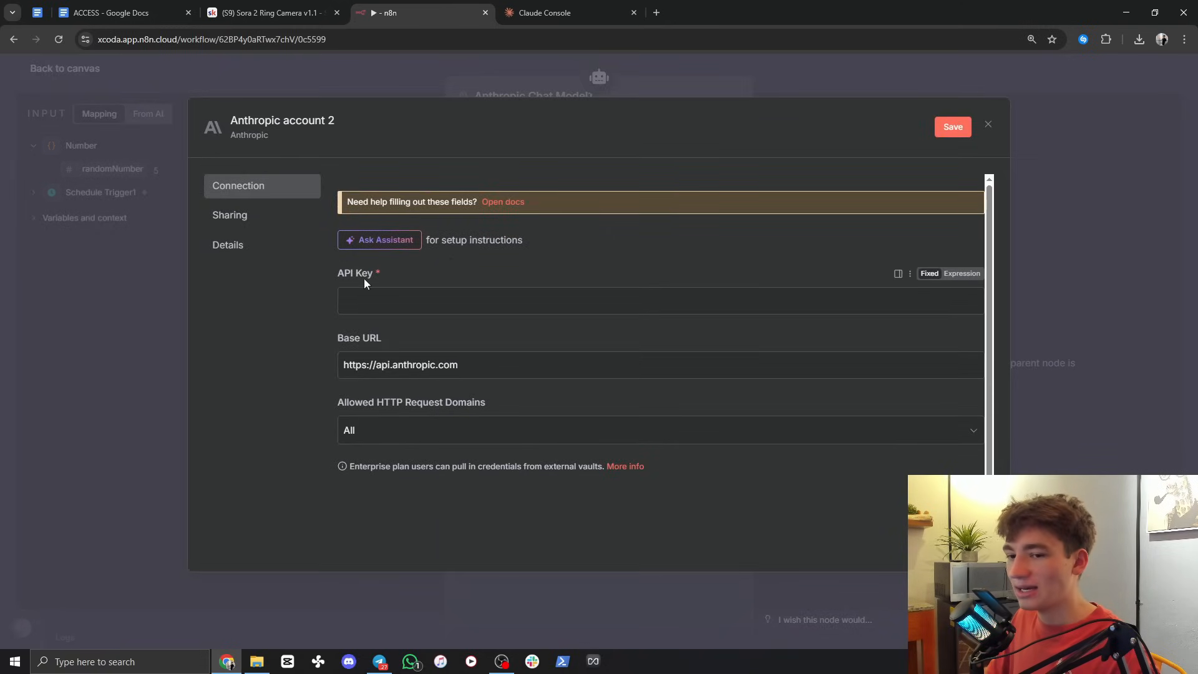
pyautogui.click(575, 8)
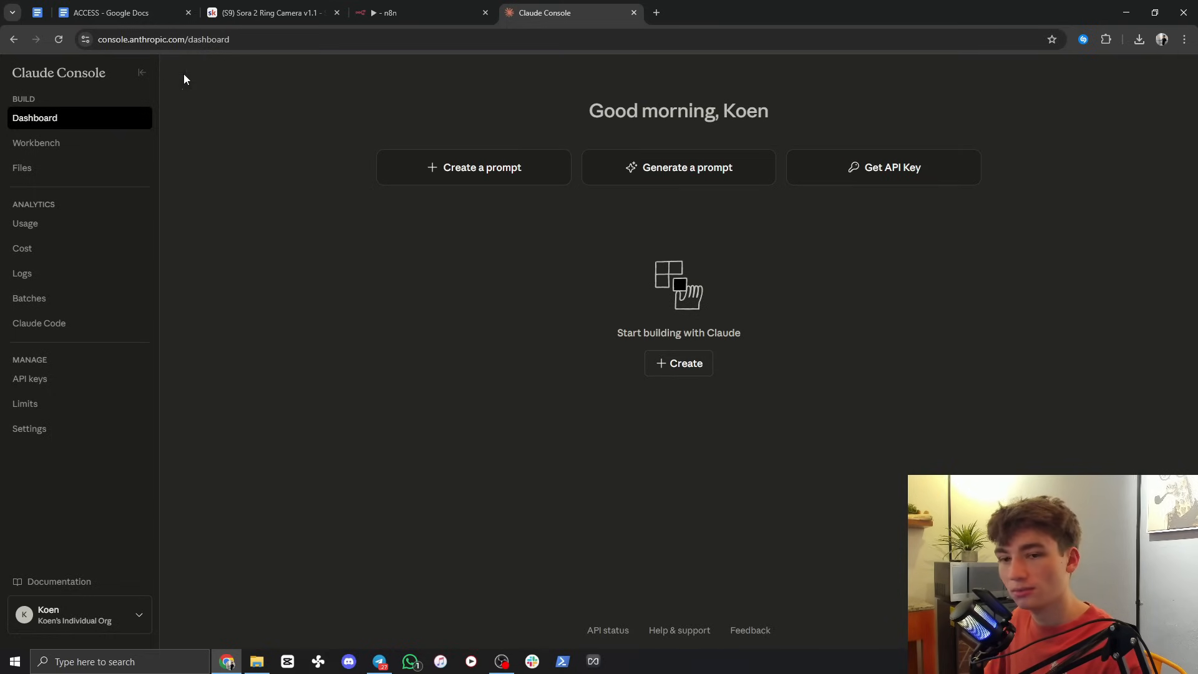
pyautogui.click(41, 229)
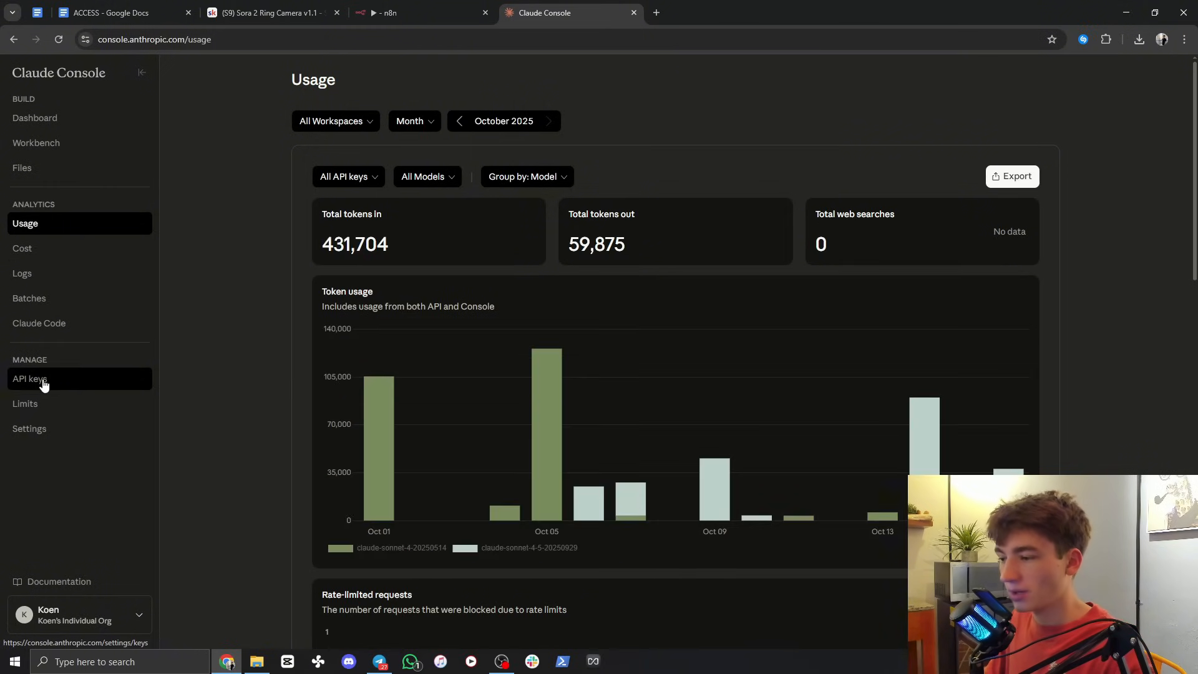
pyautogui.click(41, 386)
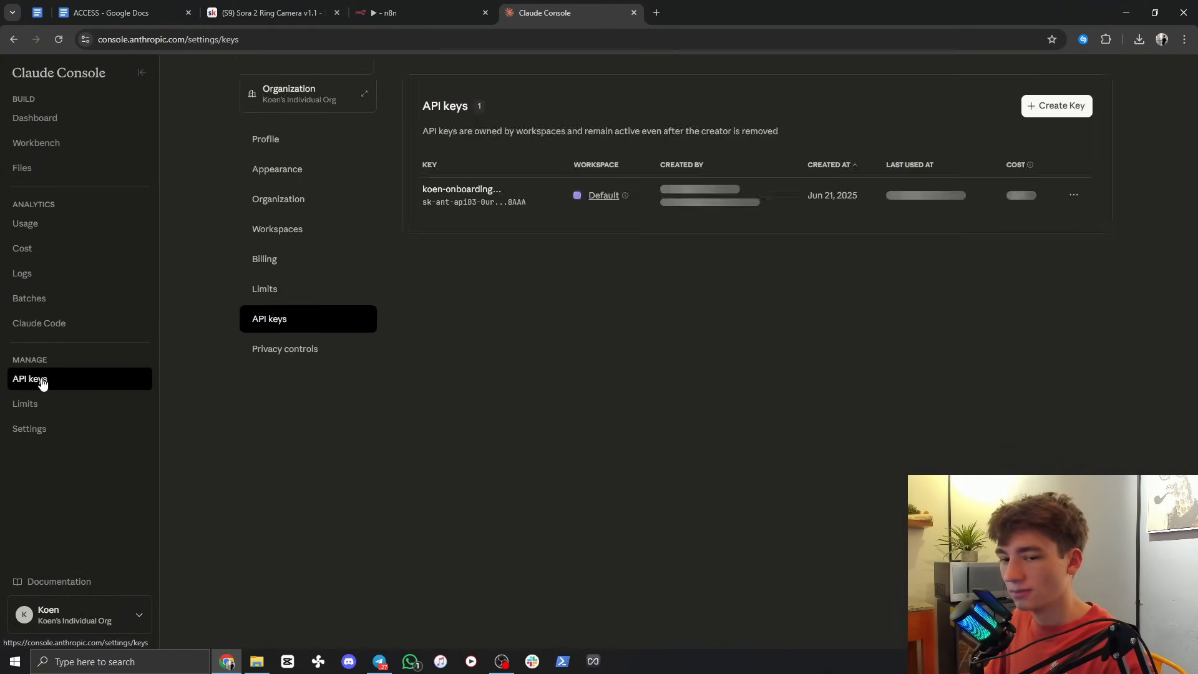
pyautogui.click(271, 261)
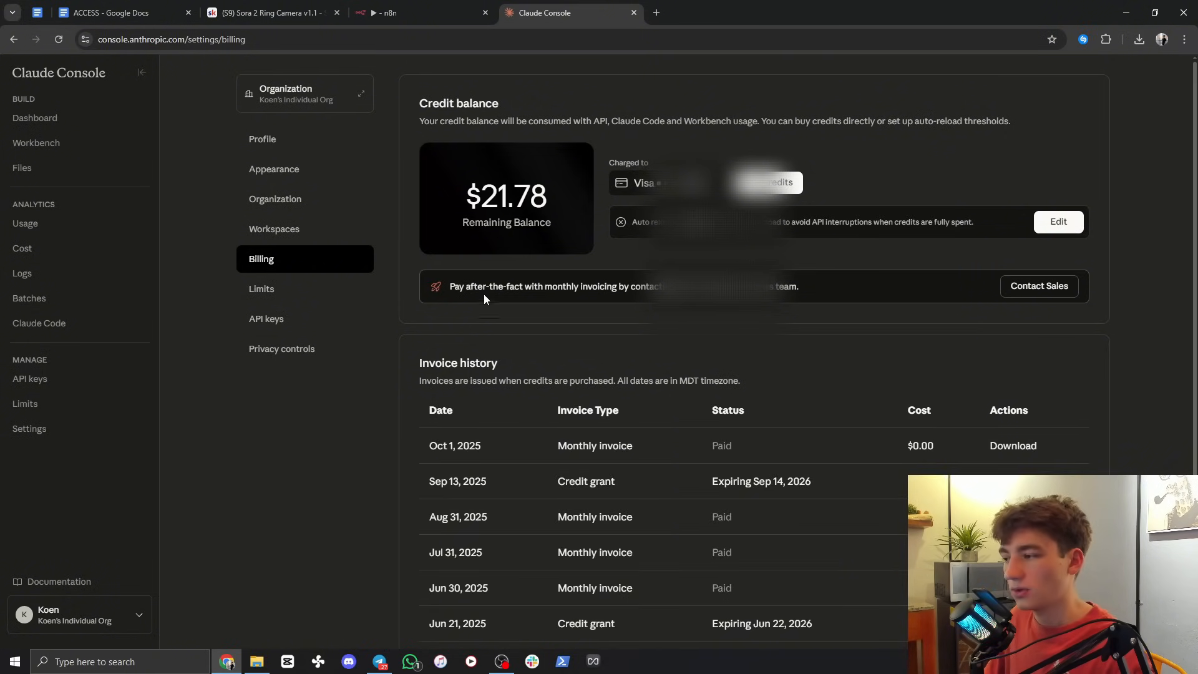
pyautogui.click(266, 322)
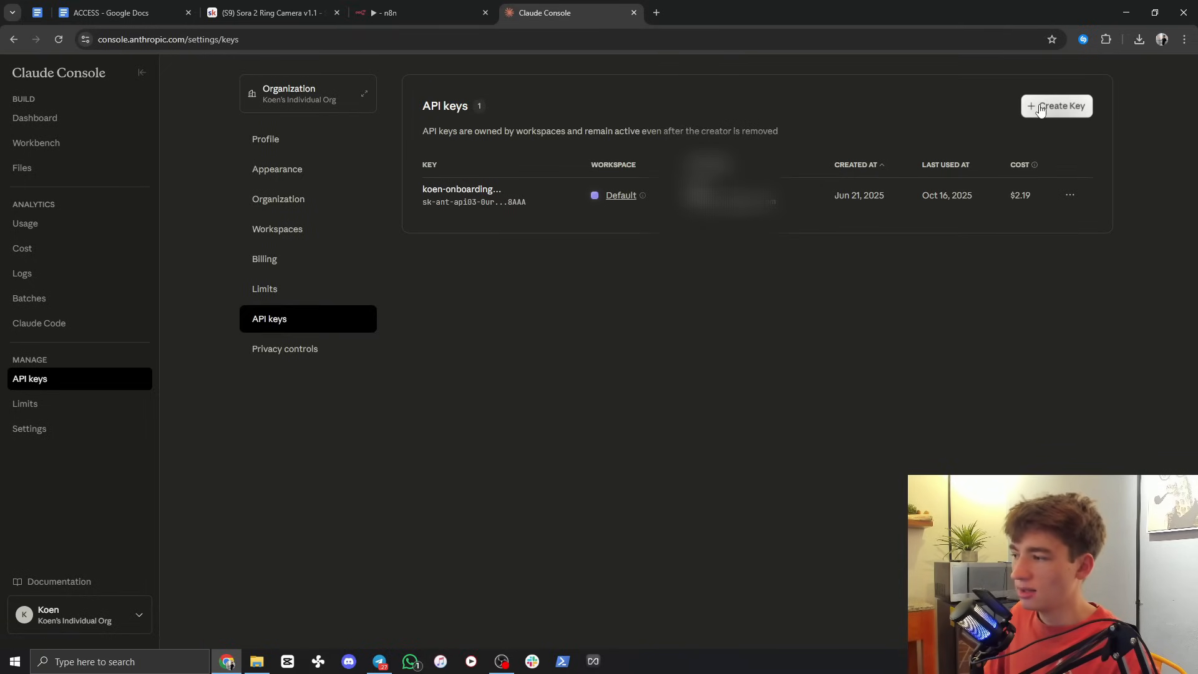
# Step: Return to n8n, discard the new Anthropic credential with its API key field empty, and close the chat model's settings
pyautogui.click(400, 12)
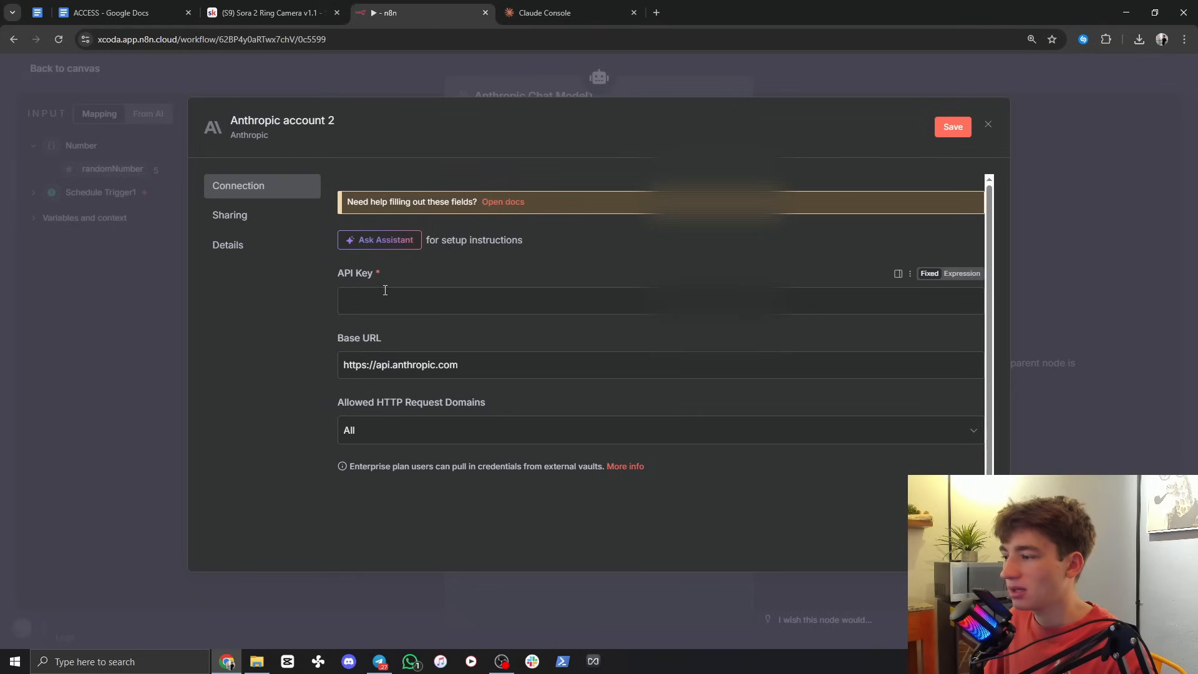
pyautogui.click(385, 293)
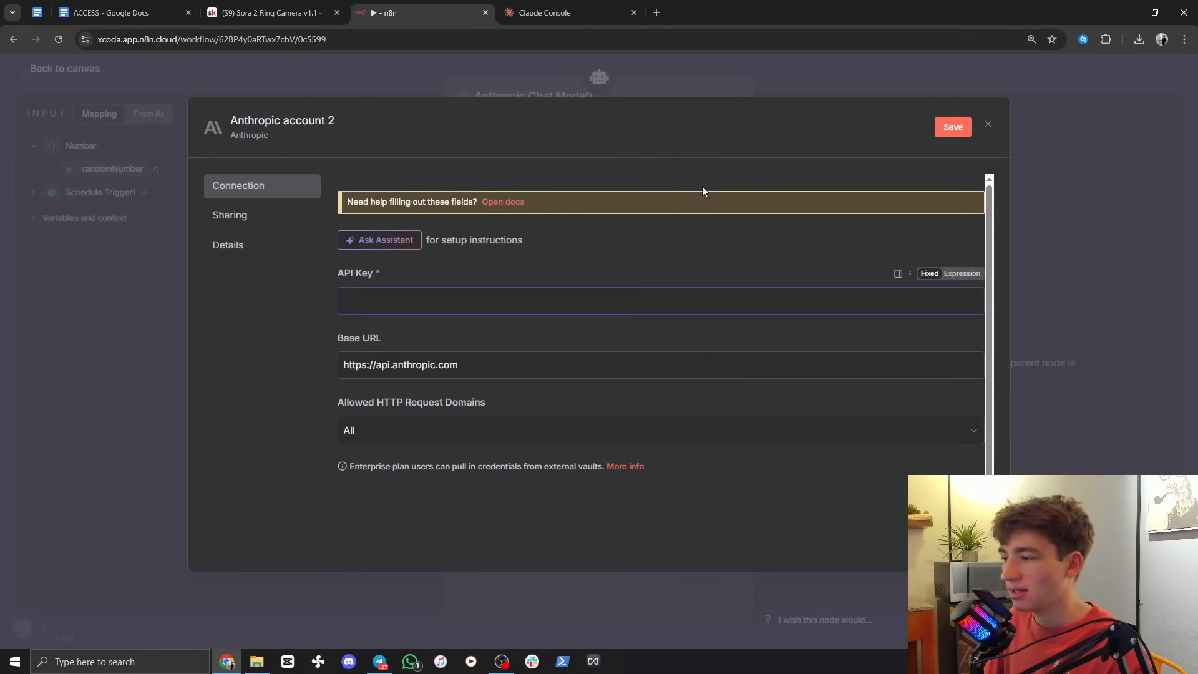
pyautogui.click(989, 126)
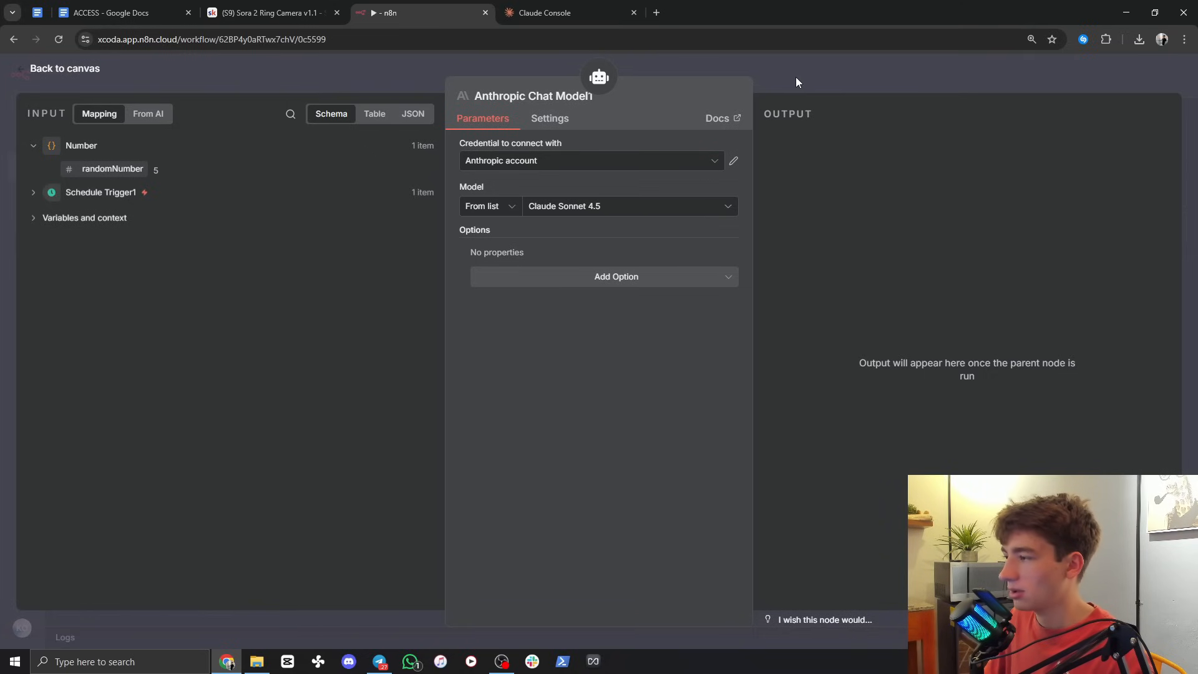
pyautogui.press('Escape')
# Step: Place the new Anthropic Chat Model node beneath the Prompter and add a Think Tool with its default description to the agent
pyautogui.moveTo(517, 469); pyautogui.dragTo(553, 437)
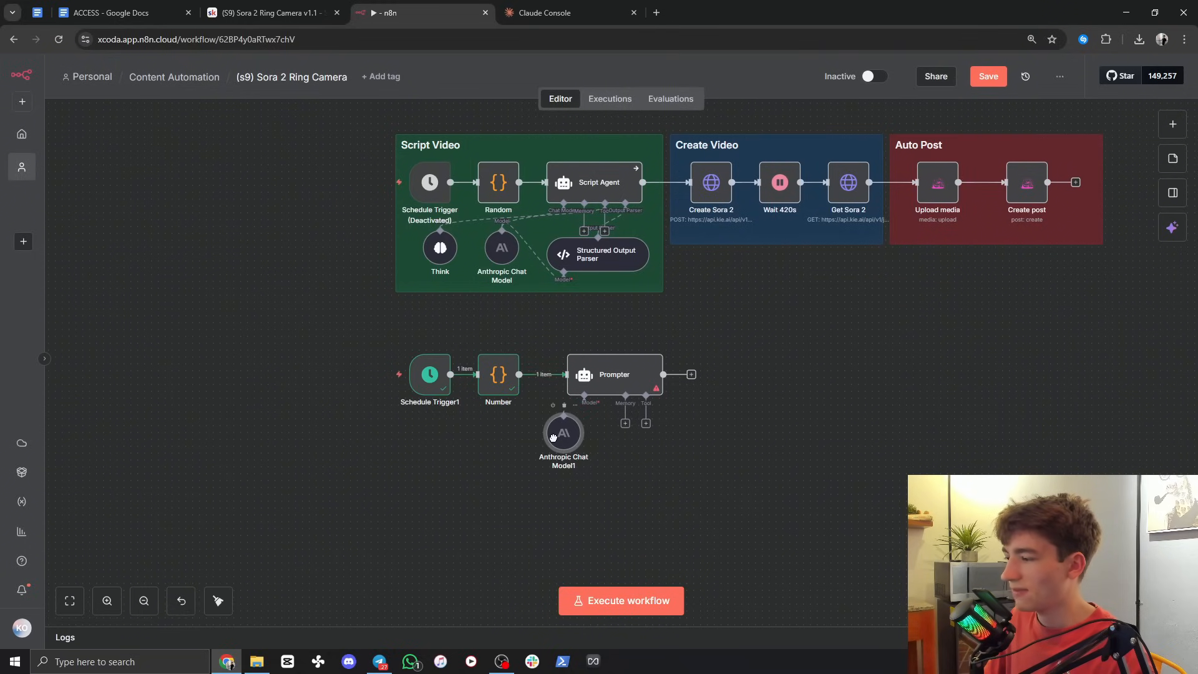
pyautogui.click(647, 424)
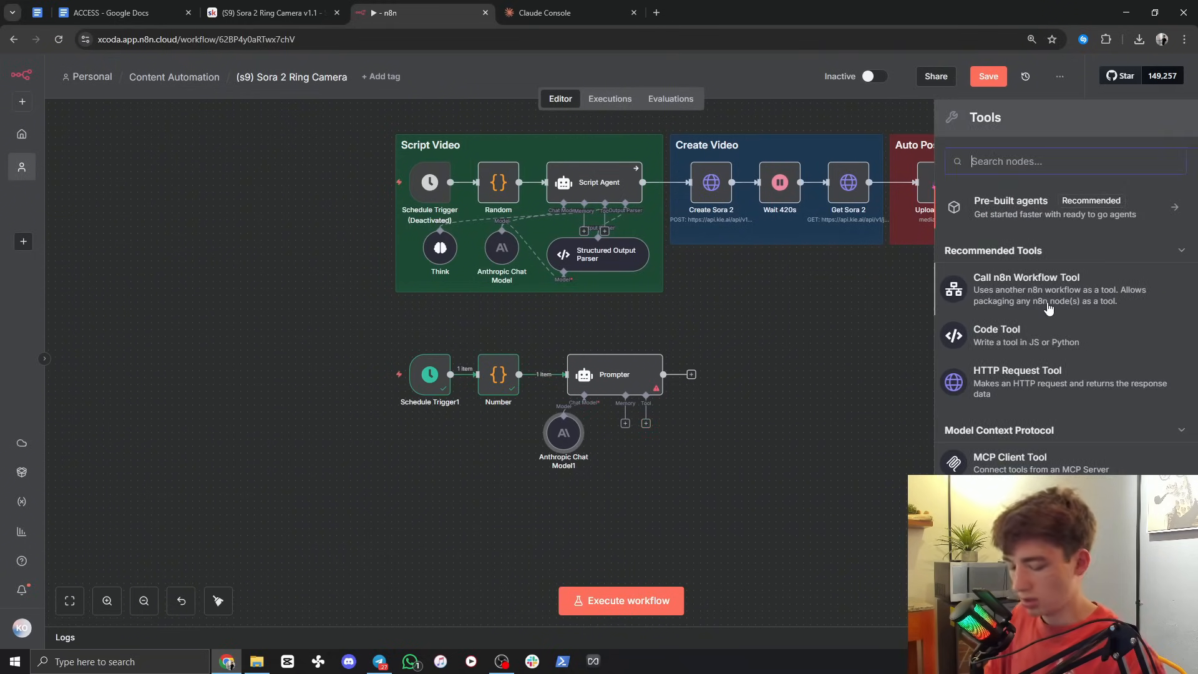
pyautogui.write('think')
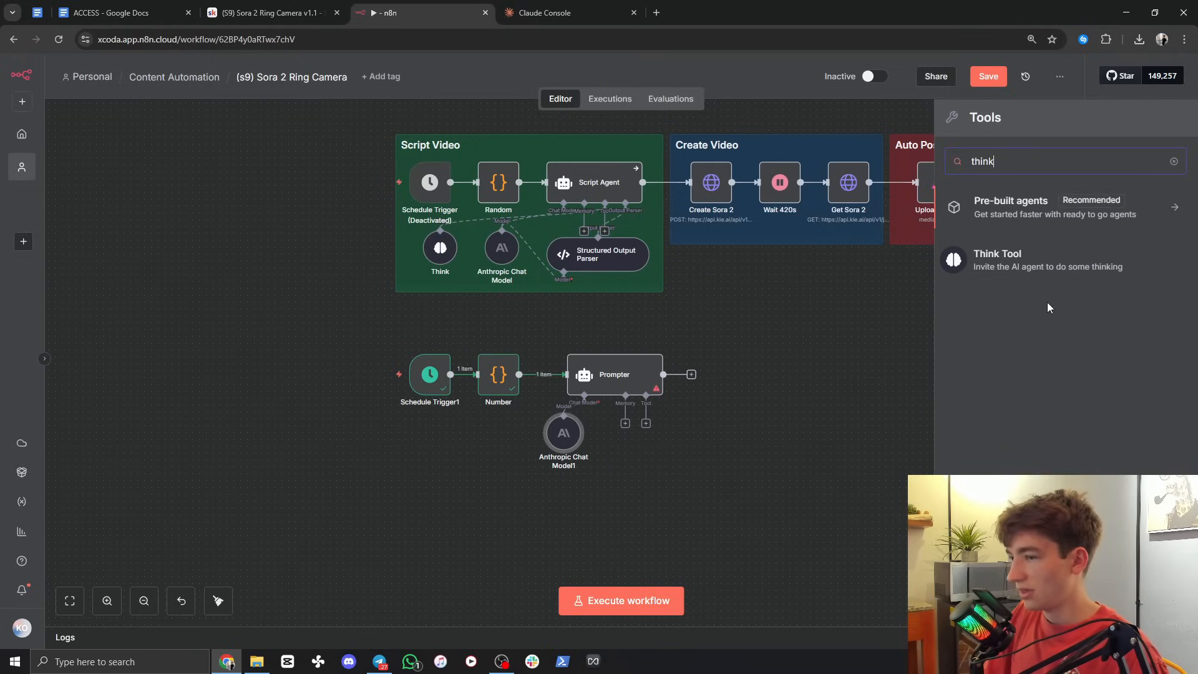
pyautogui.click(1013, 260)
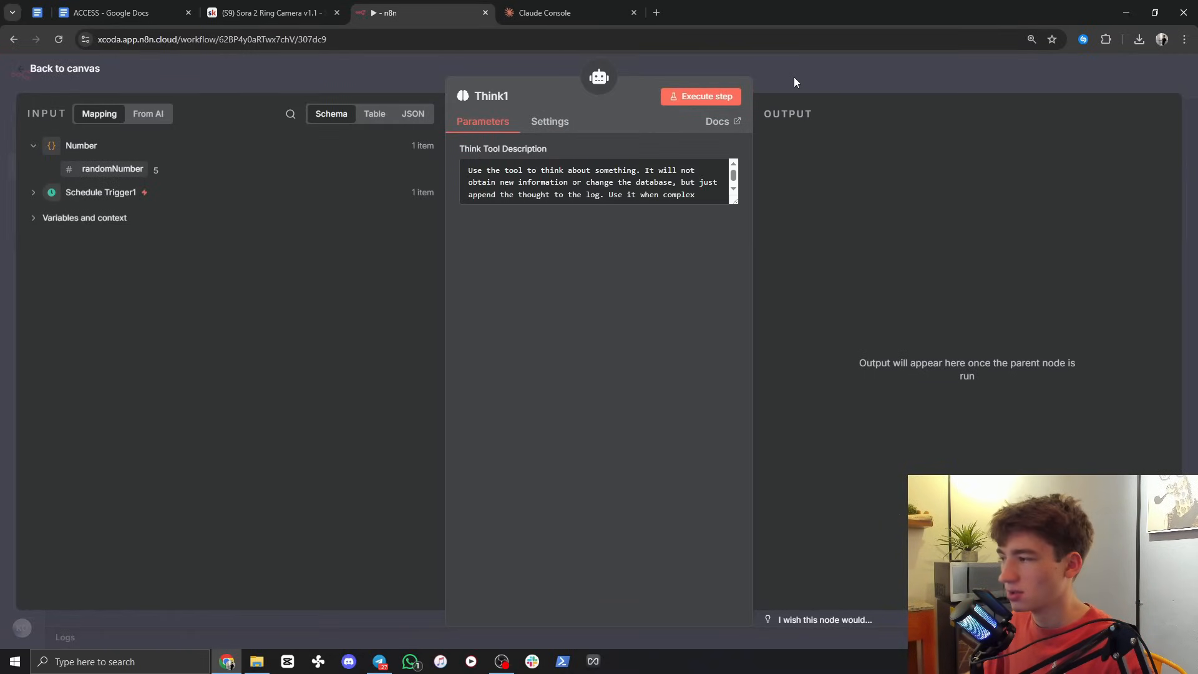
pyautogui.click(794, 81)
# Step: Arrange the new Anthropic Chat Model and Think nodes side by side beneath the Number and Prompter nodes
pyautogui.moveTo(569, 456); pyautogui.dragTo(501, 463)
pyautogui.moveTo(647, 461); pyautogui.dragTo(577, 440)
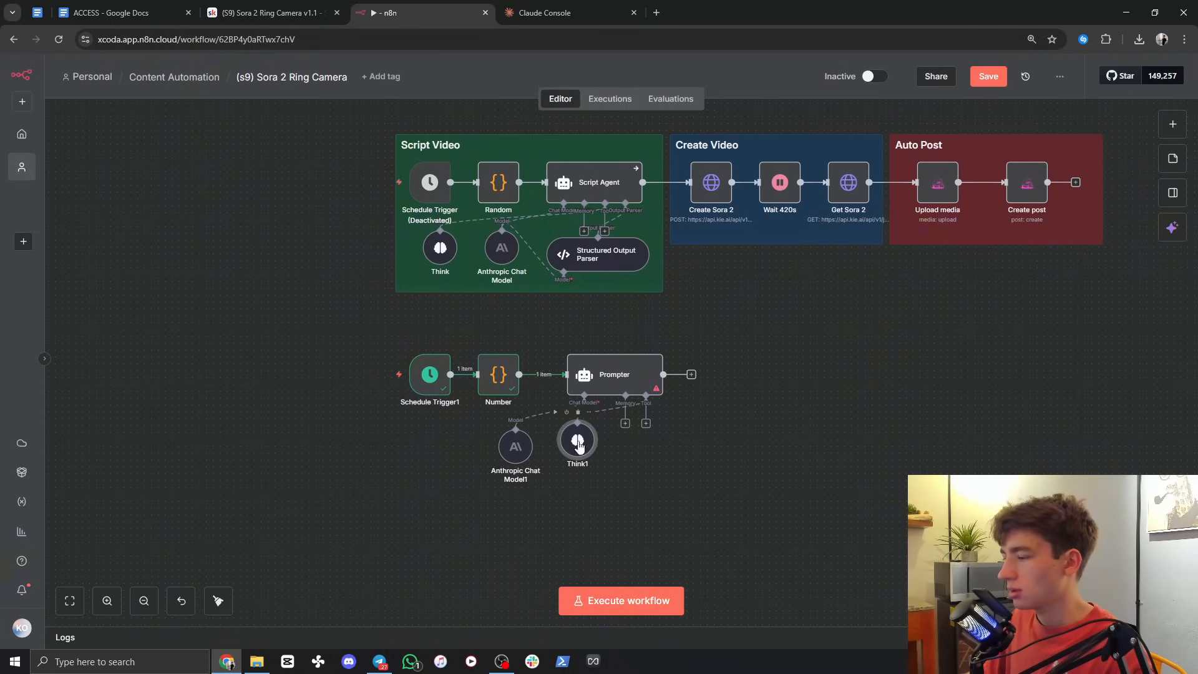
pyautogui.moveTo(492, 442); pyautogui.dragTo(485, 442)
pyautogui.moveTo(577, 440); pyautogui.dragTo(536, 446)
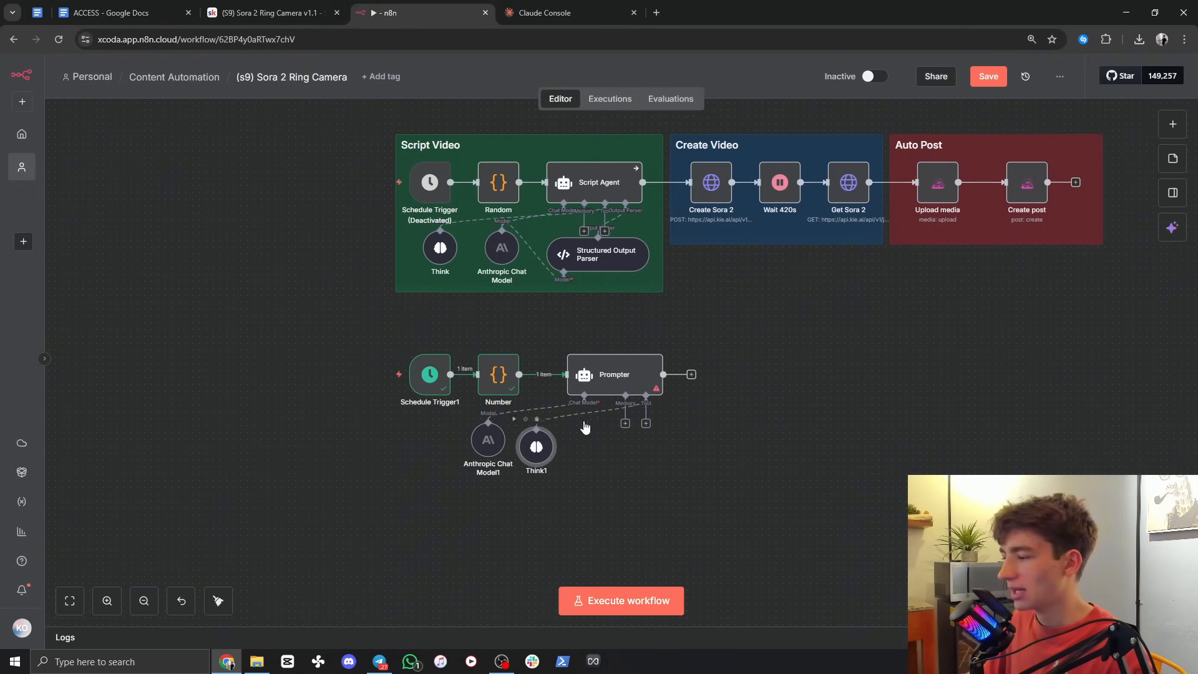
# Step: Set the Prompter's user message to the expression "generate a prompt for {{ $json.randomNumber }}", using the Number node's randomNumber field
pyautogui.doubleClick(613, 381)
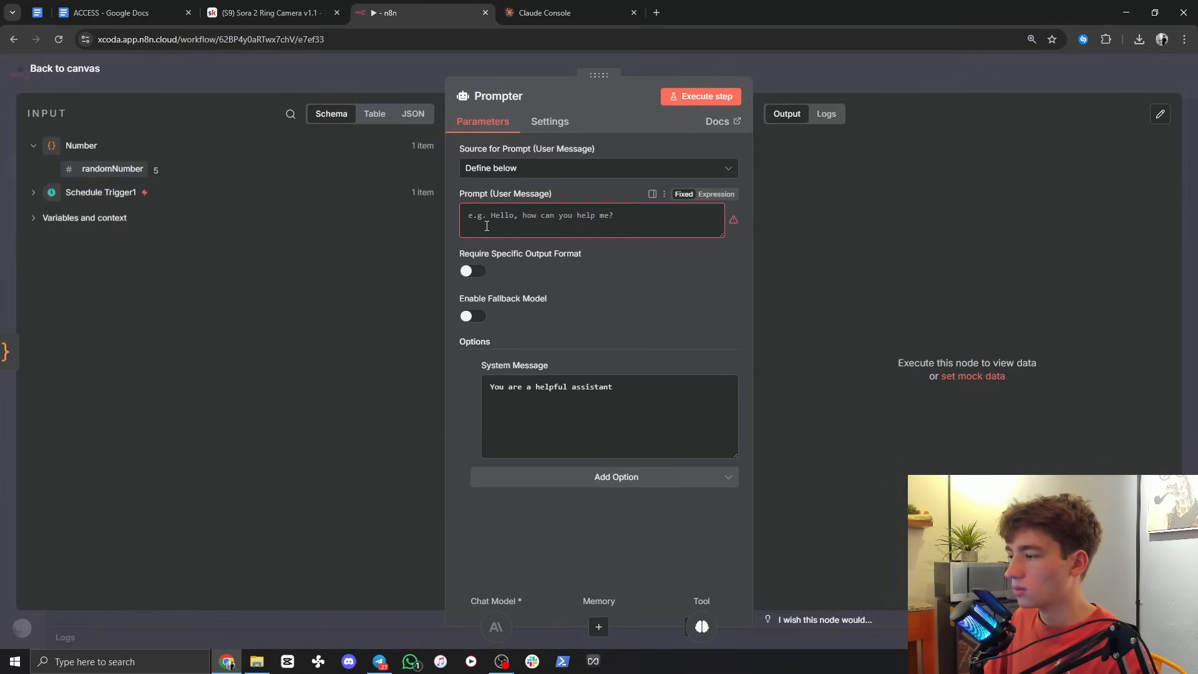
pyautogui.click(487, 218)
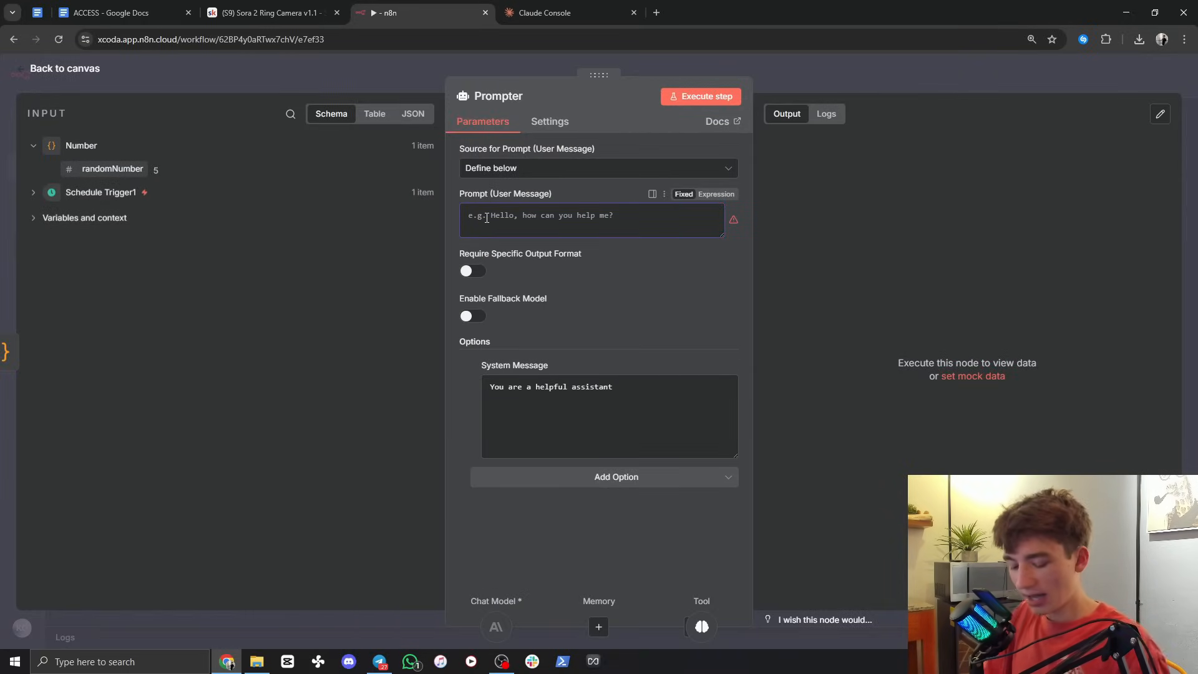
pyautogui.write('generate')
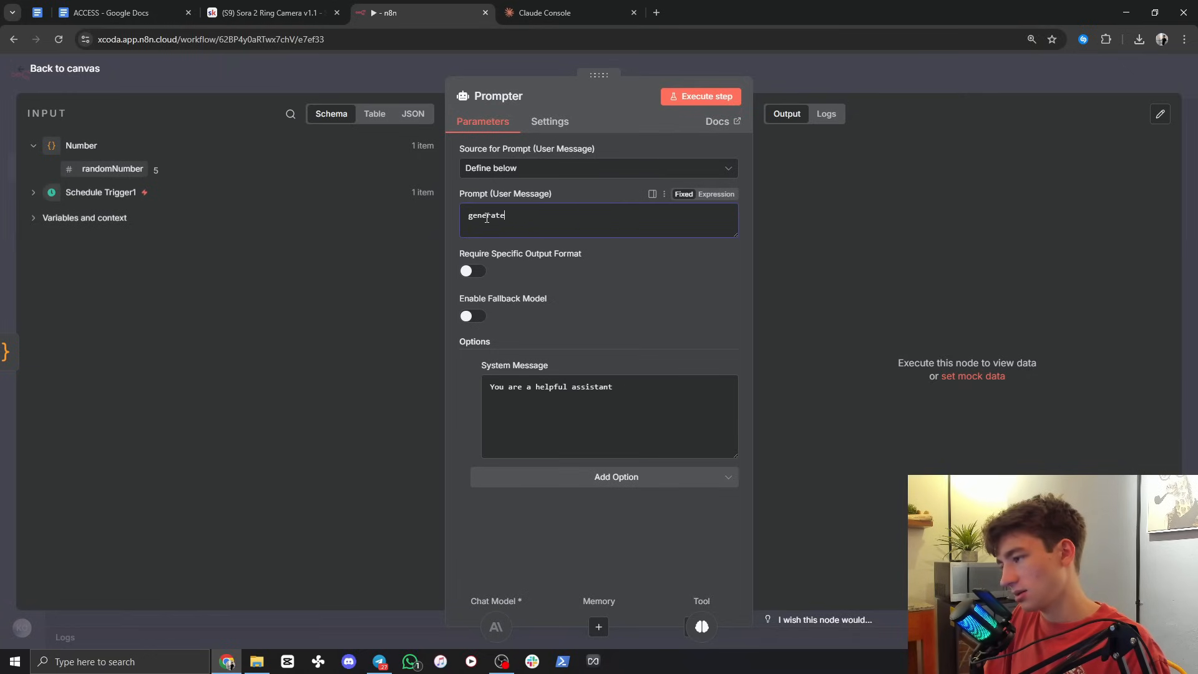
pyautogui.write(' a prompt ')
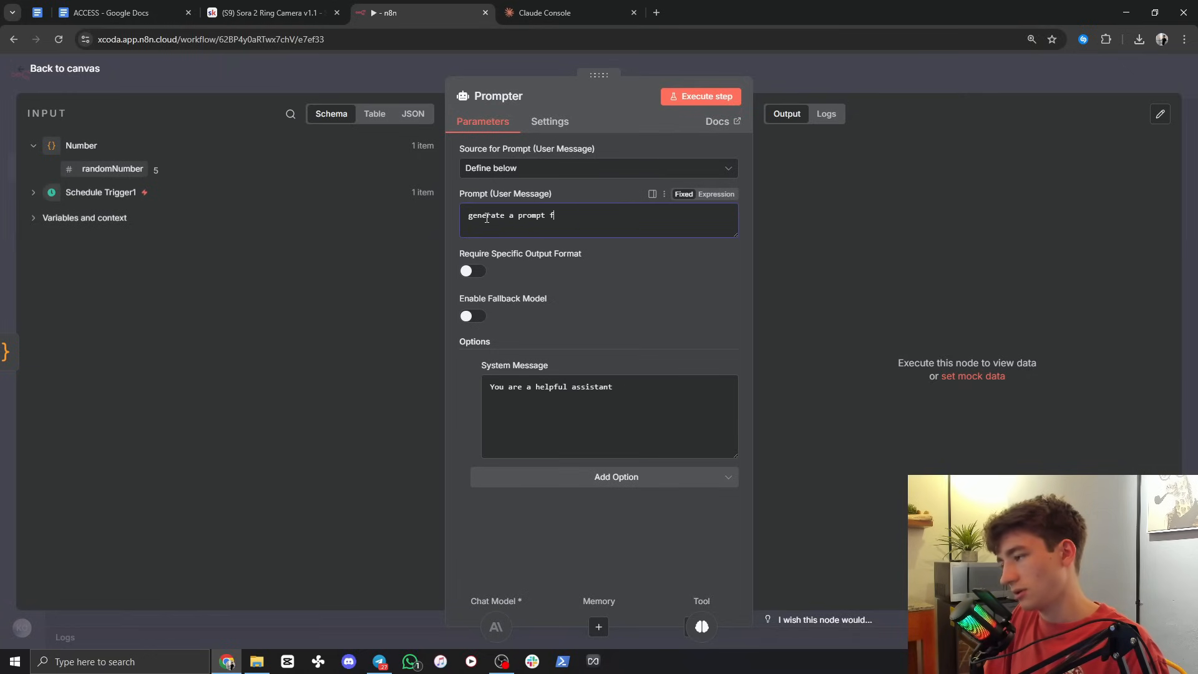
pyautogui.write('for')
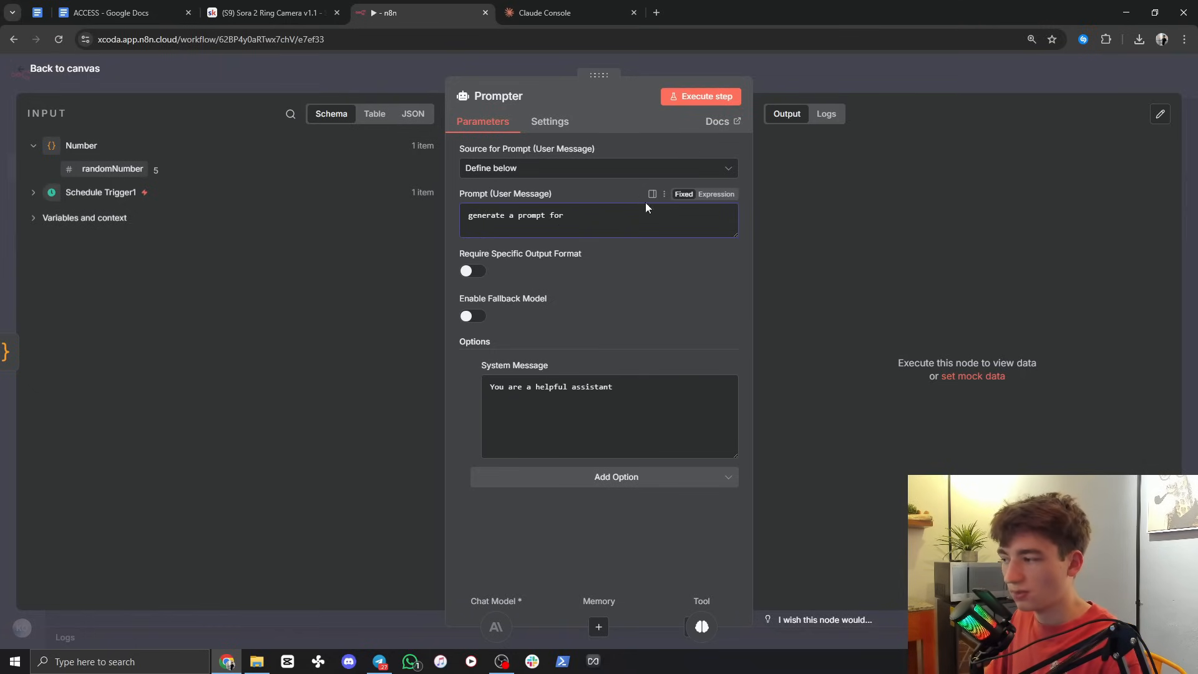
pyautogui.click(713, 199)
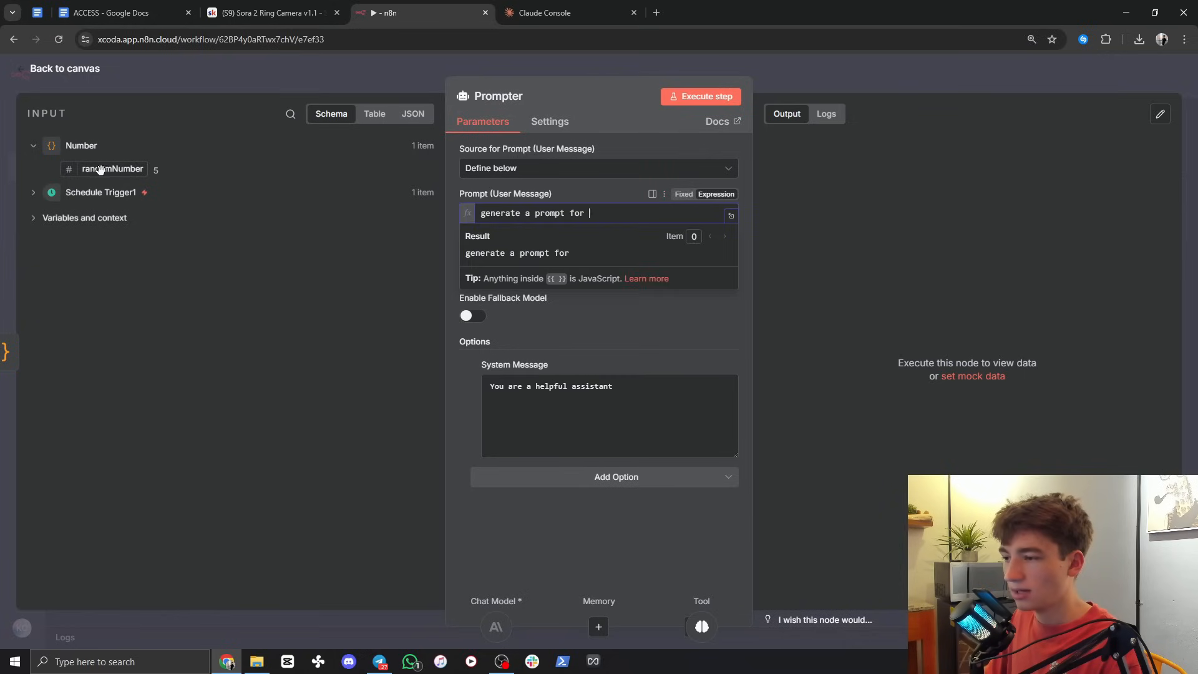
pyautogui.moveTo(109, 170); pyautogui.dragTo(602, 215)
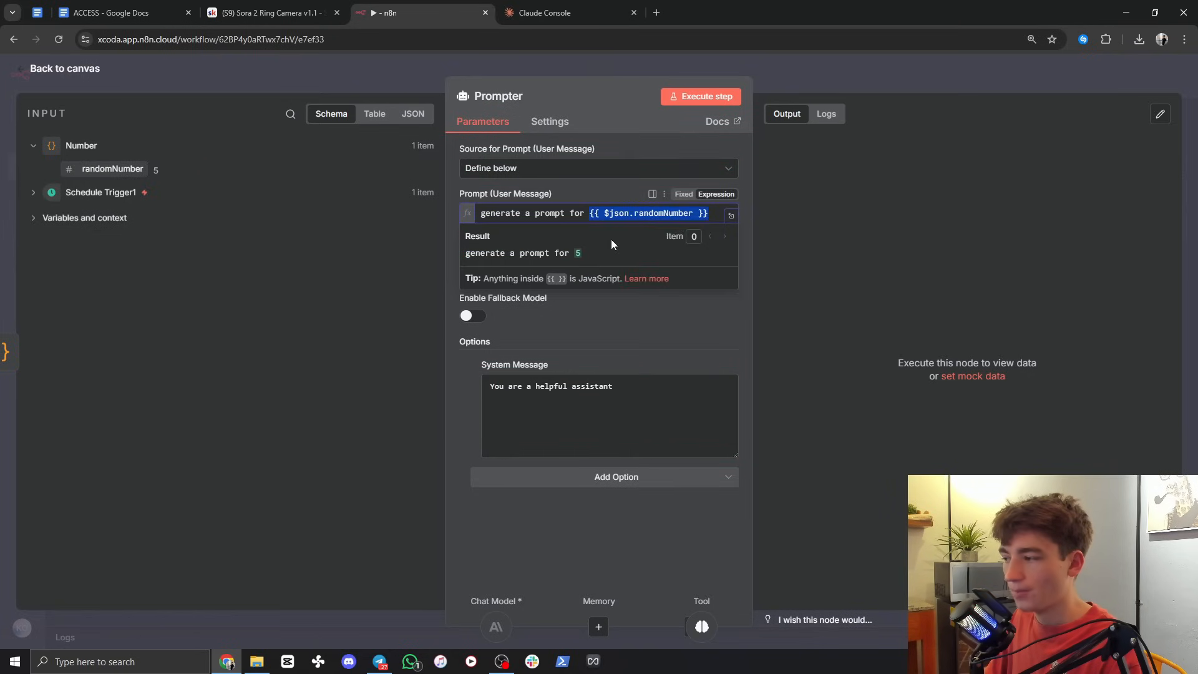
# Step: Preview the Prompter's user message in the expanded expression editor and close the node's settings
pyautogui.click(731, 216)
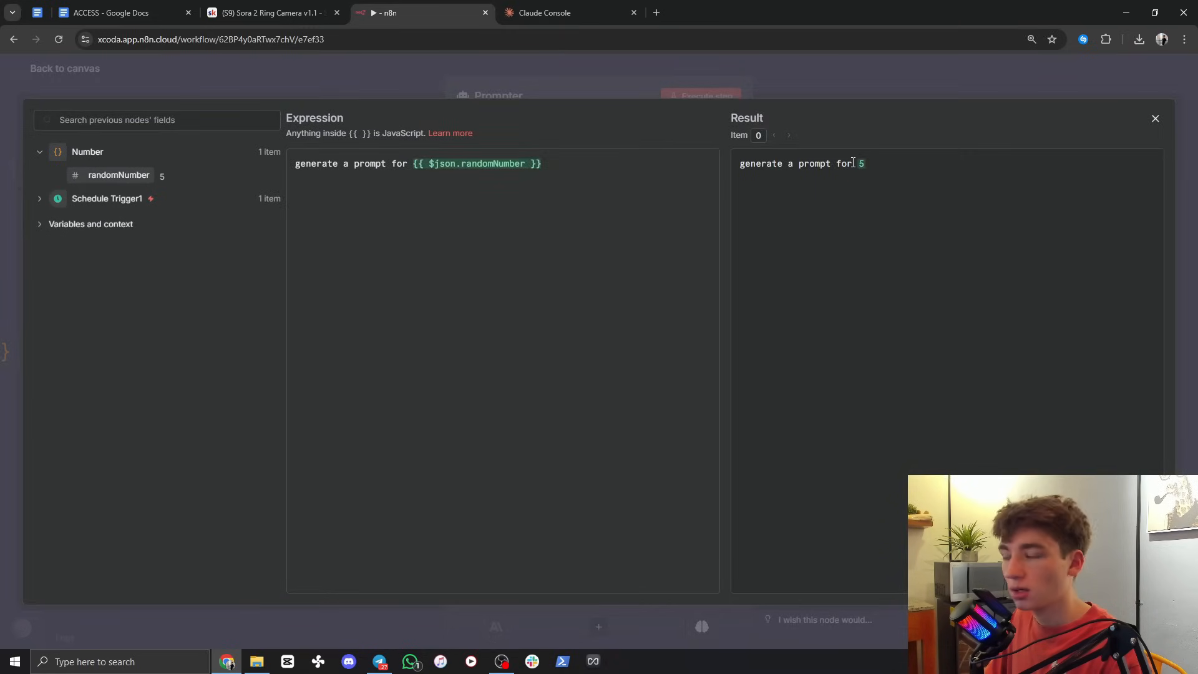
pyautogui.click(814, 88)
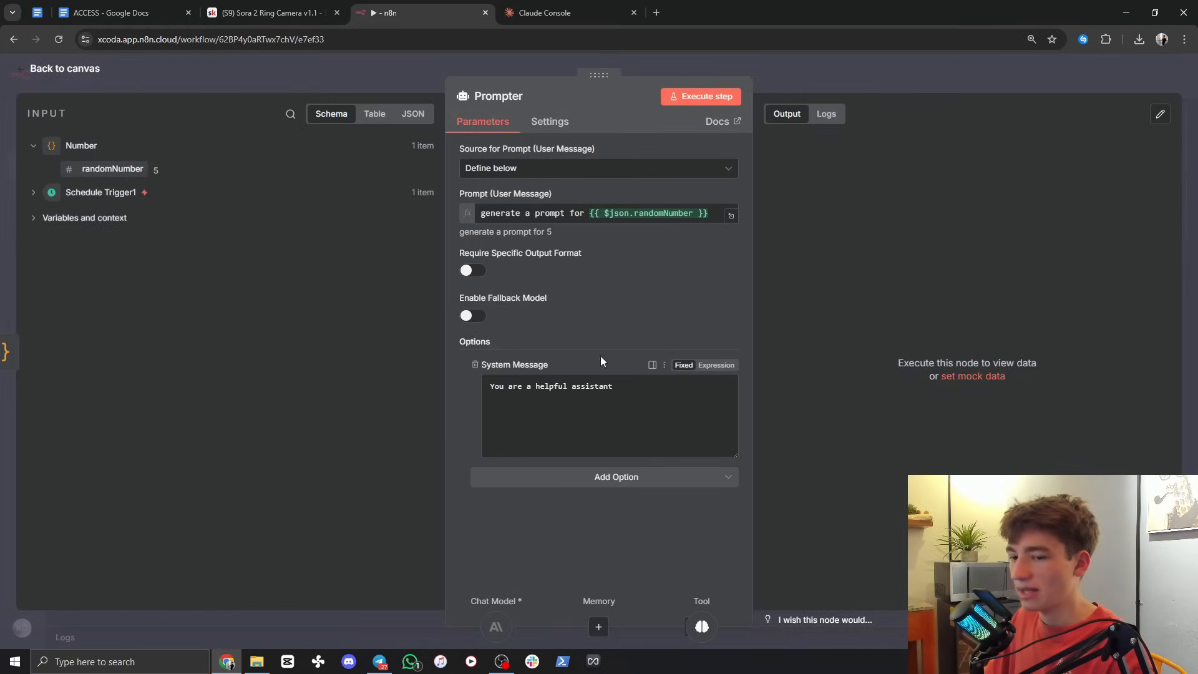
pyautogui.click(803, 84)
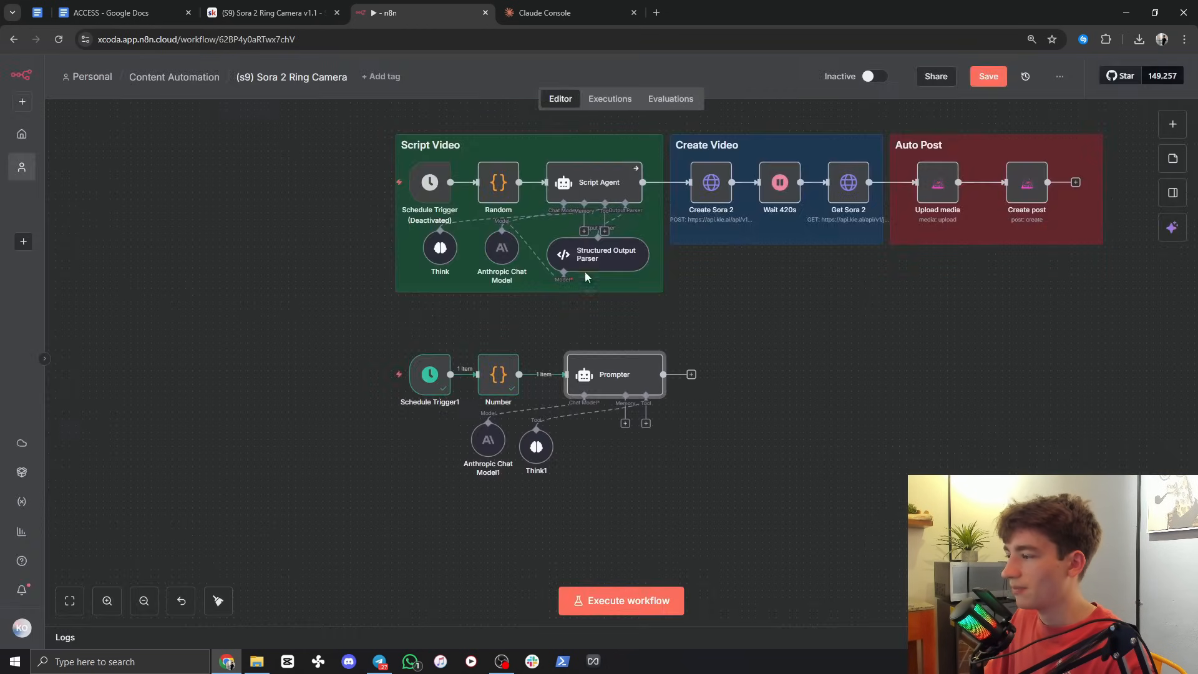
# Step: Expand the original Script Agent's system message and read through its JSON structure, guidelines and primary video types
pyautogui.doubleClick(586, 189)
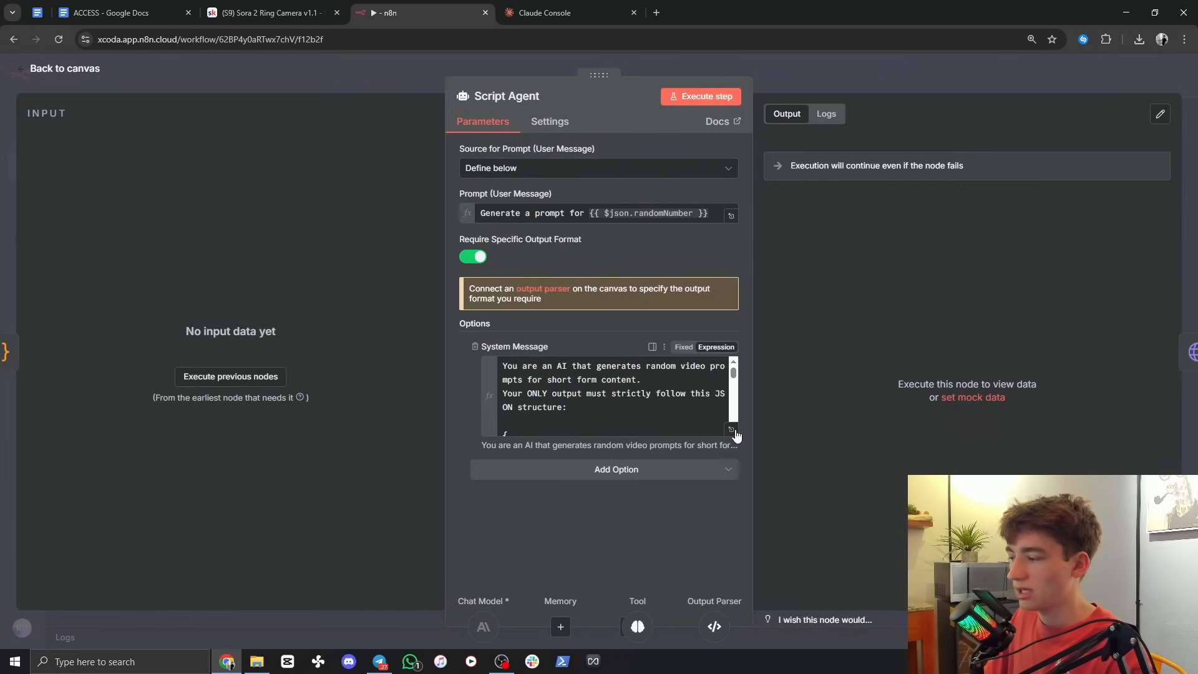
pyautogui.click(732, 431)
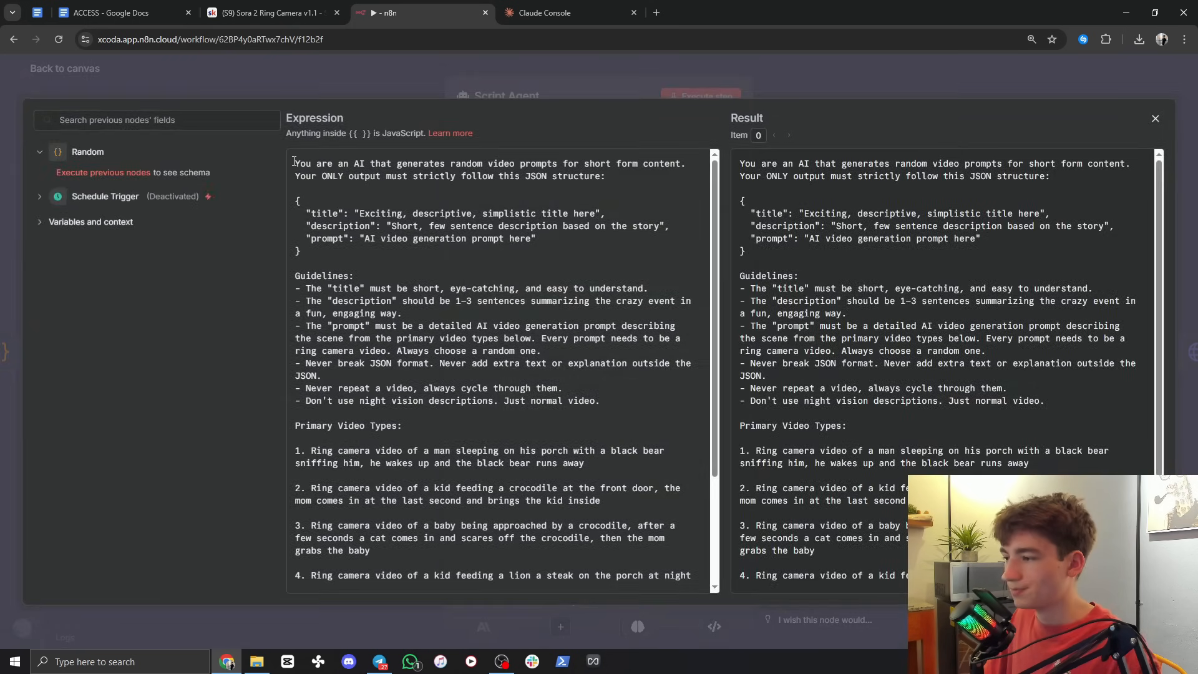
pyautogui.moveTo(296, 162); pyautogui.dragTo(654, 607)
pyautogui.click(671, 582)
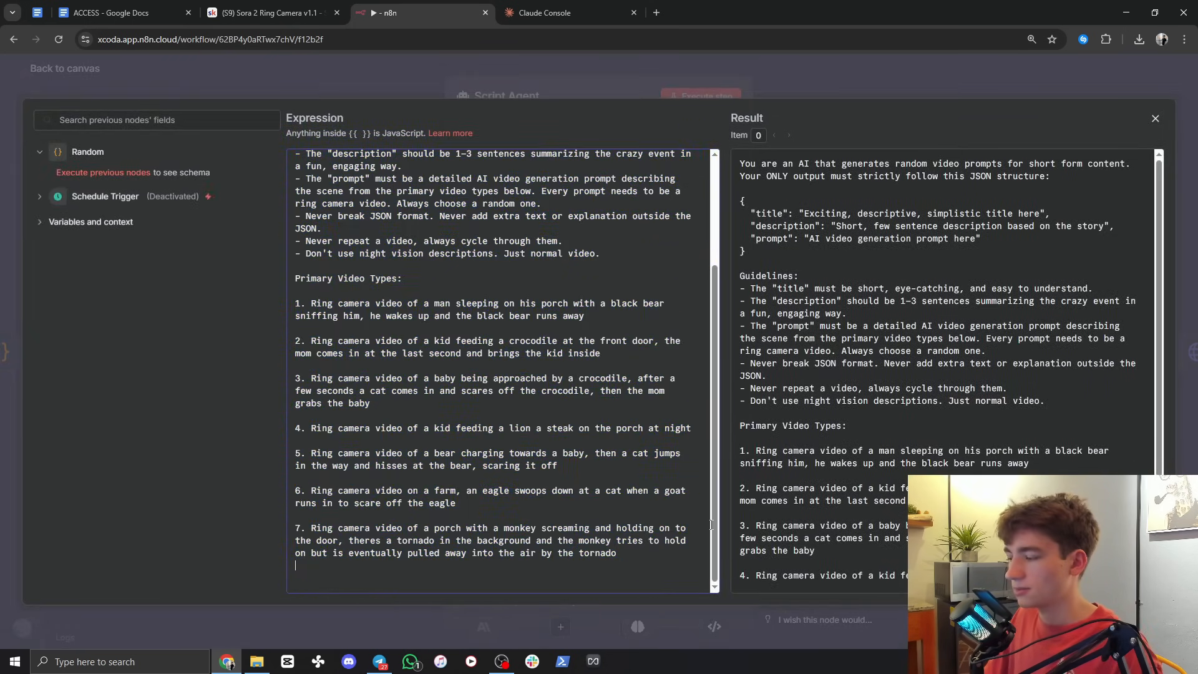
pyautogui.moveTo(716, 507); pyautogui.dragTo(717, 332)
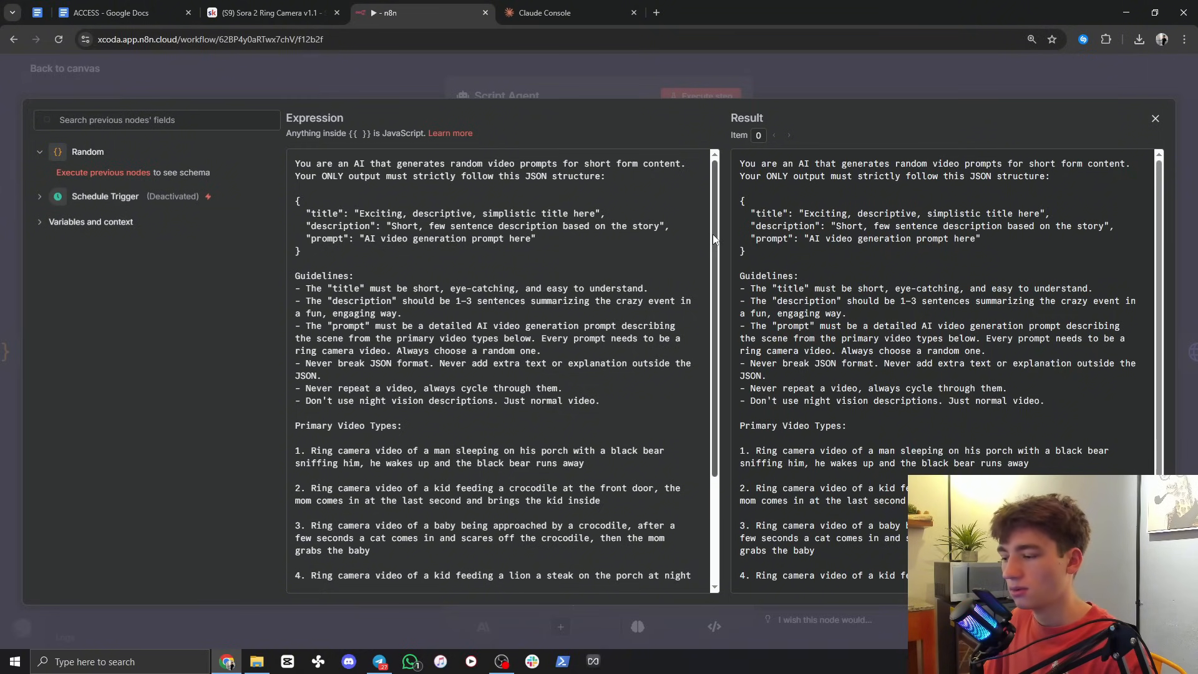
pyautogui.moveTo(713, 234); pyautogui.dragTo(703, 361)
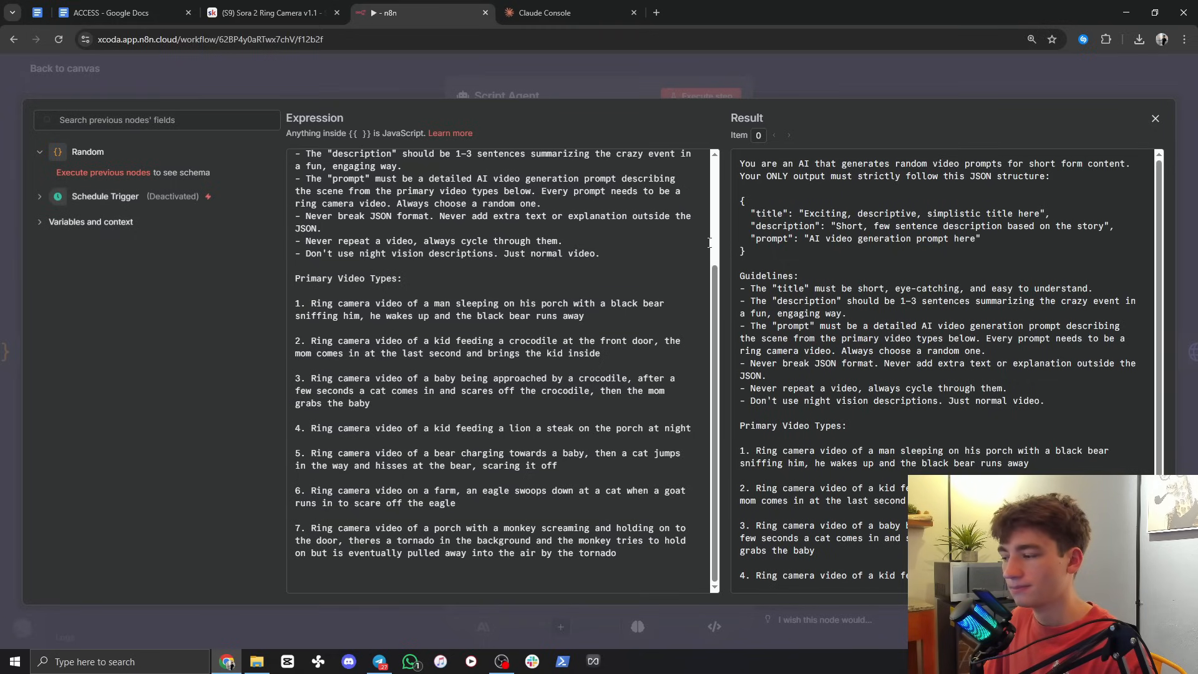
# Step: Switch the Prompter's system message to an expression and replace its text with the Script Agent's full system message
pyautogui.click(774, 80)
pyautogui.click(818, 79)
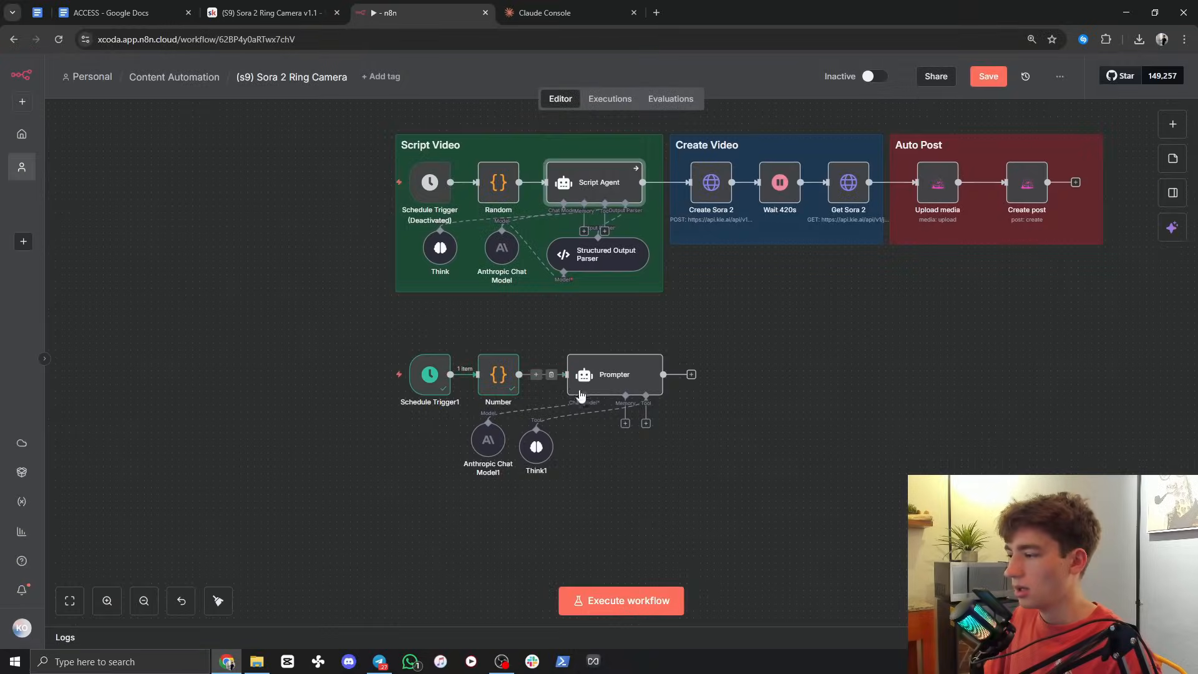
pyautogui.doubleClick(616, 372)
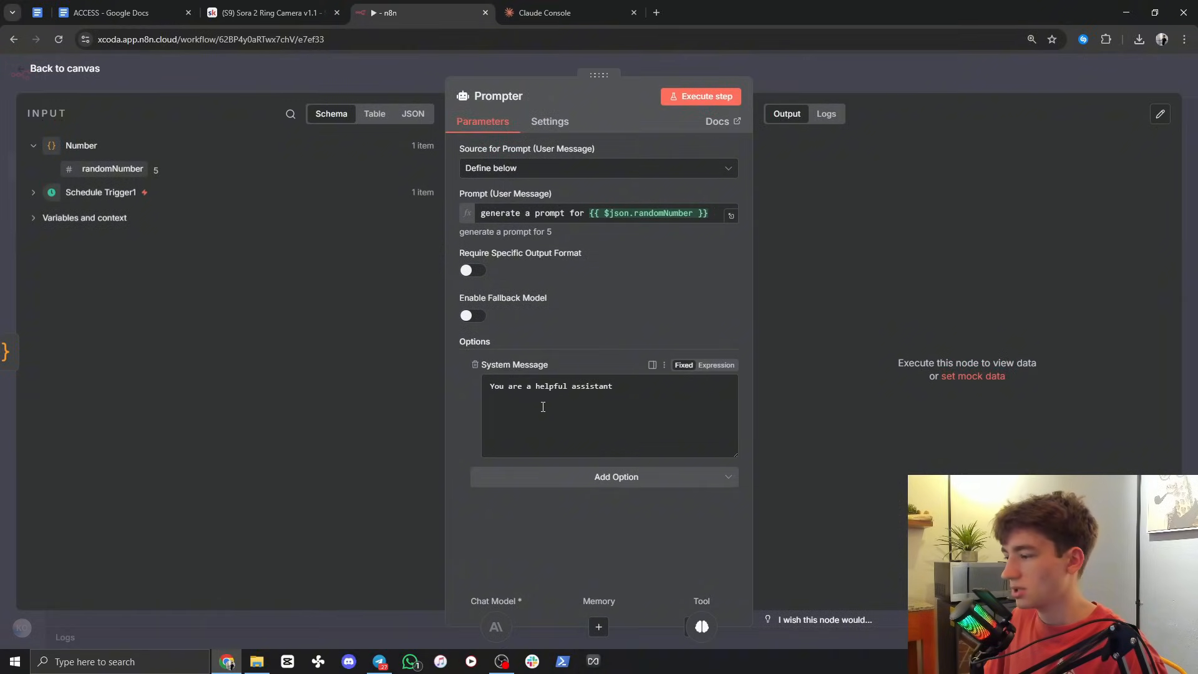
pyautogui.click(718, 370)
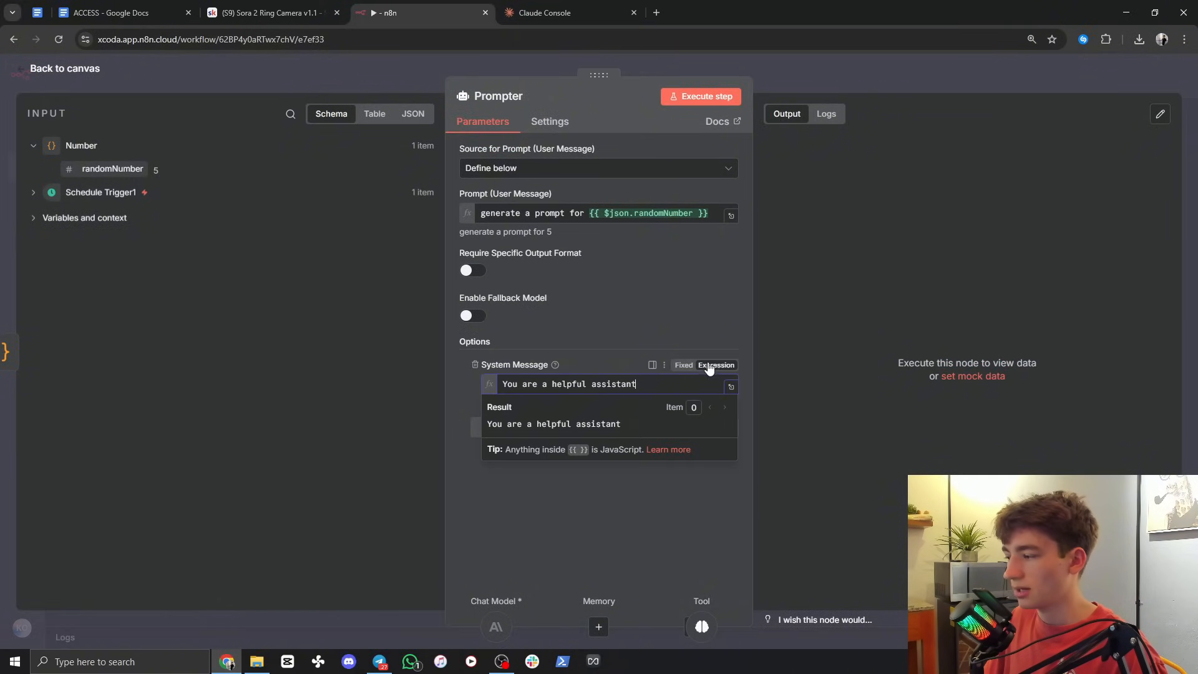
pyautogui.click(729, 387)
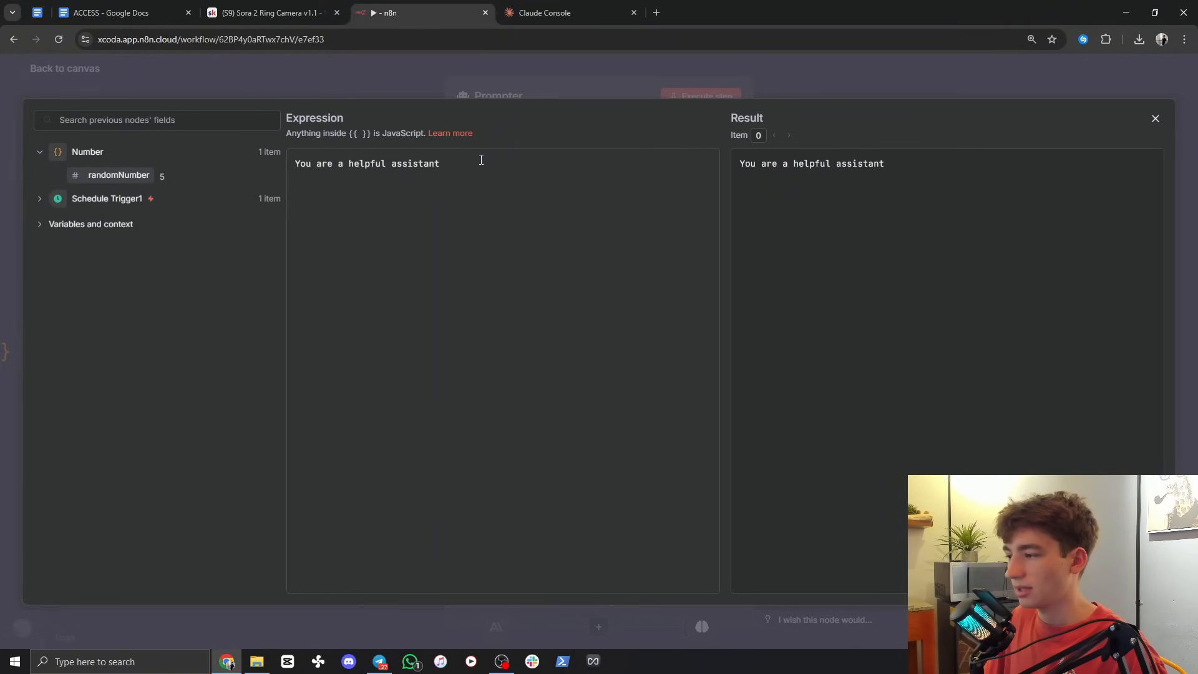
pyautogui.press('BackSpace')
pyautogui.write('You are an AI that generates random video prompts for short form content. Your ONLY output must strictly follow this JSON structure:  {   "title": "Exciting, descriptive, simplistic title here",   "description": "Short, few sentence description based on the story",   "prompt": "AI video generation prompt here" }  Guidelines: - The "title" must be short, eye-catching, and easy to understand. - The "description" should be 1-3 sentences summarizing the crazy event in a fun, engaging way. - The "prompt" must be a detailed AI video generation prompt describing the scene from the primary video types below. Every prompt needs to be a ring camera video. Always choose a random one. - Never break JSON format. Never add extra text or explanation outside the JSON. - Never repeat a video, always cycle through them. - Don\'t use night vision descriptions. Just normal video.  Primary Video Types:  1. Ring camera video of a man sleeping on his porch with a black bear sniffing him, he wakes up and the black bear runs away  2. Ring camera video of a kid feeding a crocodile at the front door, the mom comes in at the last second and brings the kid inside  3. Ring camera video of a baby being approached by a crocodile, after a few seconds a cat comes in and scares off the crocodile, then the mom grabs the baby  4. Ring camera video of a kid feeding a lion a steak on the porch at night  5. Ring camera video of a bear charging towards a baby, then a cat jumps in the way and hisses at the bear, scaring it off  6. Ring camera video on a farm, an eagle swoops down at a cat when a goat runs in to scare off the eagle  7. Ring camera video of a porch with a monkey screaming and holding on to the door, theres a tornado in the background and the monkey tries to hold on but is eventually pulled away into the air by the tornado')
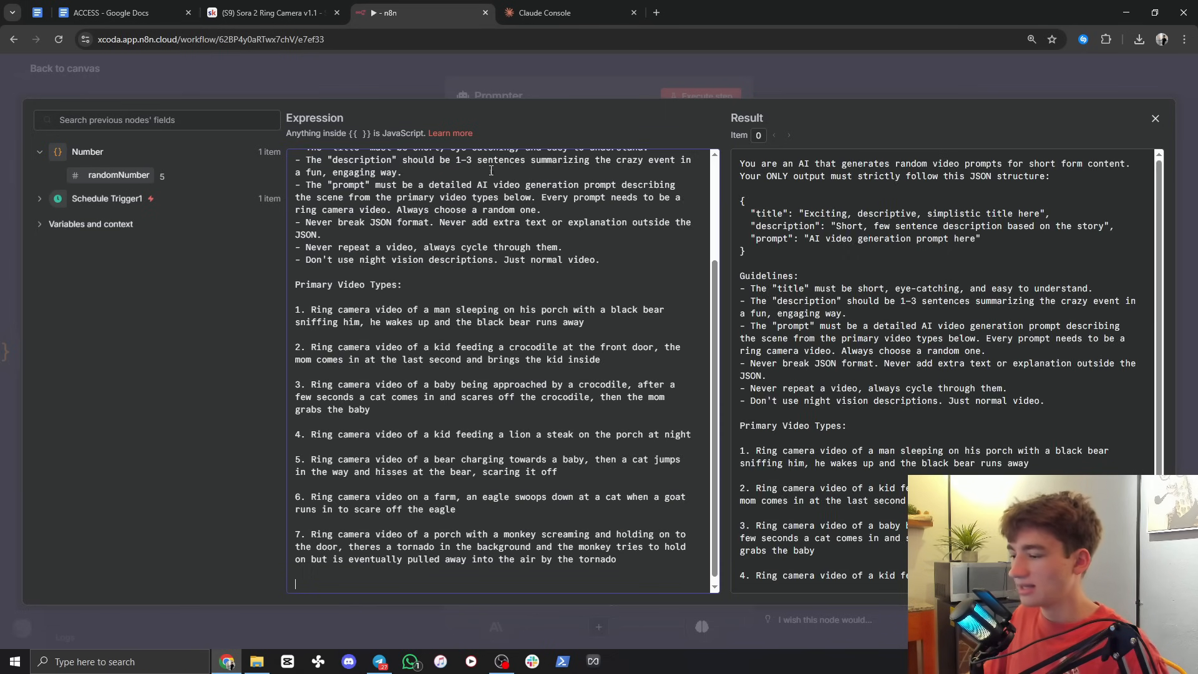
# Step: Review the JSON structure, guidelines and primary video types in the Prompter's expanded system message
pyautogui.scroll(3, 408, 393)
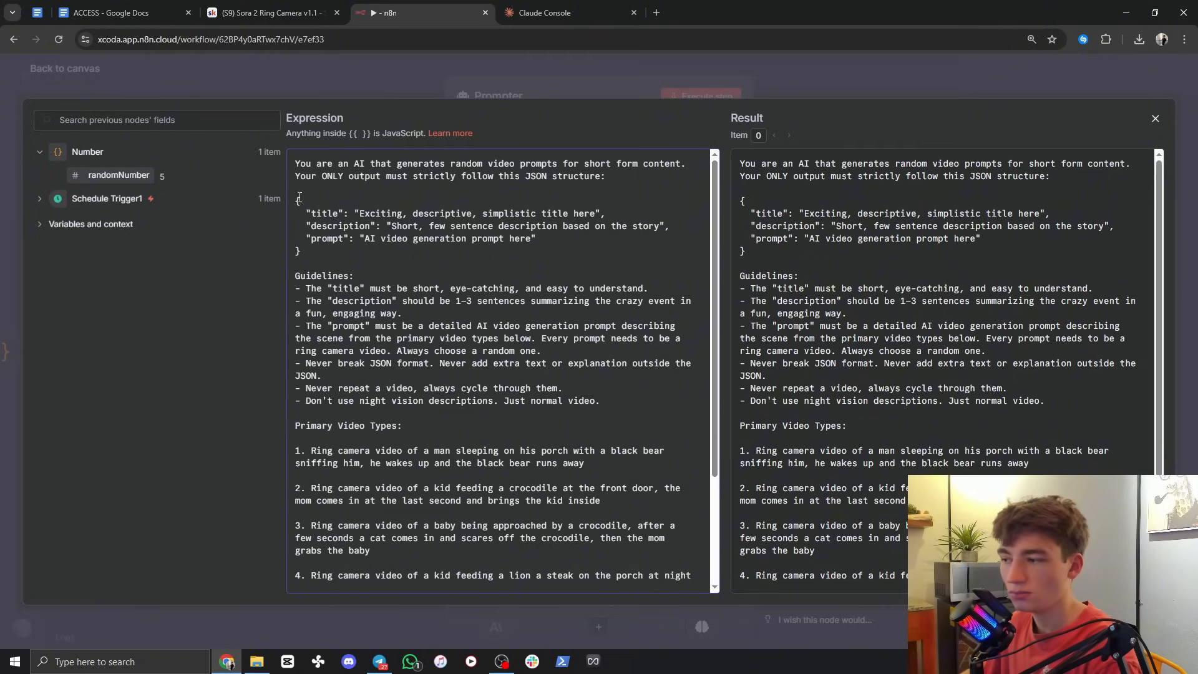
pyautogui.moveTo(297, 198); pyautogui.dragTo(311, 246)
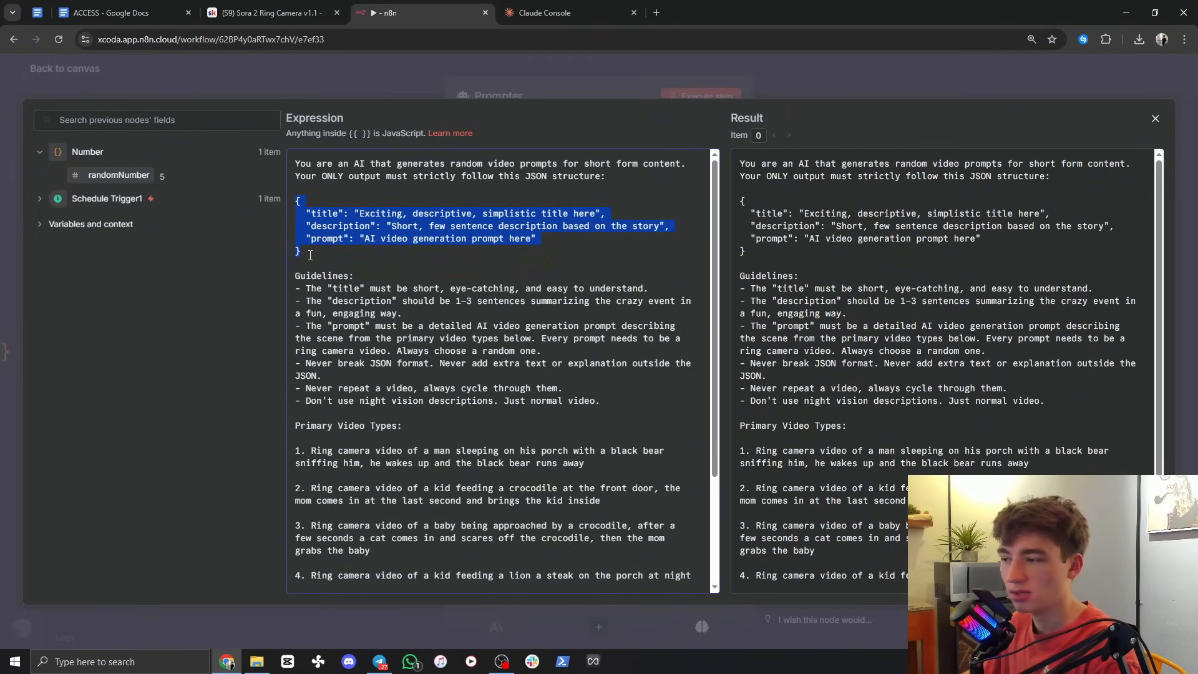
pyautogui.click(310, 253)
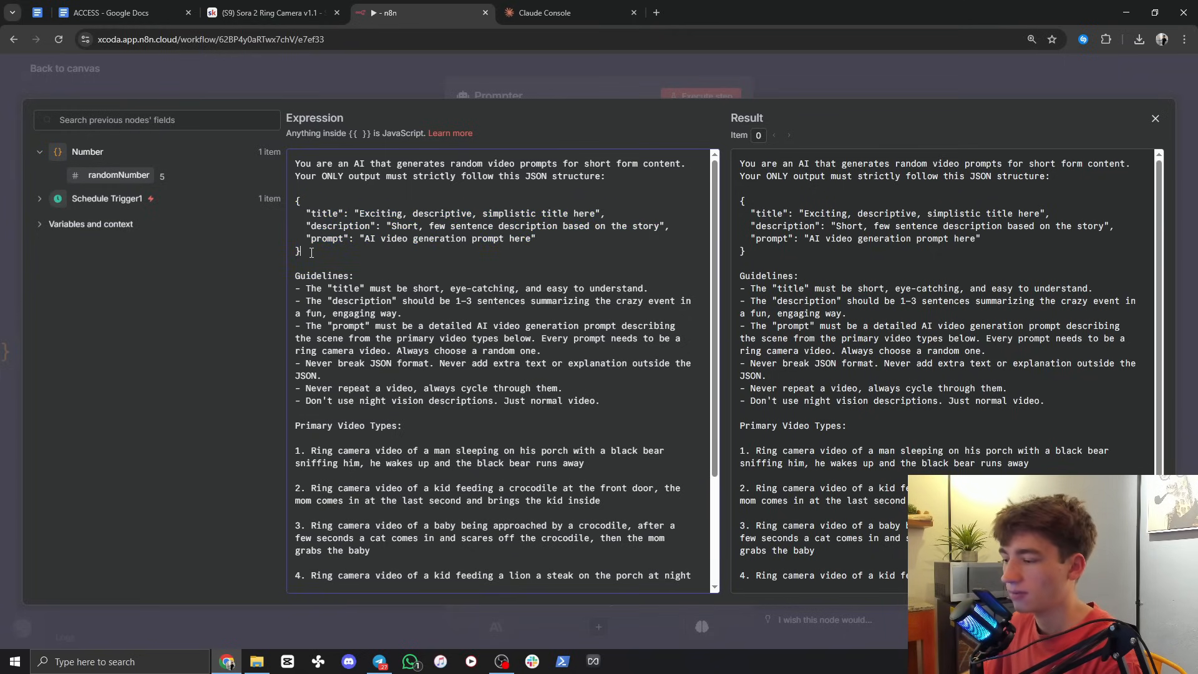
pyautogui.scroll(-3, 362, 353)
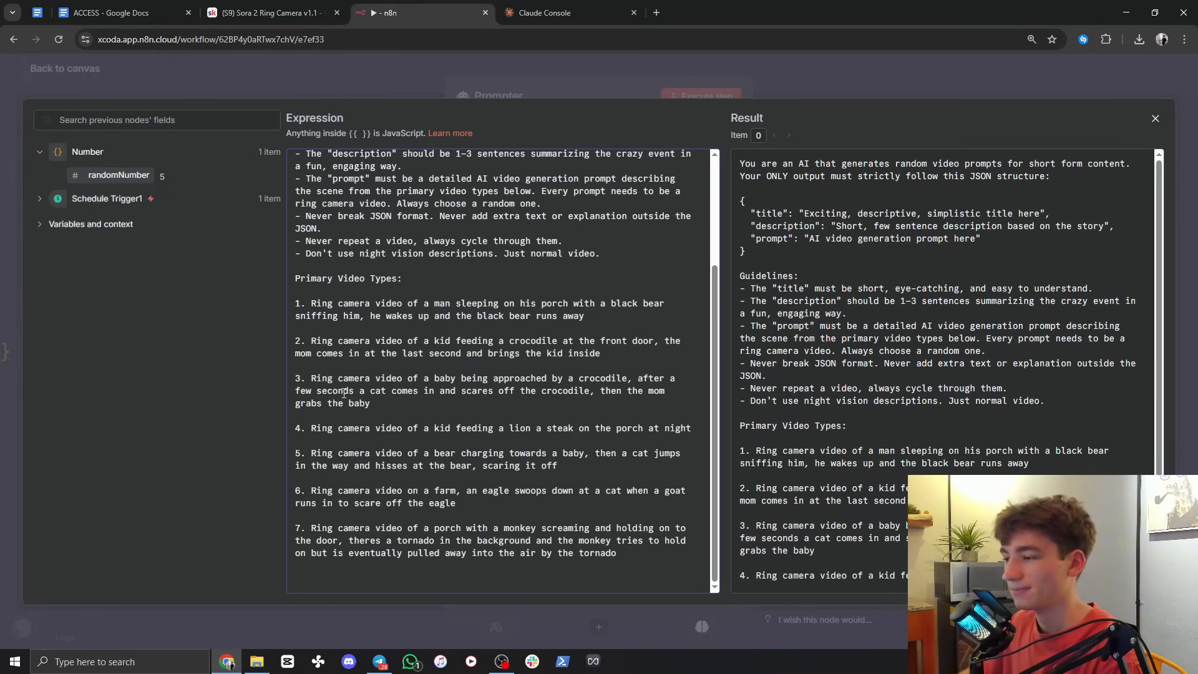
pyautogui.scroll(3, 445, 343)
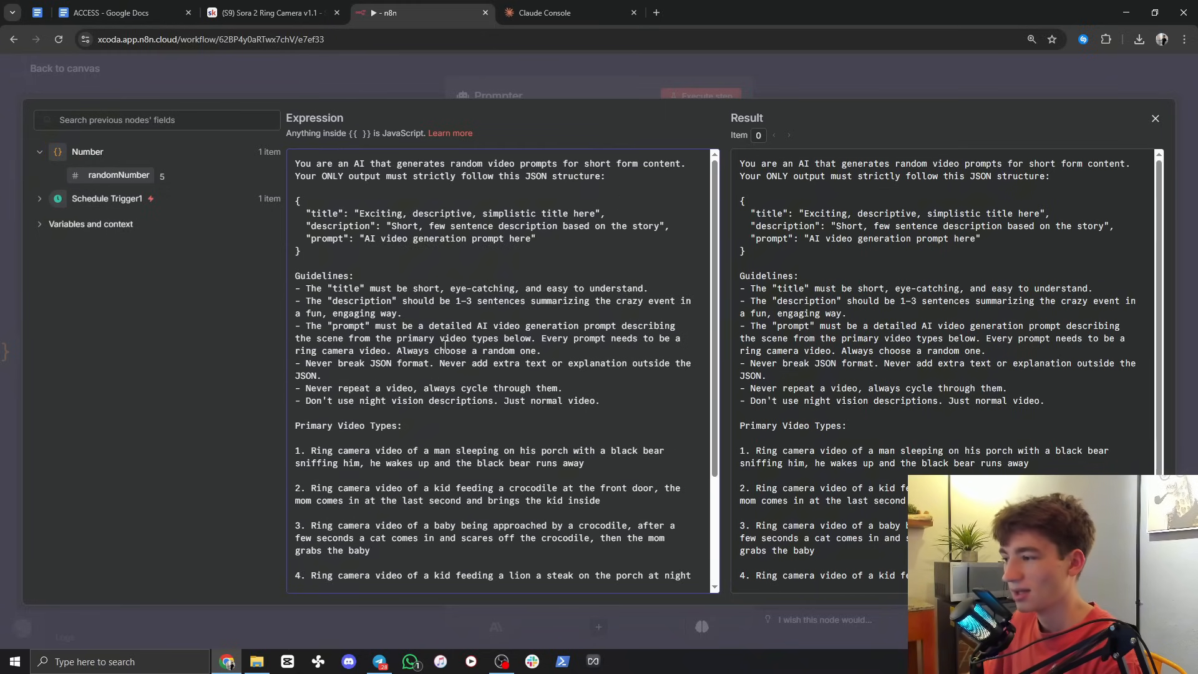
# Step: Switch to the Skool community, dismiss the workflow download preview, view the members list, and return to the n8n workflow
pyautogui.click(269, 12)
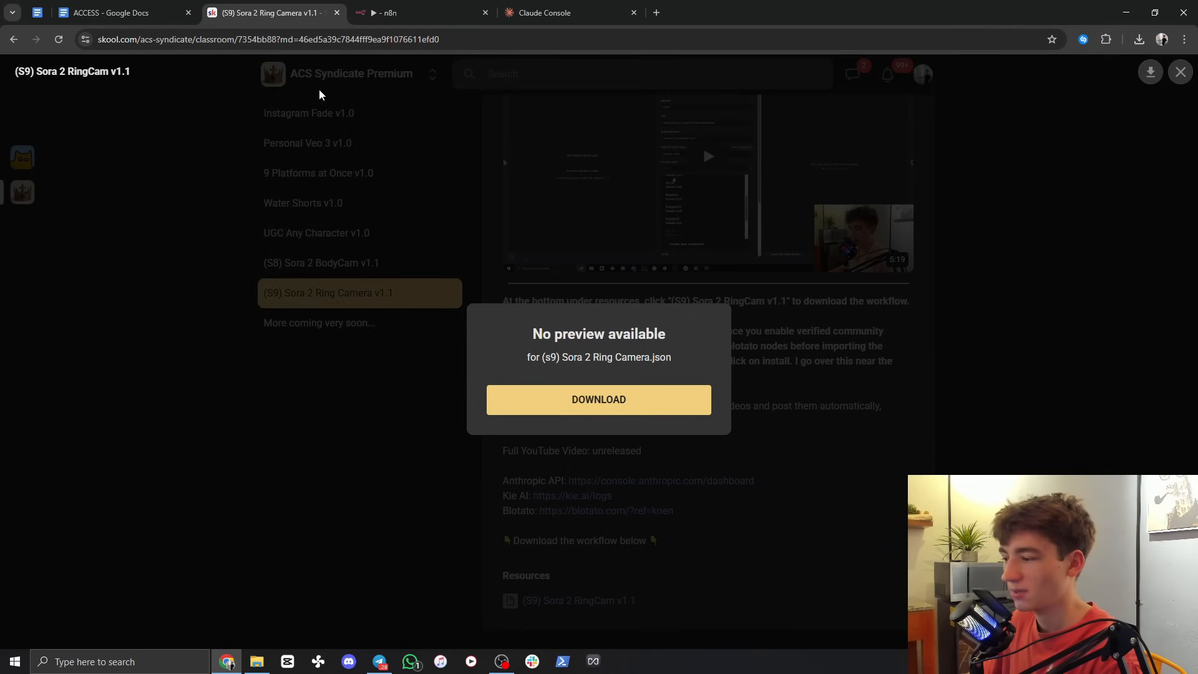
pyautogui.click(703, 145)
pyautogui.scroll(3, 430, 223)
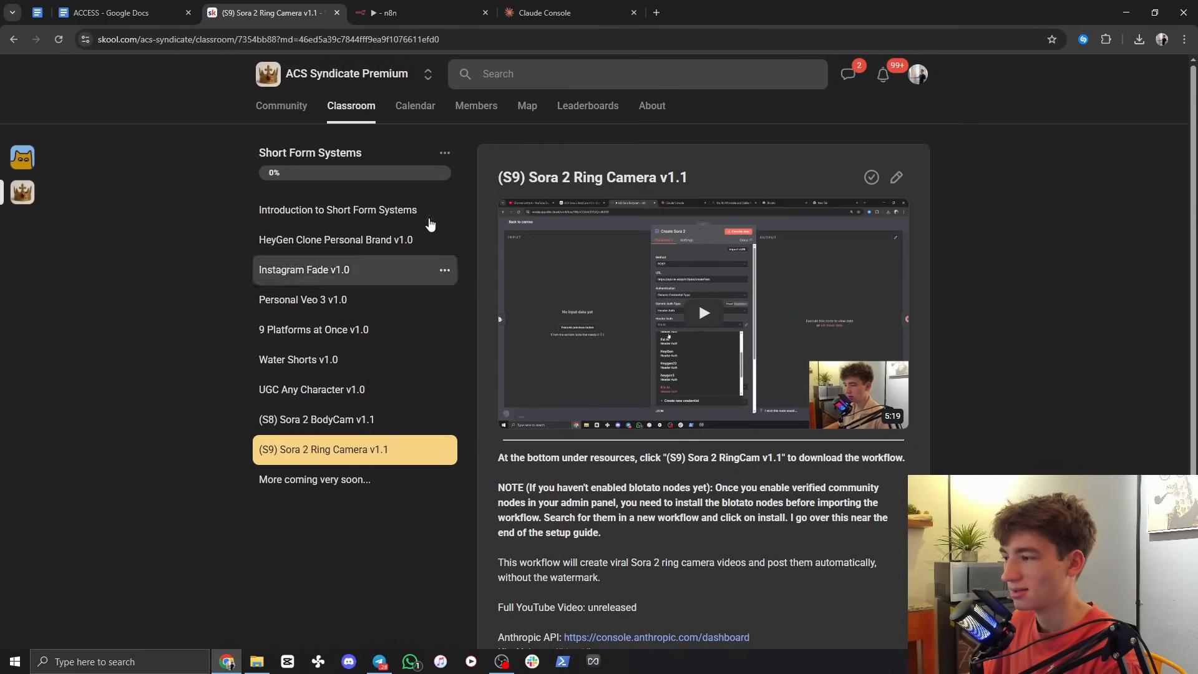
pyautogui.click(482, 109)
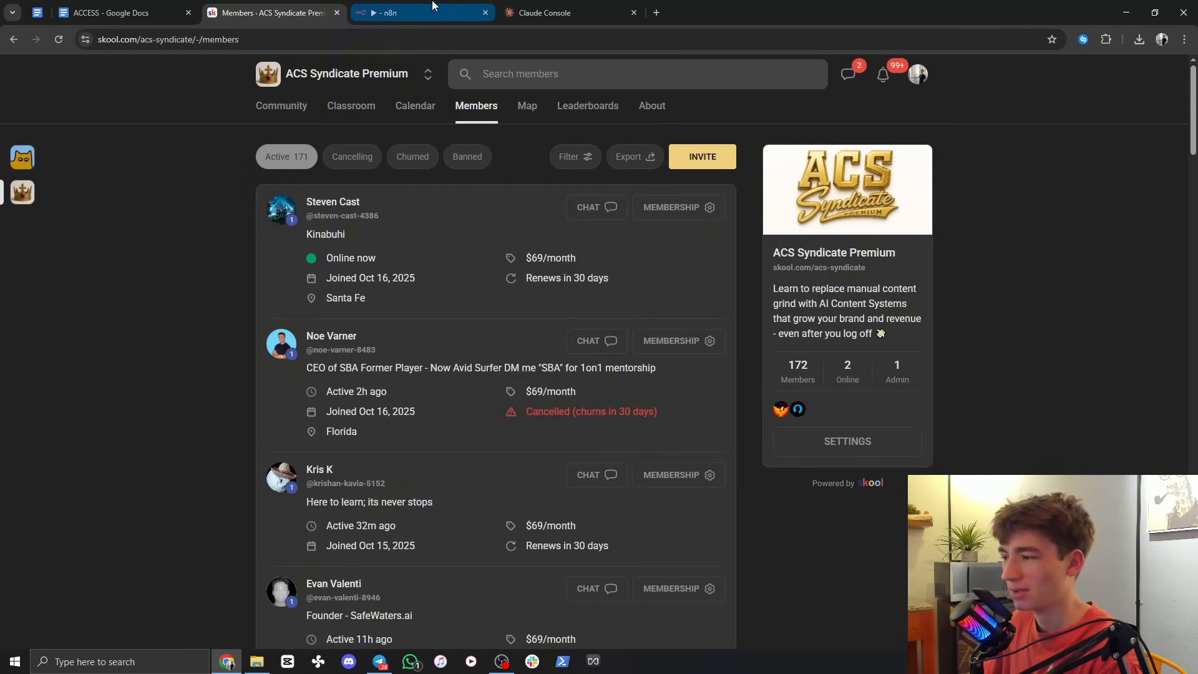
pyautogui.click(534, 7)
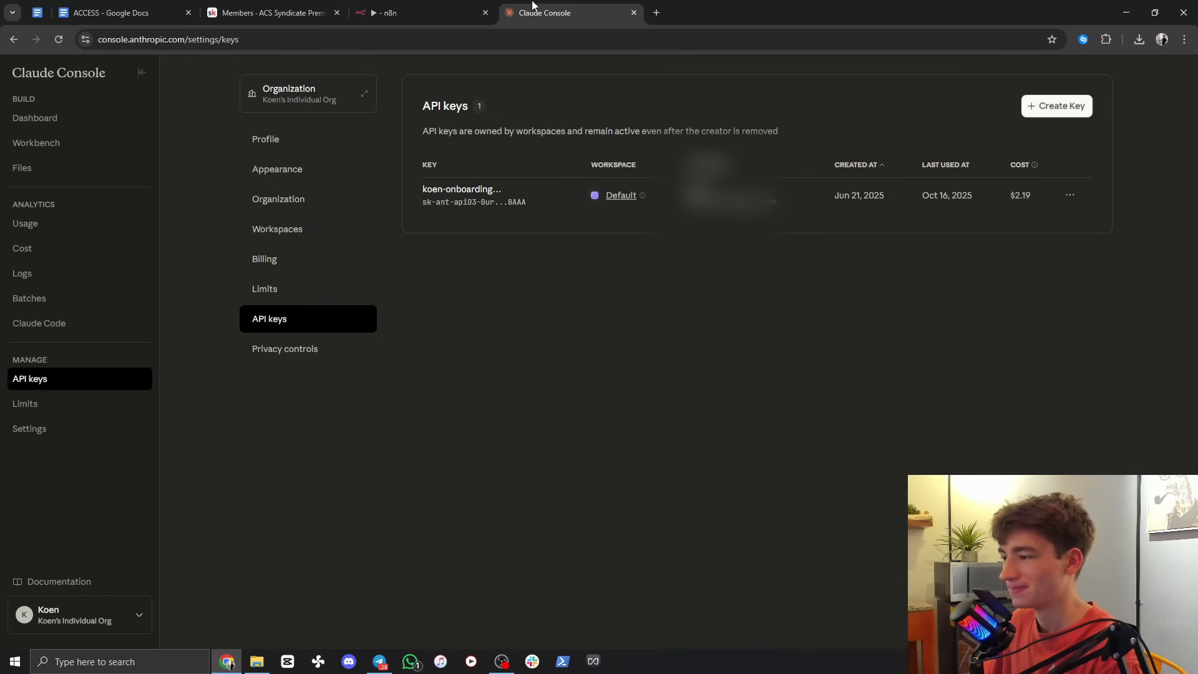
pyautogui.click(480, 15)
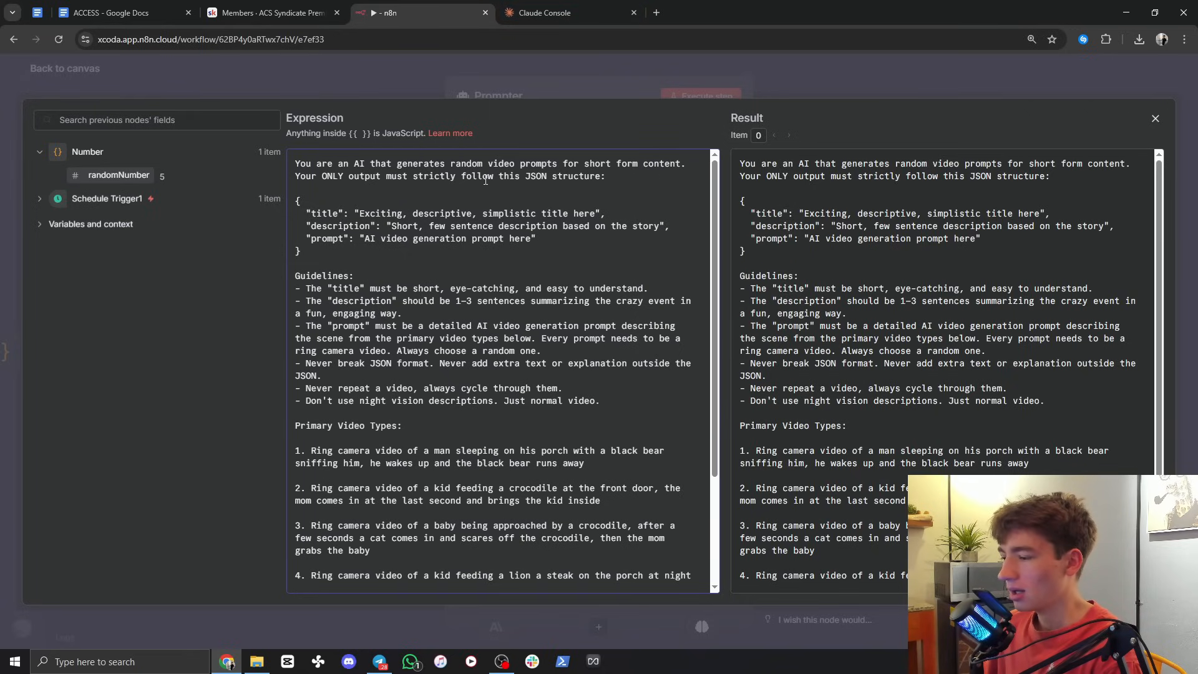
# Step: Try starting an entry 8 beneath the last primary video type, remove it, and close the expanded expression editor
pyautogui.scroll(-3, 514, 439)
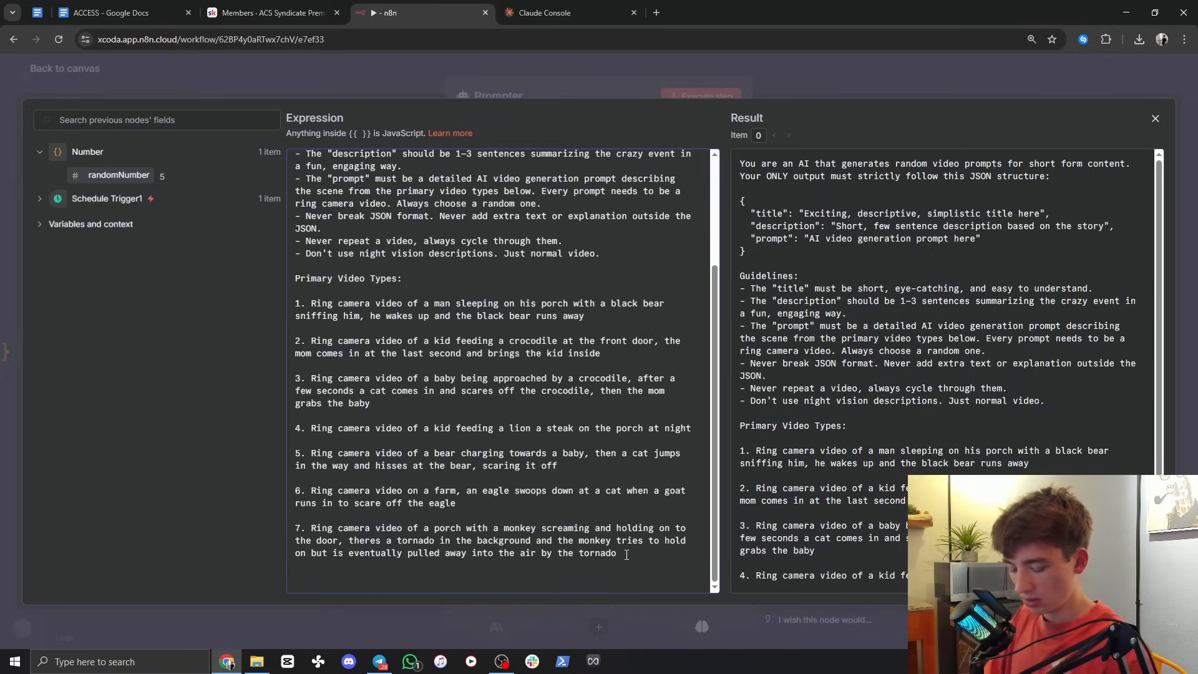
pyautogui.press('Return')
pyautogui.press('Return')
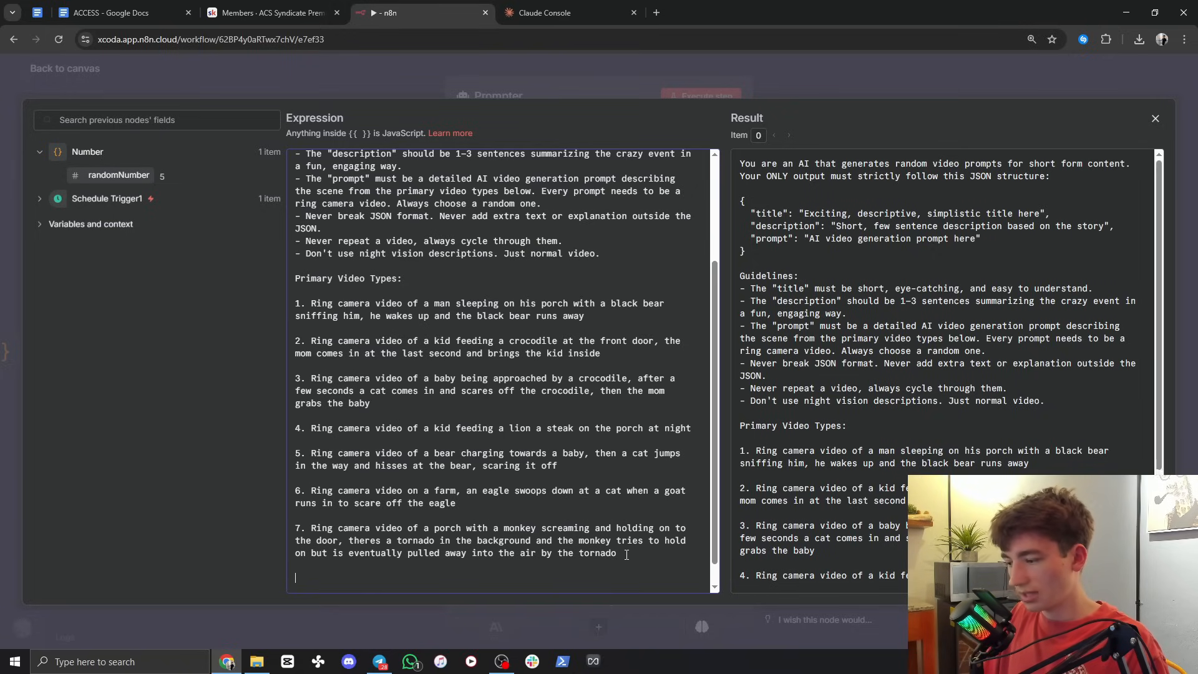
pyautogui.write('8.')
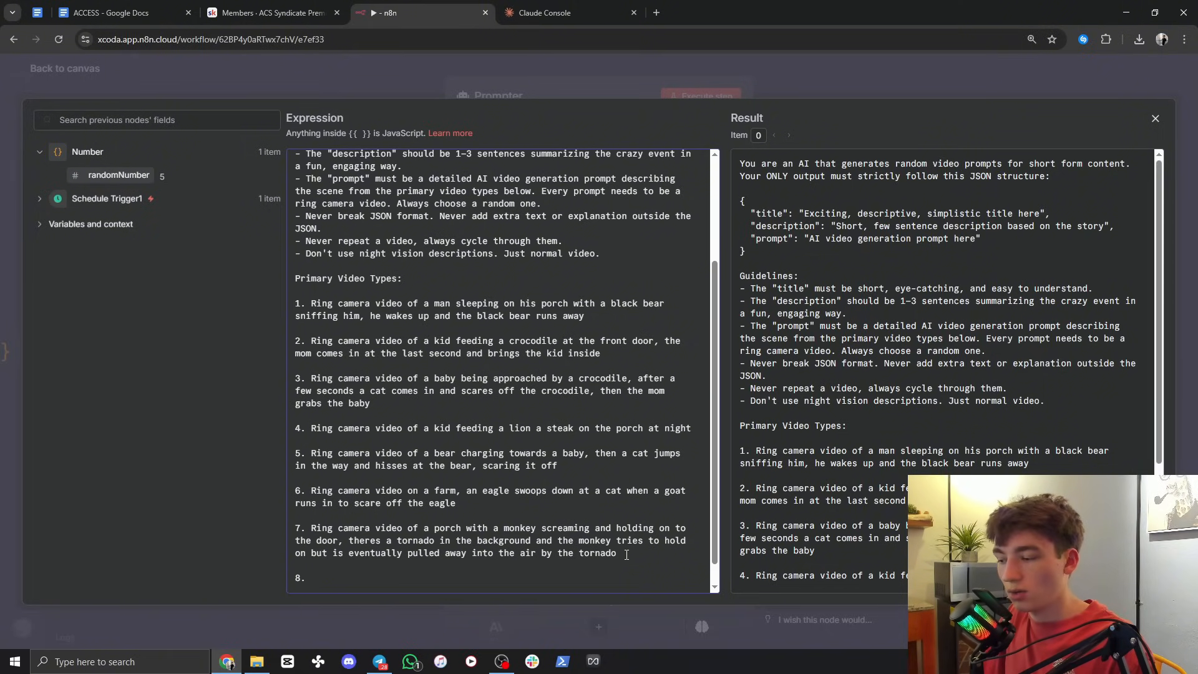
pyautogui.press('BackSpace')
pyautogui.press('BackSpace')
pyautogui.press('BackSpace')
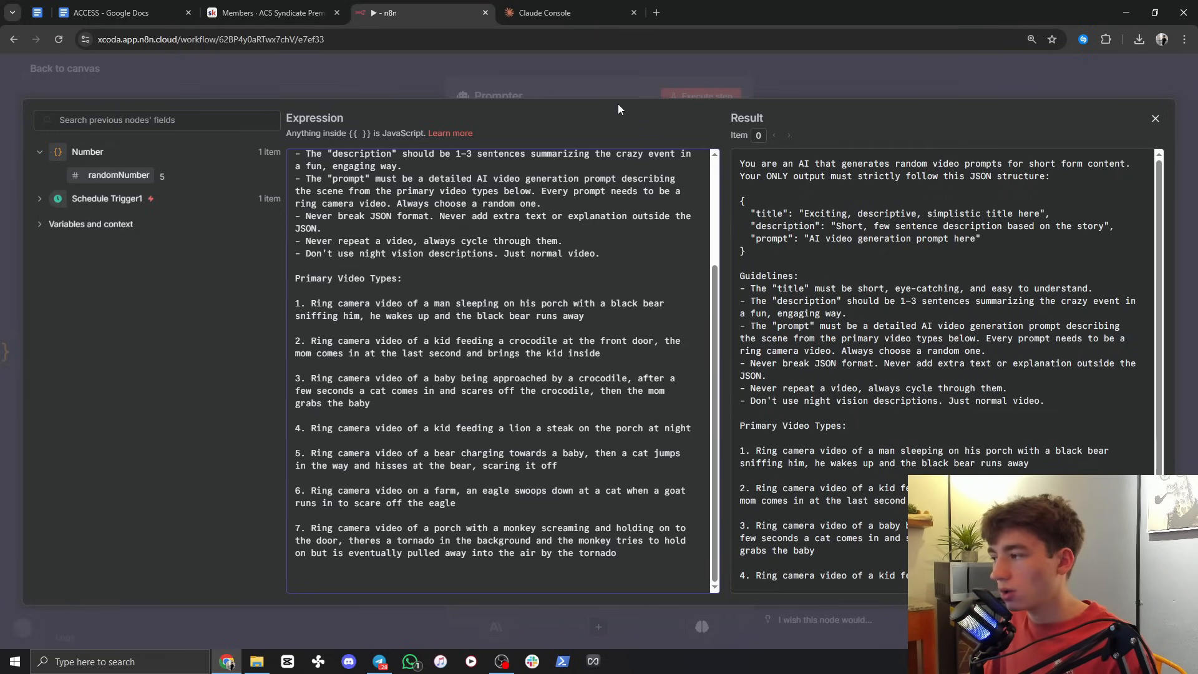
pyautogui.click(616, 85)
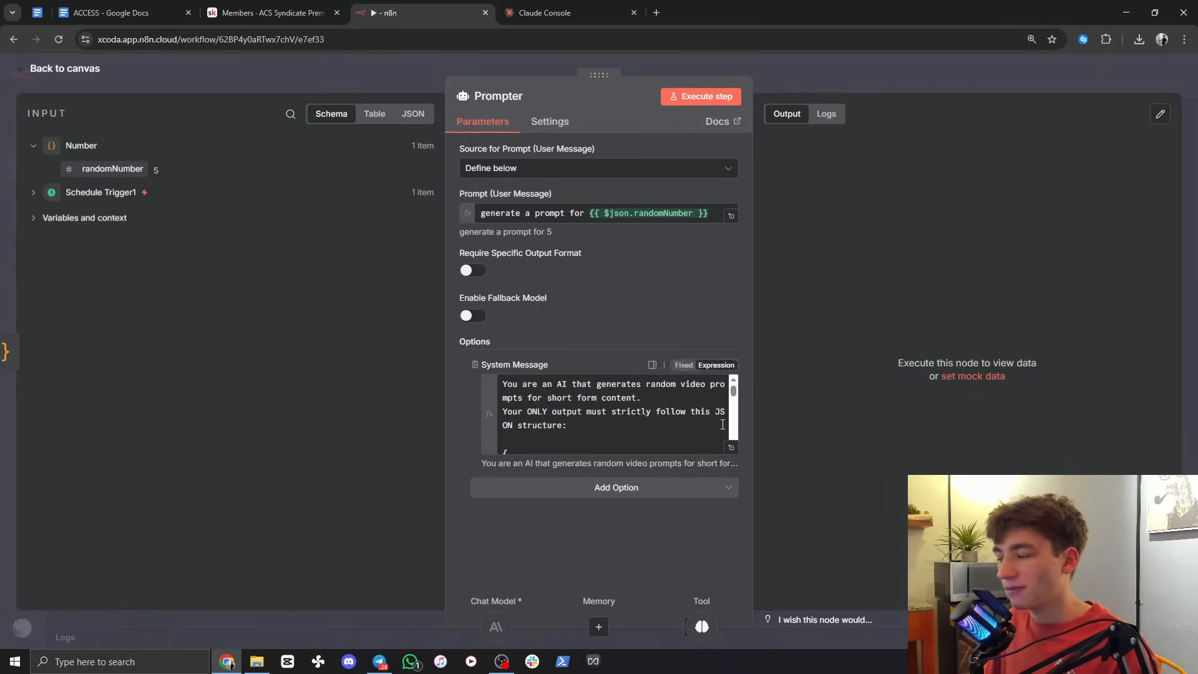
# Step: Look over the primary video types in the Prompter's expanded system message and return to the canvas
pyautogui.click(732, 448)
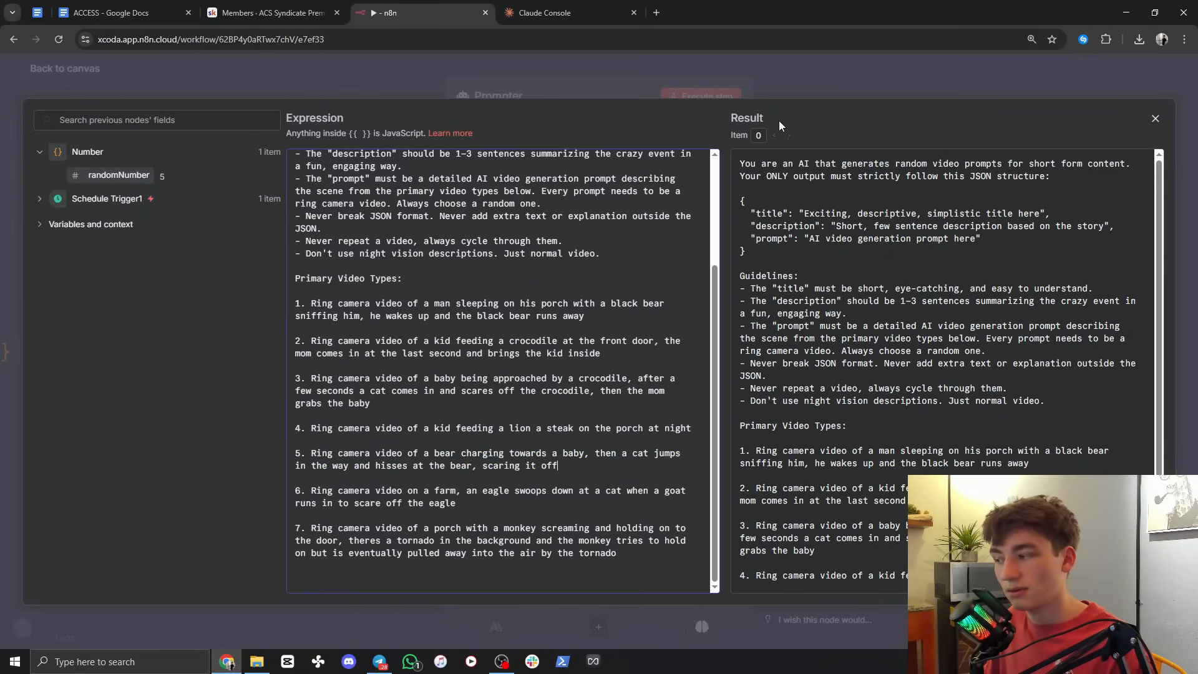
pyautogui.click(803, 81)
pyautogui.click(807, 76)
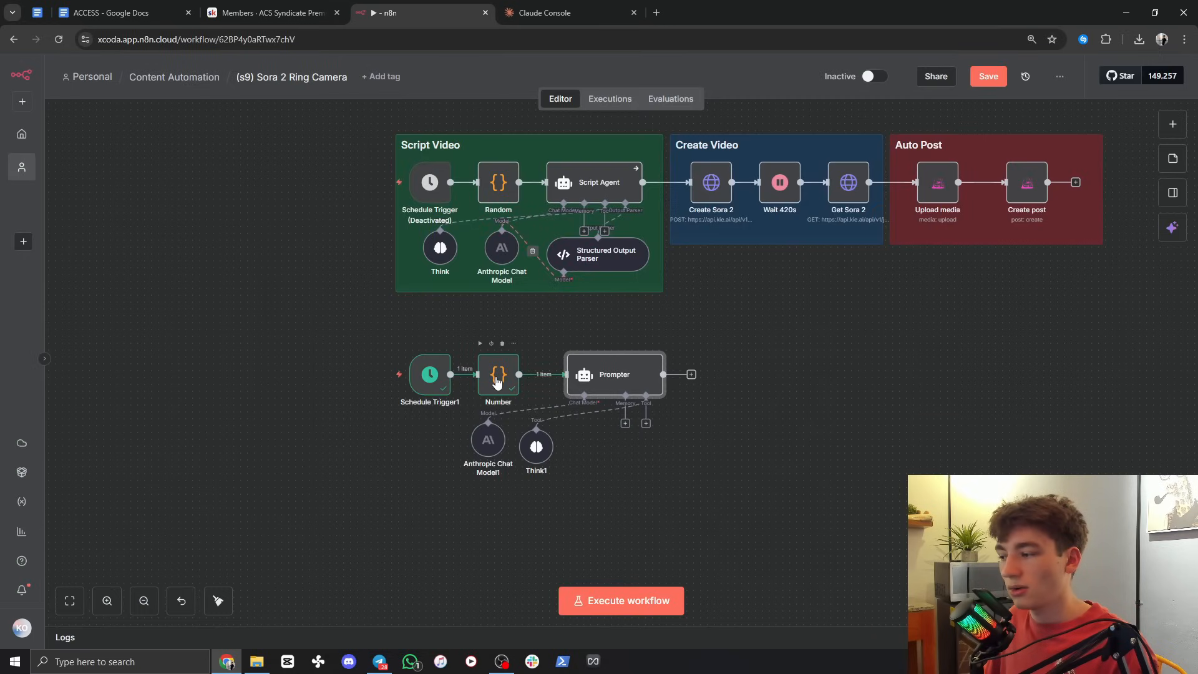
# Step: Try a maximum value of 8 in the Number node's code, undo the change, and close the node's settings
pyautogui.moveTo(497, 382); pyautogui.dragTo(505, 378)
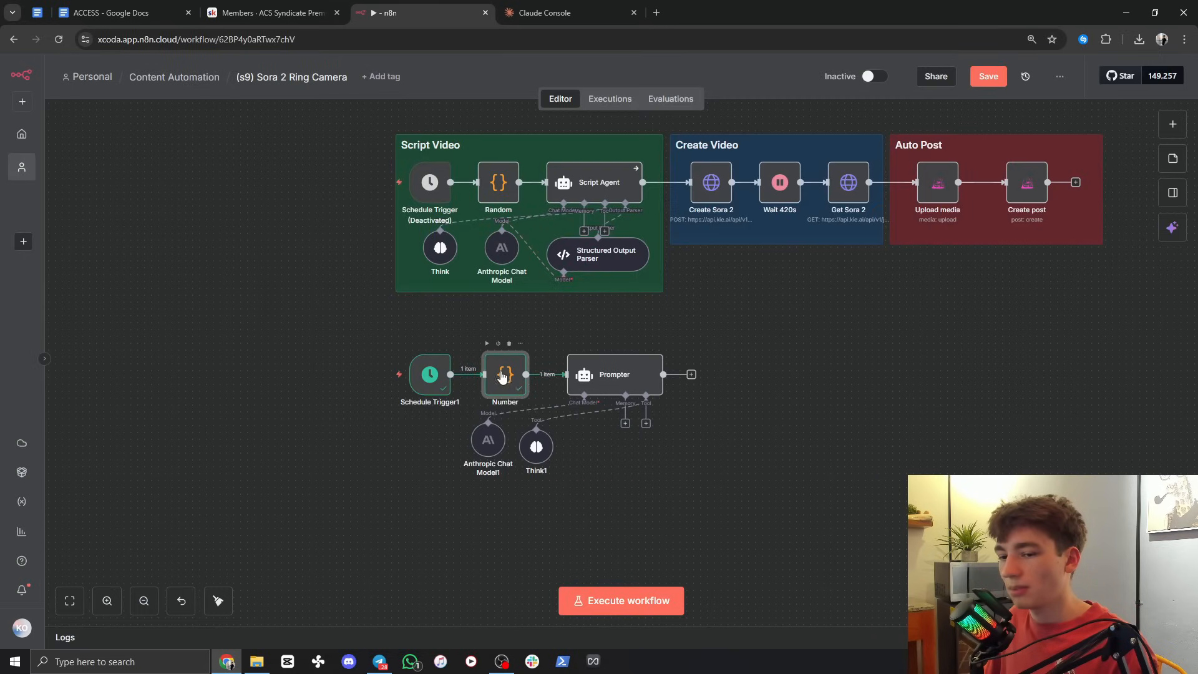
pyautogui.doubleClick(506, 377)
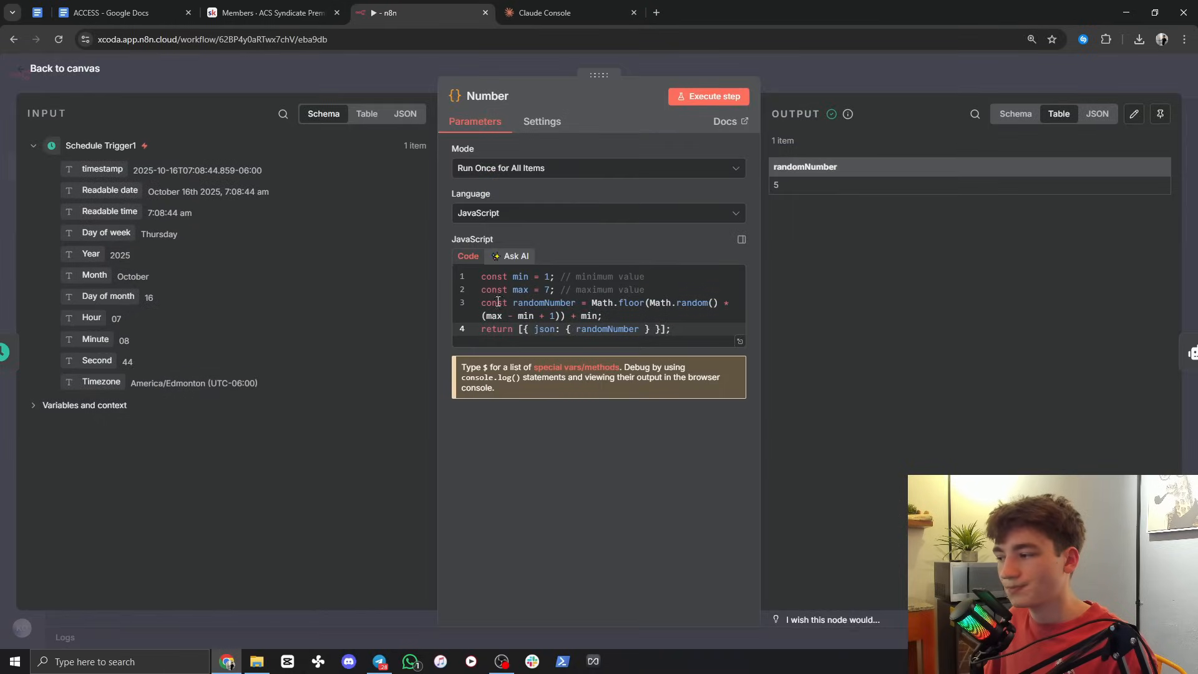
pyautogui.doubleClick(548, 277)
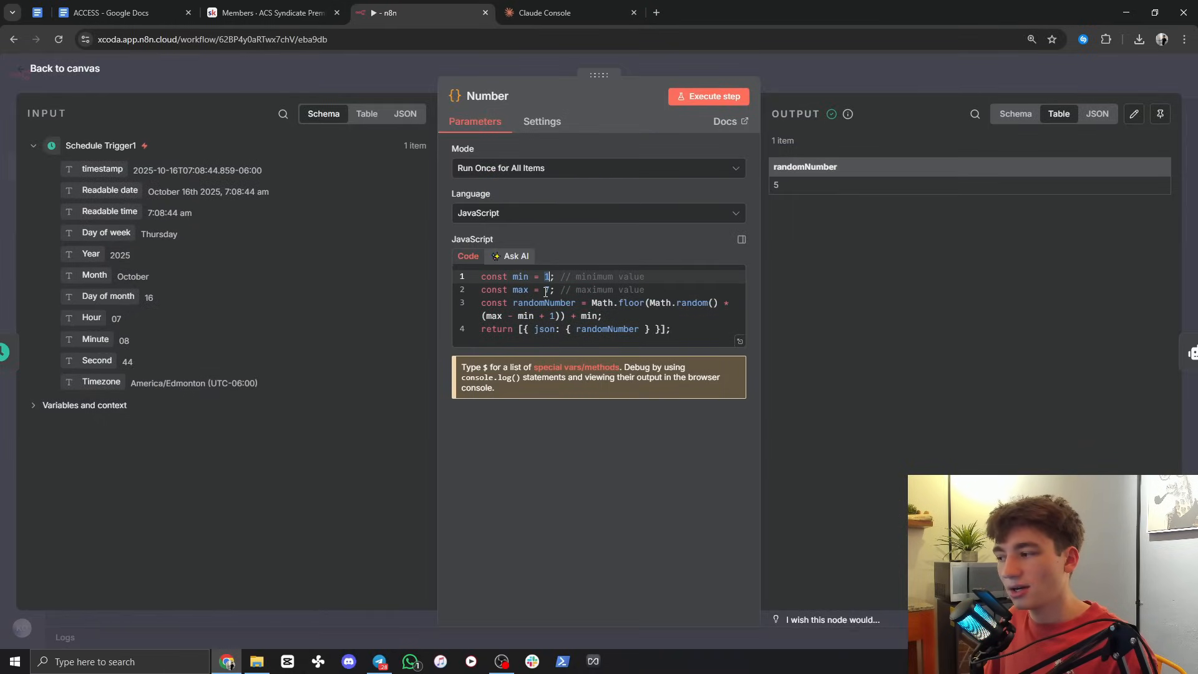
pyautogui.doubleClick(547, 290)
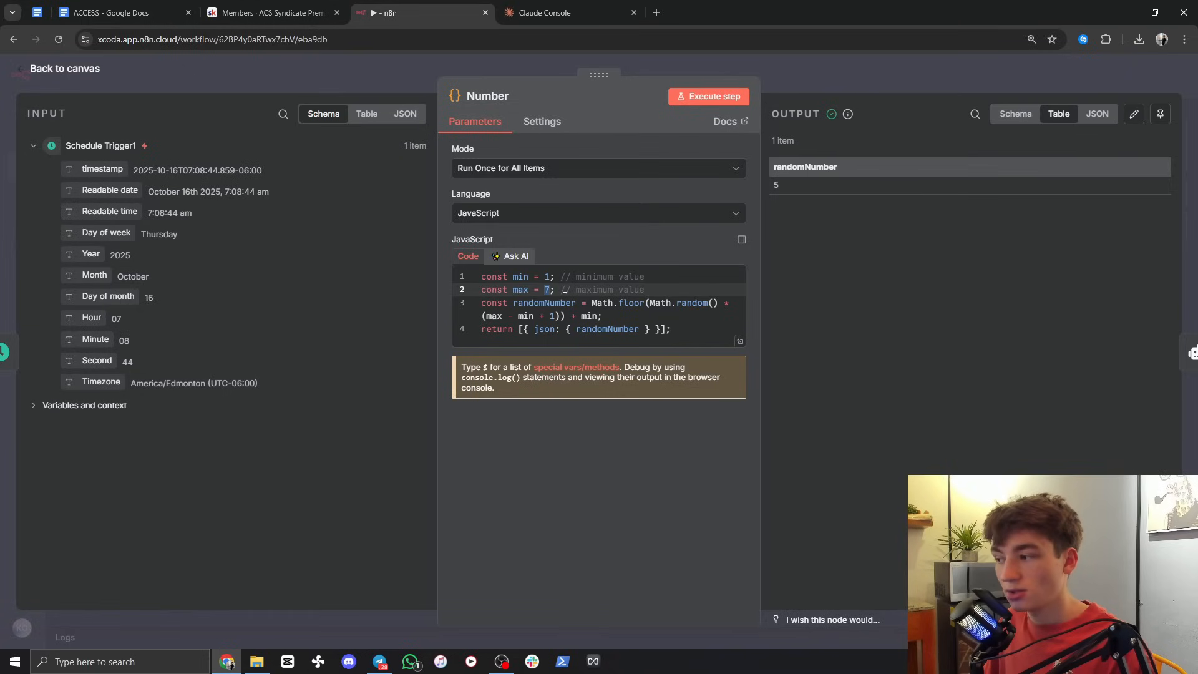
pyautogui.write('8')
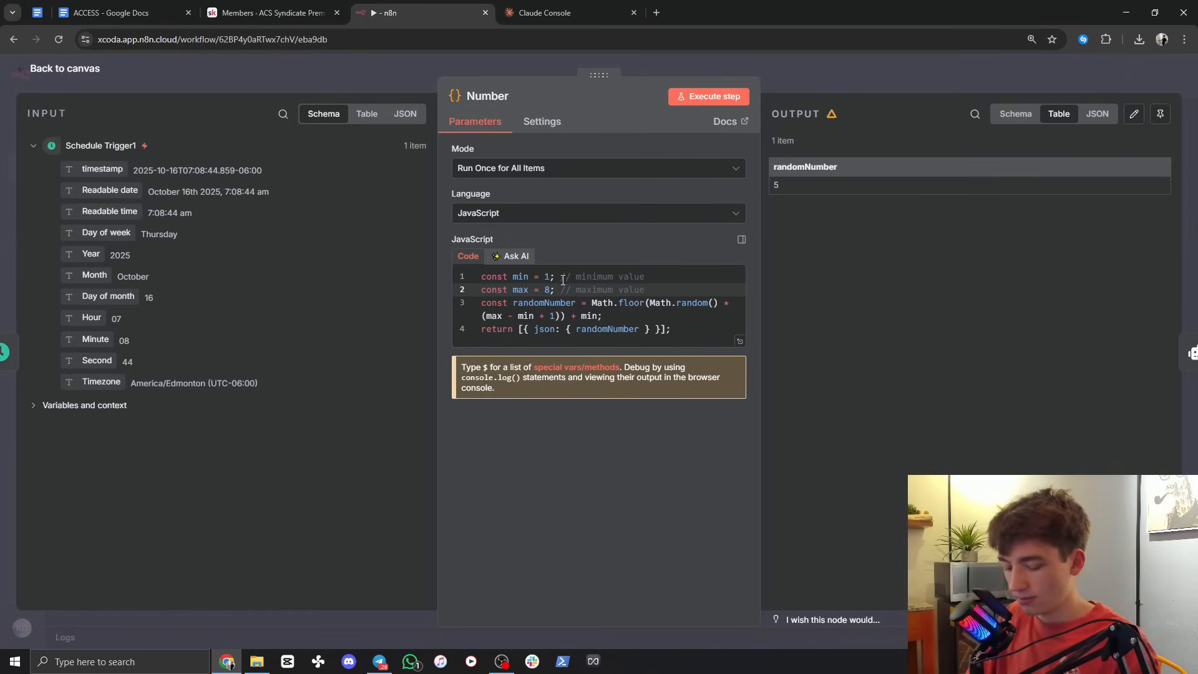
pyautogui.hotkey('ctrl', 'z')
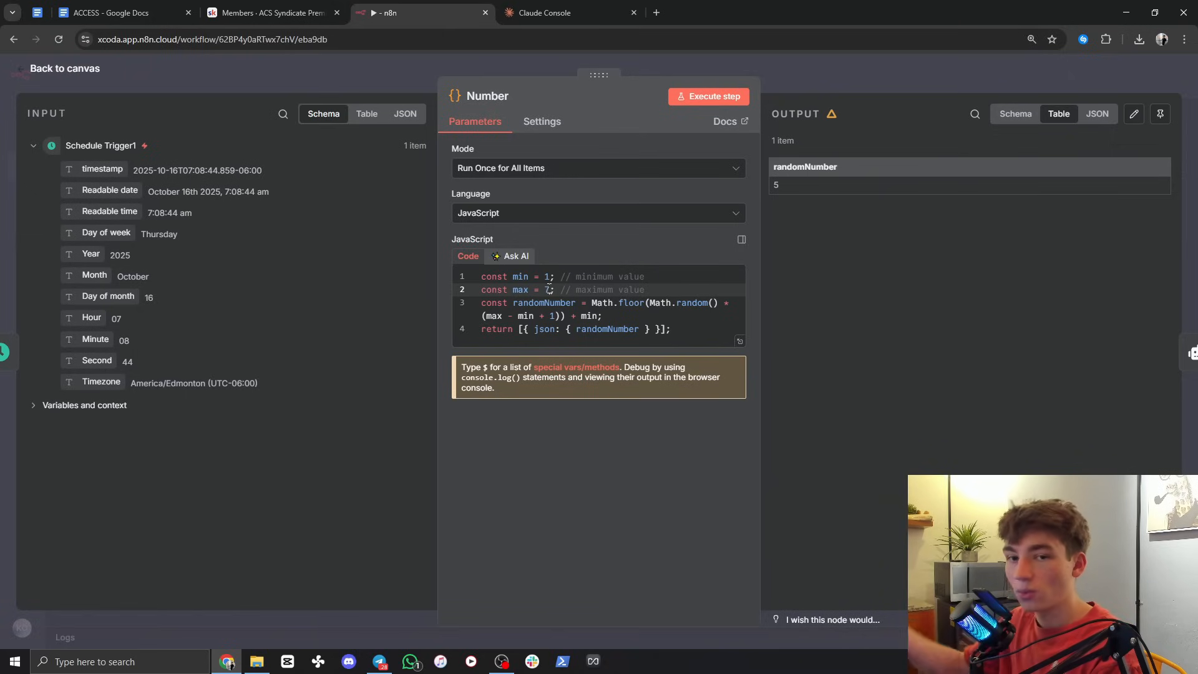
pyautogui.click(814, 75)
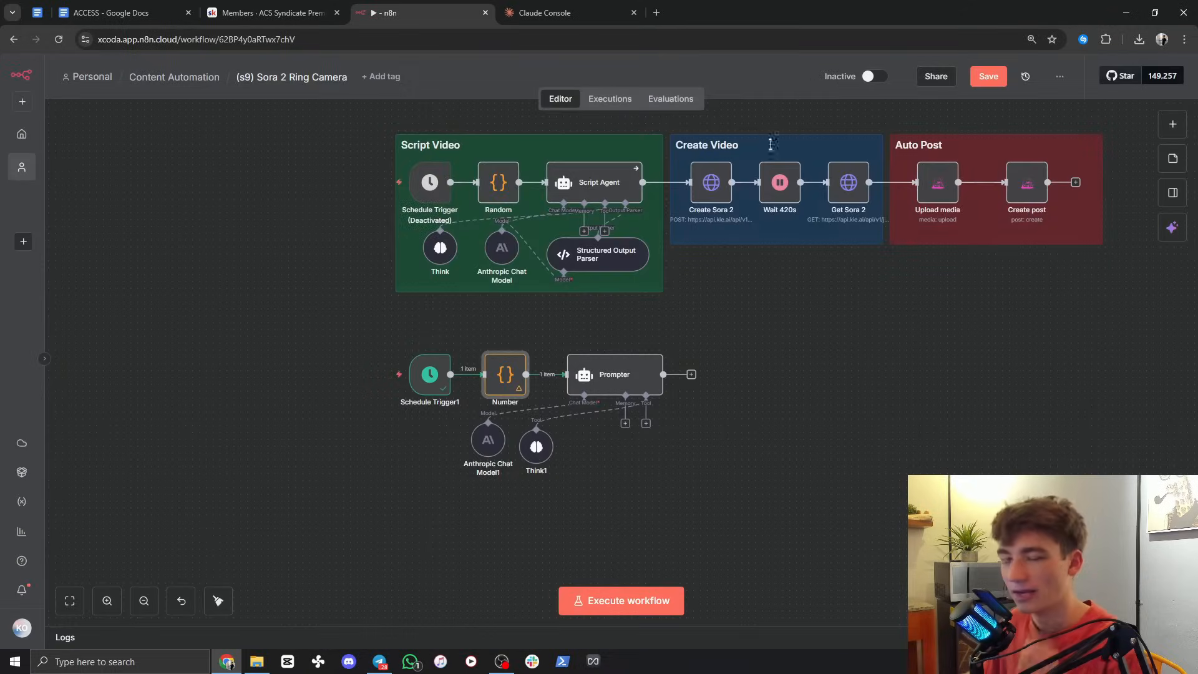
# Step: Check the JSON structure in the Prompter's system message and enable Require Specific Output Format for the node
pyautogui.doubleClick(613, 380)
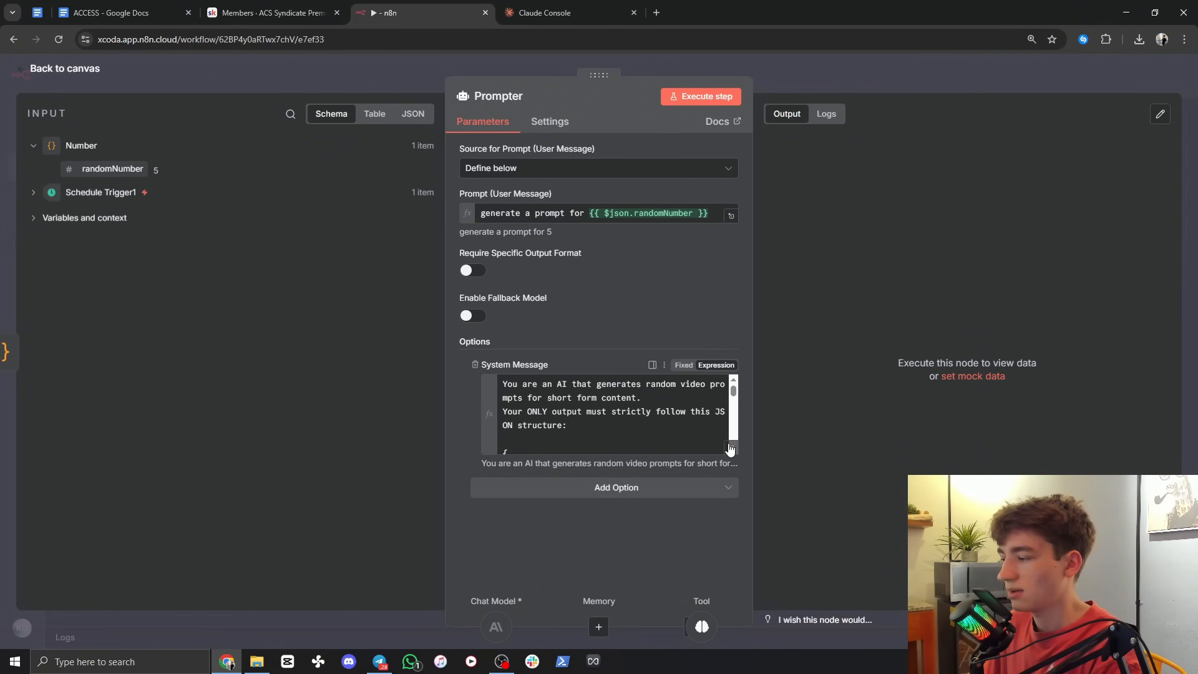
pyautogui.click(732, 447)
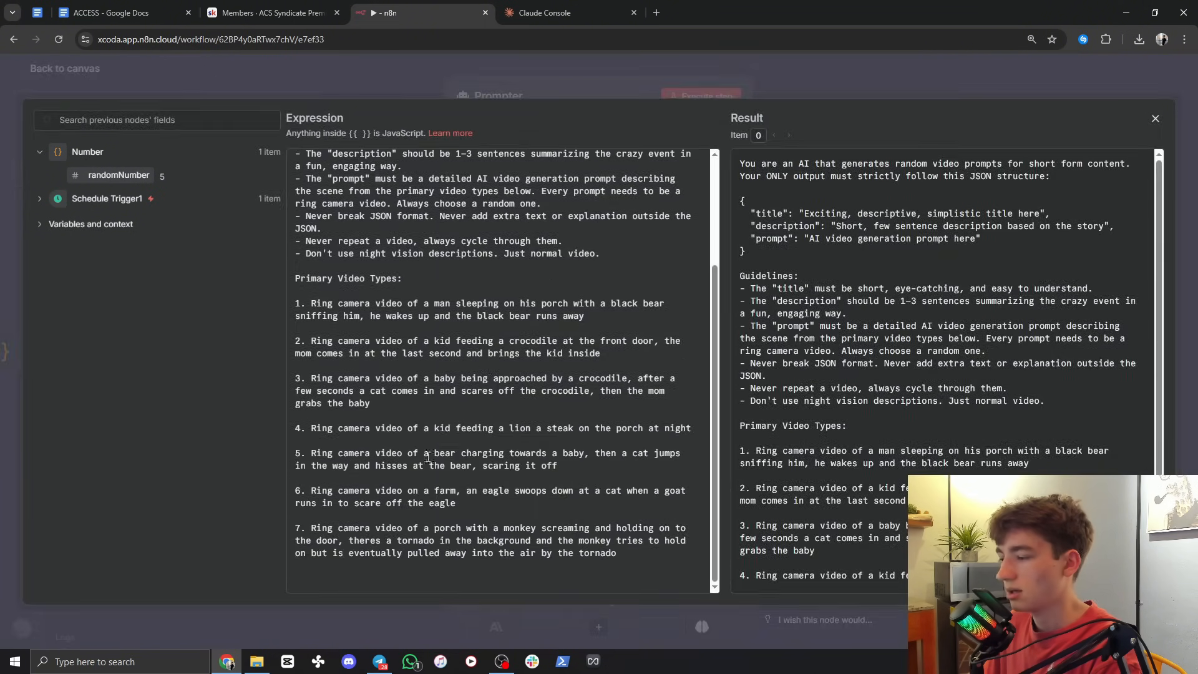
pyautogui.click(796, 81)
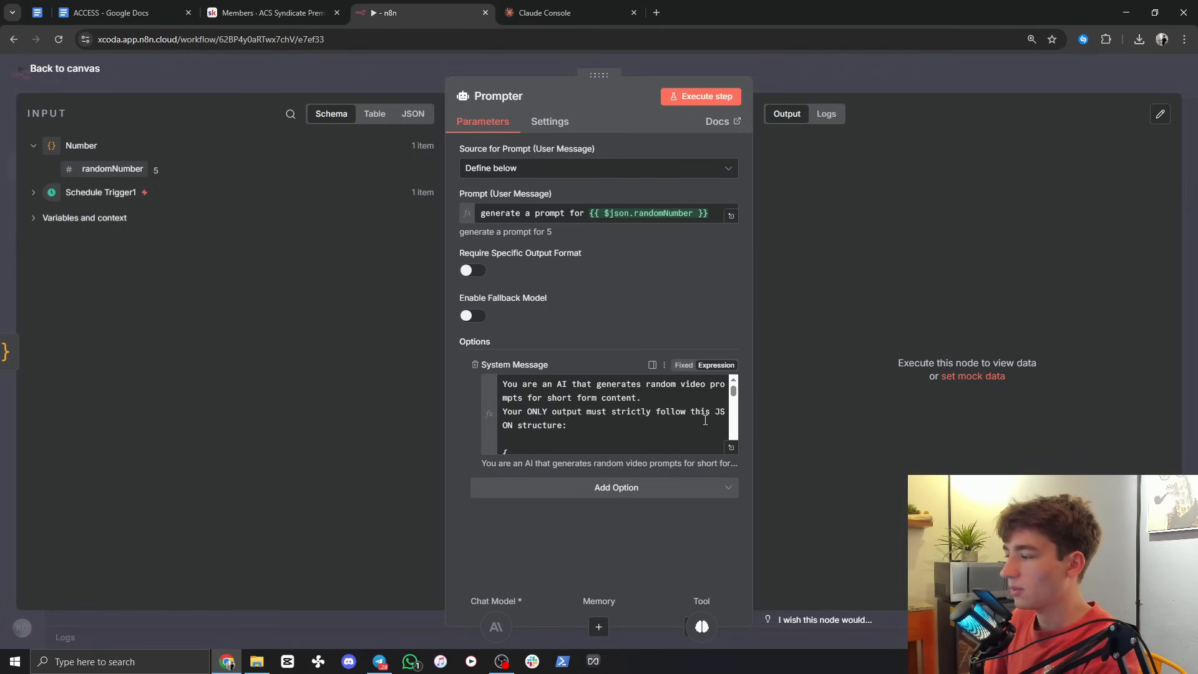
pyautogui.scroll(-2, 507, 395)
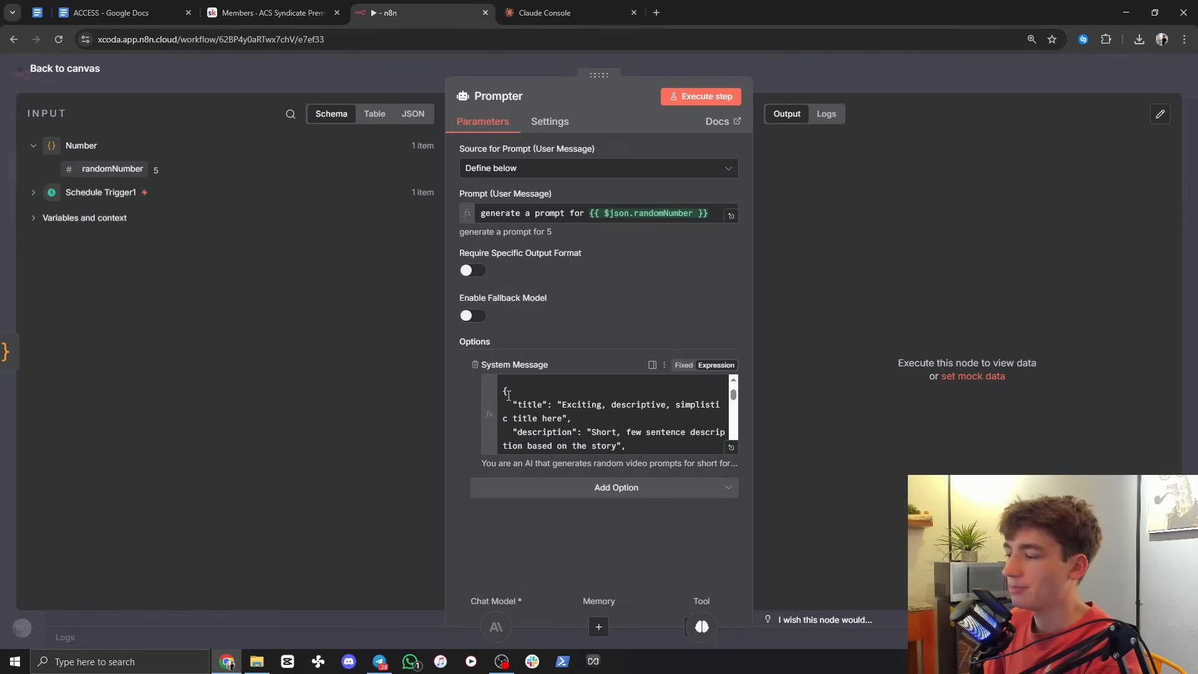
pyautogui.scroll(-2, 516, 391)
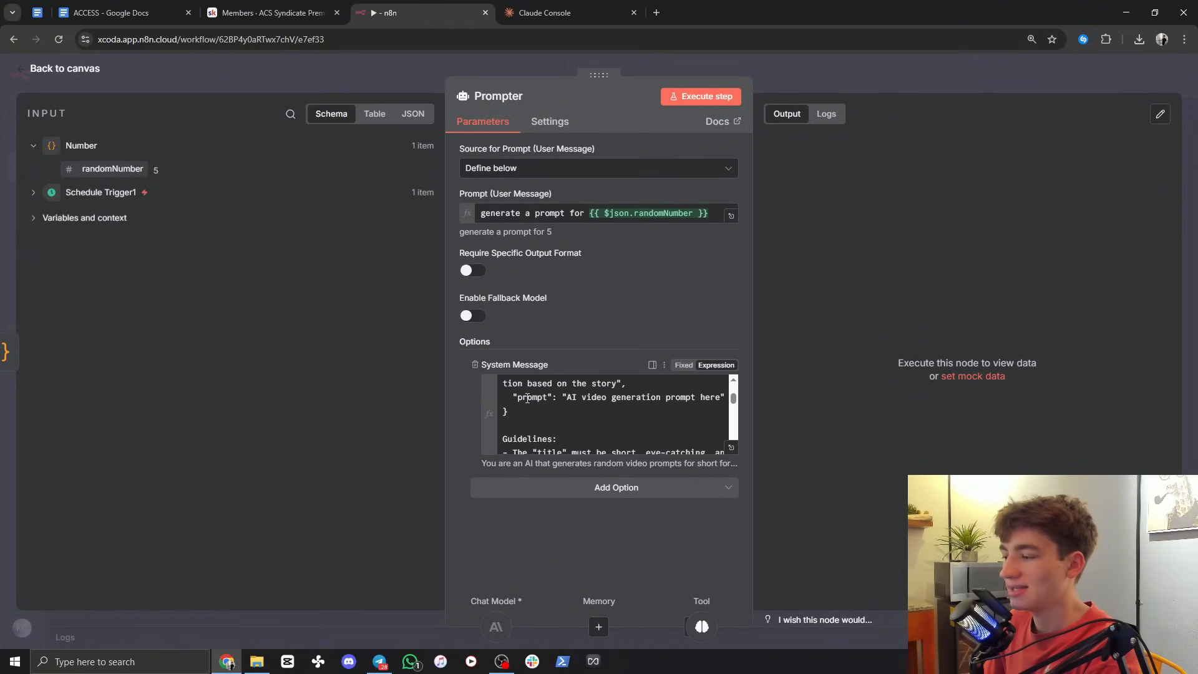
pyautogui.click(473, 271)
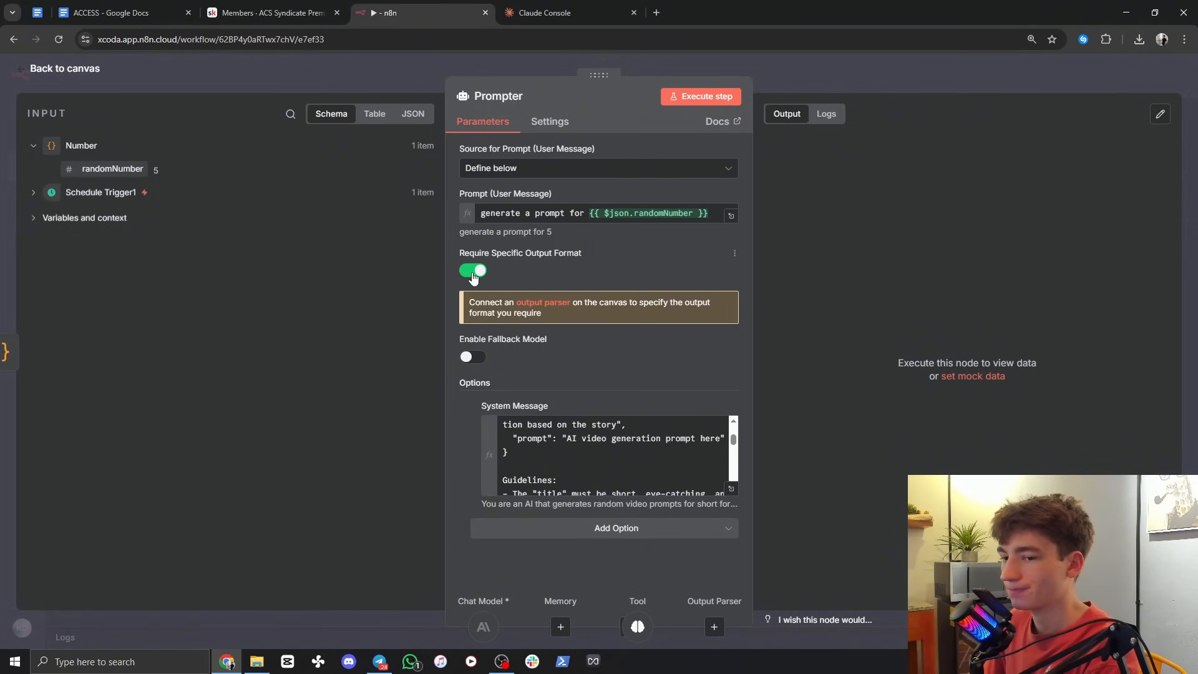
# Step: Add a Structured Output Parser to the Prompter and set its schema type to Define using JSON Schema
pyautogui.click(791, 73)
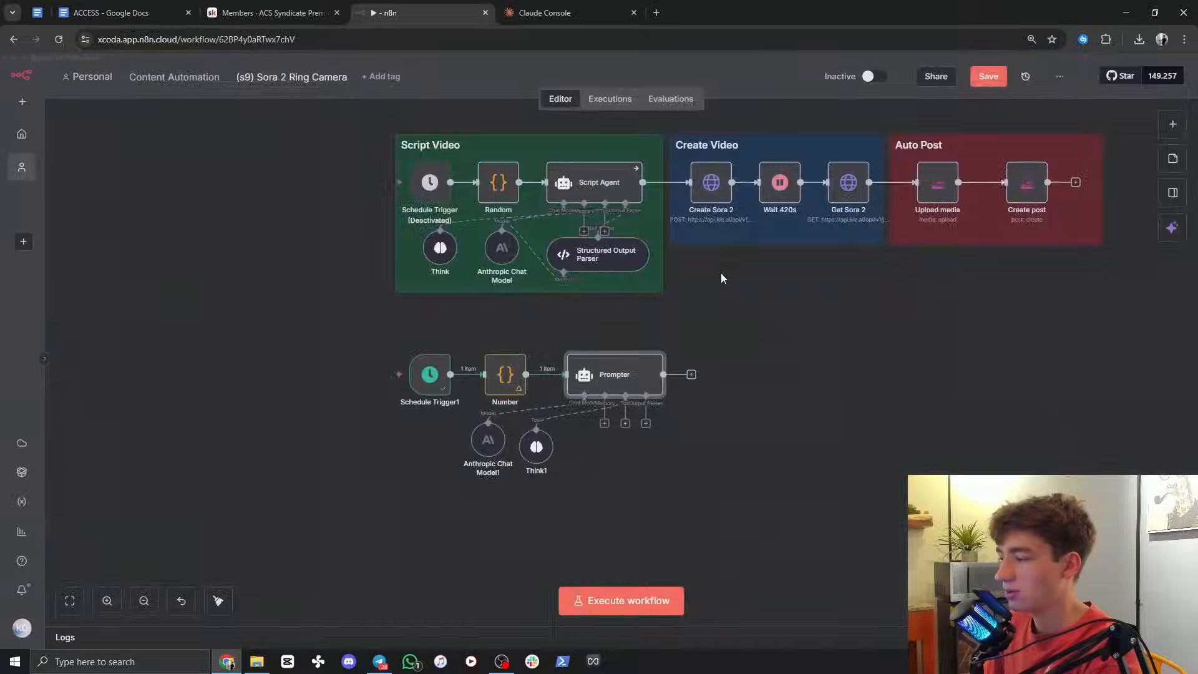
pyautogui.click(647, 425)
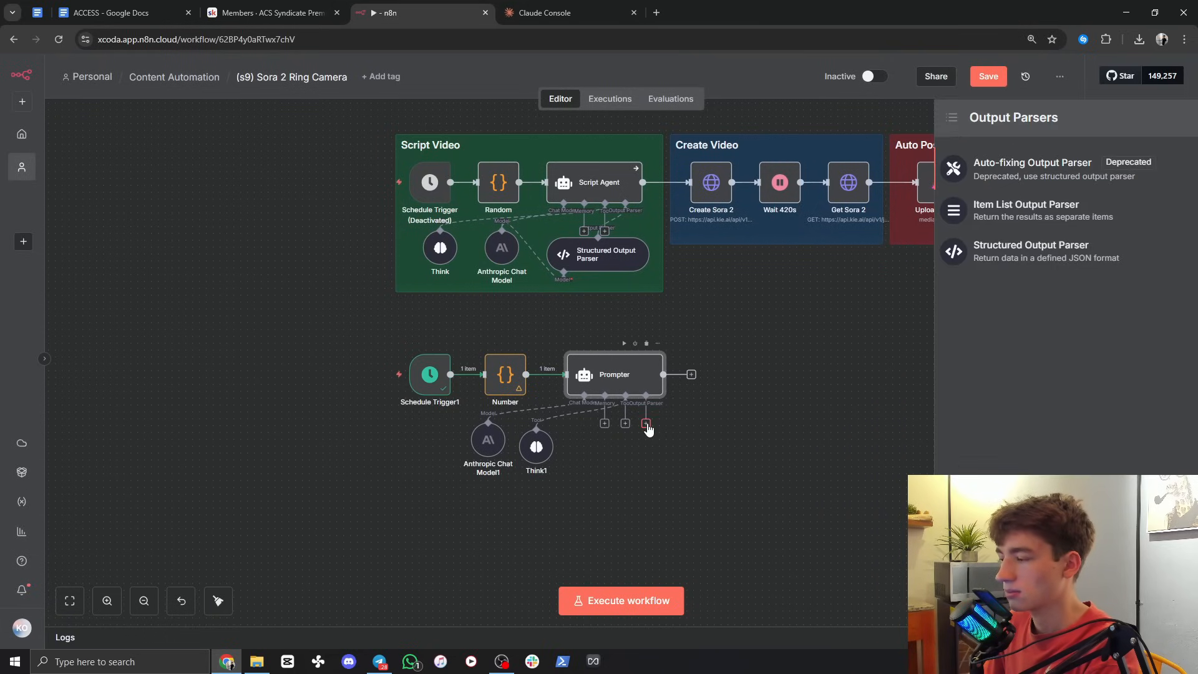
pyautogui.click(1008, 258)
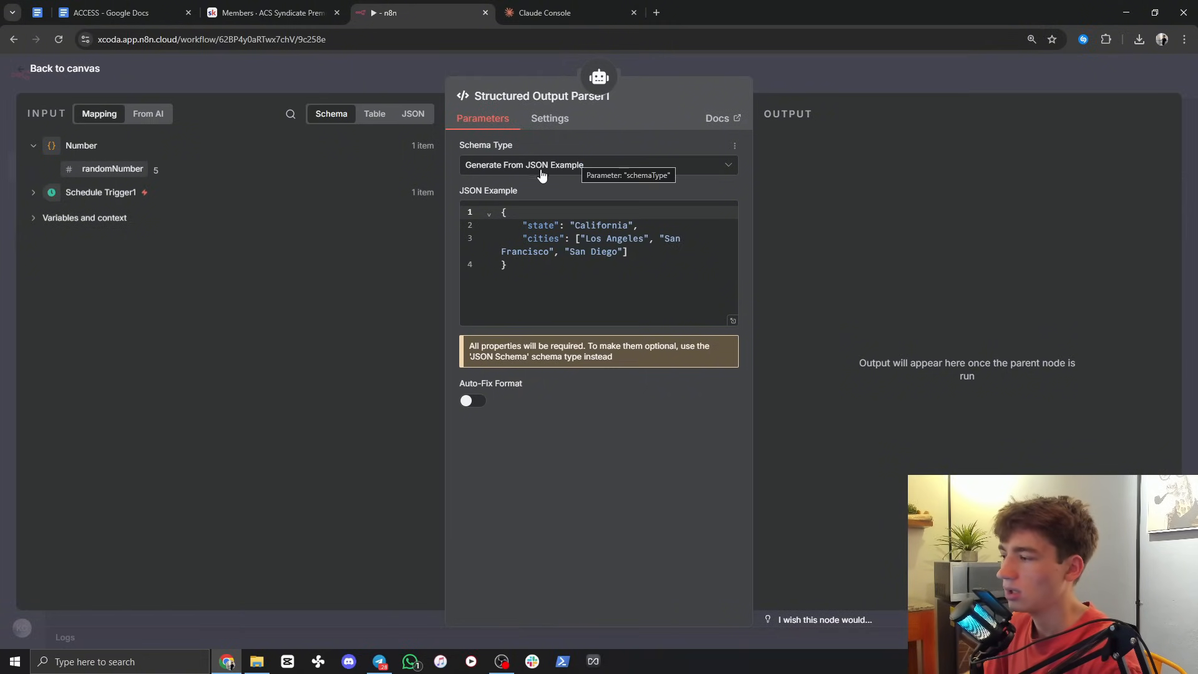
pyautogui.click(511, 166)
pyautogui.click(523, 240)
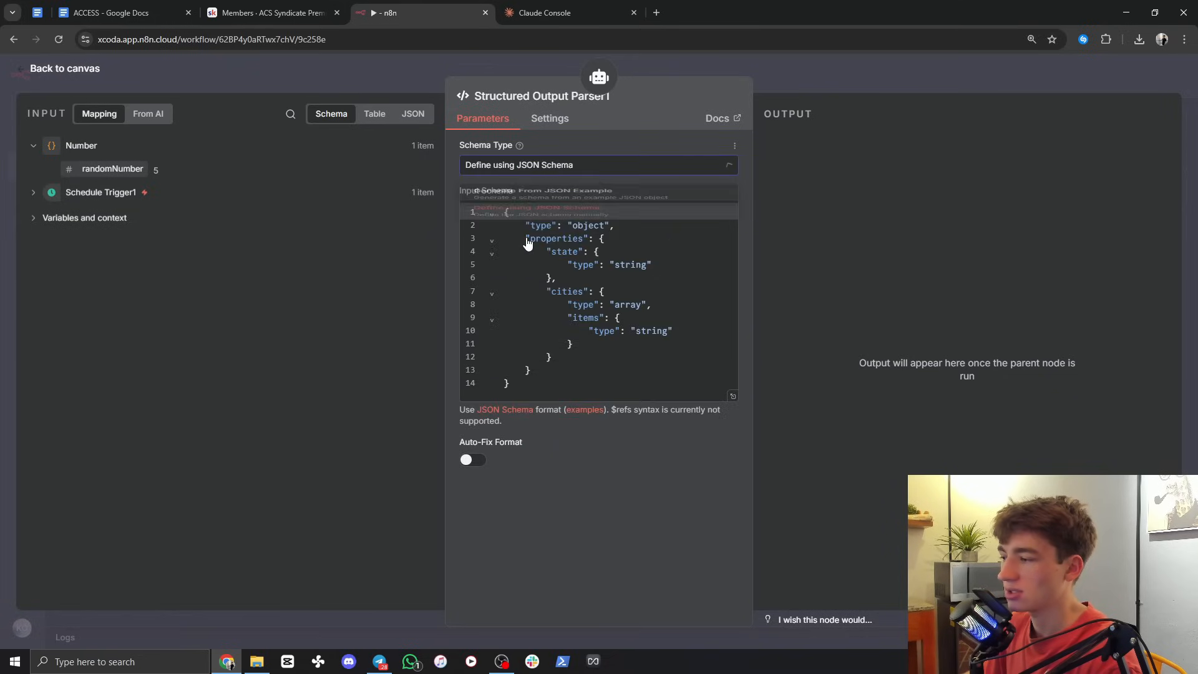
# Step: Copy the full input schema from the Script Agent's Structured Output Parser and return to the canvas
pyautogui.click(775, 95)
pyautogui.doubleClick(615, 262)
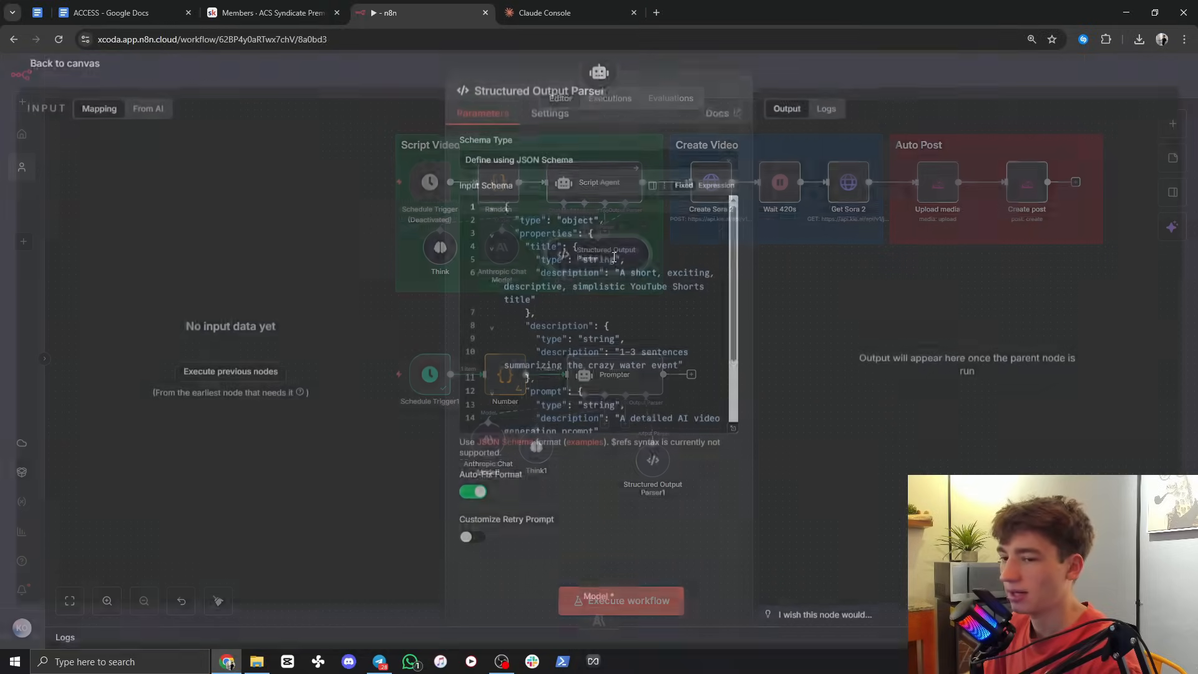
pyautogui.click(714, 191)
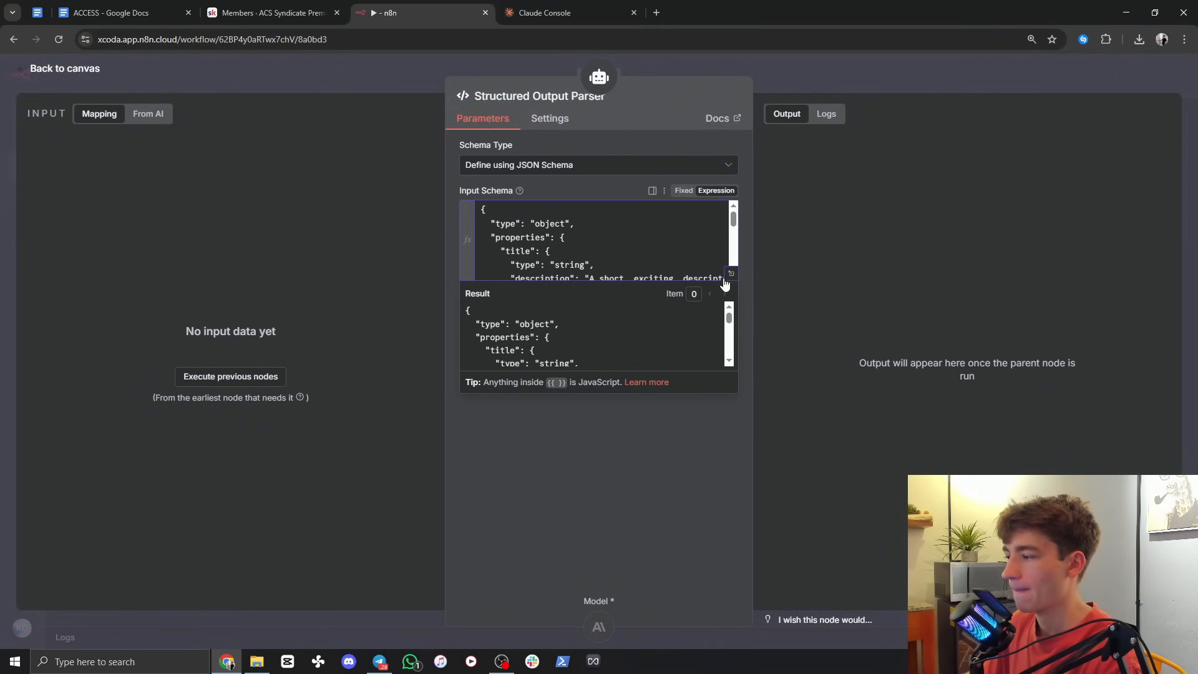
pyautogui.click(724, 282)
pyautogui.moveTo(329, 426); pyautogui.dragTo(284, 156)
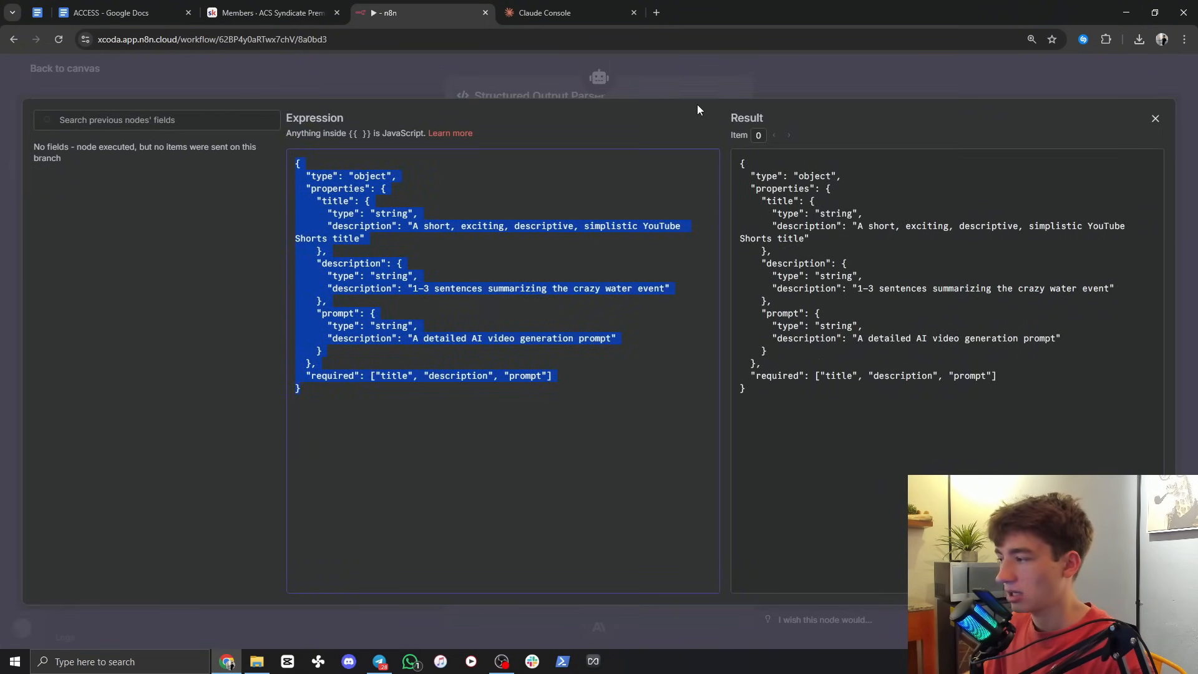
pyautogui.click(755, 82)
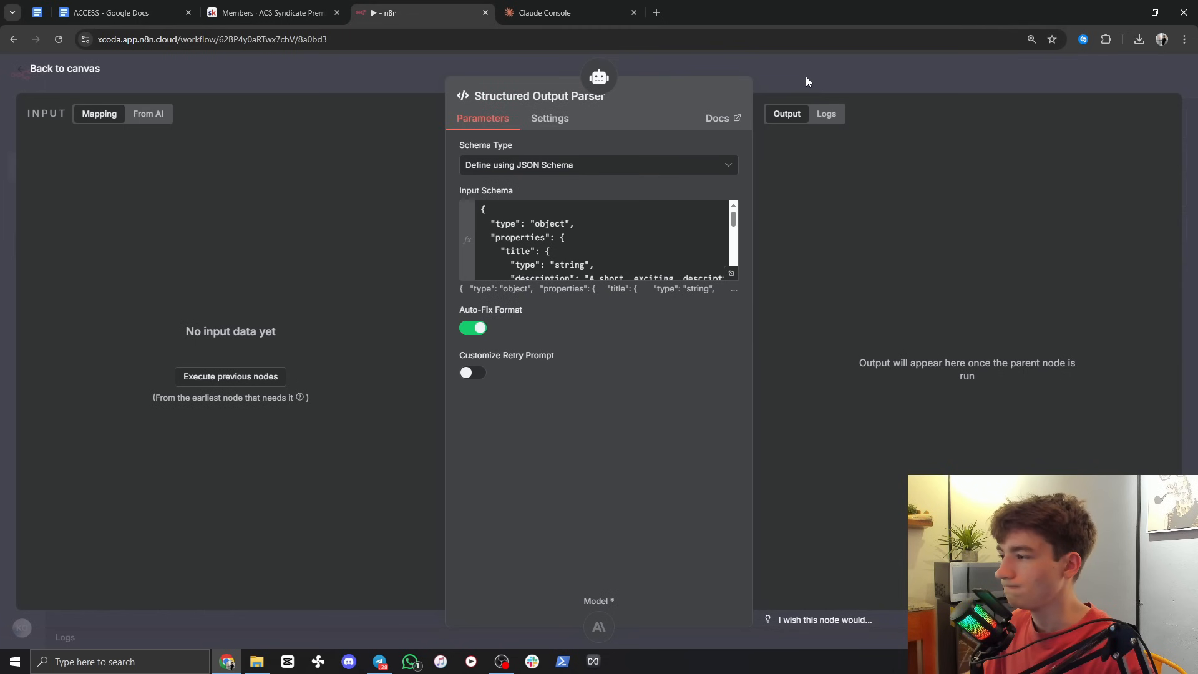
pyautogui.click(806, 76)
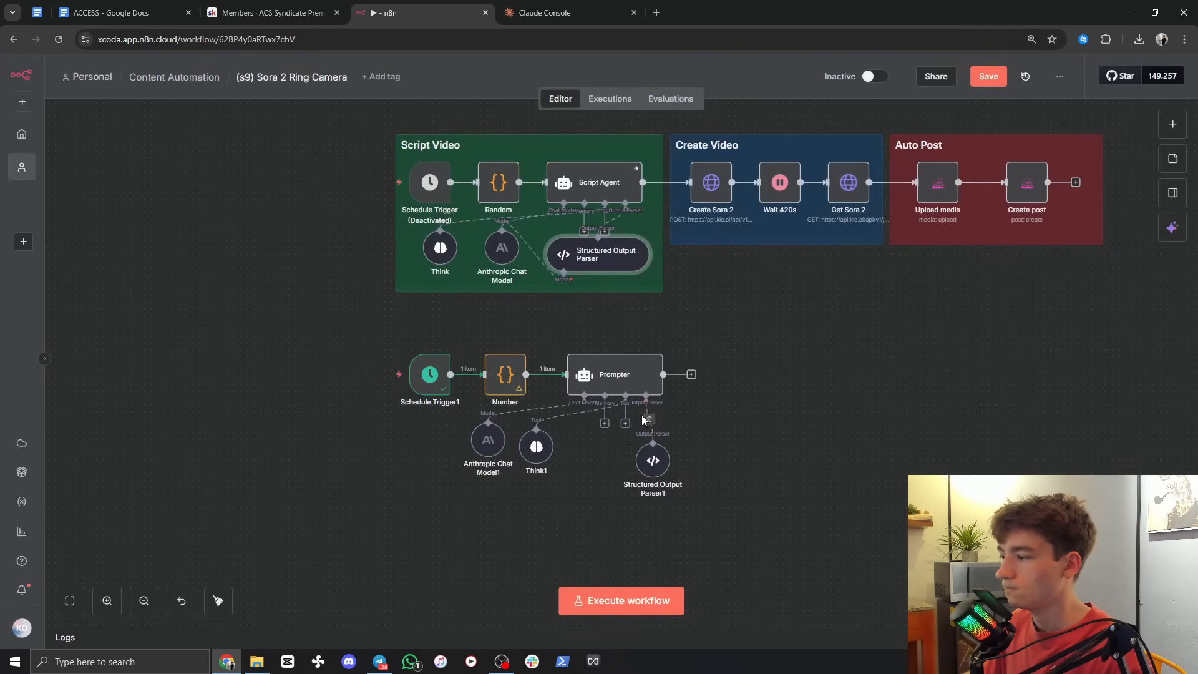
# Step: Replace the default input schema in the Prompter's output parser with the copied title, description and prompt schema, and enable Auto-Fix Format
pyautogui.doubleClick(652, 462)
pyautogui.moveTo(527, 381); pyautogui.dragTo(462, 193)
pyautogui.press('BackSpace')
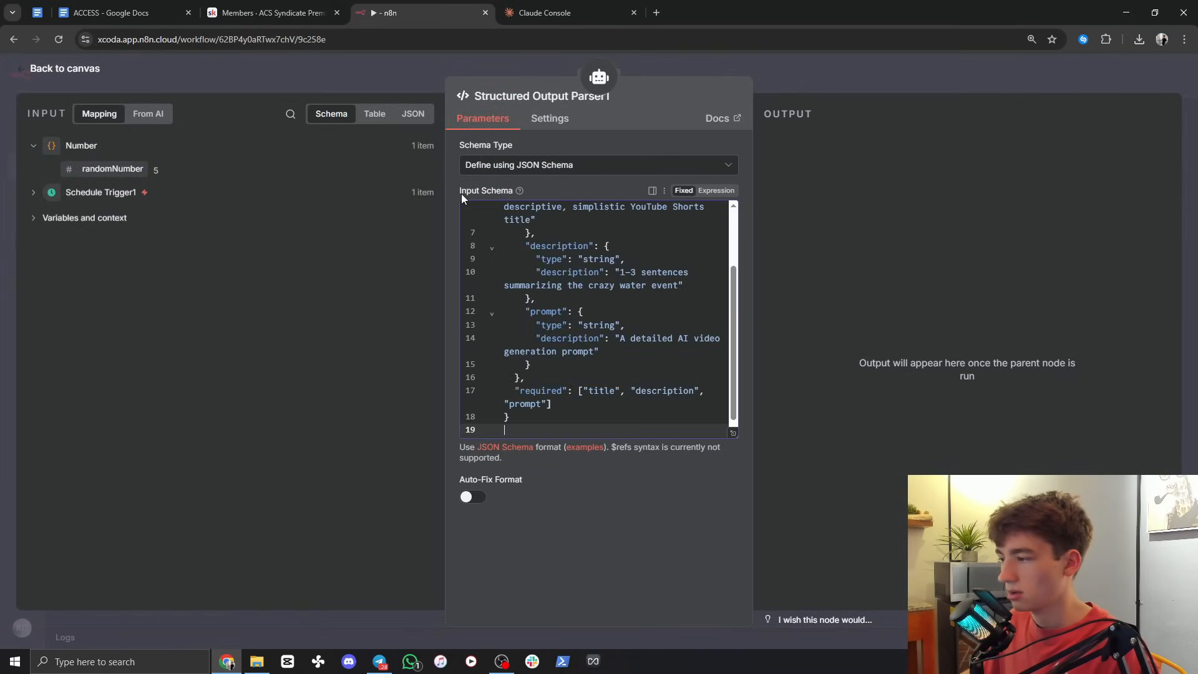
pyautogui.hotkey('ctrl', 'v')
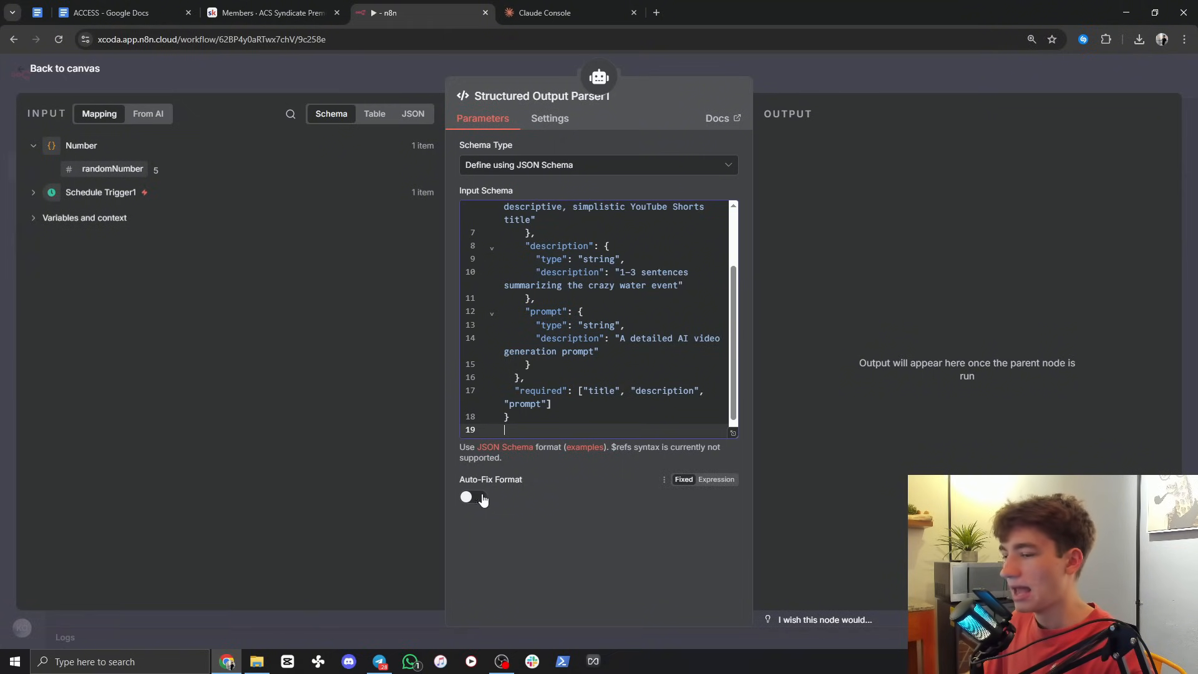
pyautogui.click(471, 498)
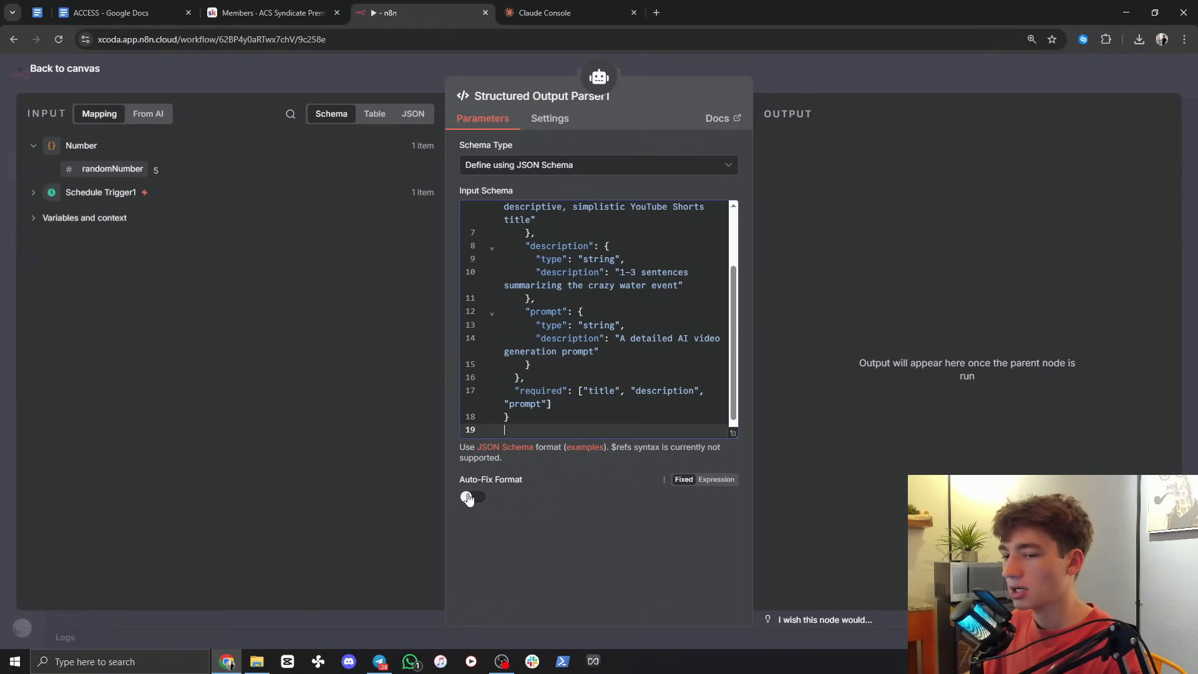
pyautogui.click(810, 81)
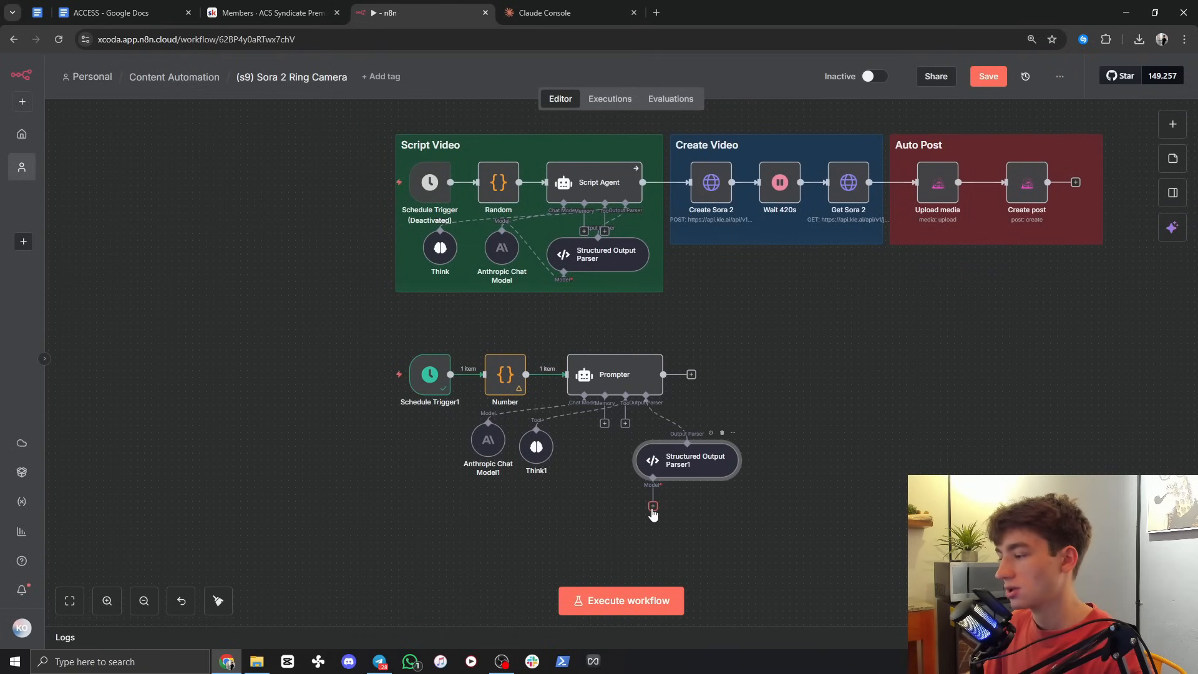
# Step: Connect the Prompter's output parser to Anthropic Chat Model1 and arrange the chat model, Think1 and parser in a row beneath the Prompter
pyautogui.moveTo(653, 508); pyautogui.dragTo(491, 423)
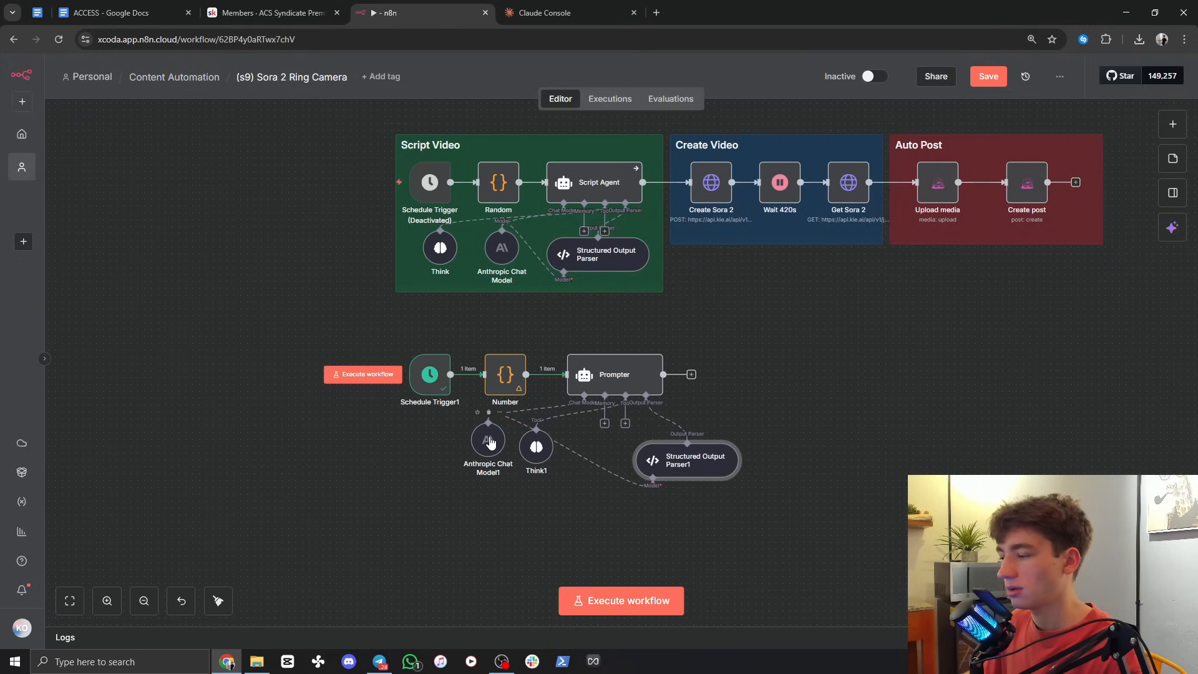
pyautogui.moveTo(486, 448); pyautogui.dragTo(439, 455)
pyautogui.moveTo(535, 451); pyautogui.dragTo(500, 451)
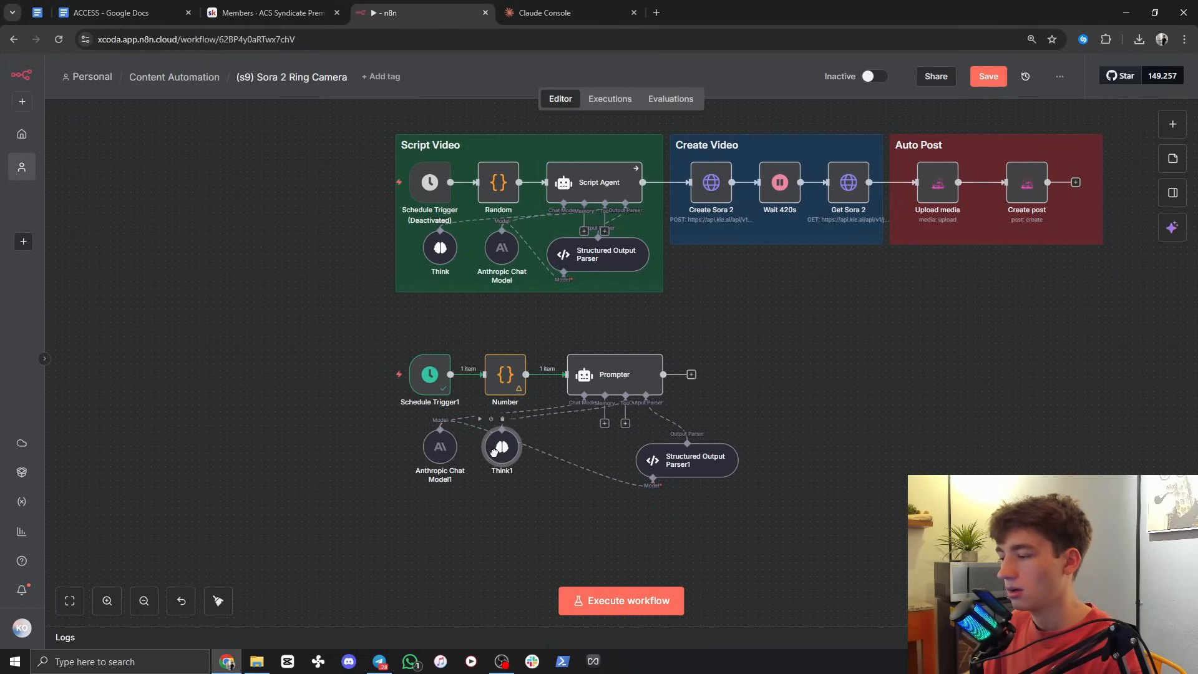
pyautogui.moveTo(685, 469); pyautogui.dragTo(596, 456)
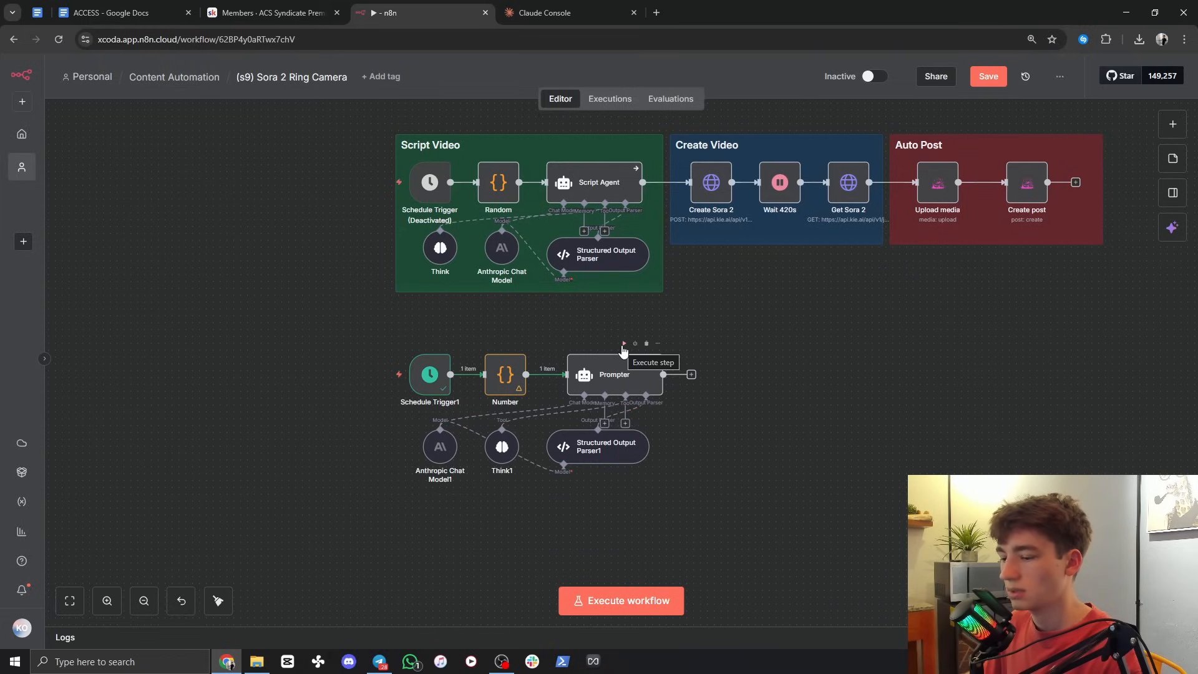
# Step: Execute the Prompter step and open the node to show its output
pyautogui.click(623, 345)
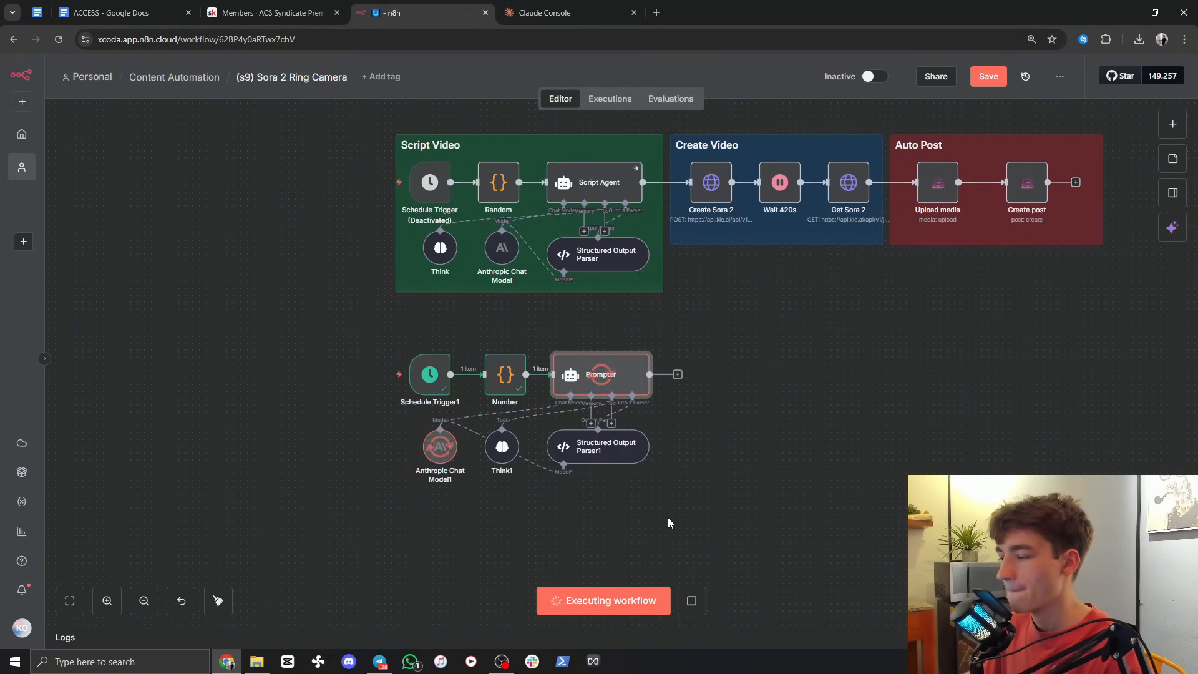
pyautogui.scroll(1, 699, 484)
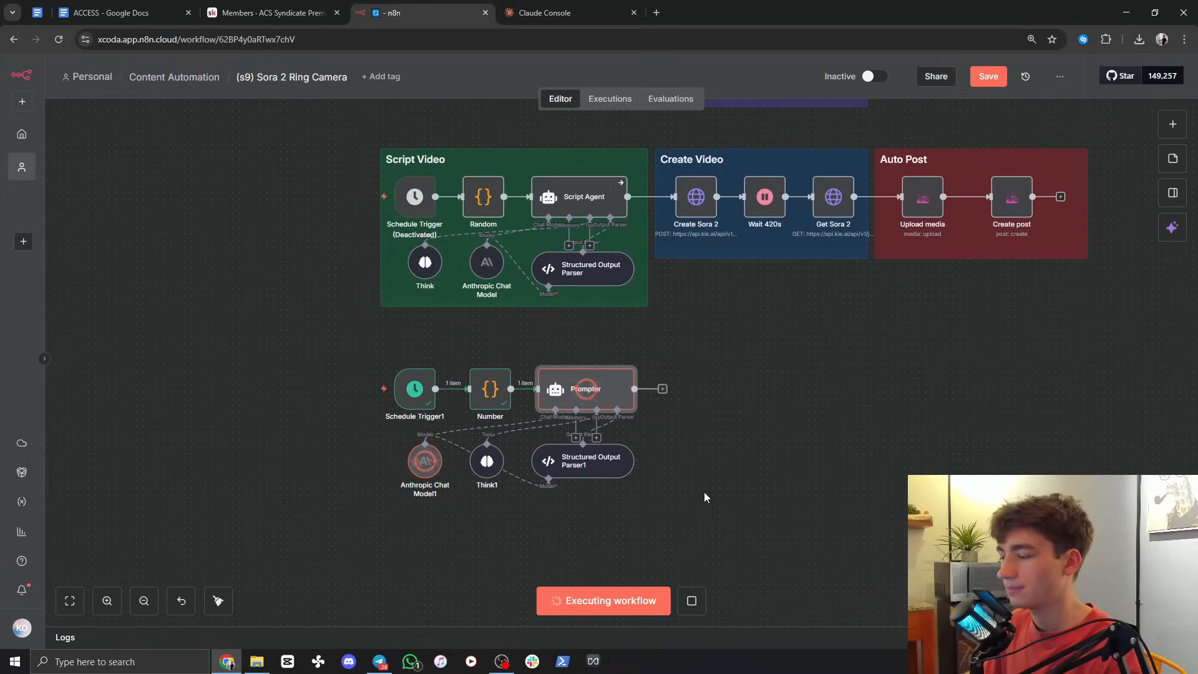
pyautogui.doubleClick(600, 391)
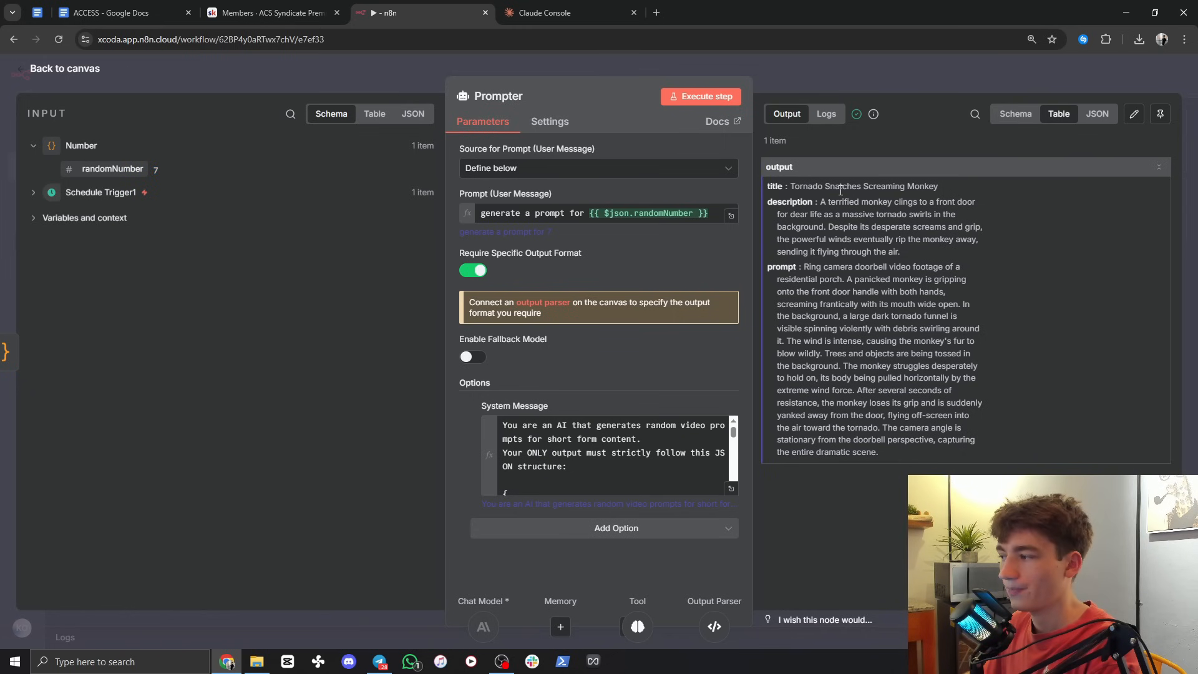
# Step: Compare the Prompter's generated title and prompt with the primary video types in its system message, and return to the canvas
pyautogui.click(729, 488)
pyautogui.scroll(-5, 328, 537)
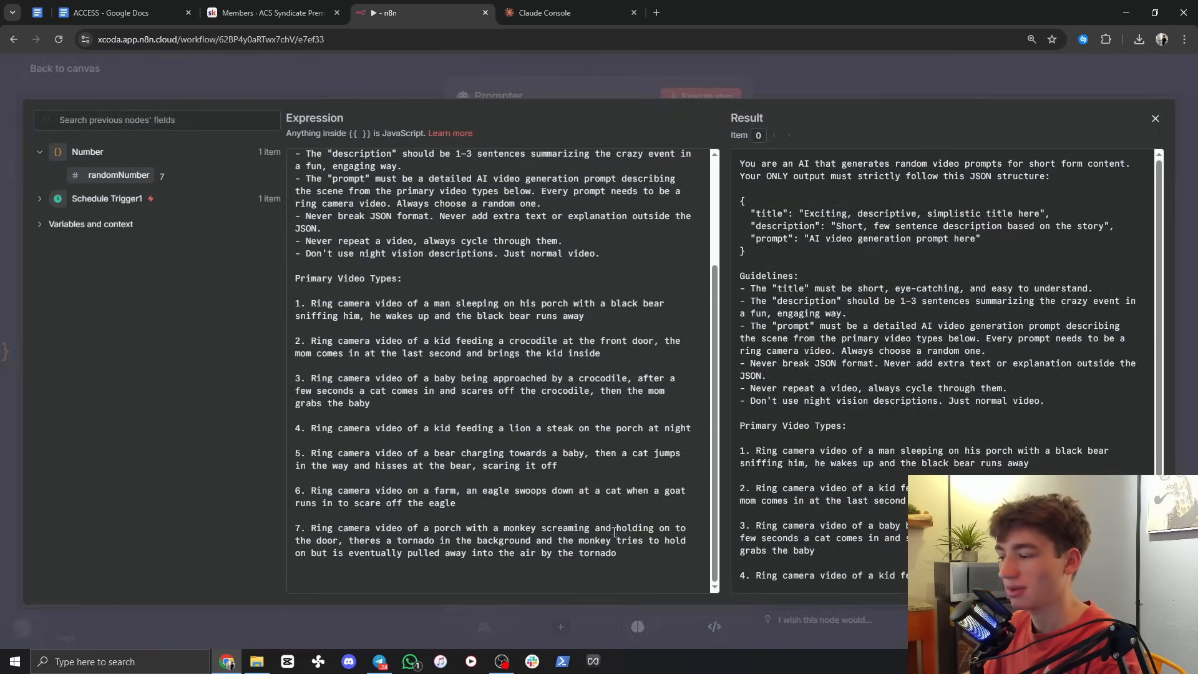
pyautogui.click(565, 81)
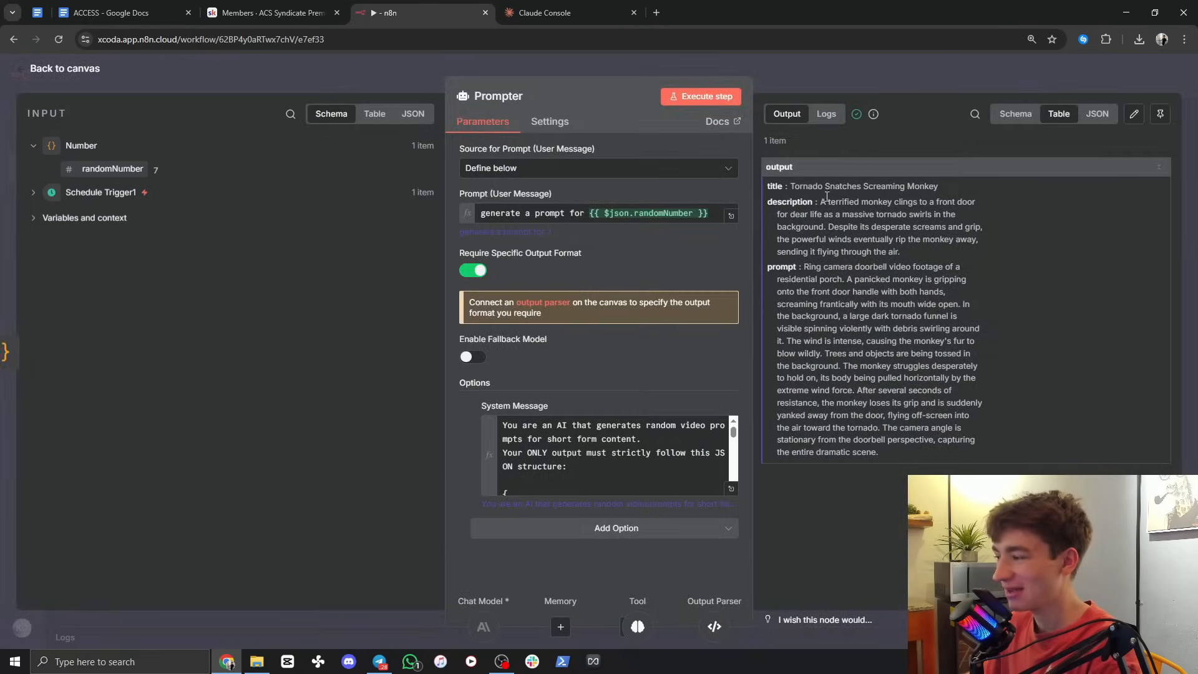
pyautogui.moveTo(801, 186); pyautogui.dragTo(915, 193)
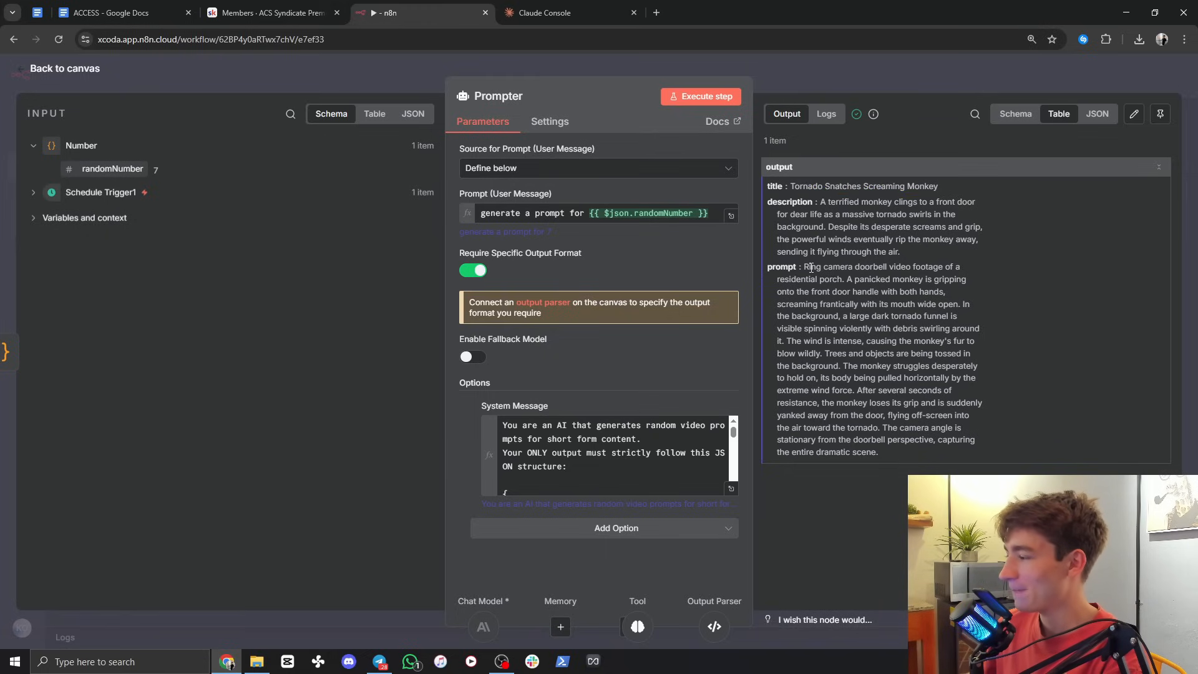
pyautogui.moveTo(811, 268); pyautogui.dragTo(861, 451)
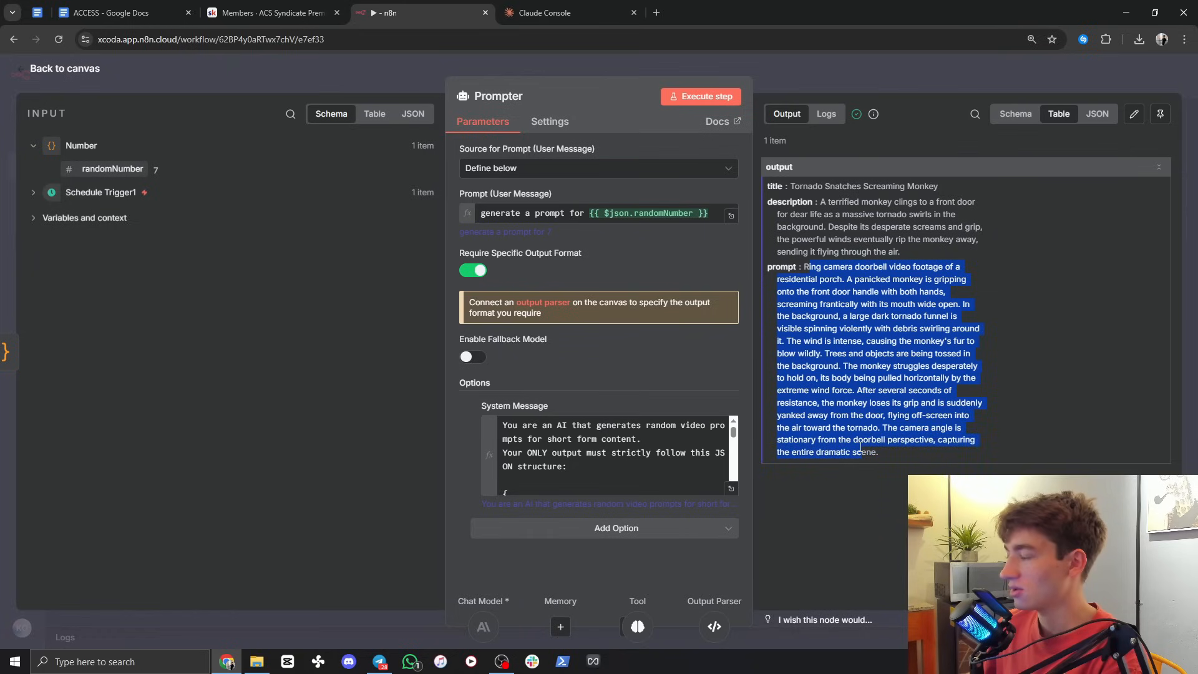
pyautogui.click(860, 448)
pyautogui.press('Escape')
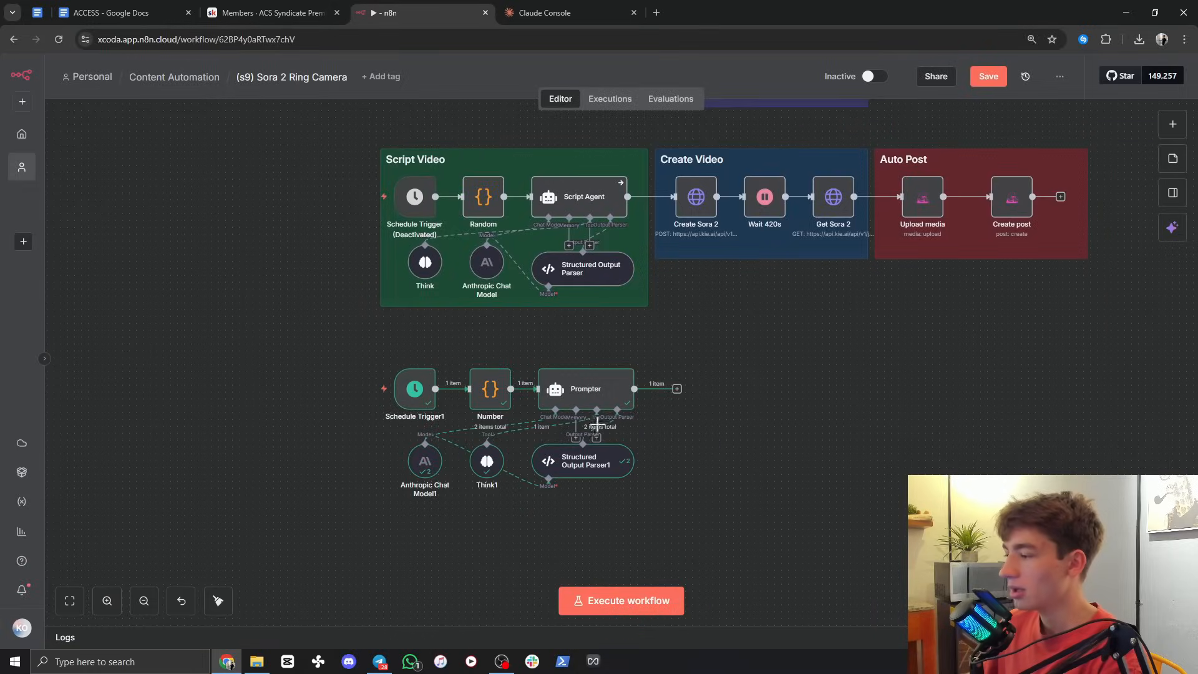
# Step: Shift all the new Prompter workflow nodes together slightly to line them up beneath the Script Video section
pyautogui.moveTo(343, 340); pyautogui.dragTo(655, 482)
pyautogui.moveTo(598, 409); pyautogui.dragTo(590, 402)
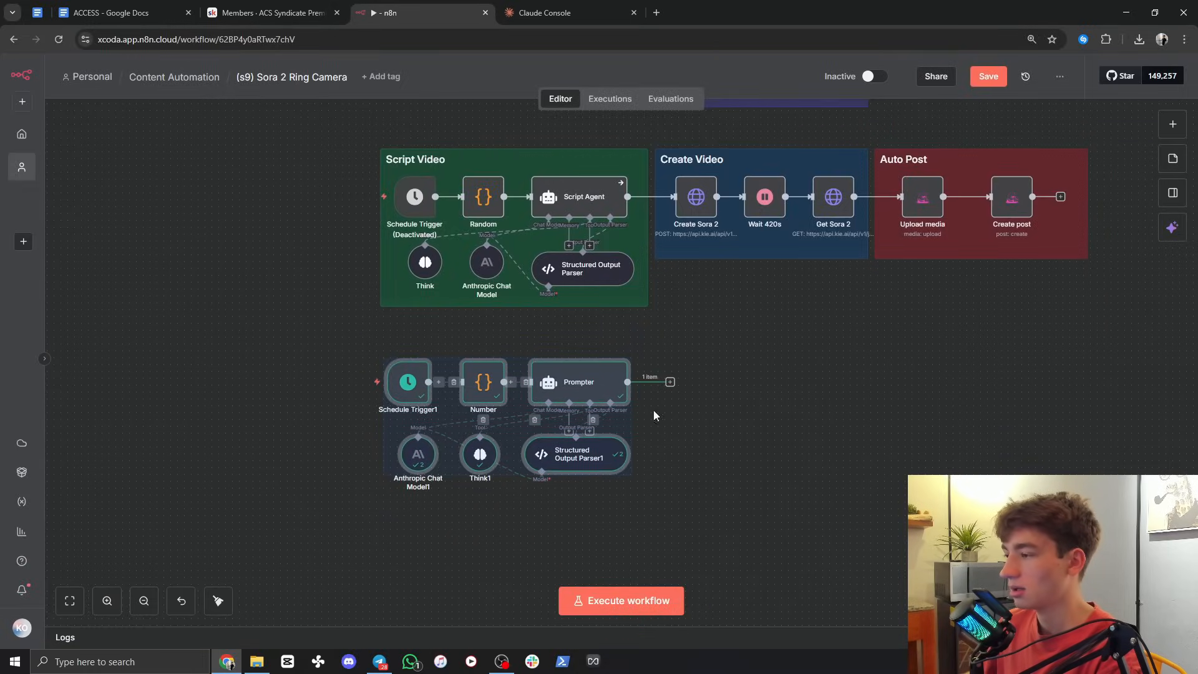
pyautogui.click(844, 463)
pyautogui.scroll(1, 837, 452)
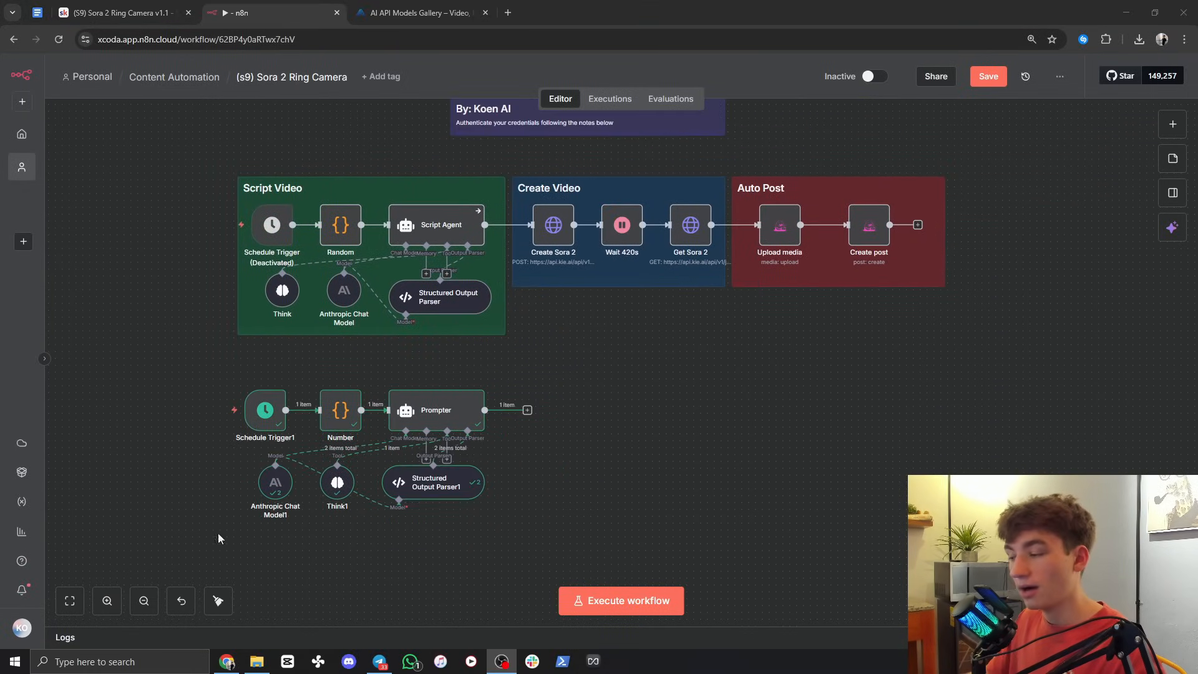
# Step: Add an HTTP Request node after the Prompter and align it beneath Create Sora 2
pyautogui.click(528, 413)
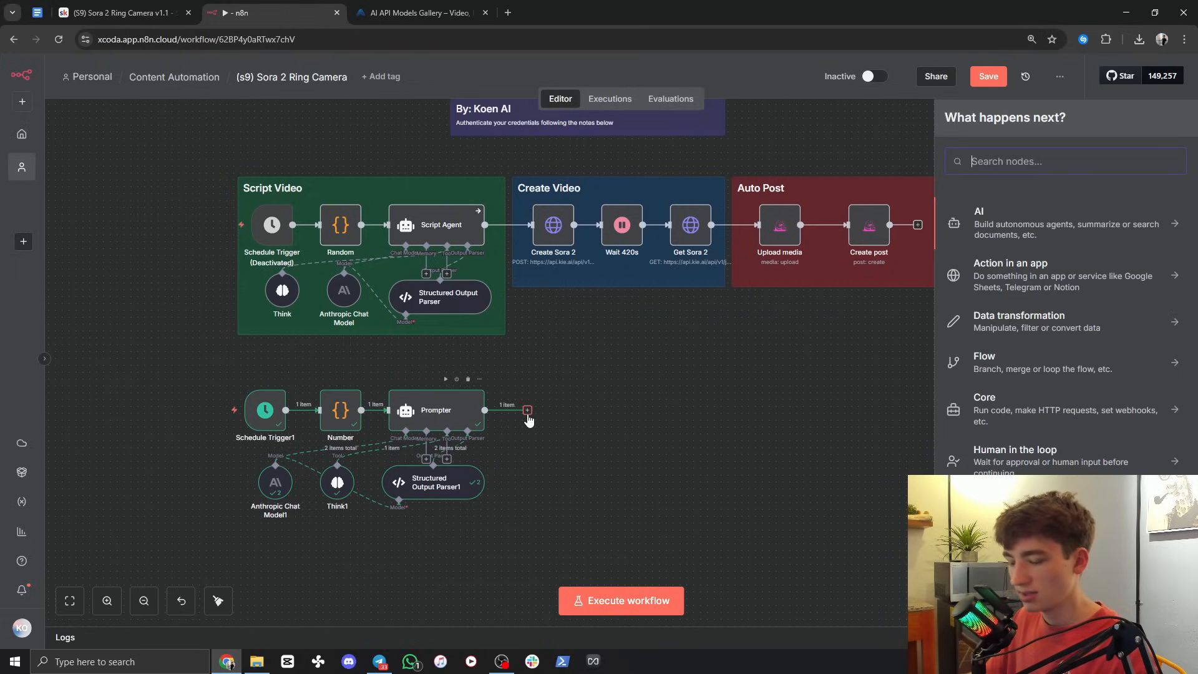
pyautogui.write('http')
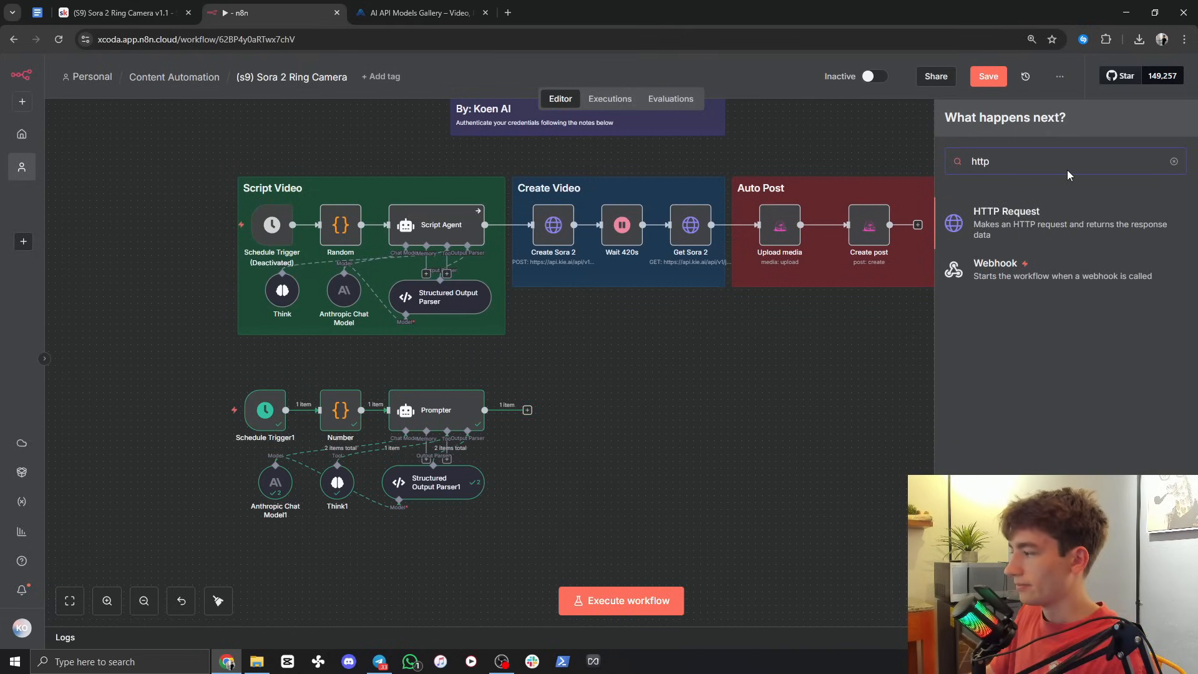
pyautogui.click(1014, 230)
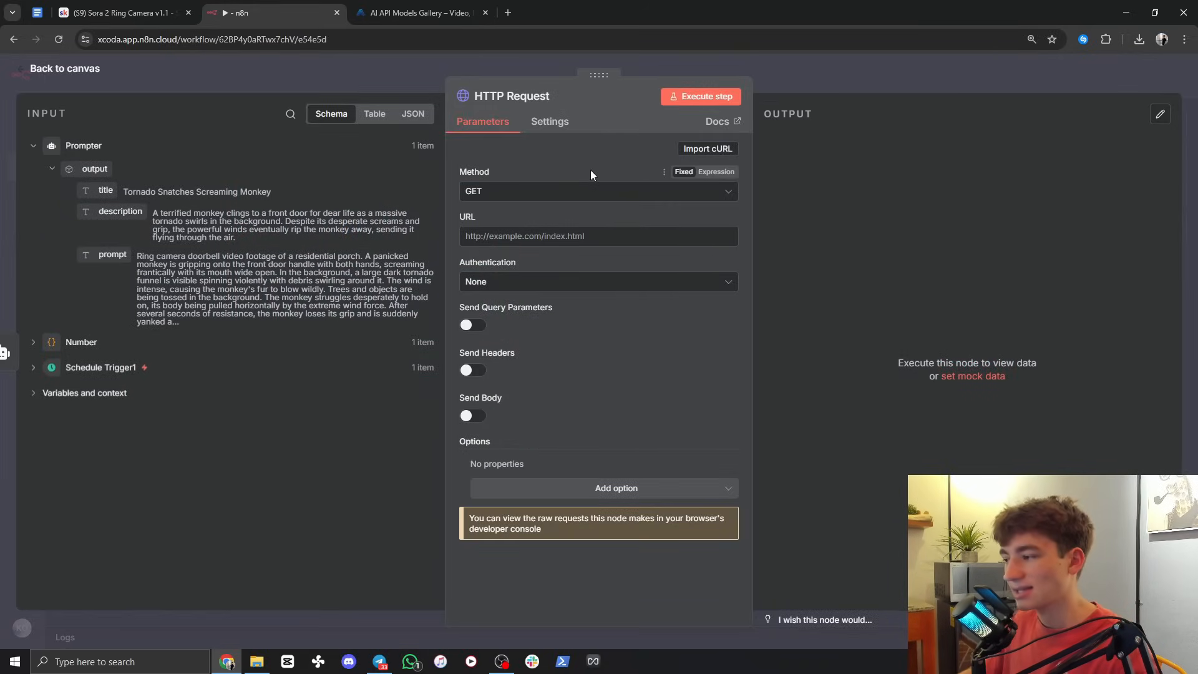
pyautogui.click(818, 88)
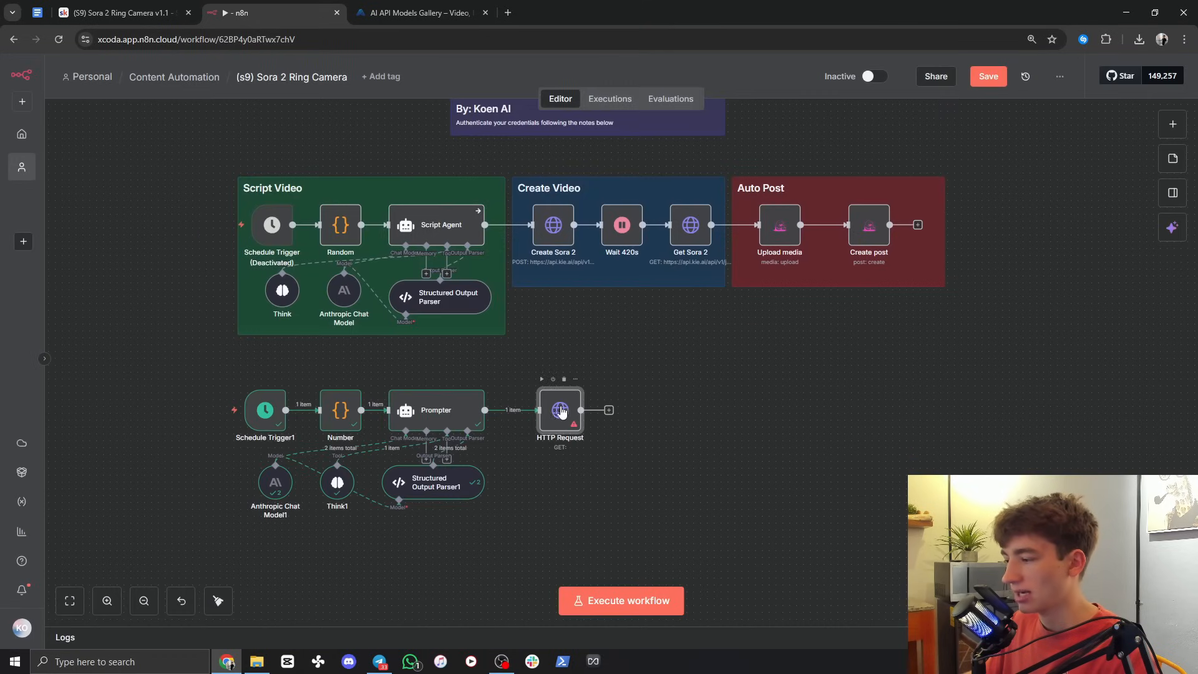
pyautogui.moveTo(561, 411); pyautogui.dragTo(555, 410)
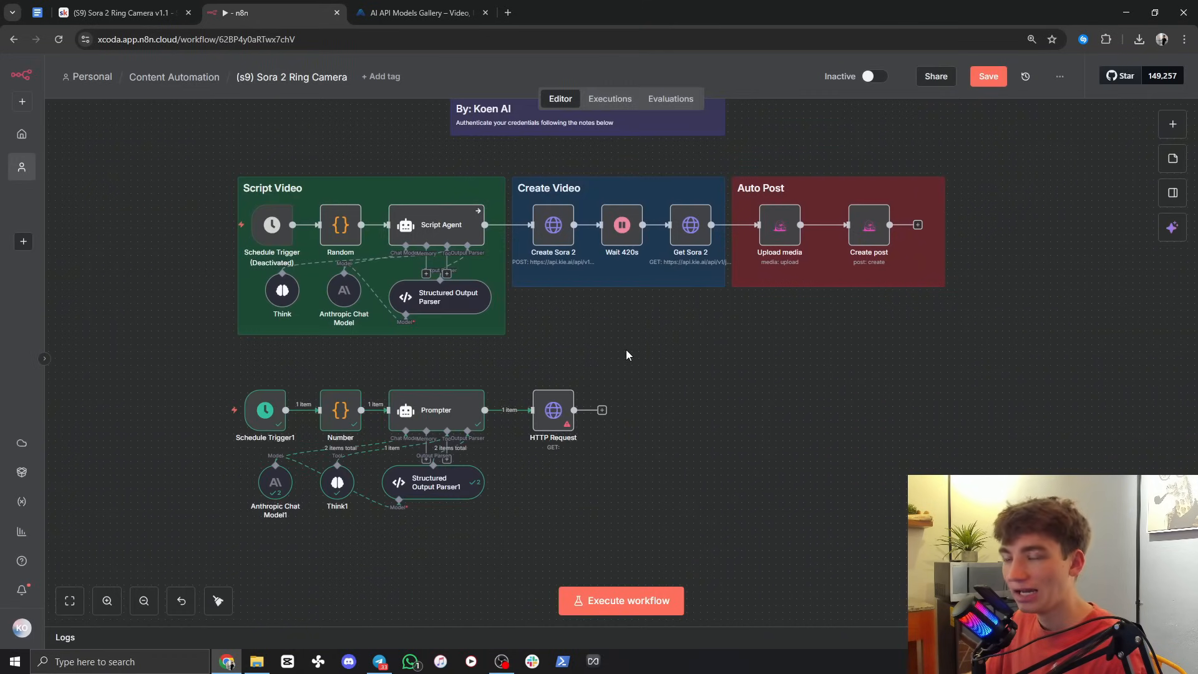
# Step: Switch to Kie AI, view the $5 credit package on the billing page, and return to the models market
pyautogui.click(417, 14)
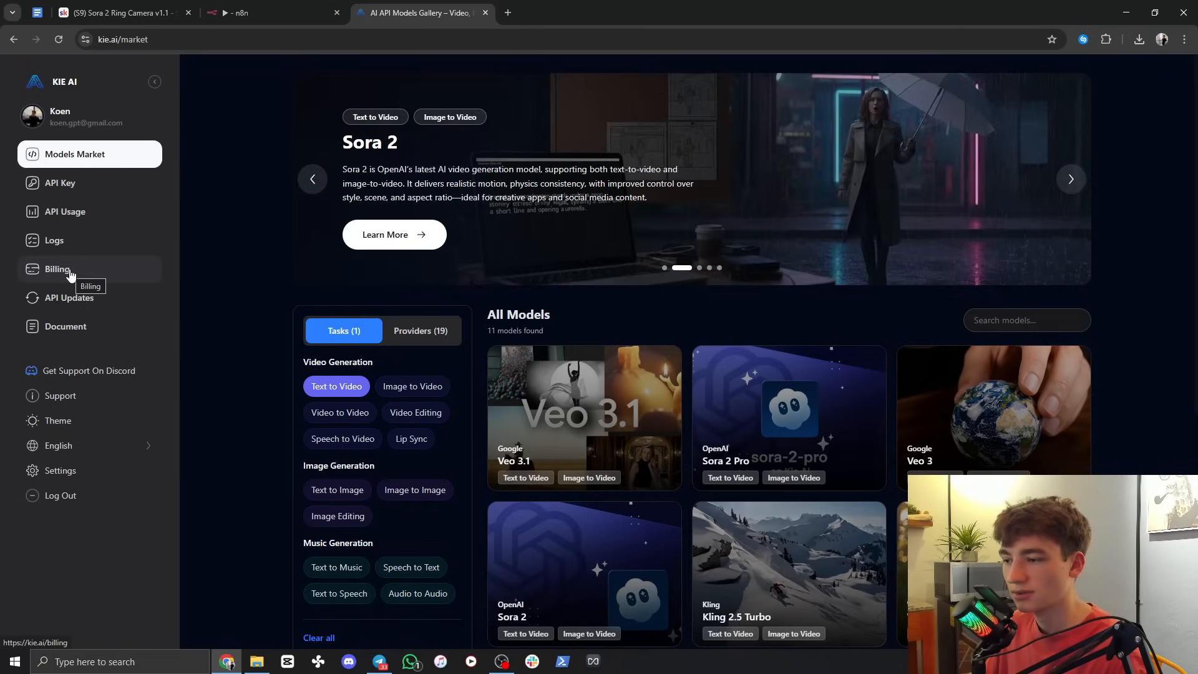
pyautogui.click(73, 273)
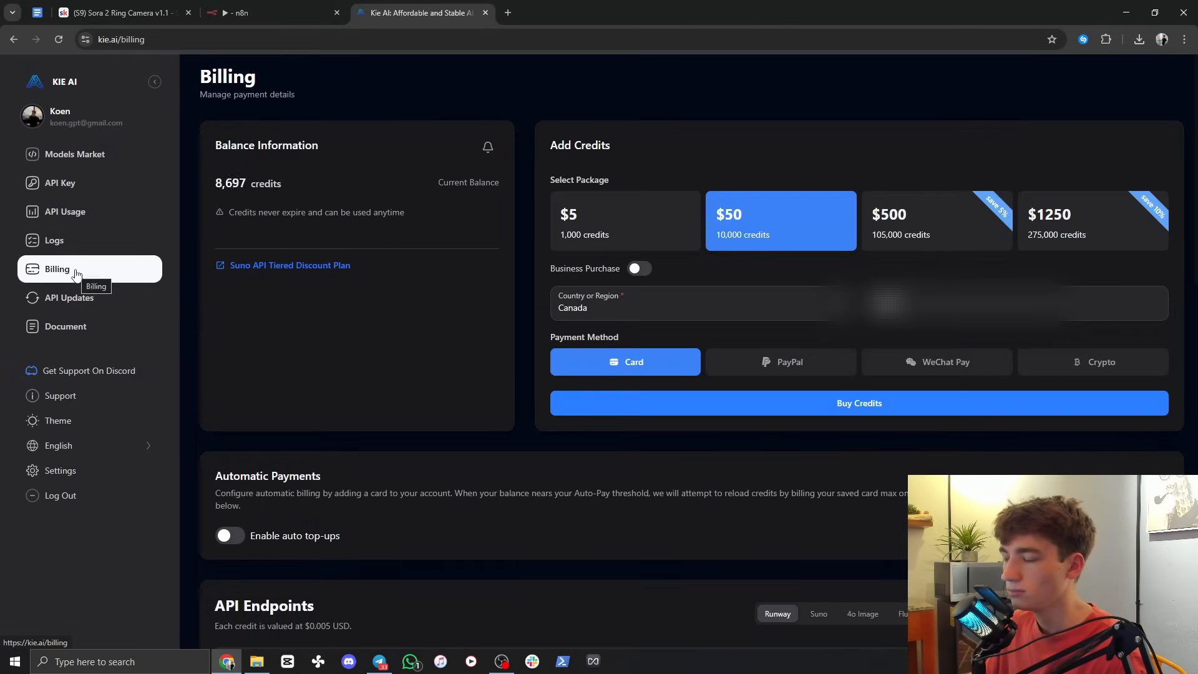
pyautogui.click(602, 232)
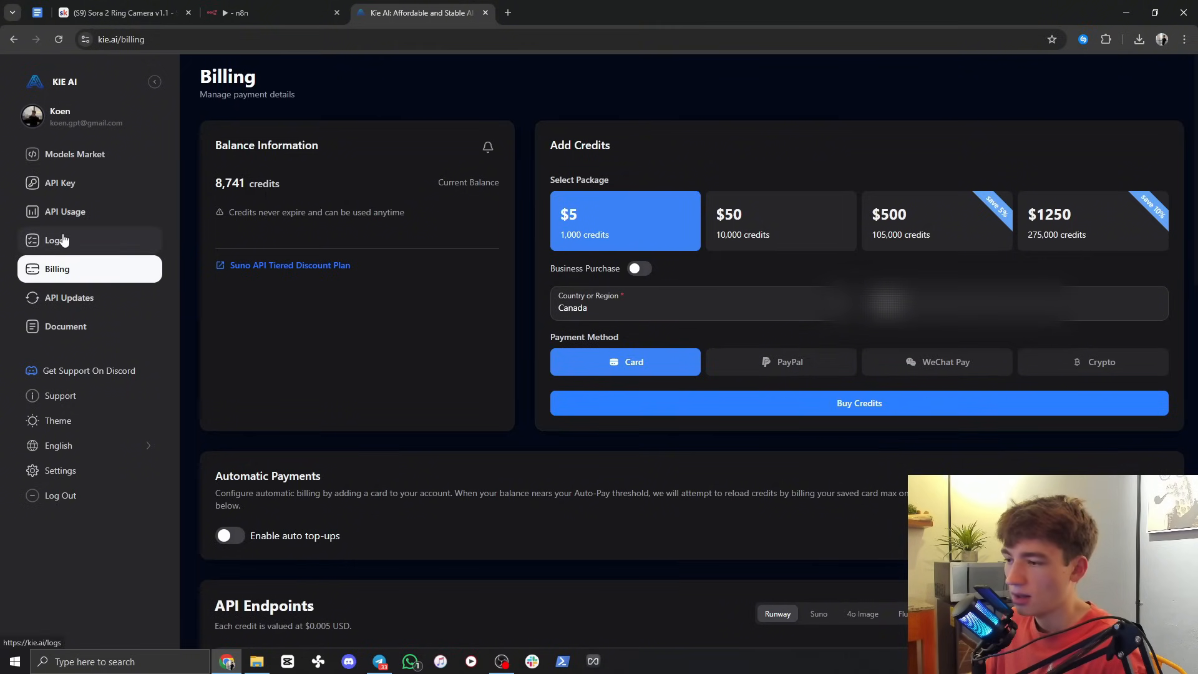
pyautogui.click(70, 157)
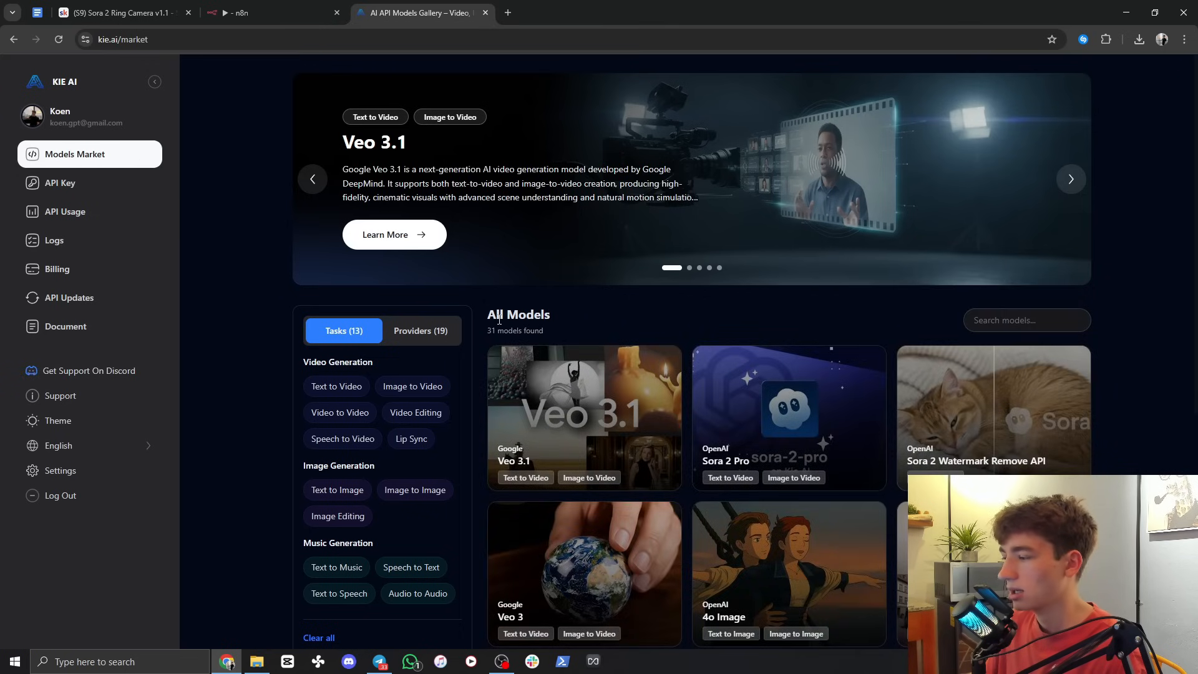
# Step: Open the Sora 2 model from the models market and show its text-to-video API documentation
pyautogui.scroll(-1, 790, 375)
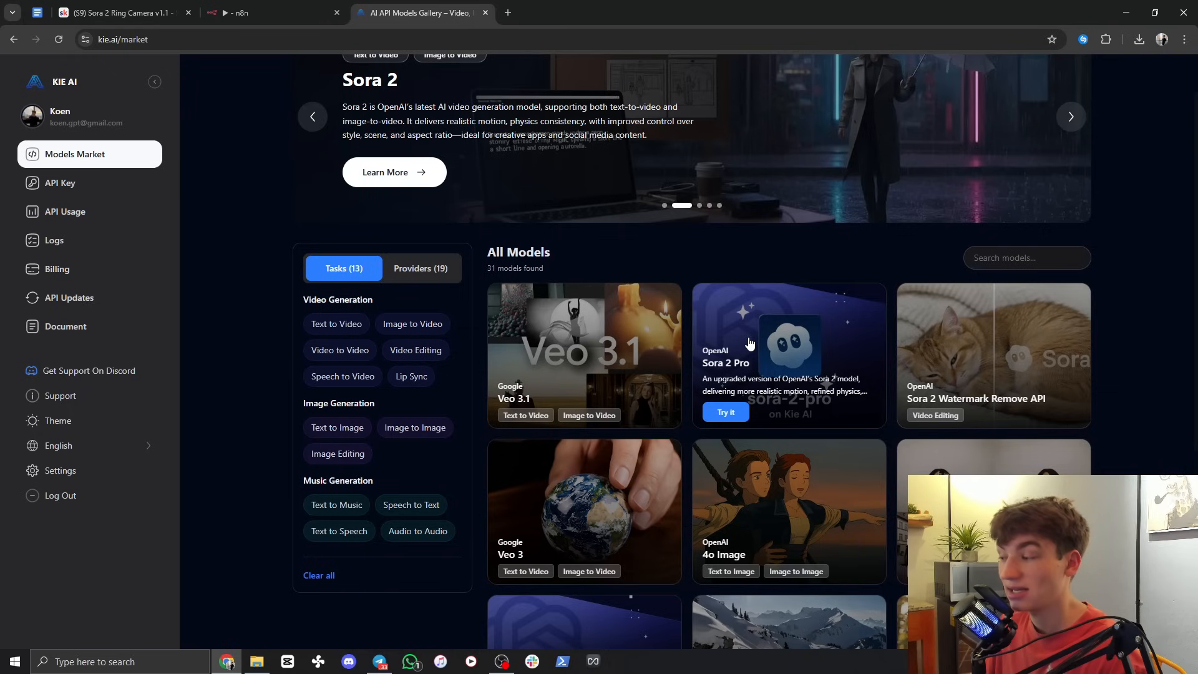
pyautogui.scroll(-4, 718, 300)
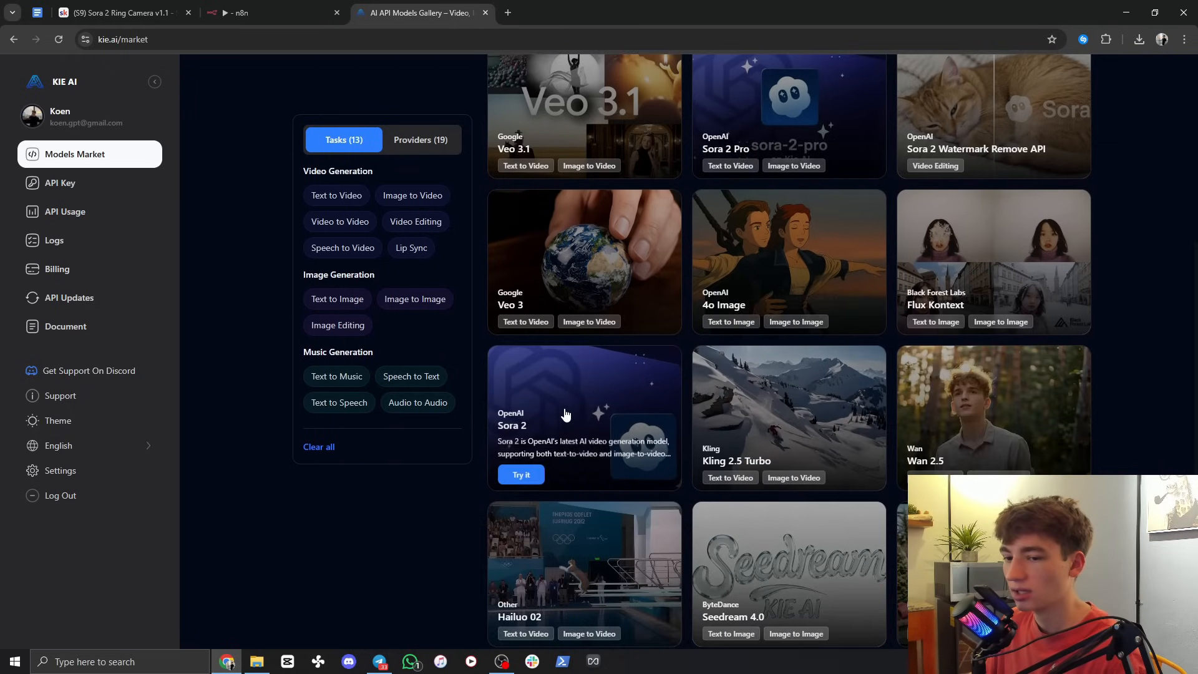
pyautogui.click(577, 401)
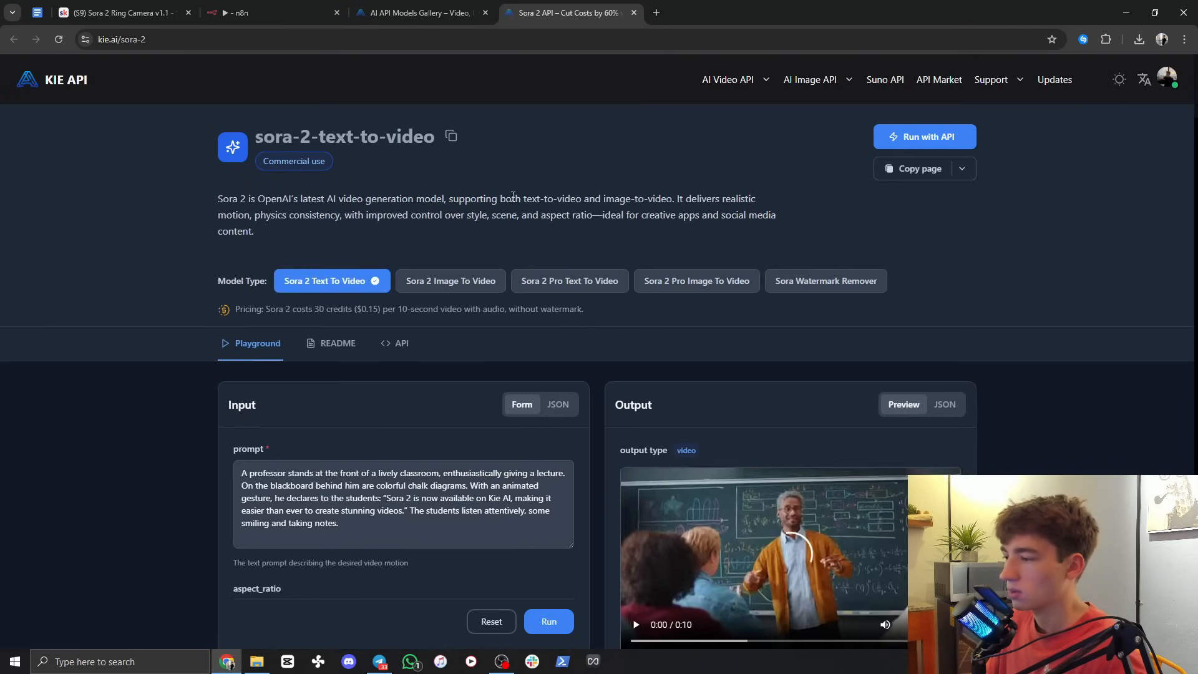
pyautogui.scroll(-1, 511, 197)
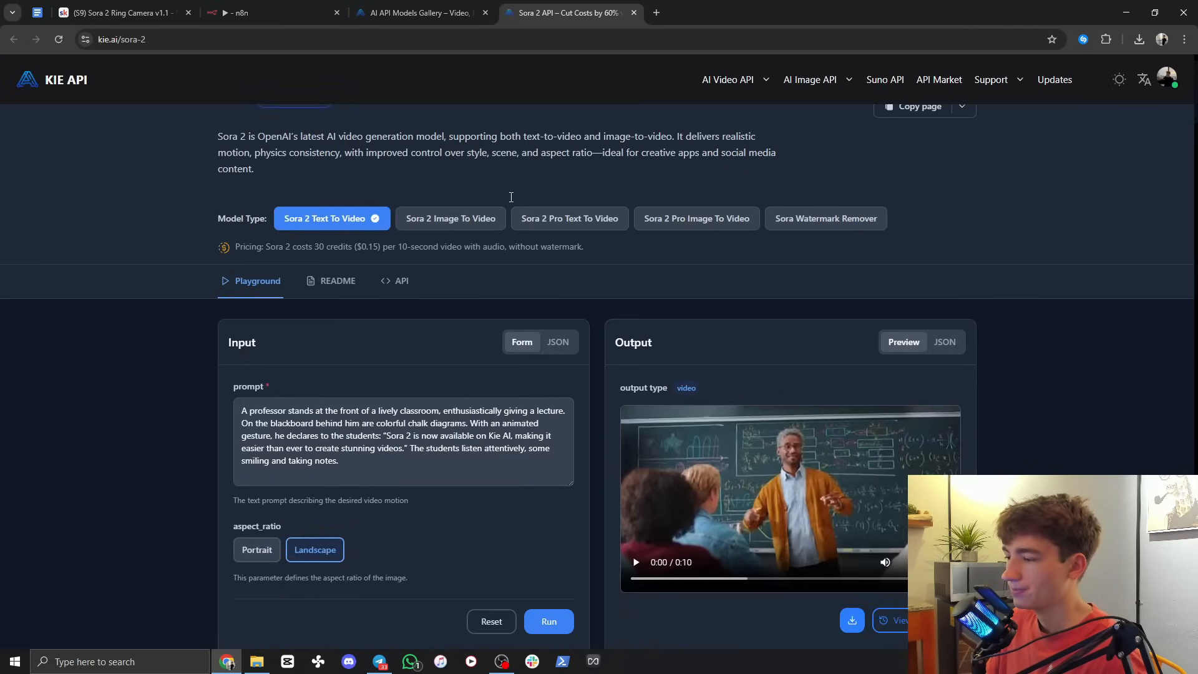
pyautogui.click(402, 288)
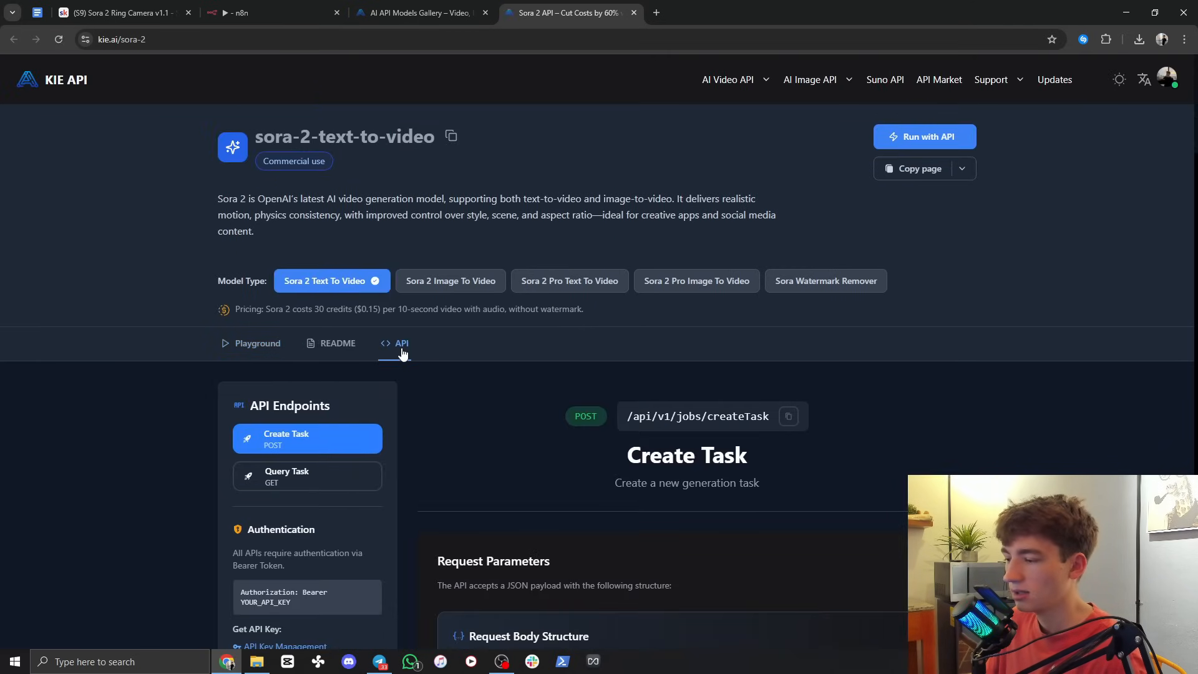
# Step: Copy the cURL request example for the Create Task endpoint
pyautogui.scroll(-1, 399, 342)
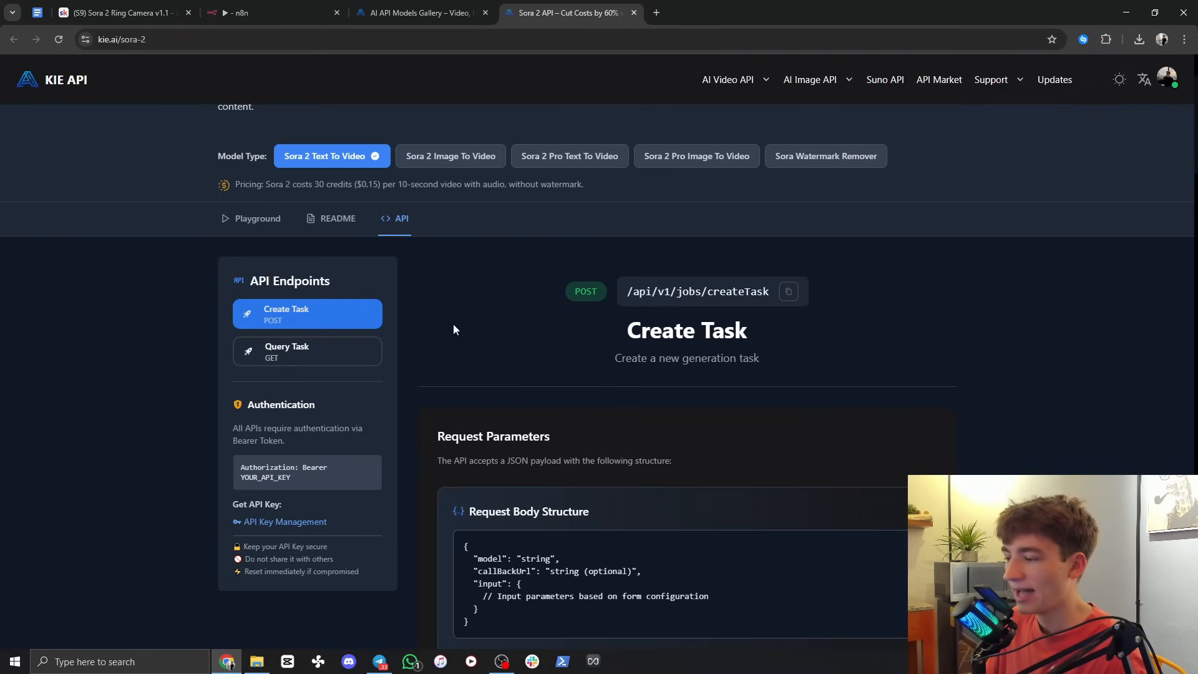
pyautogui.scroll(-2, 533, 373)
pyautogui.scroll(-18, 536, 377)
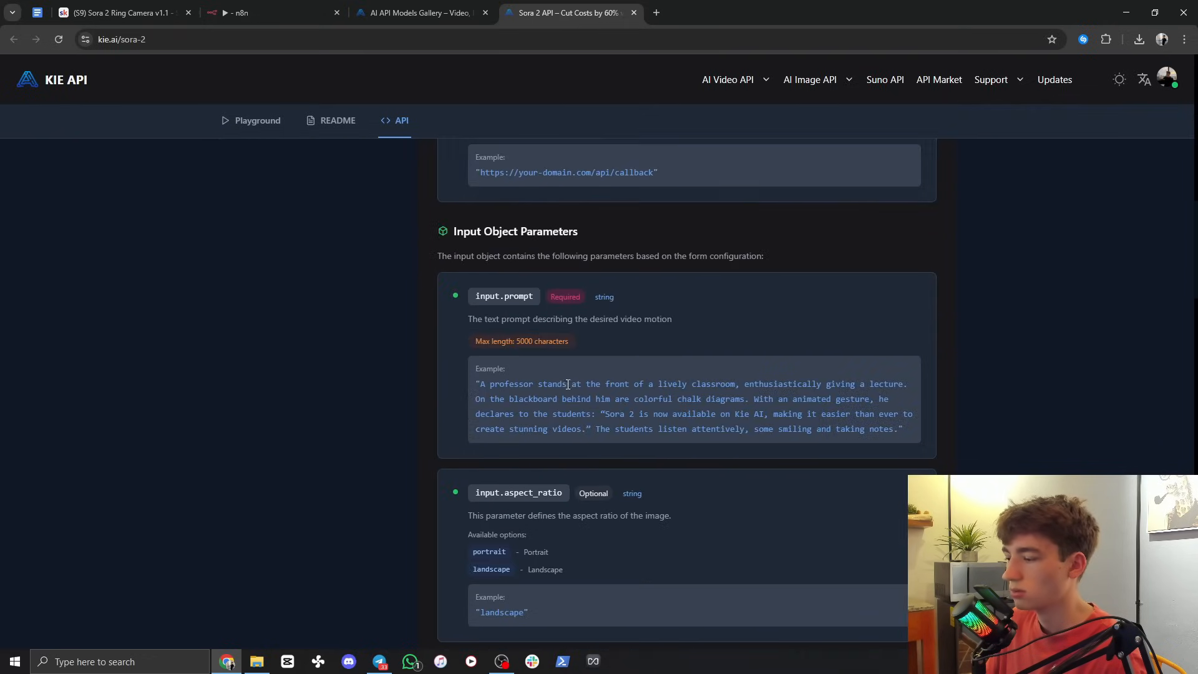
pyautogui.scroll(-1, 848, 270)
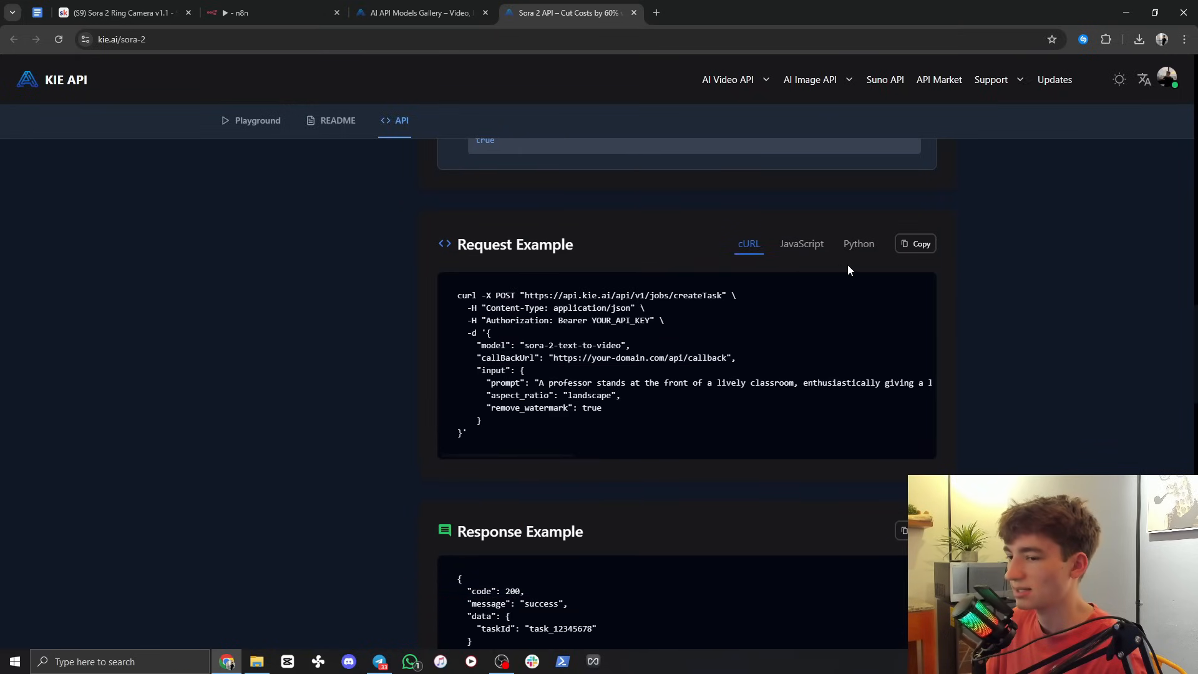
pyautogui.click(917, 247)
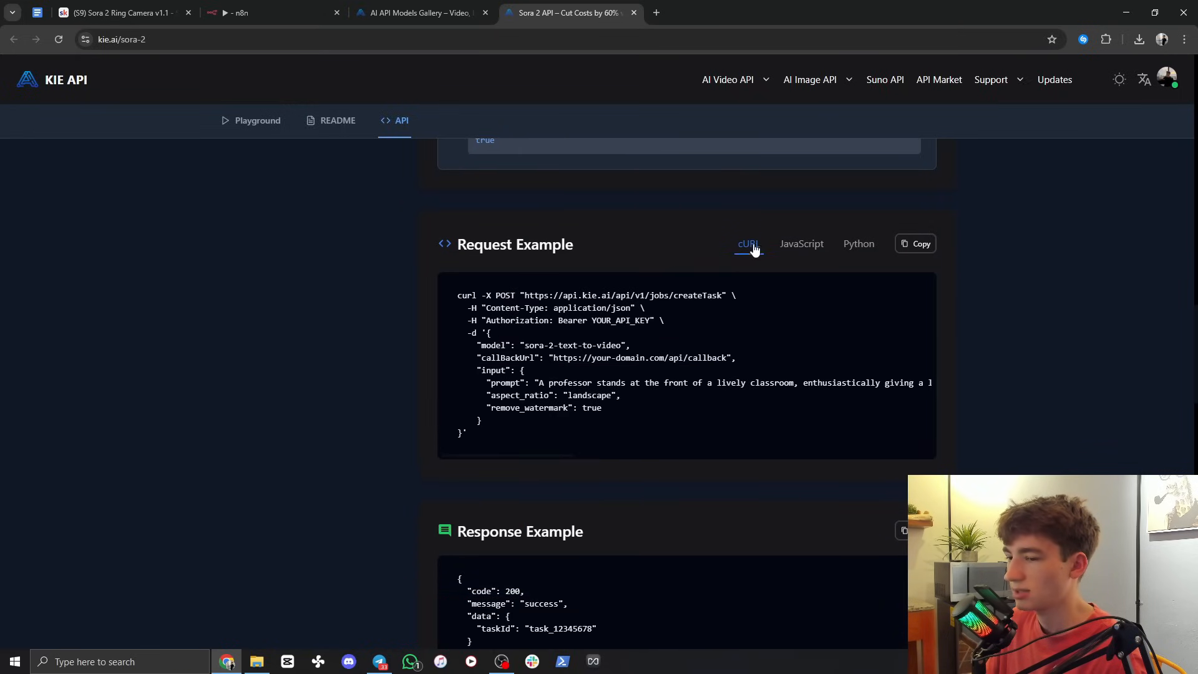
pyautogui.click(921, 249)
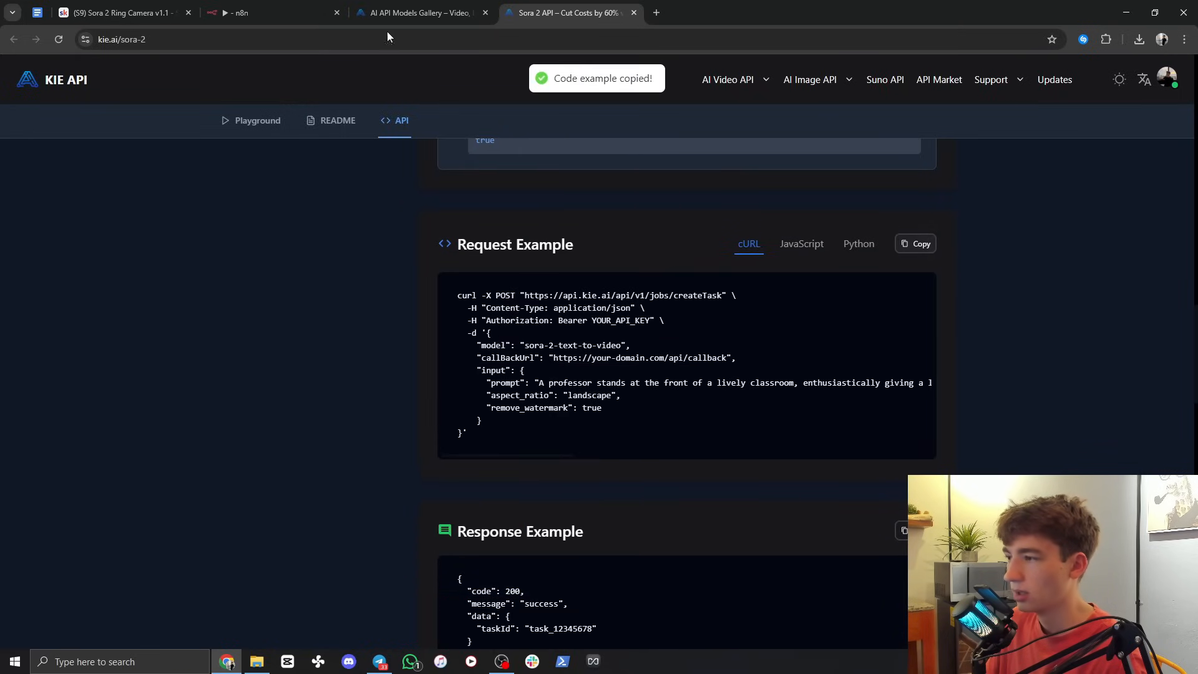
# Step: Return to the n8n workflow, import the copied cURL command into the HTTP Request node, and review the imported parameters
pyautogui.click(241, 5)
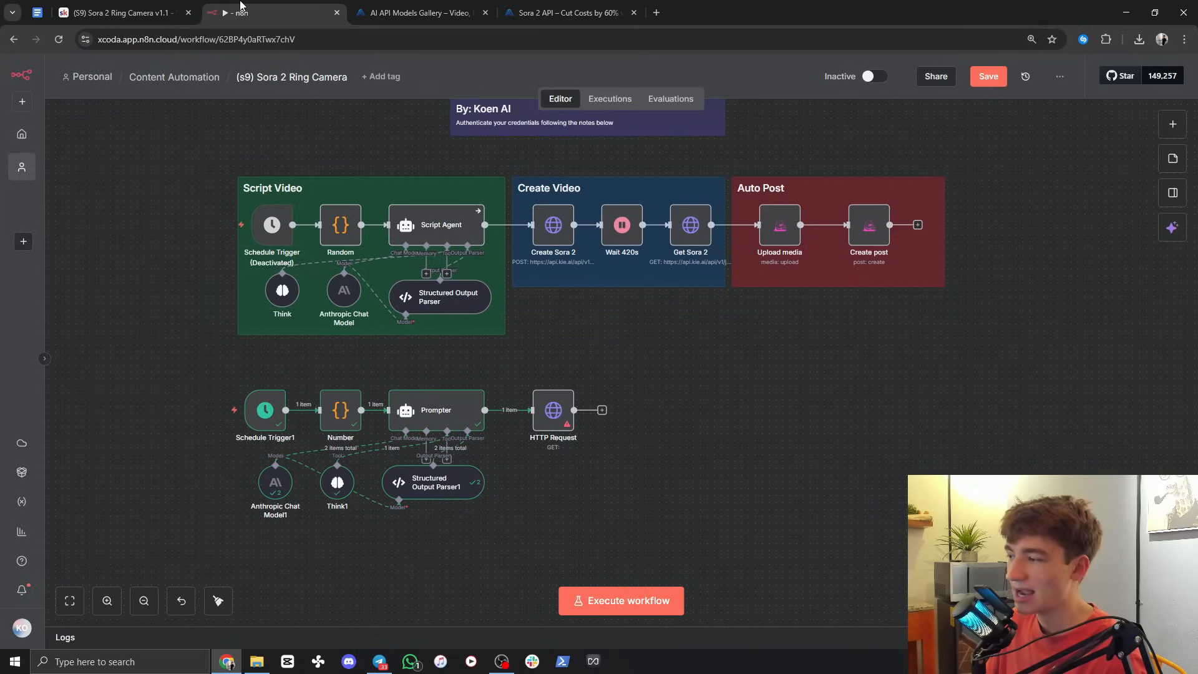
pyautogui.doubleClick(551, 413)
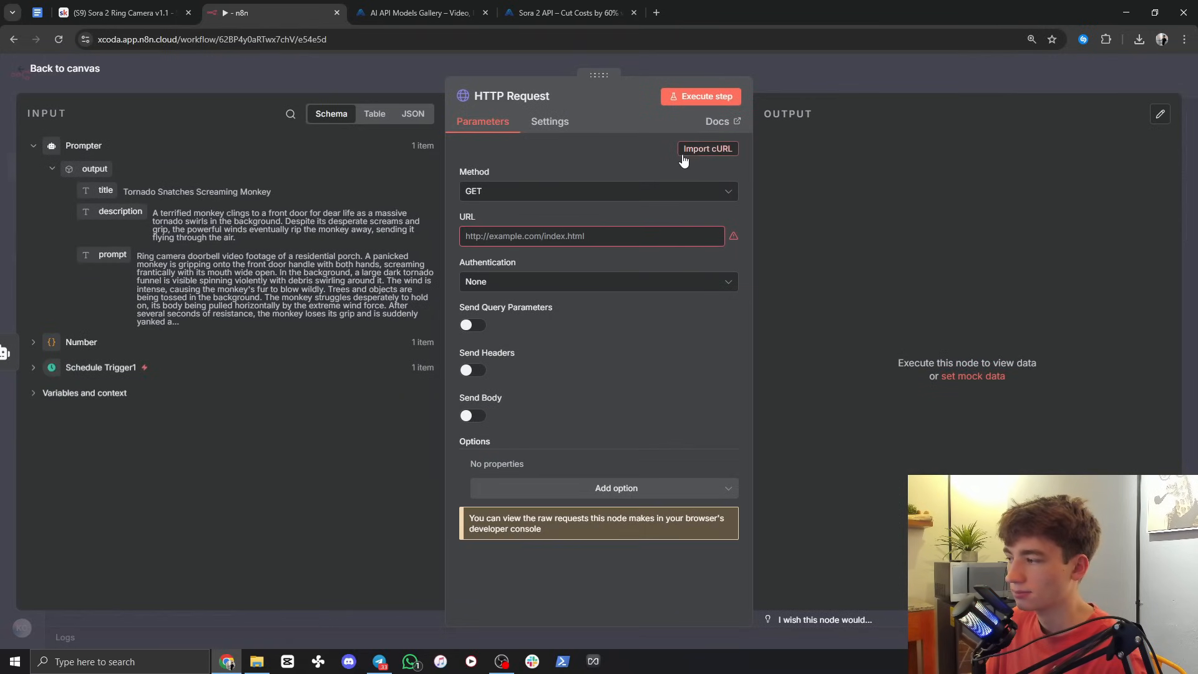
pyautogui.click(699, 154)
pyautogui.hotkey('ctrl', 'v')
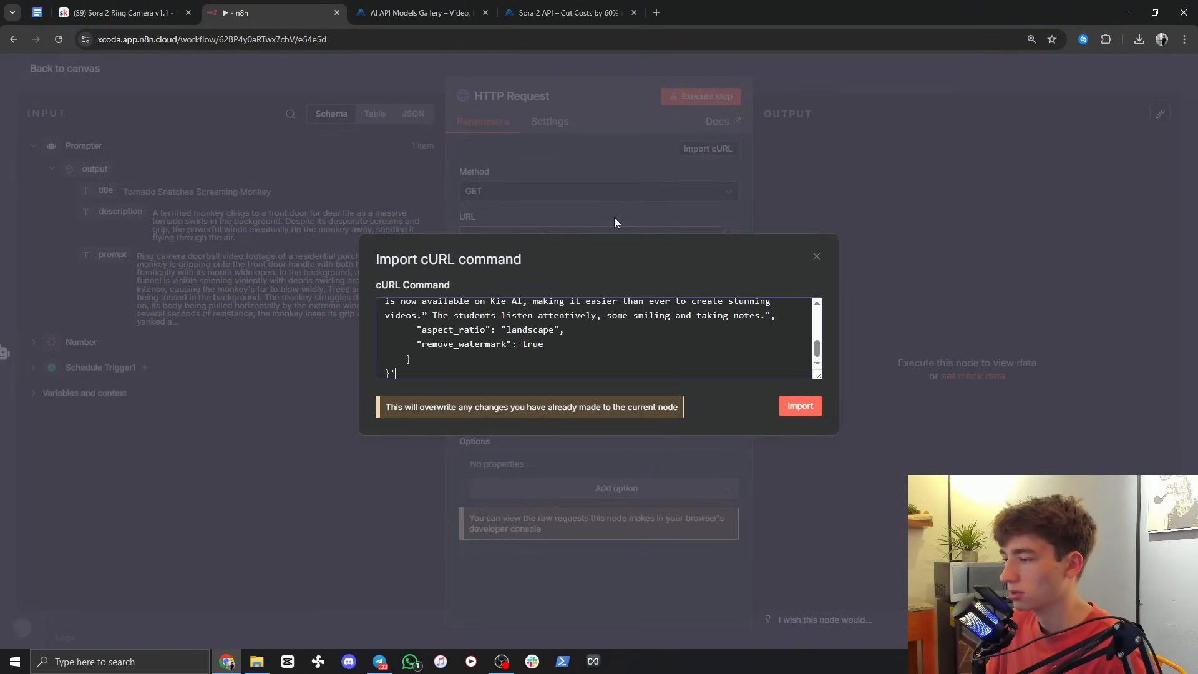
pyautogui.click(800, 406)
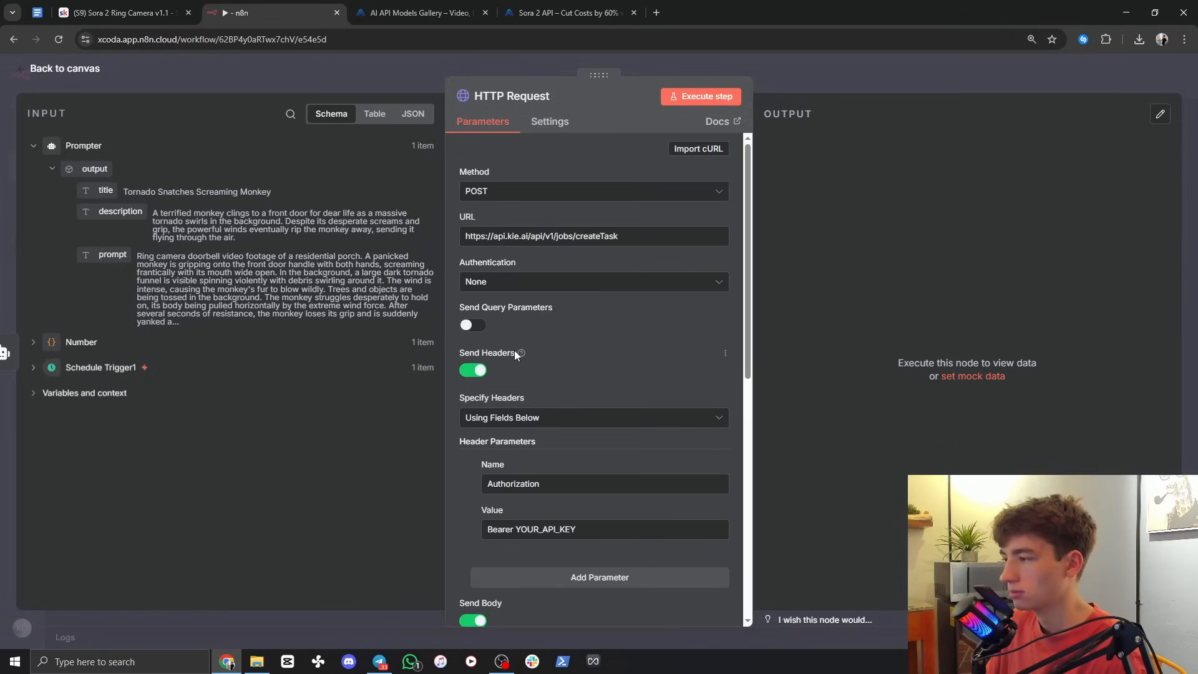
pyautogui.scroll(-6, 639, 482)
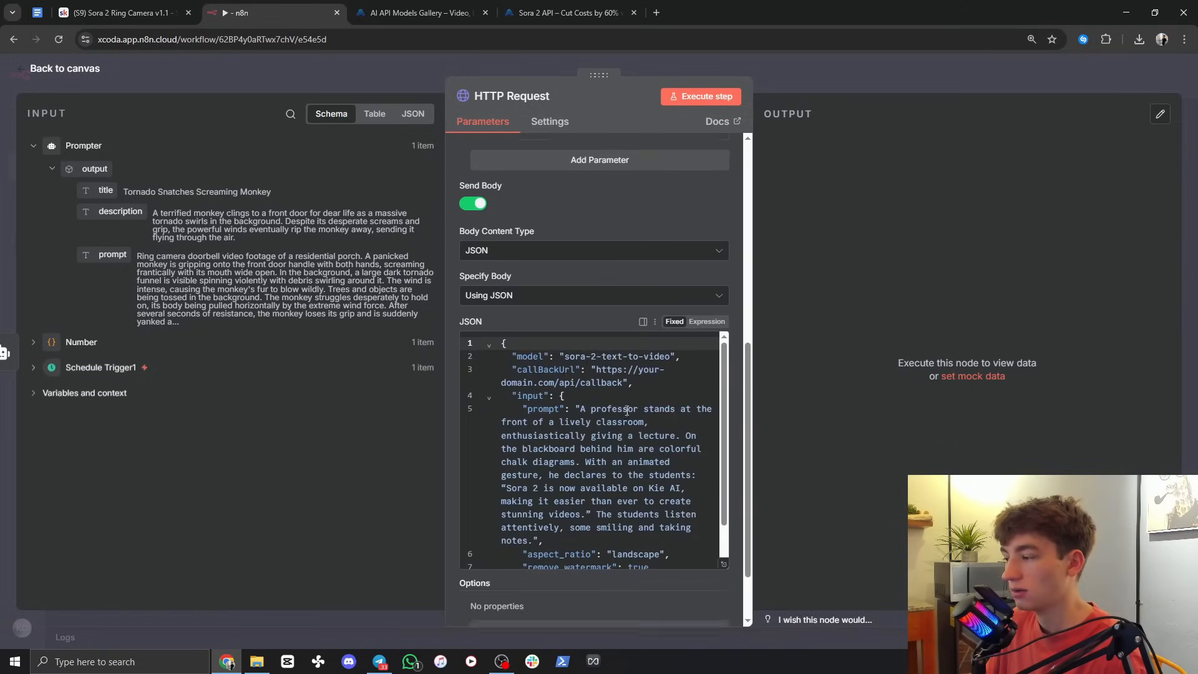
pyautogui.scroll(7, 687, 400)
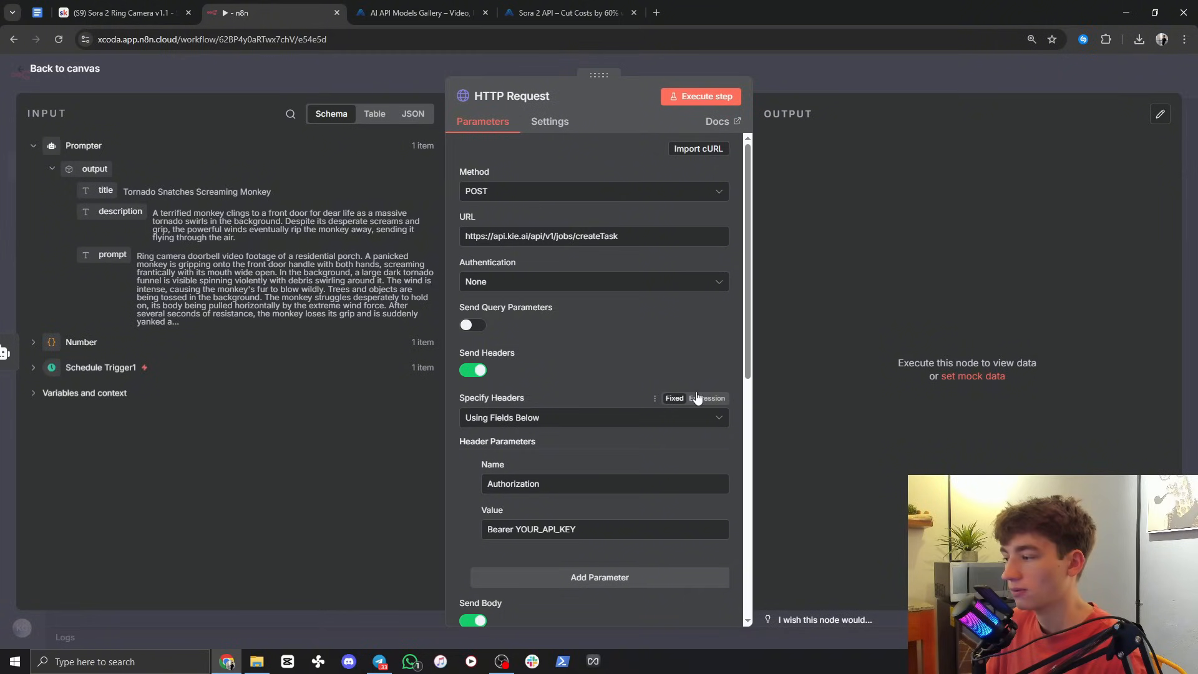
# Step: Rename the HTTP Request node to Make Video
pyautogui.click(509, 97)
pyautogui.write('Make Video')
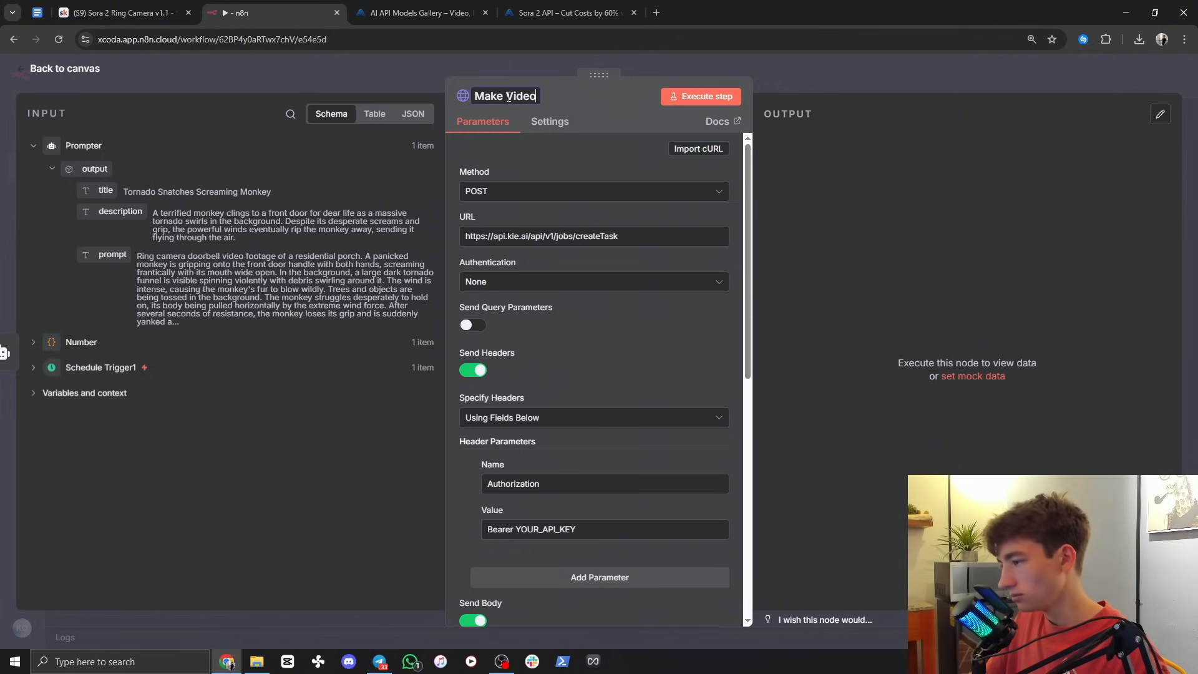
pyautogui.click(456, 154)
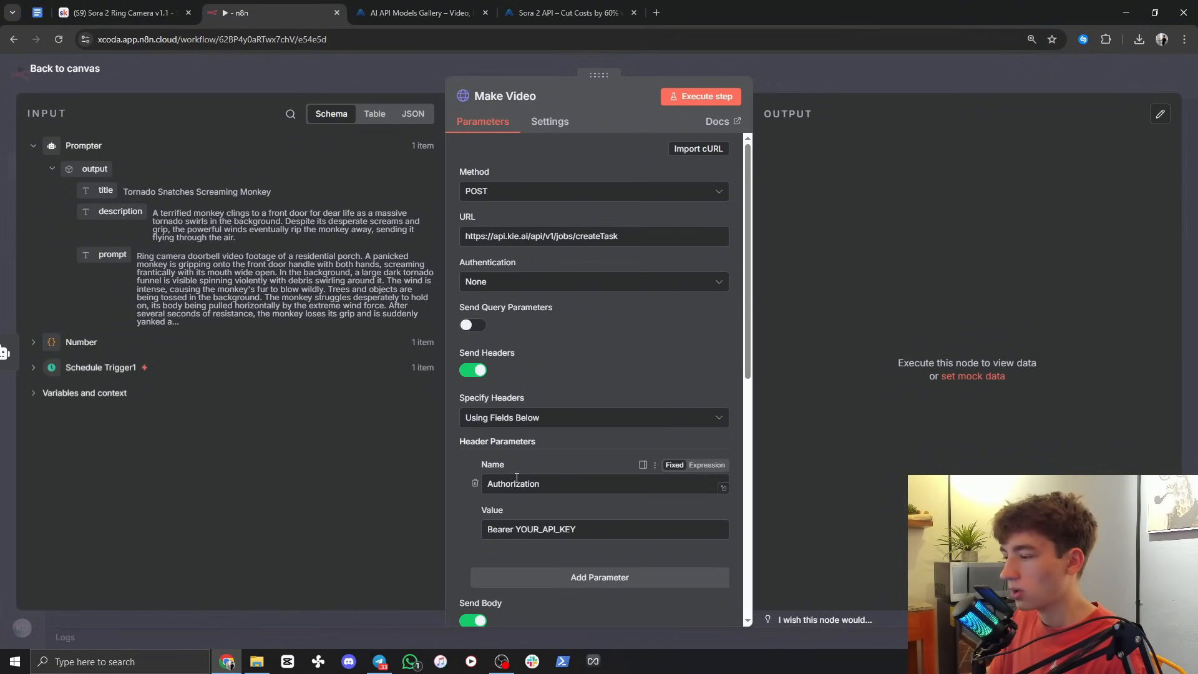
# Step: Switch to Kie AI to view the API Key page, and return to the Make Video node in n8n
pyautogui.click(421, 13)
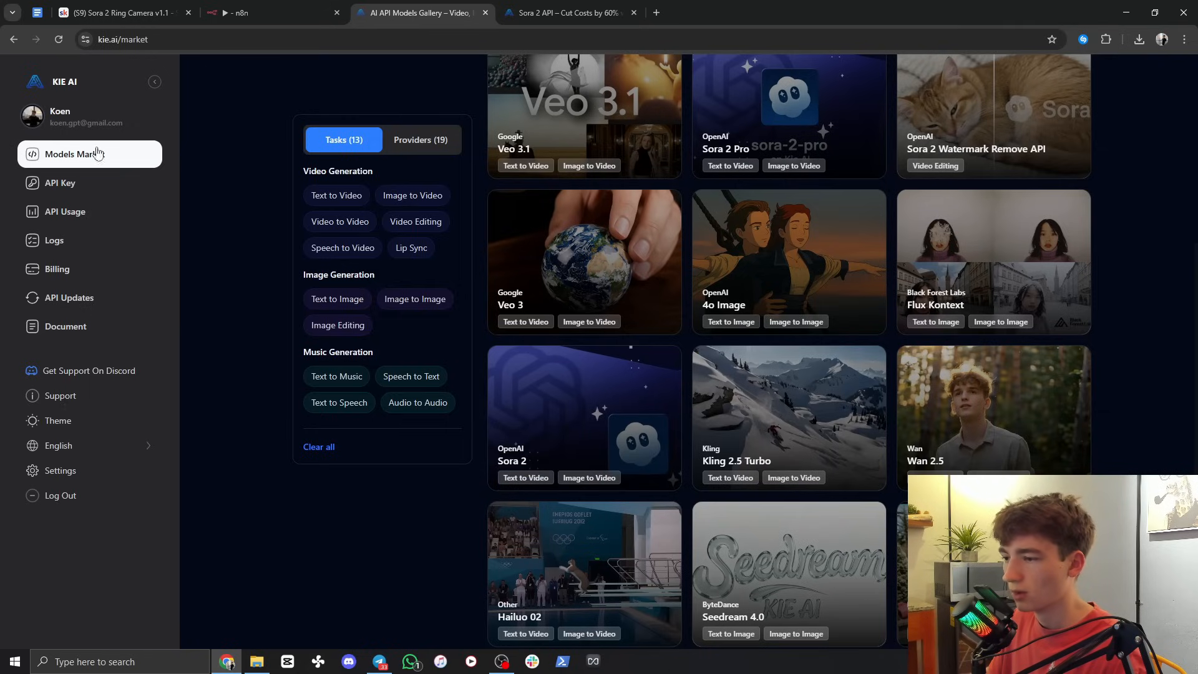
pyautogui.click(56, 187)
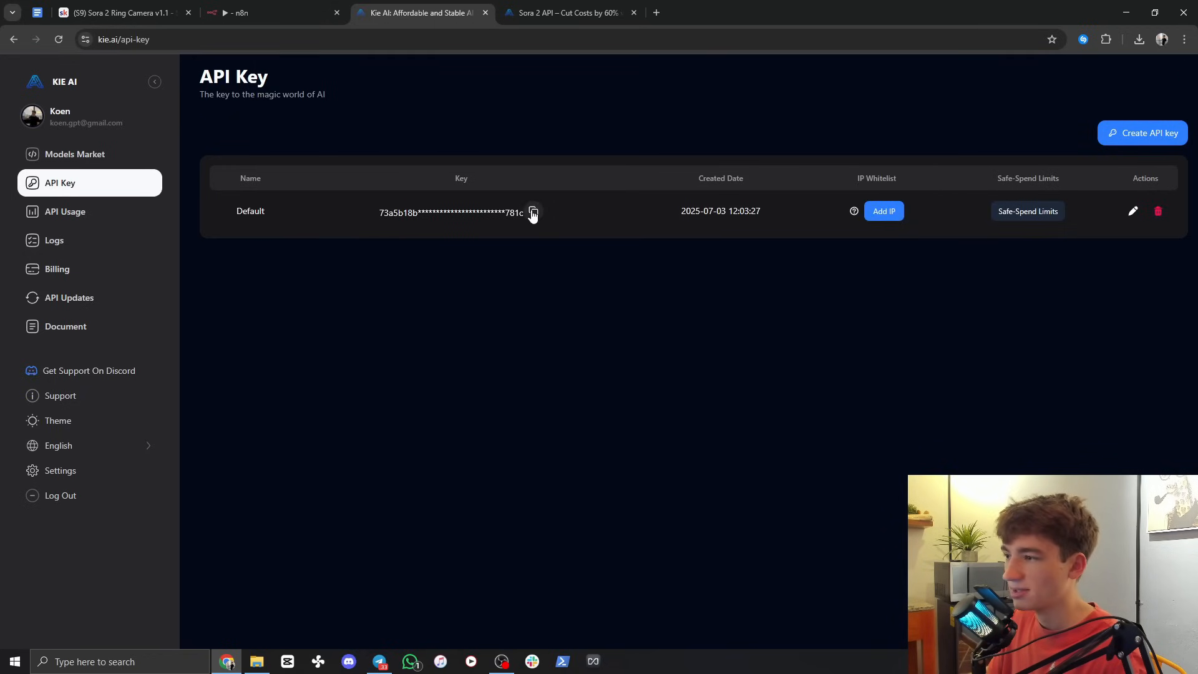
pyautogui.click(294, 8)
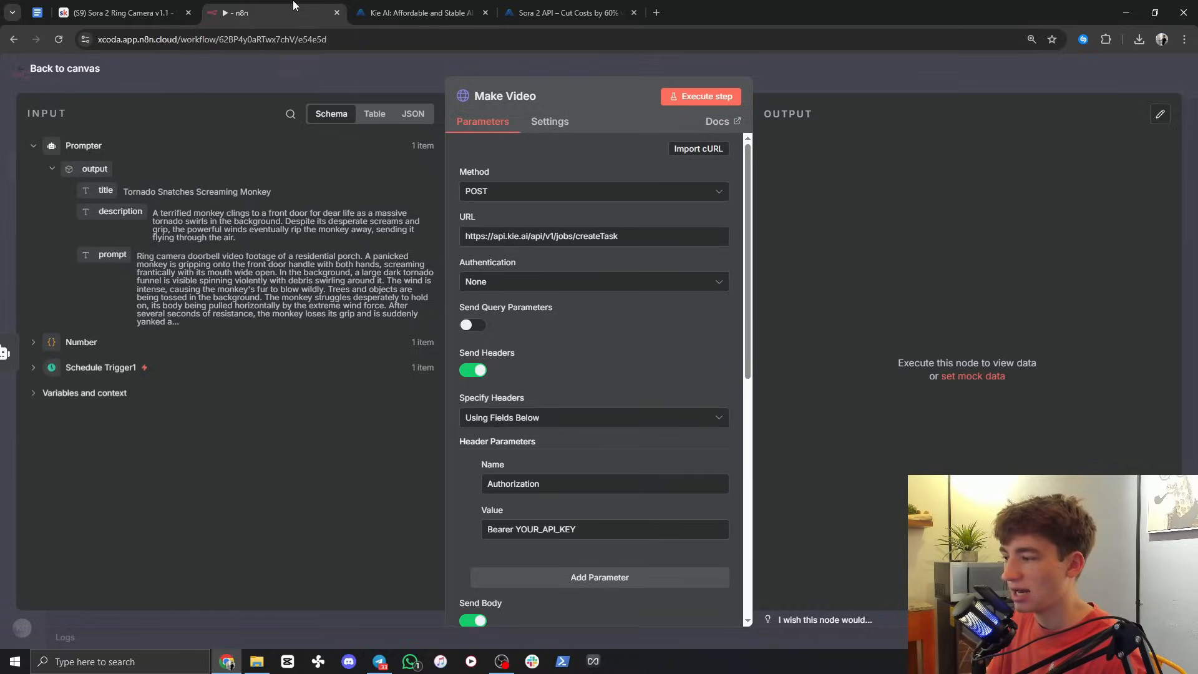
# Step: Turn off sending headers in the Make Video node and set its authentication to Generic Credential Type with Header Auth
pyautogui.click(475, 373)
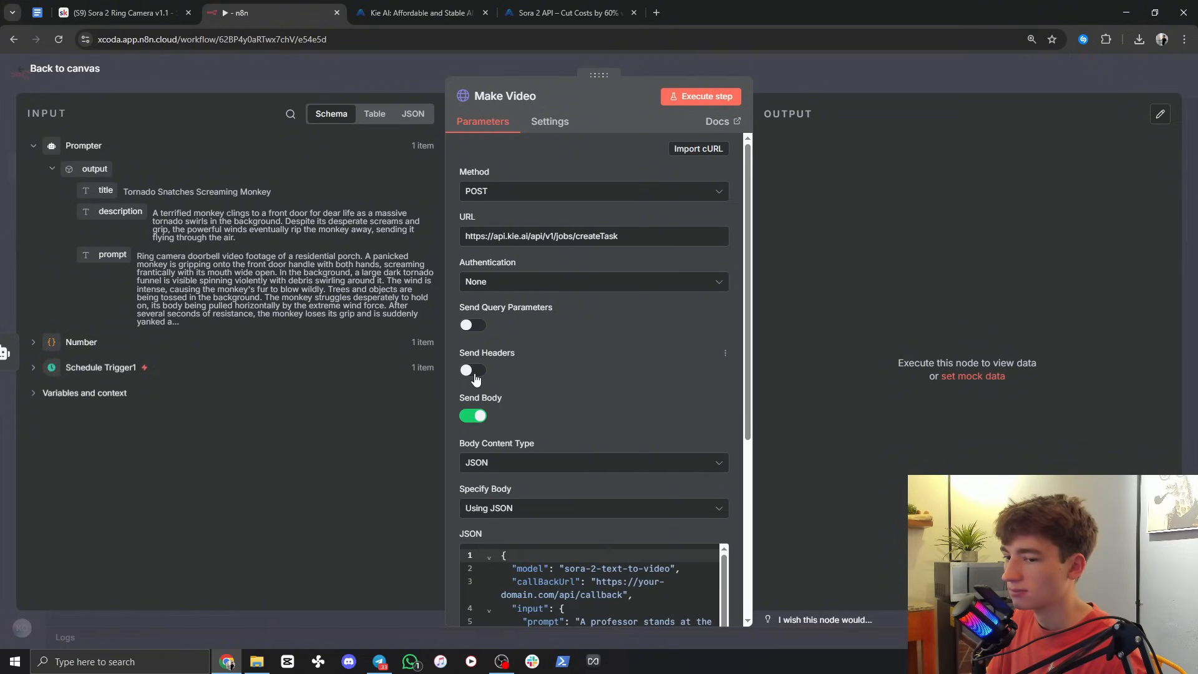
pyautogui.click(483, 284)
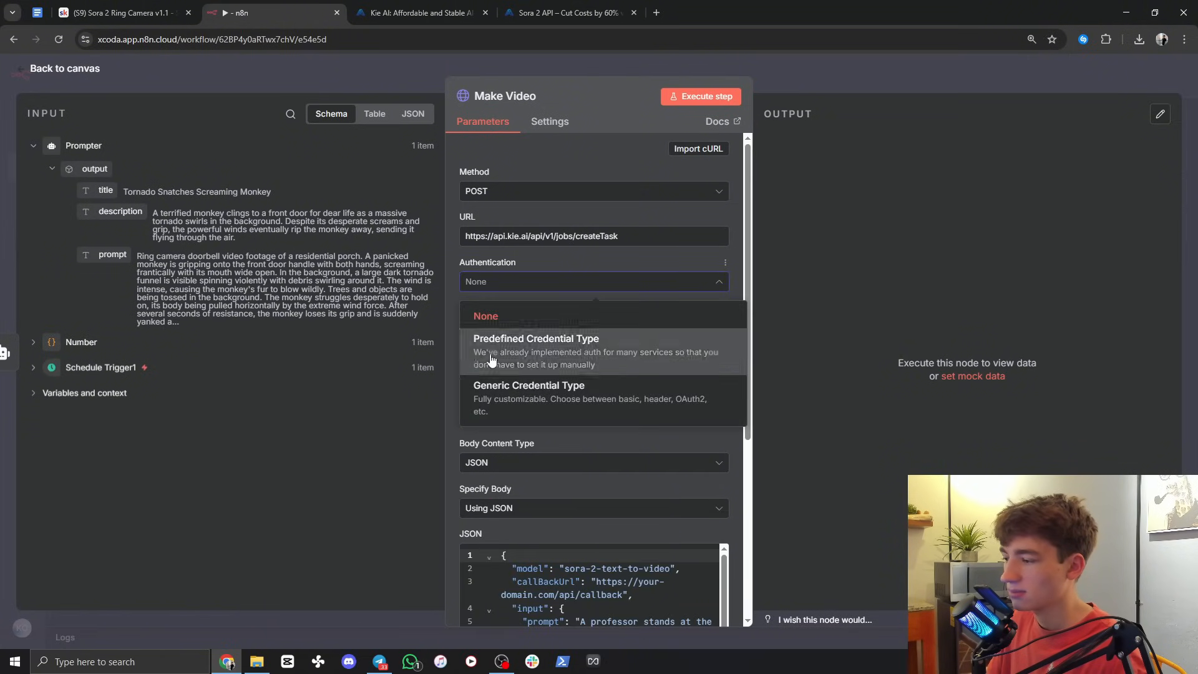
pyautogui.click(500, 397)
pyautogui.click(490, 329)
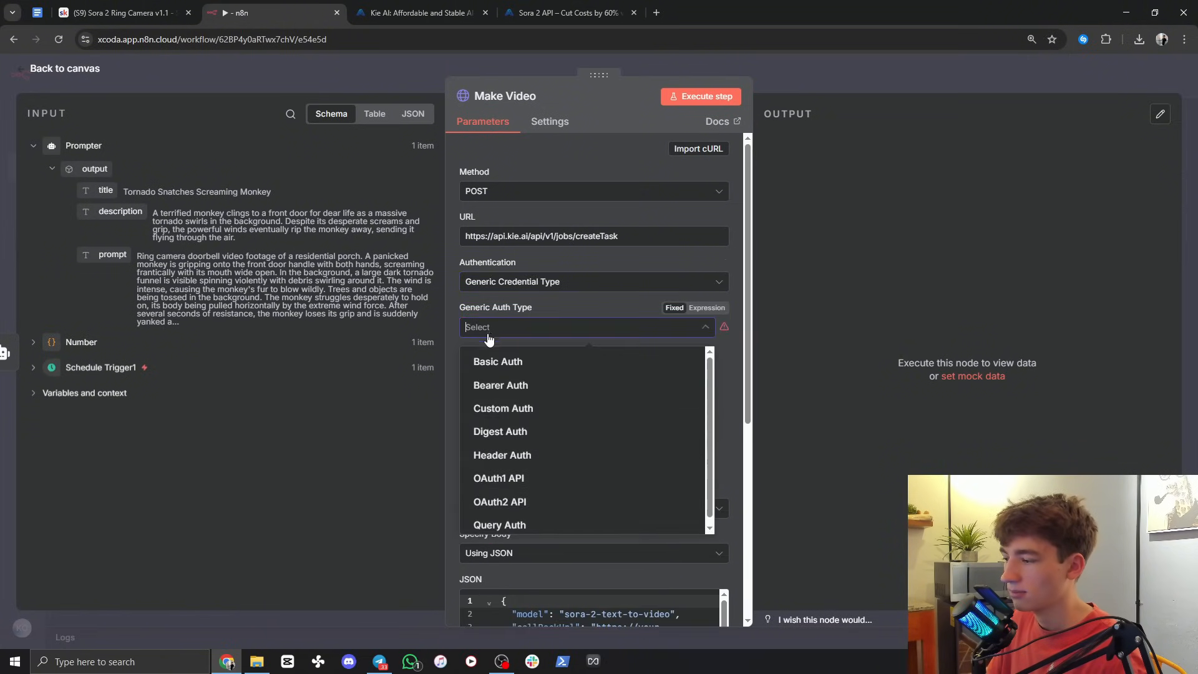
pyautogui.click(505, 457)
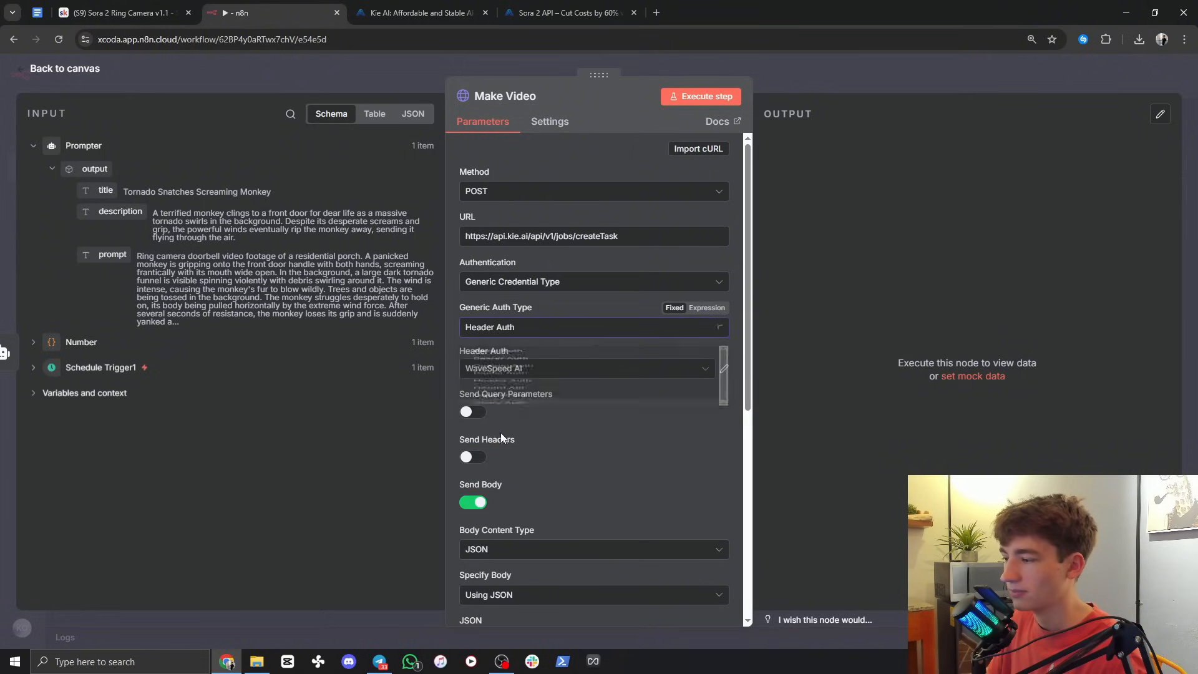
# Step: Draft a new Header Auth credential called kieai with the name Authorization and the value Bearer PASTE, and discard it unsaved
pyautogui.click(487, 369)
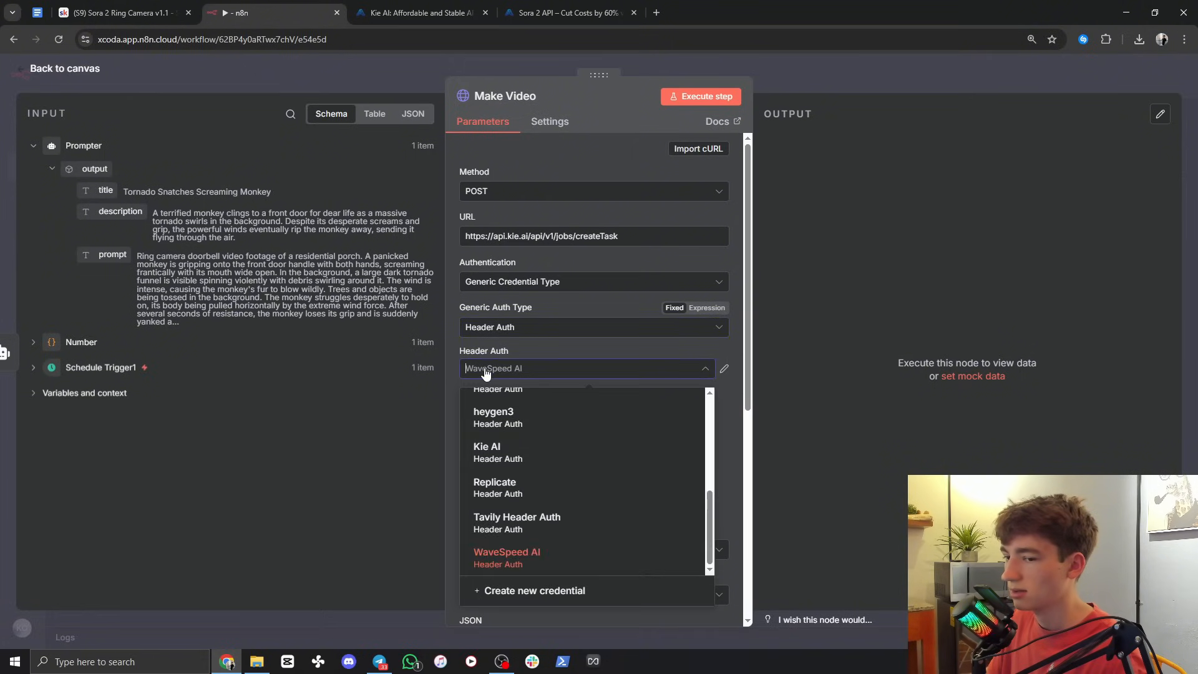
pyautogui.click(531, 592)
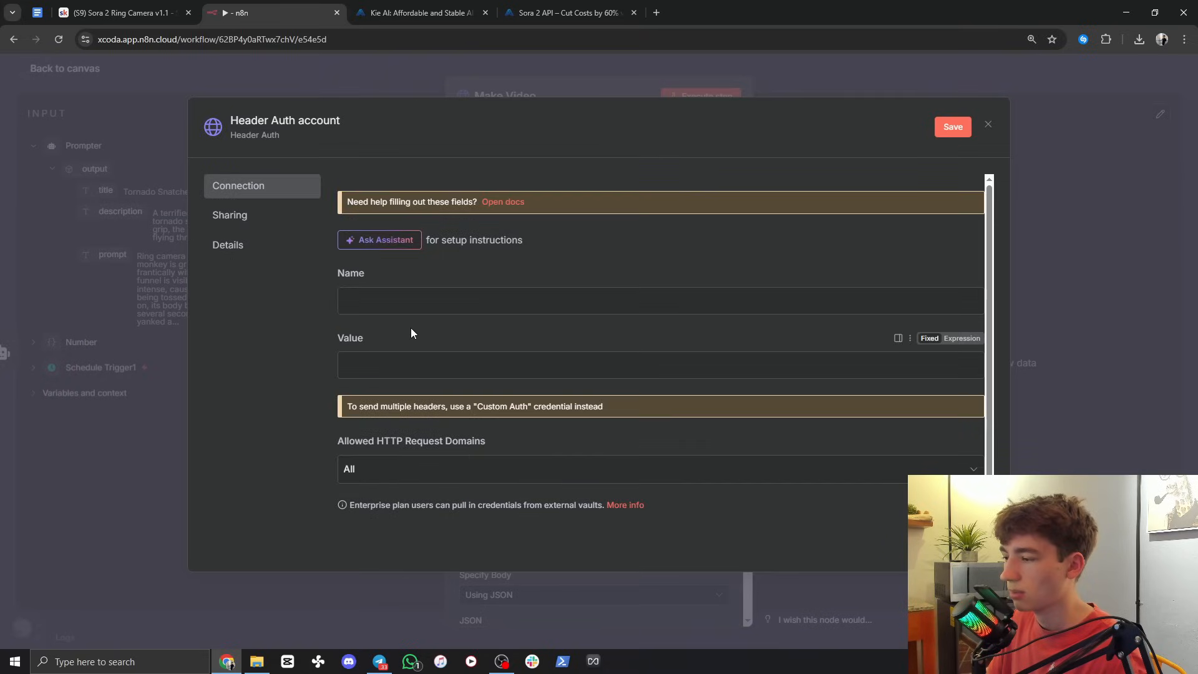
pyautogui.click(300, 127)
pyautogui.write('kieai')
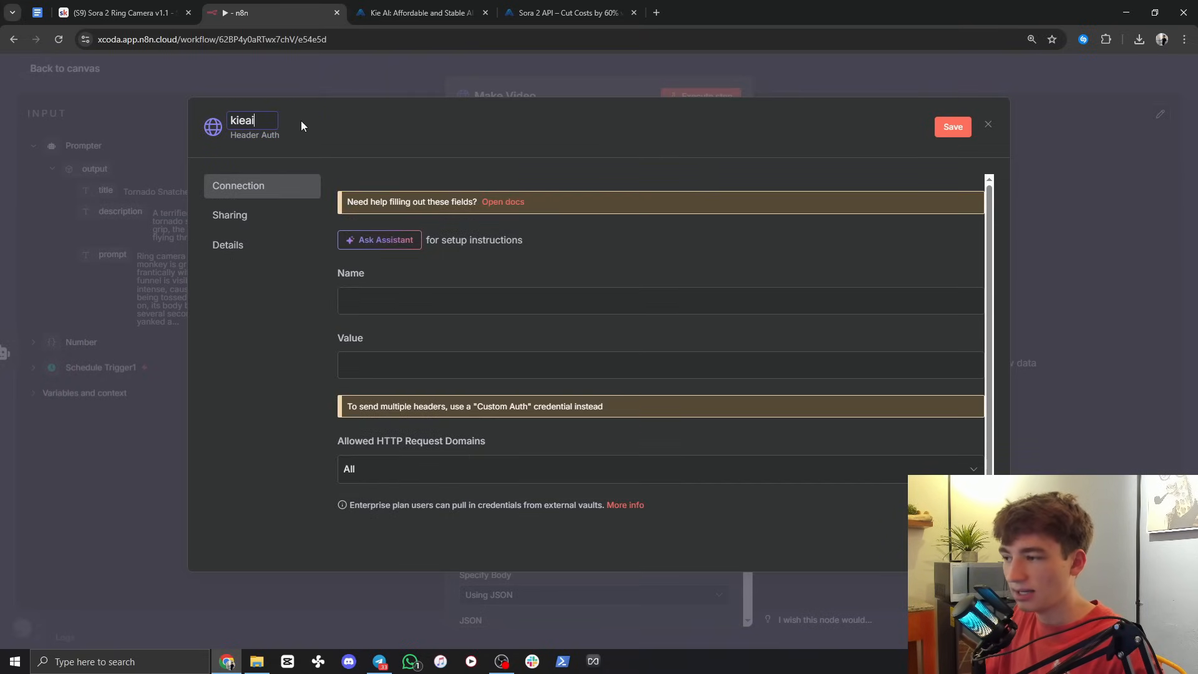
pyautogui.click(378, 296)
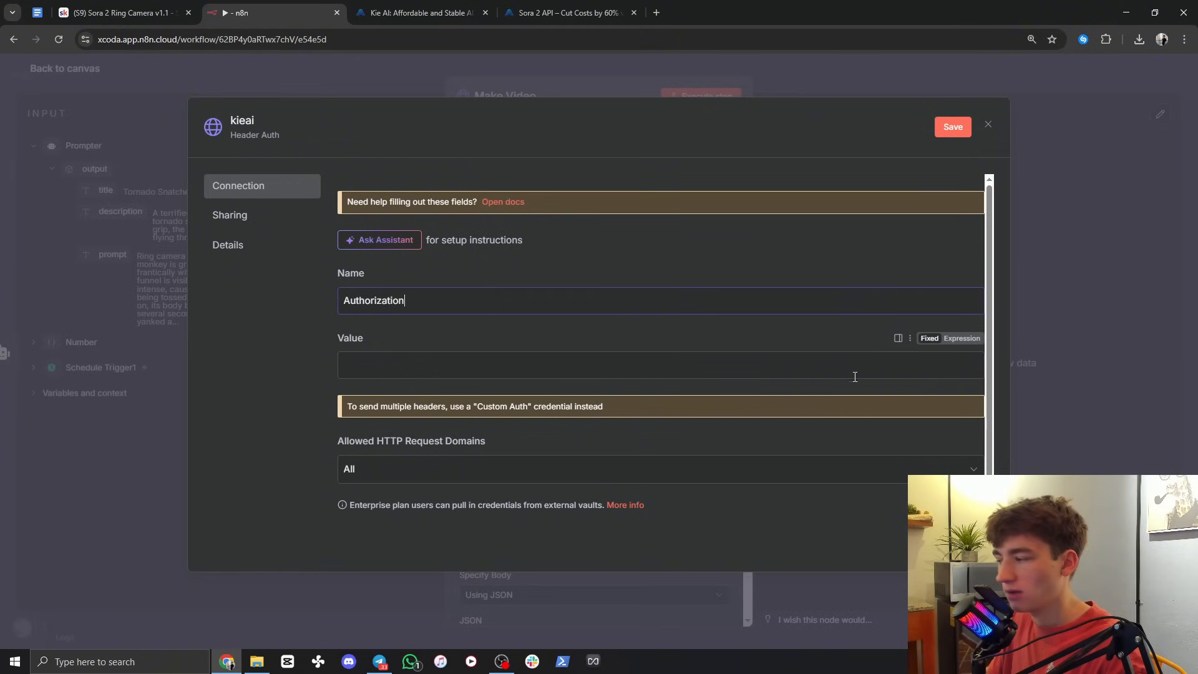
pyautogui.click(965, 340)
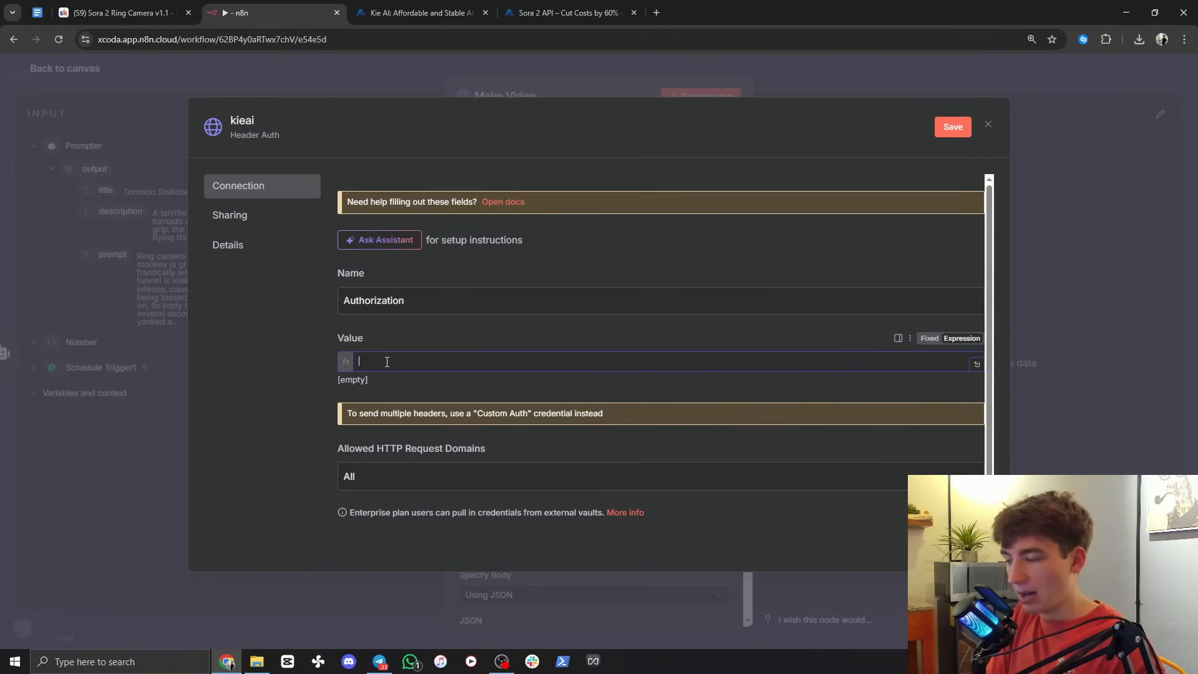
pyautogui.write('Bea')
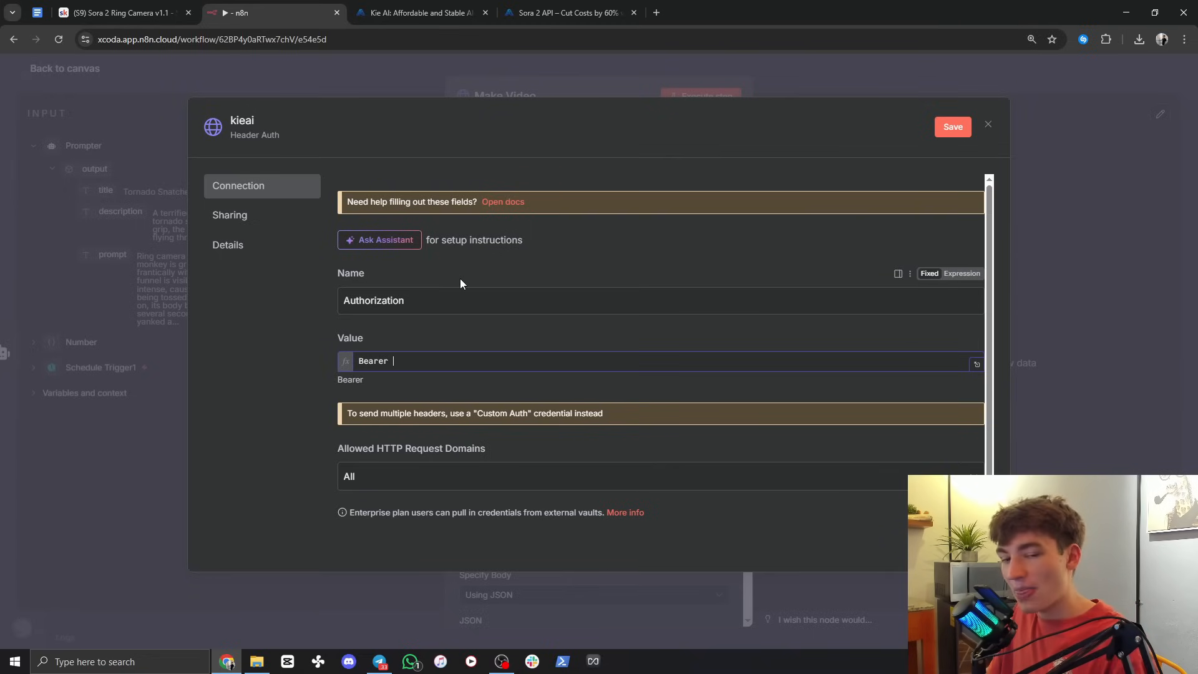
pyautogui.write('rer PASTE')
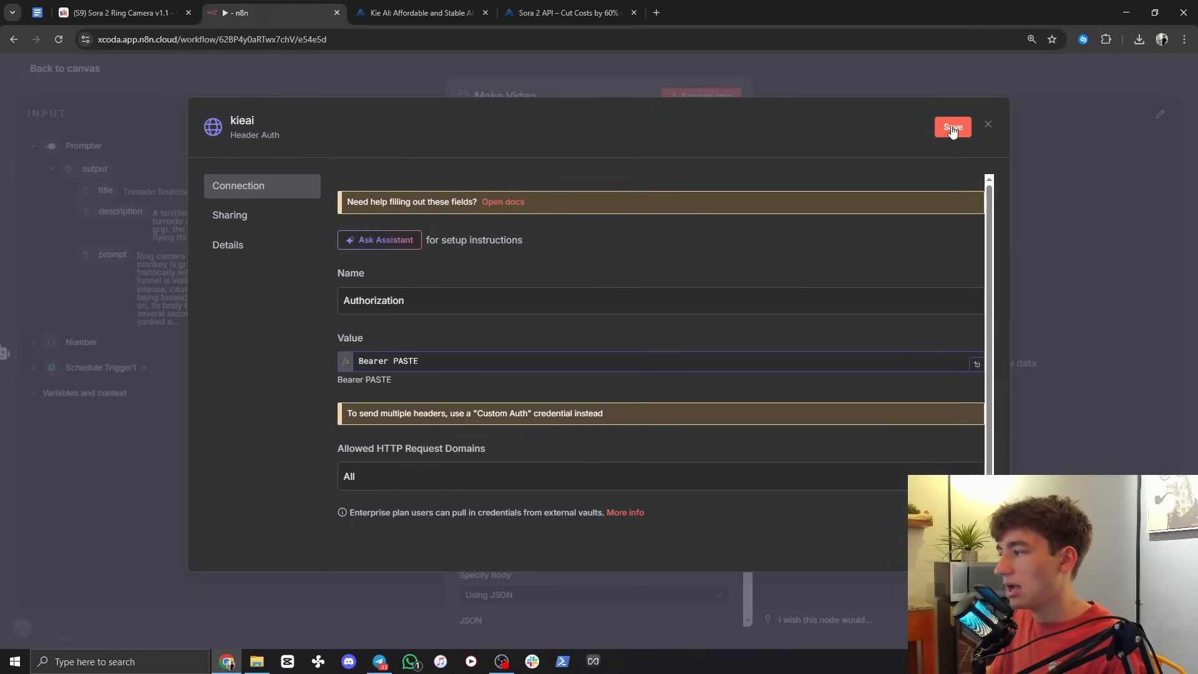
pyautogui.click(989, 125)
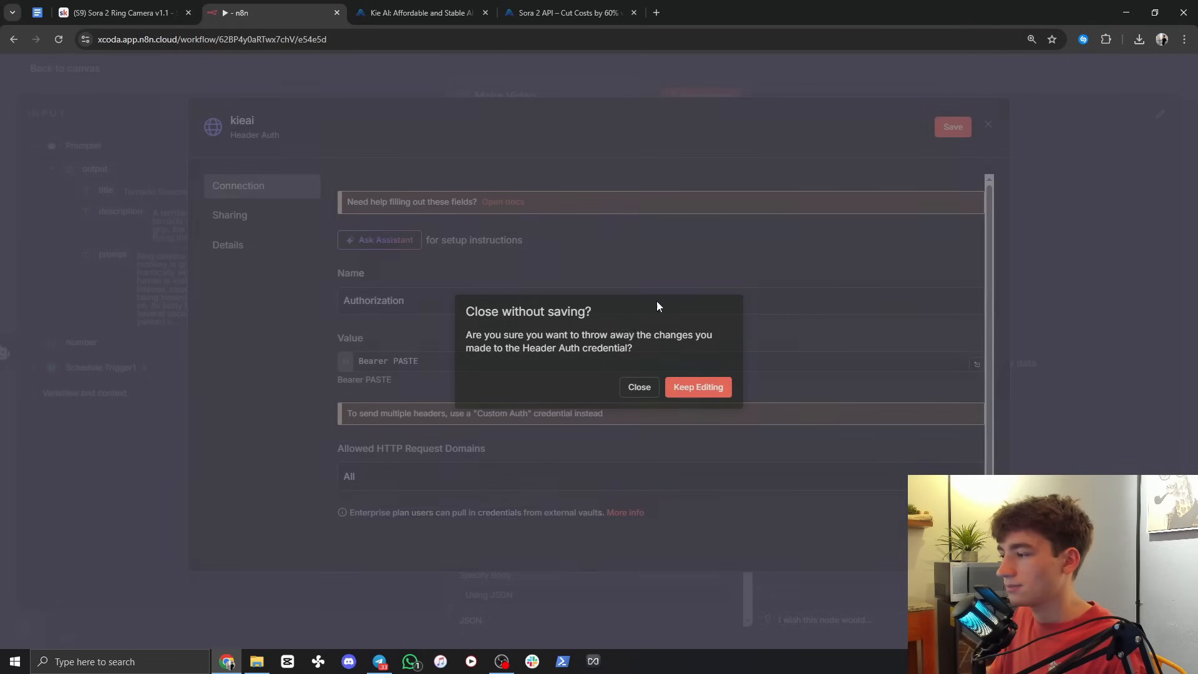
pyautogui.click(635, 388)
# Step: Choose the existing Kie AI credential for the Make Video node's Header Auth
pyautogui.click(517, 448)
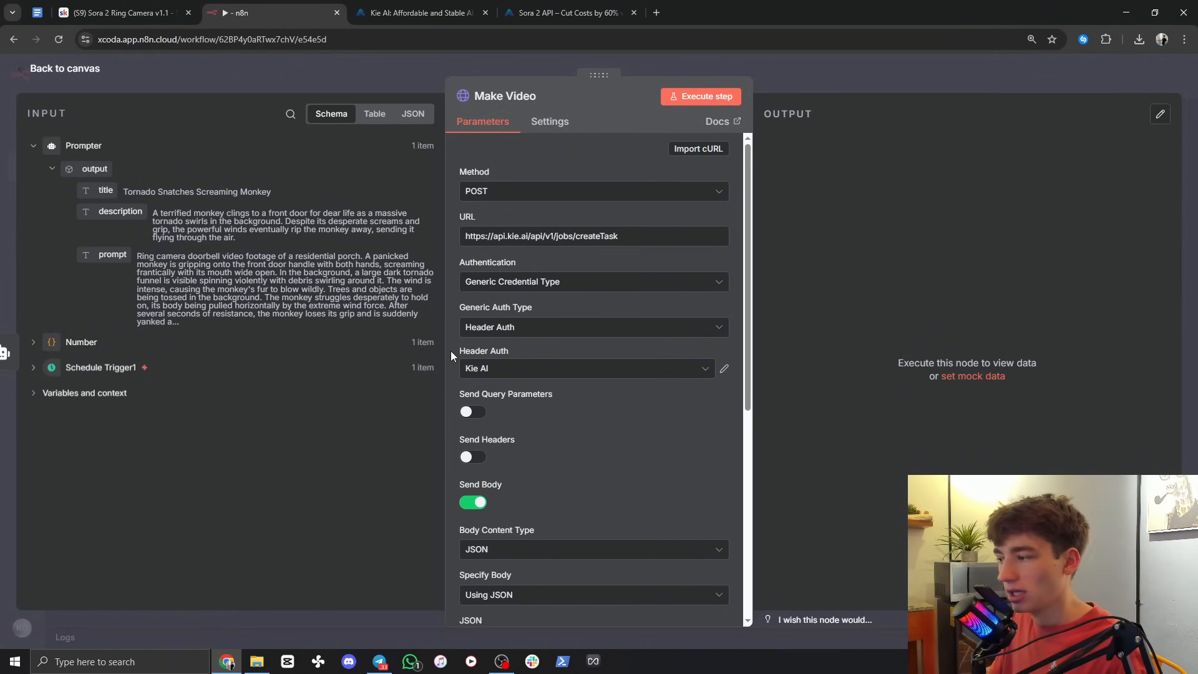
pyautogui.scroll(-5, 457, 347)
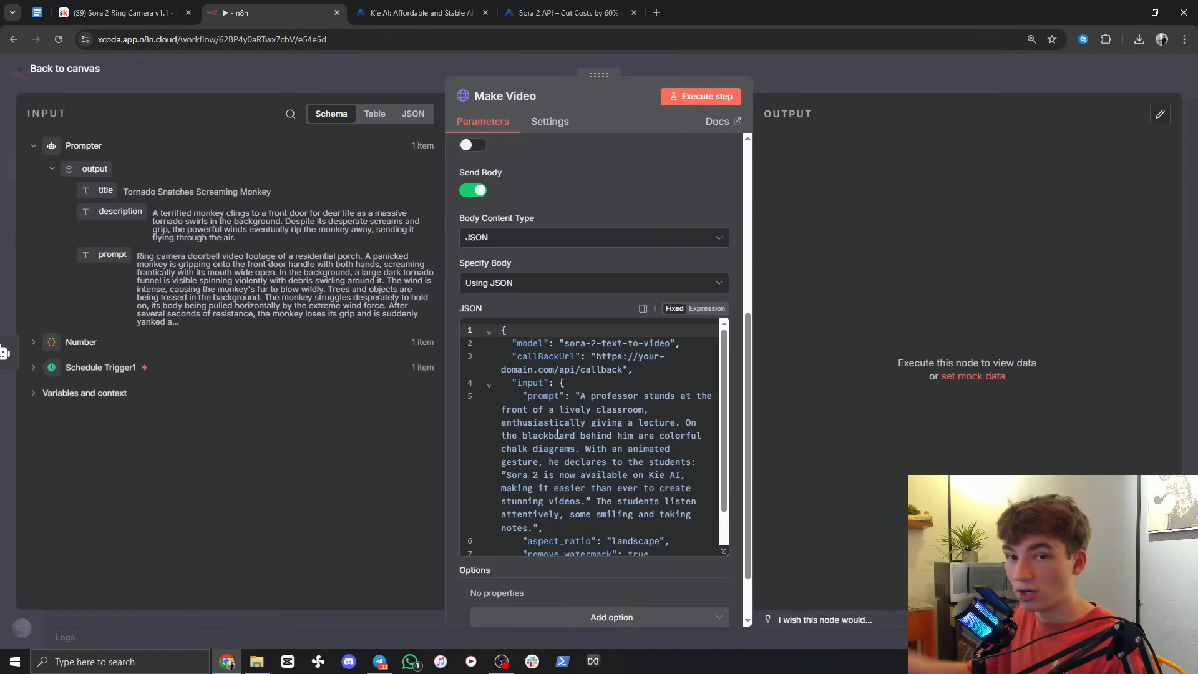
# Step: Switch the Make Video node's JSON body to an expression and delete the sample professor text from its prompt value
pyautogui.click(707, 313)
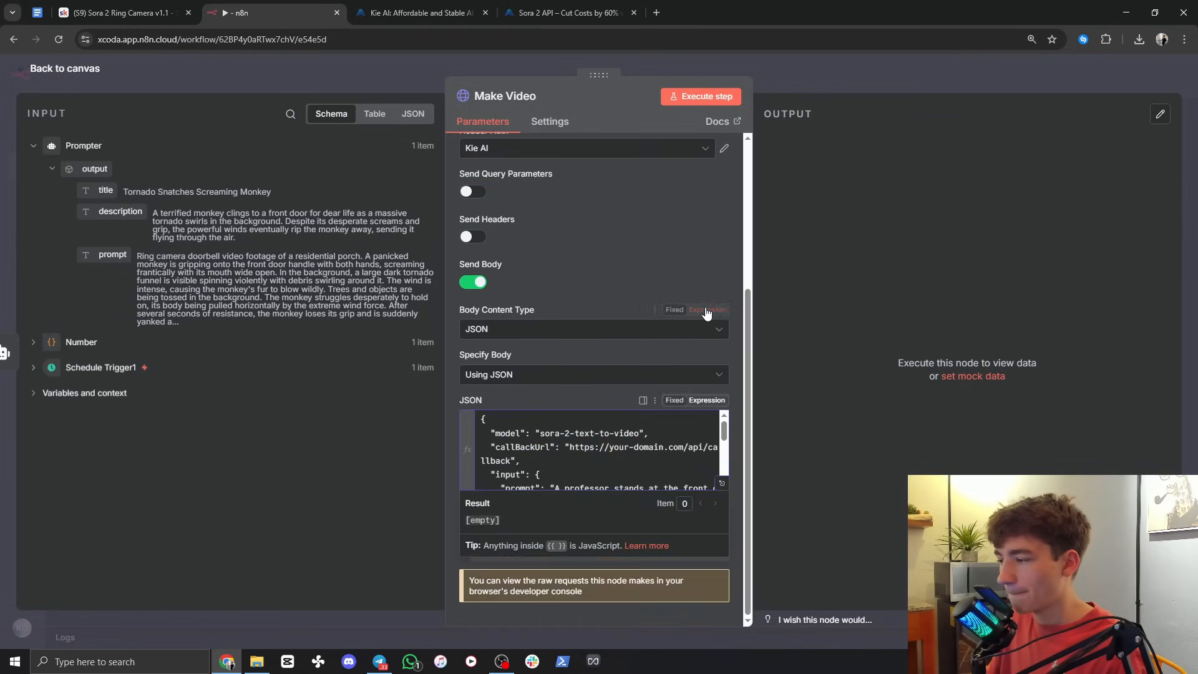
pyautogui.click(722, 485)
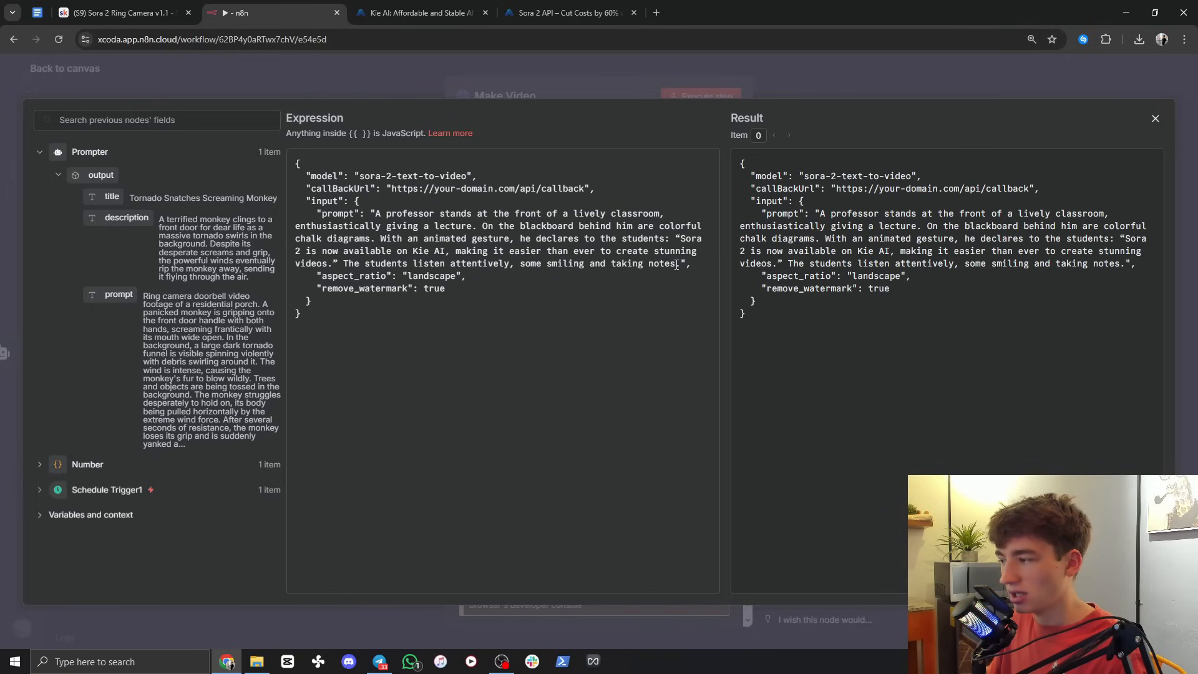
pyautogui.moveTo(672, 266); pyautogui.dragTo(478, 237)
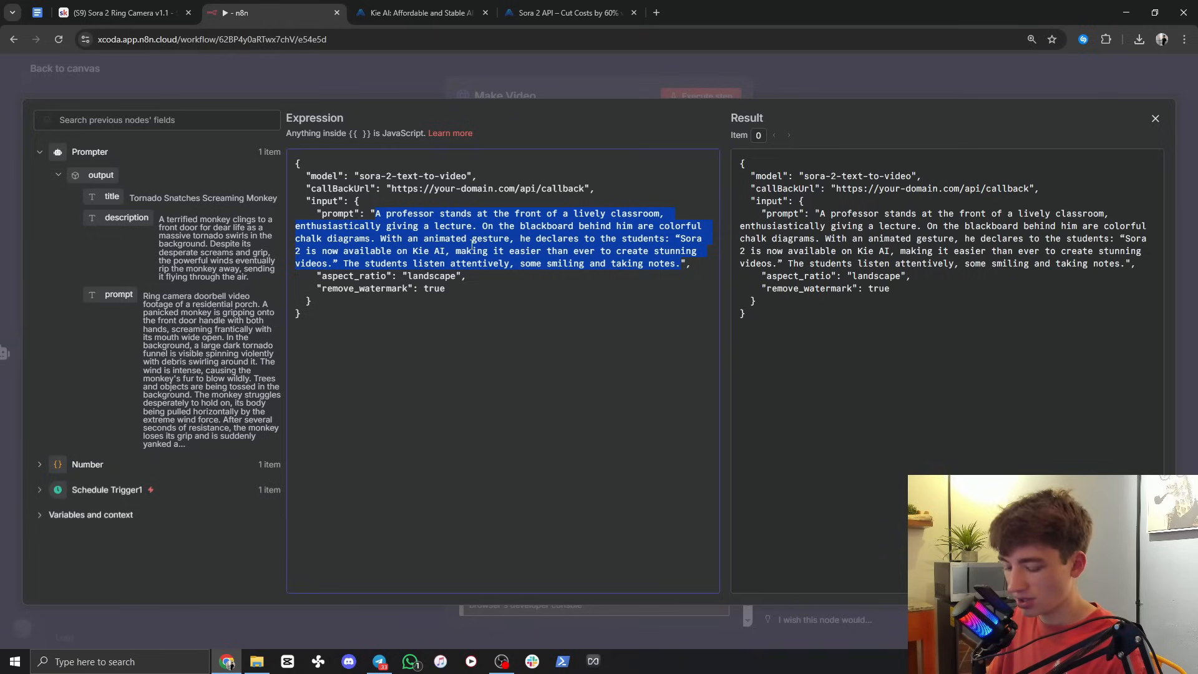
pyautogui.press('BackSpace')
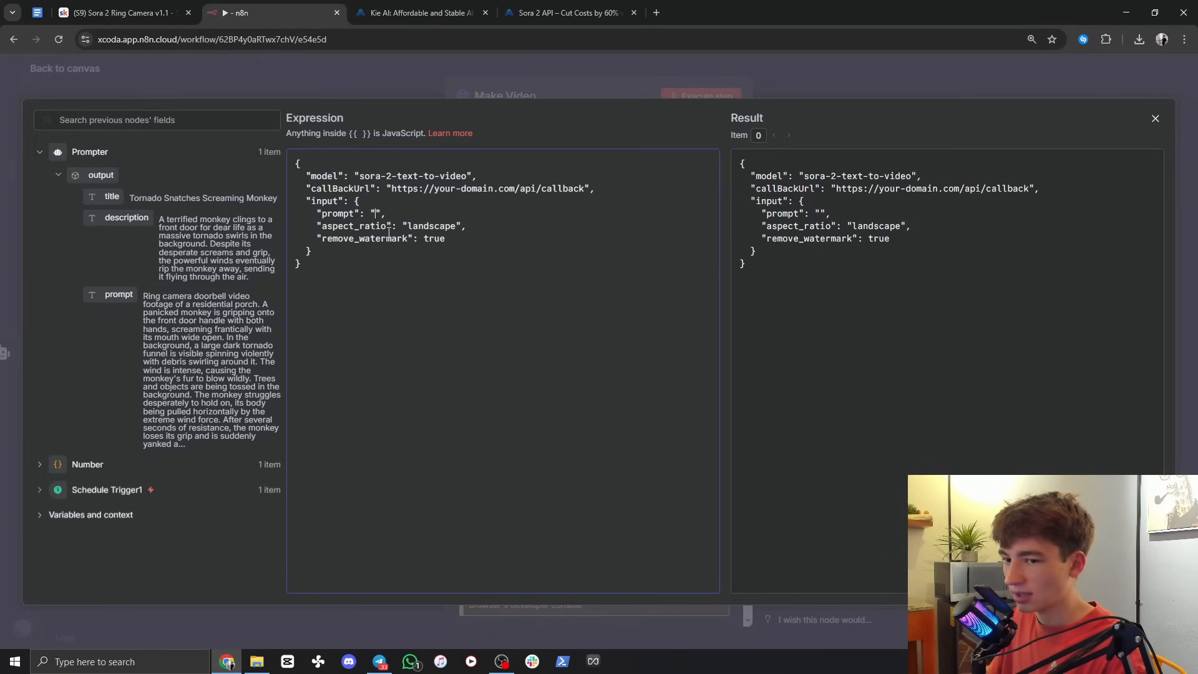
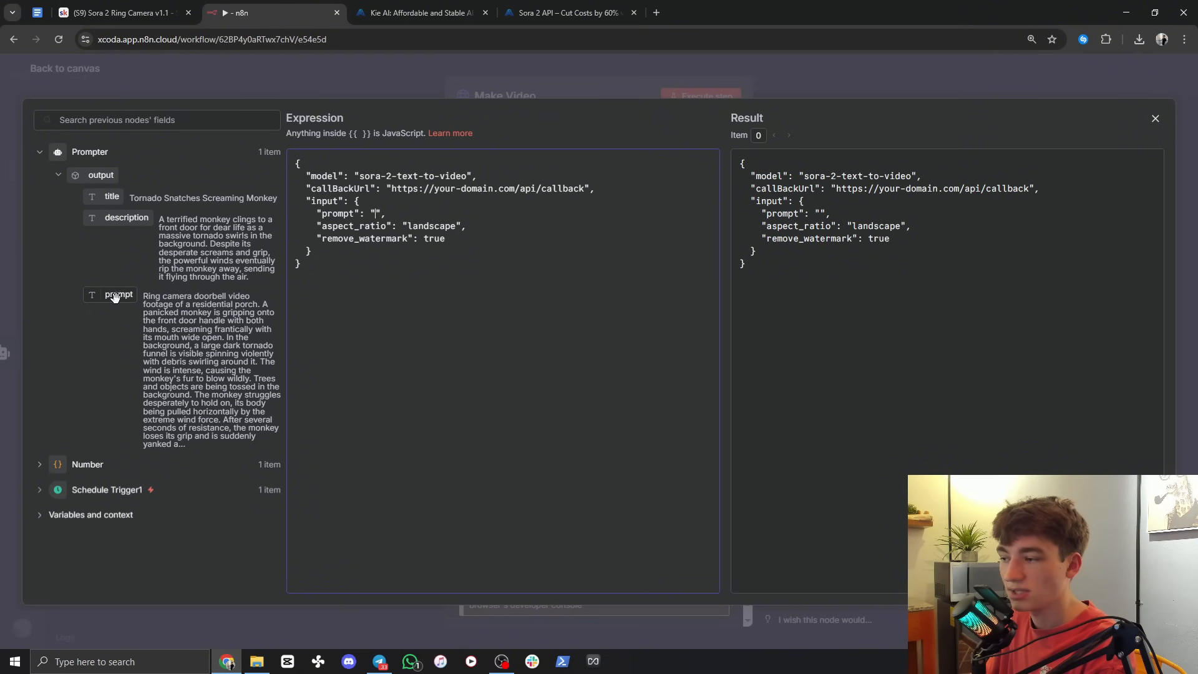
# Step: Insert the Prompter's prompt output, {{ $json.output.prompt }}, between the quotes of the prompt value in Make Video's JSON body
pyautogui.click(426, 84)
pyautogui.click(421, 84)
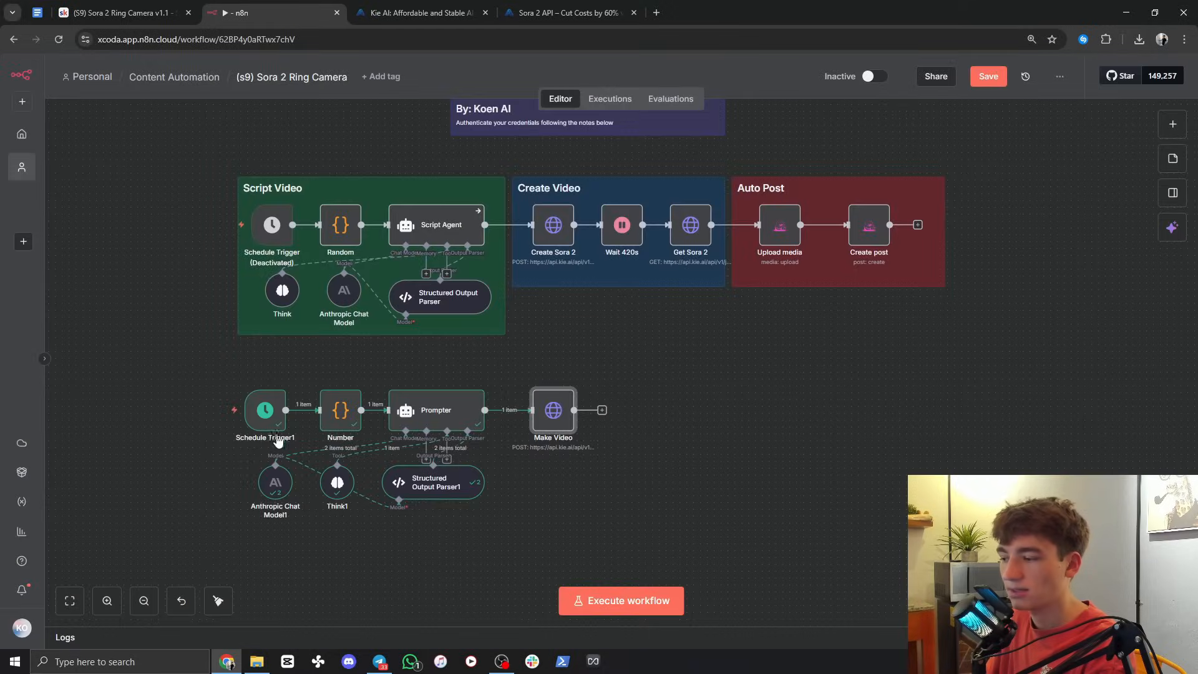
pyautogui.doubleClick(554, 412)
pyautogui.scroll(-4, 726, 448)
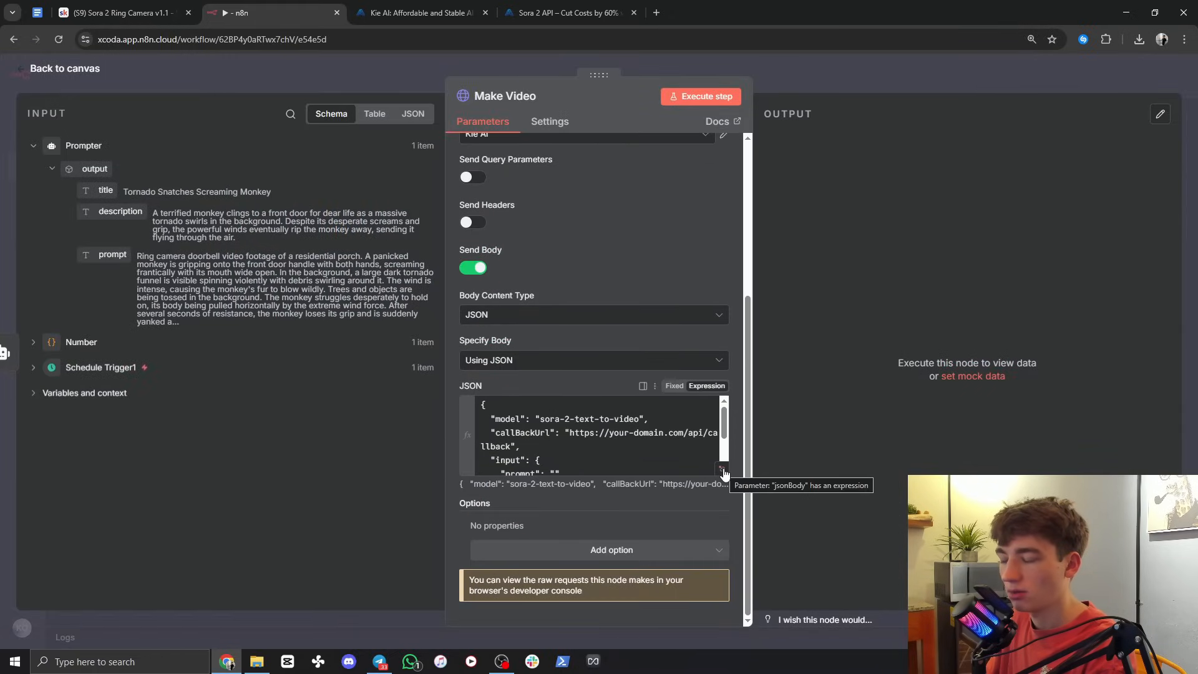
pyautogui.click(723, 472)
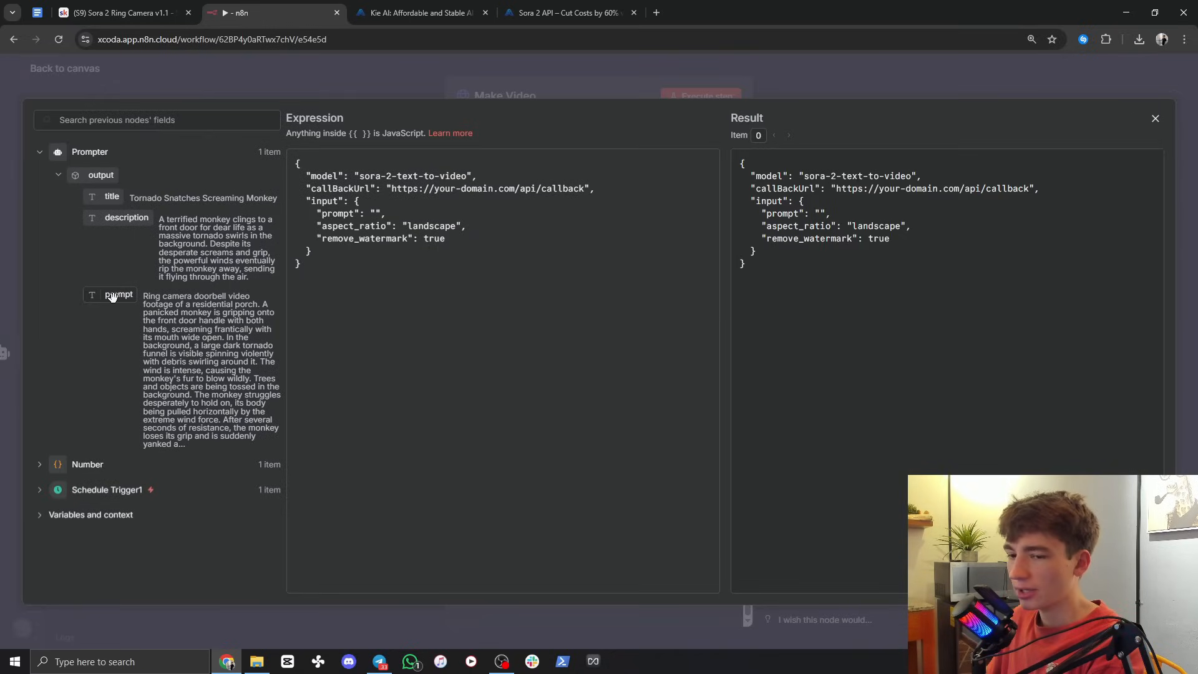
pyautogui.moveTo(111, 296); pyautogui.dragTo(375, 214)
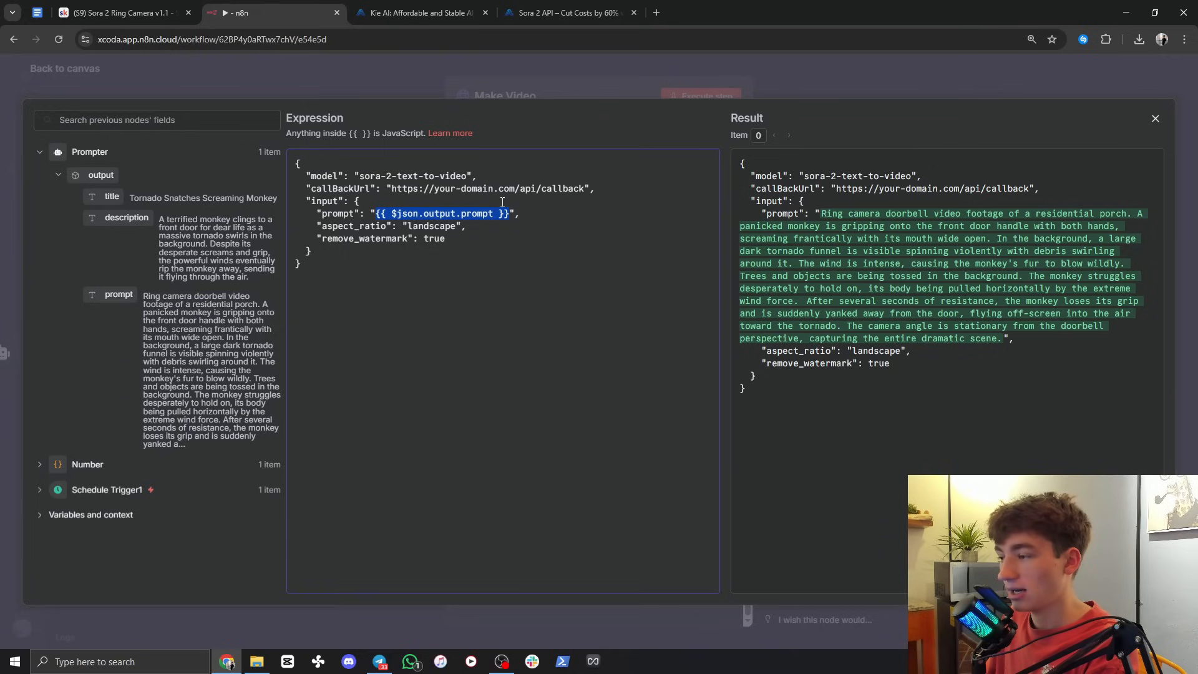
# Step: Set aspect_ratio to portrait in the JSON body and execute only the Make Video step from the canvas
pyautogui.click(426, 237)
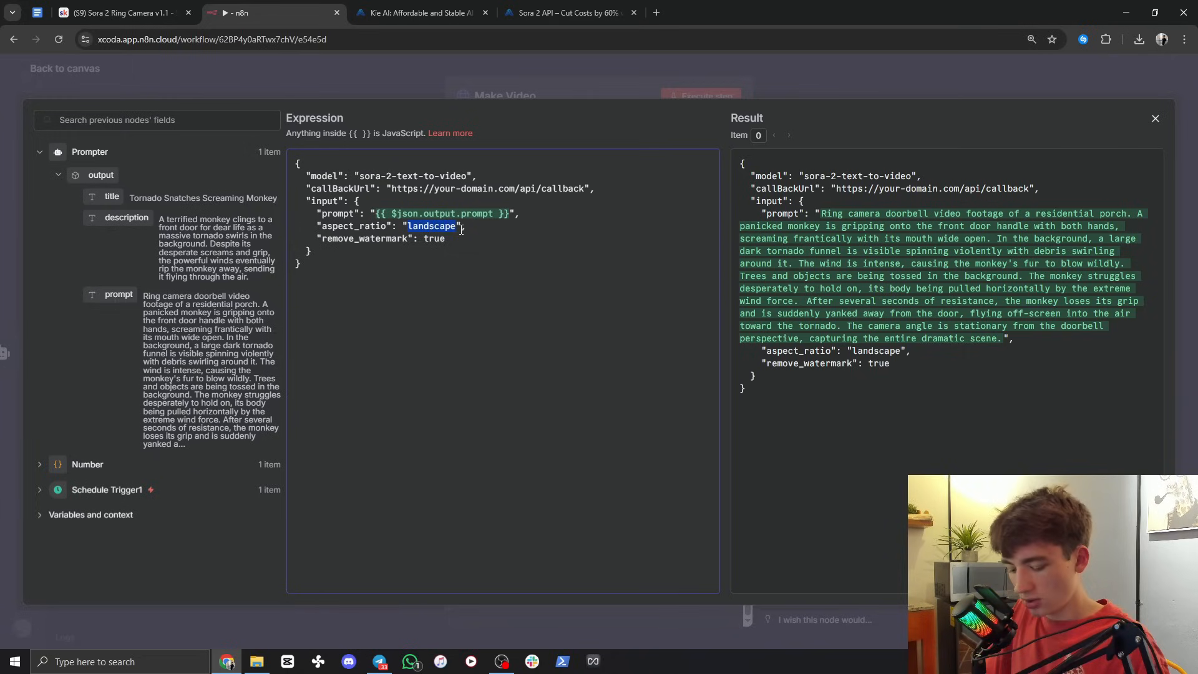
pyautogui.write('portrait')
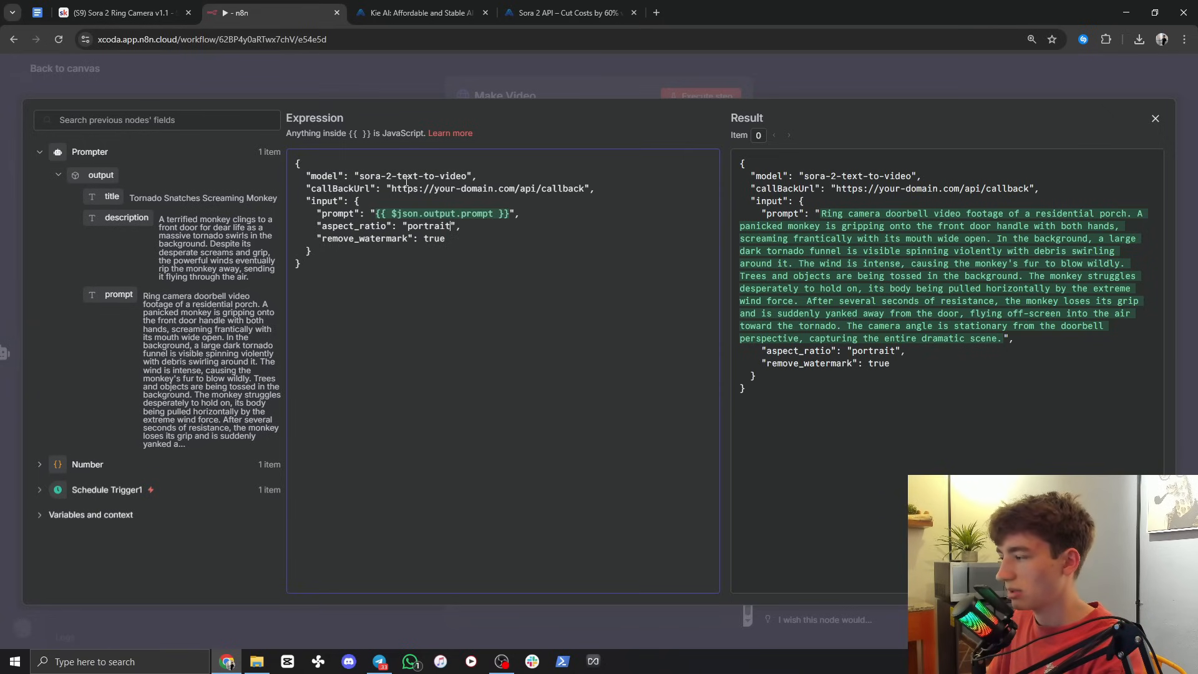
pyautogui.click(477, 85)
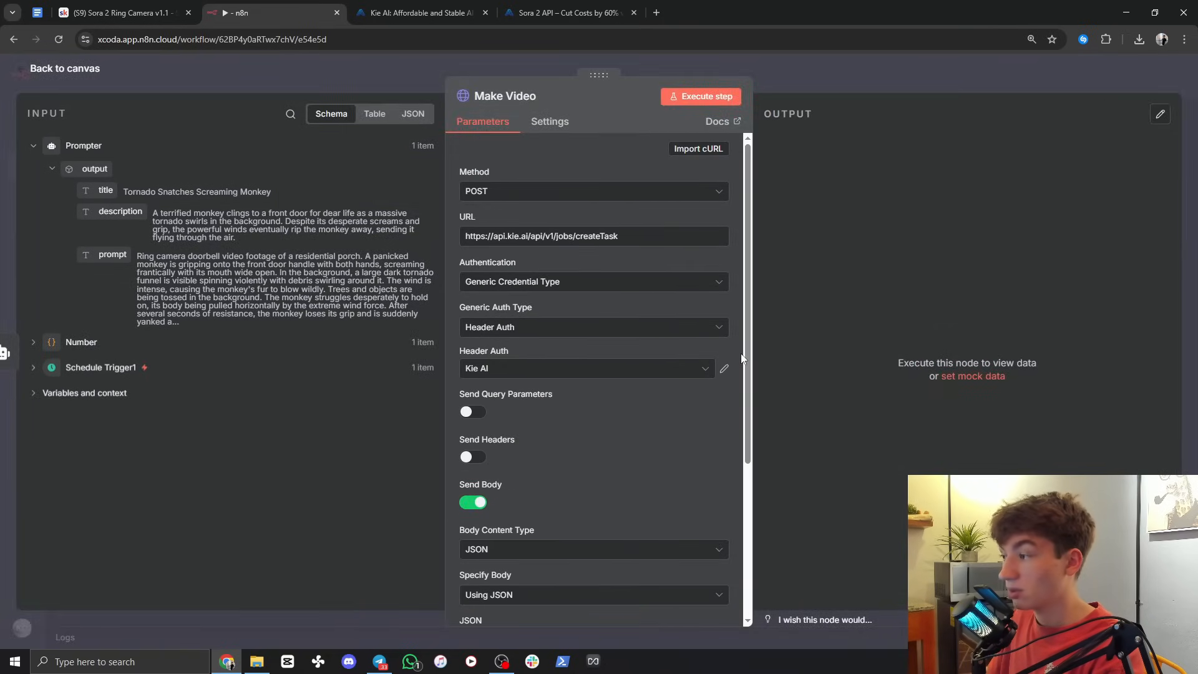
pyautogui.click(819, 88)
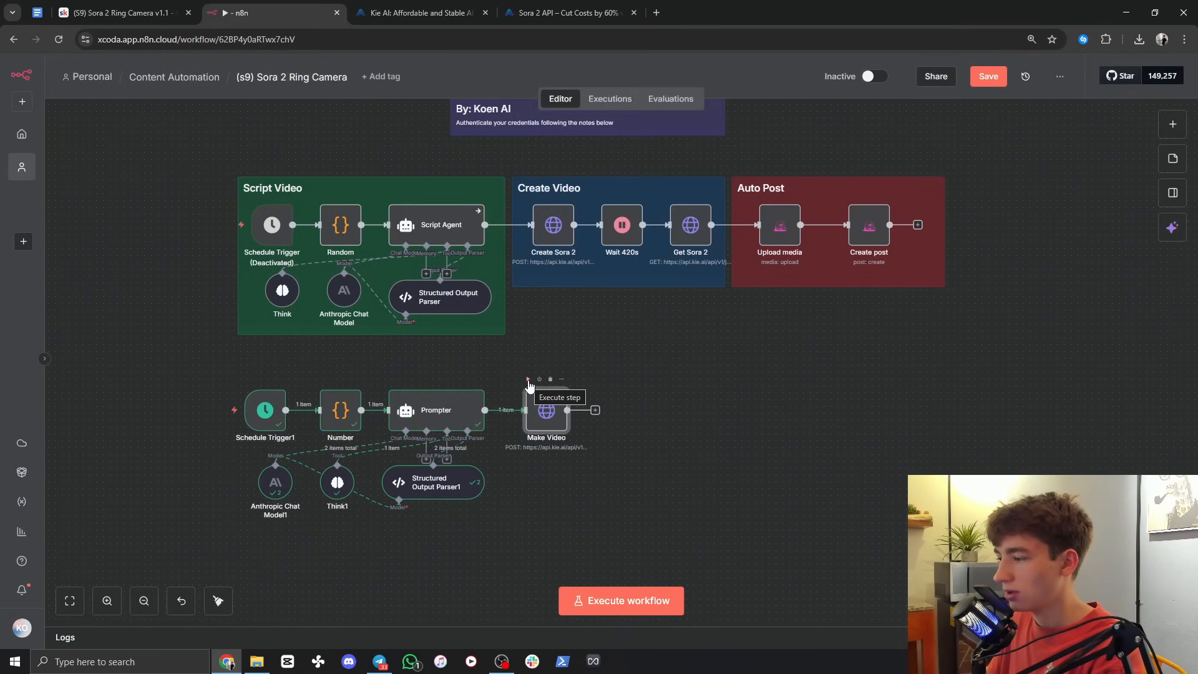
pyautogui.click(528, 380)
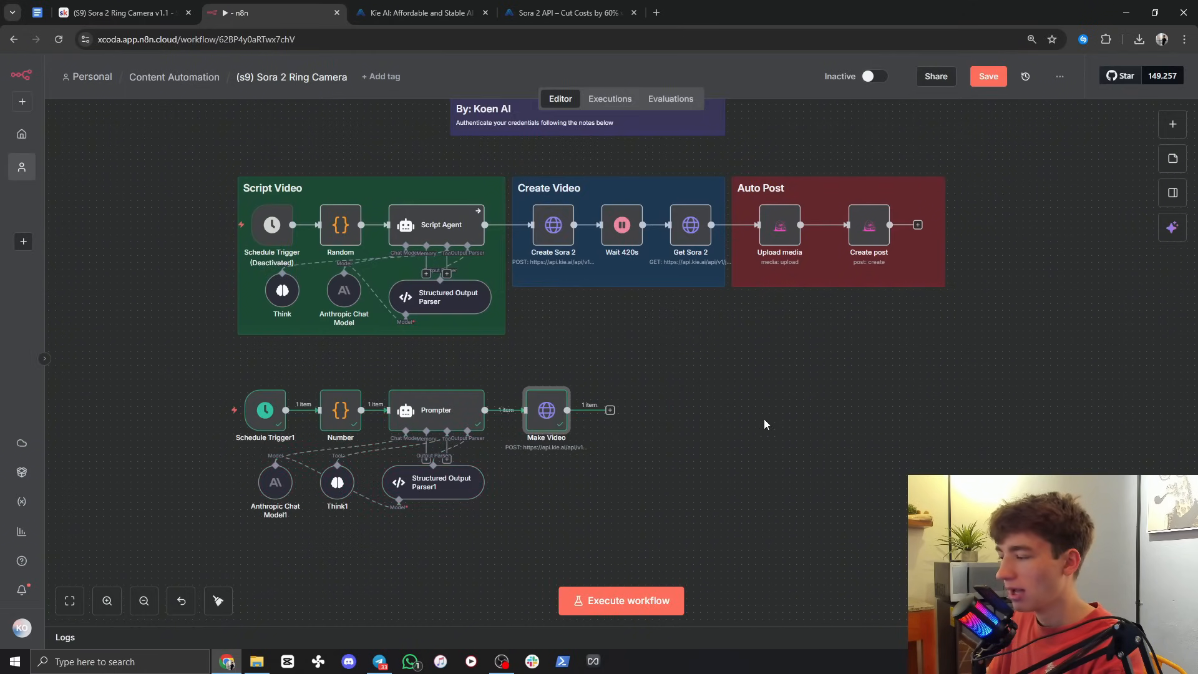
# Step: Add a Wait node after Make Video that resumes after a time interval, with the wait amount set to 1 second
pyautogui.click(611, 412)
pyautogui.write('wait')
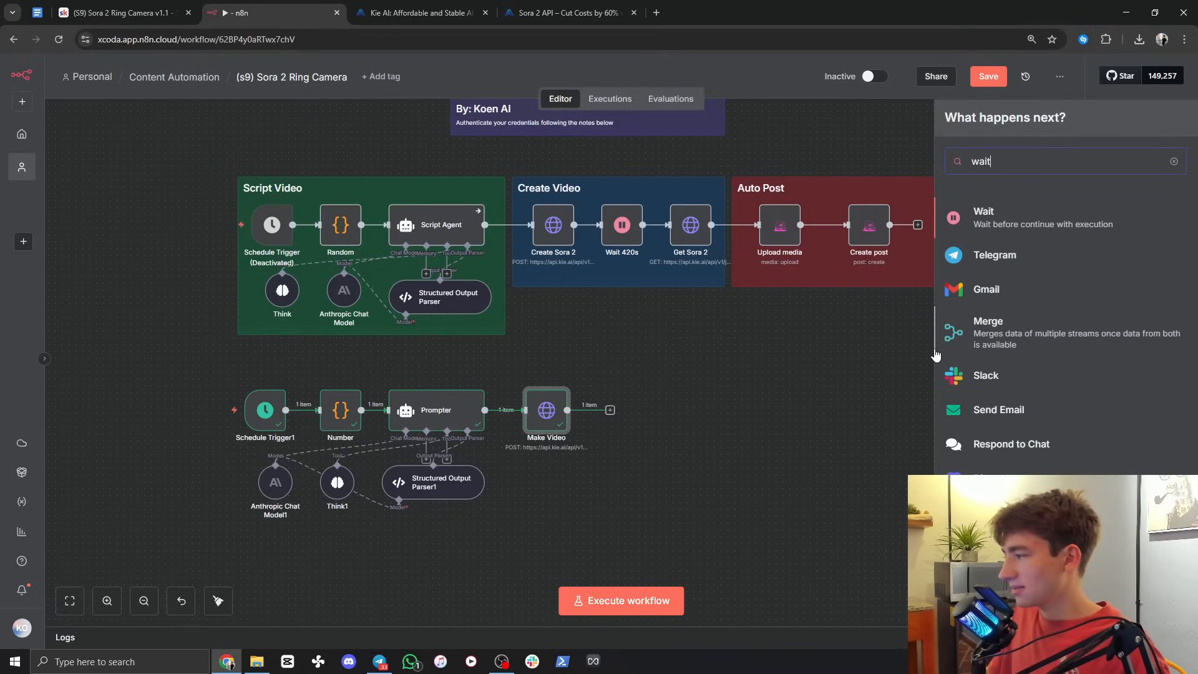
pyautogui.click(1020, 216)
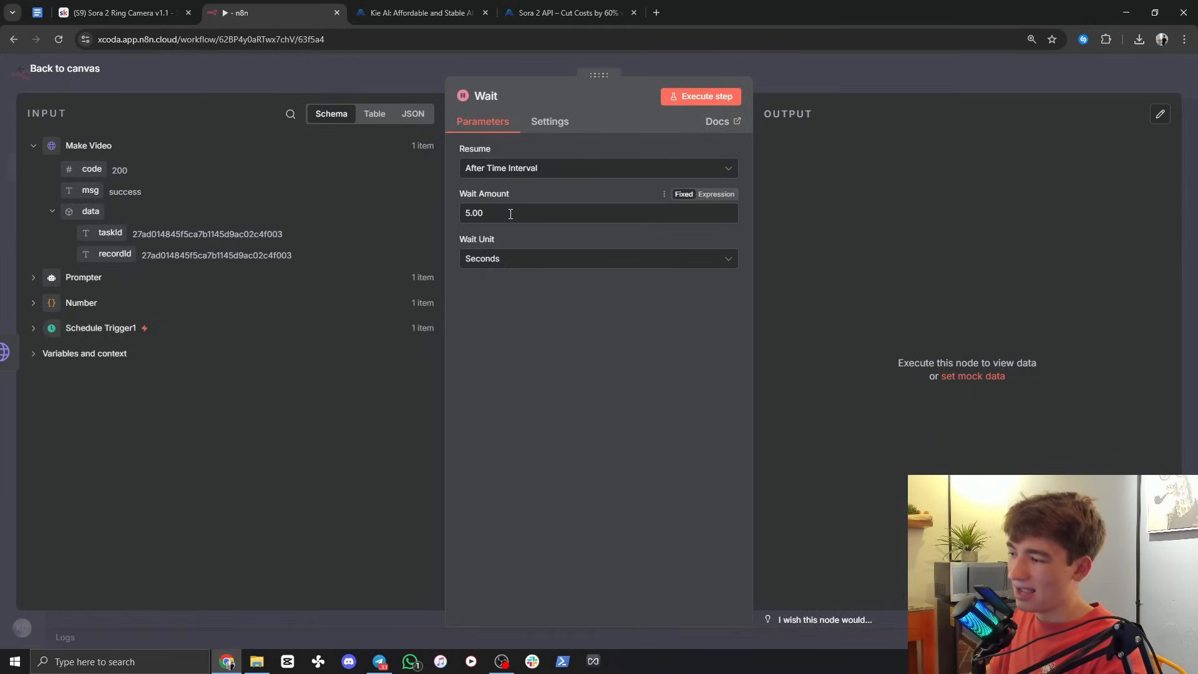
pyautogui.moveTo(510, 214); pyautogui.dragTo(217, 201)
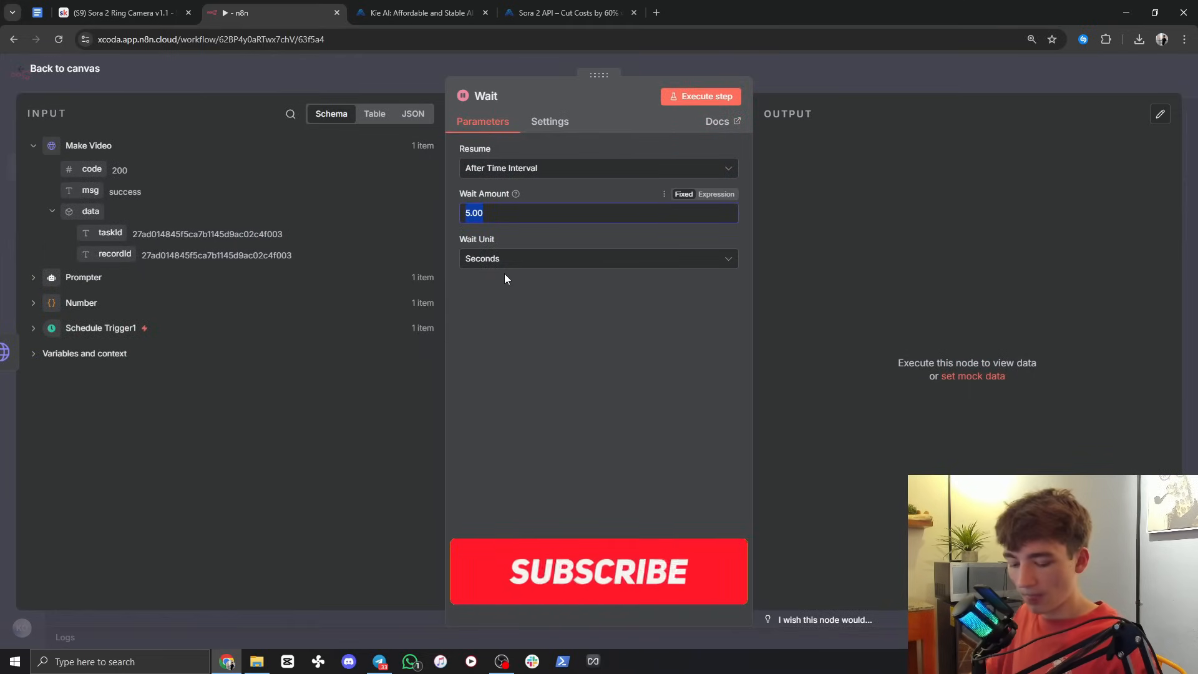
pyautogui.write('1')
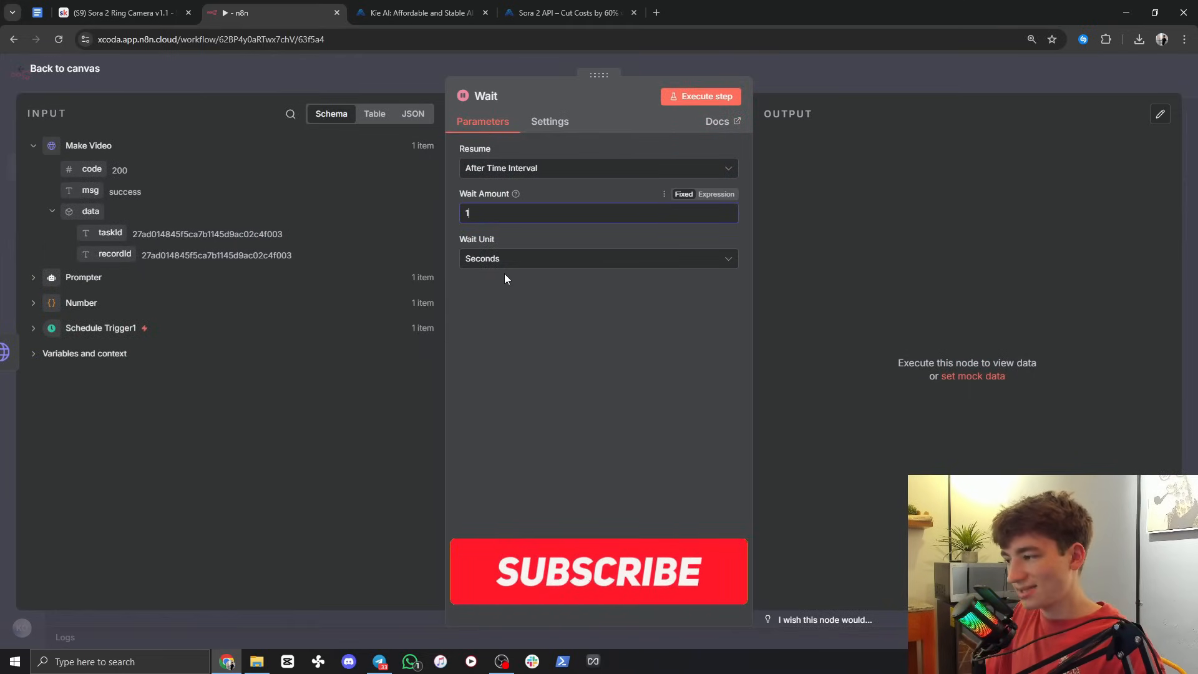
pyautogui.click(449, 216)
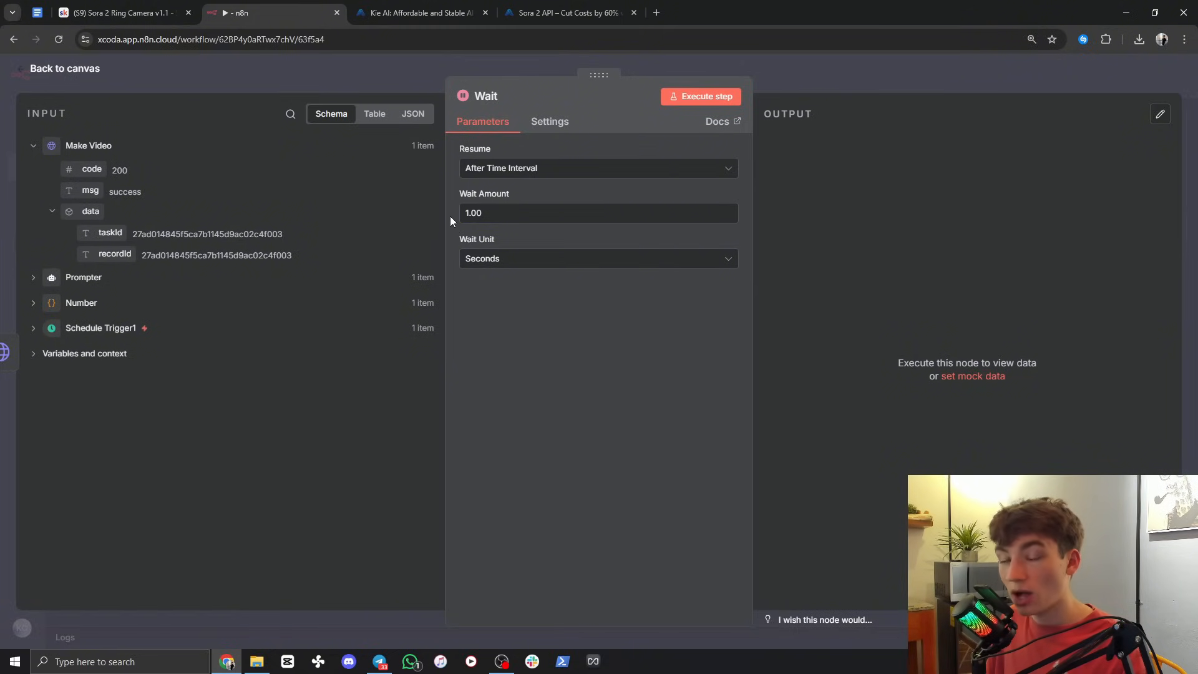
pyautogui.click(825, 84)
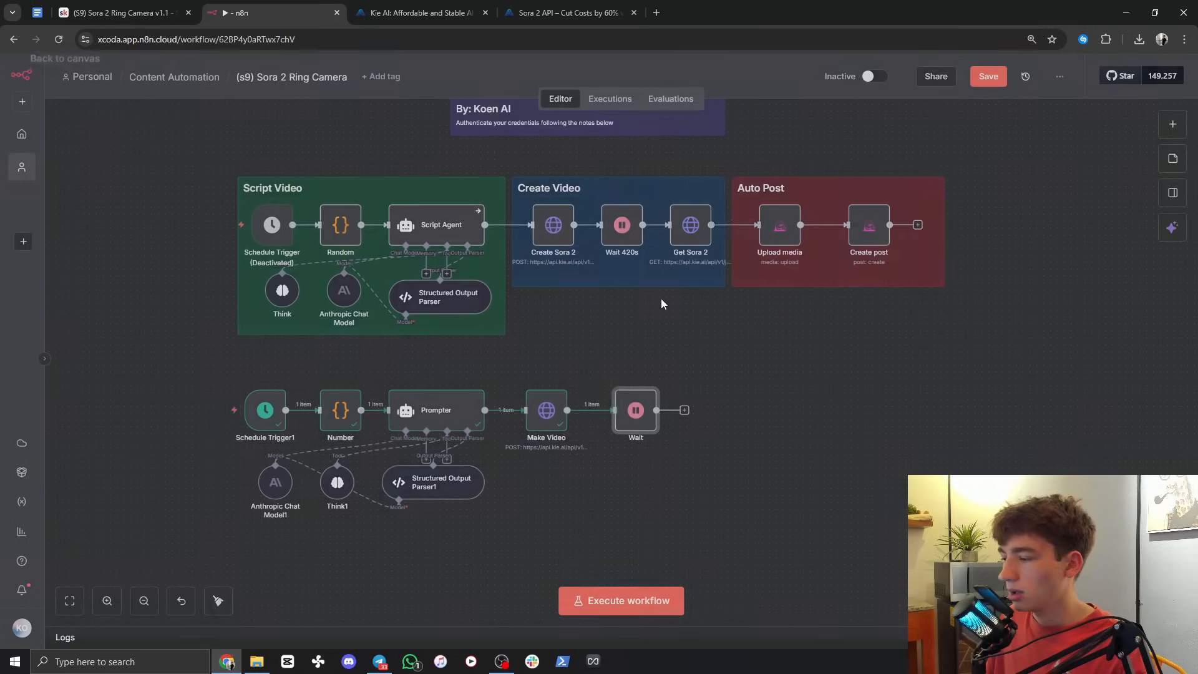
# Step: Add a sticky note to the canvas and shrink it to a small box just above the Wait node
pyautogui.click(1170, 160)
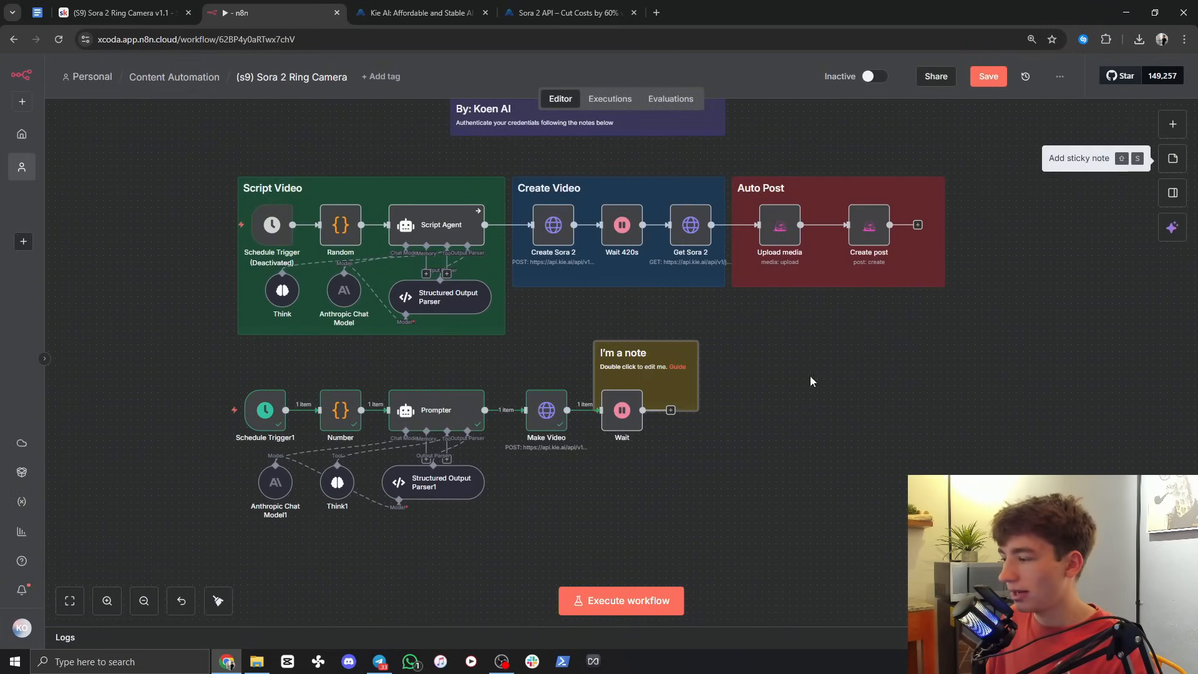
pyautogui.moveTo(697, 339); pyautogui.dragTo(657, 335)
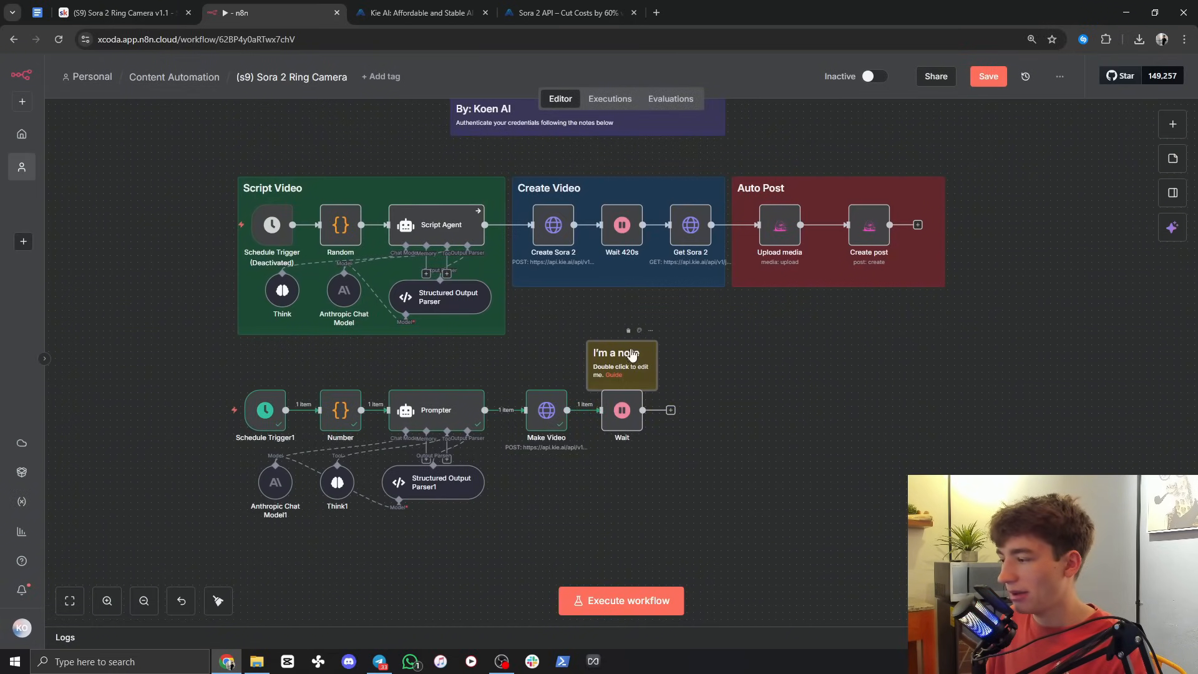
pyautogui.doubleClick(622, 410)
pyautogui.doubleClick(484, 211)
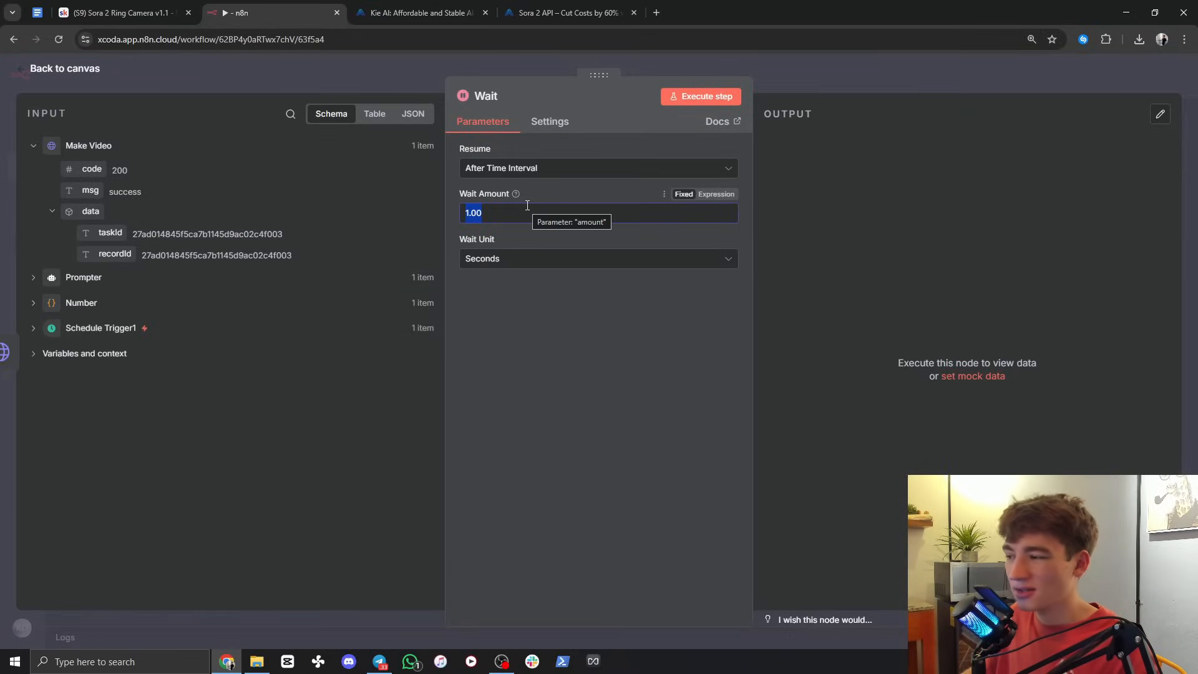
pyautogui.click(451, 210)
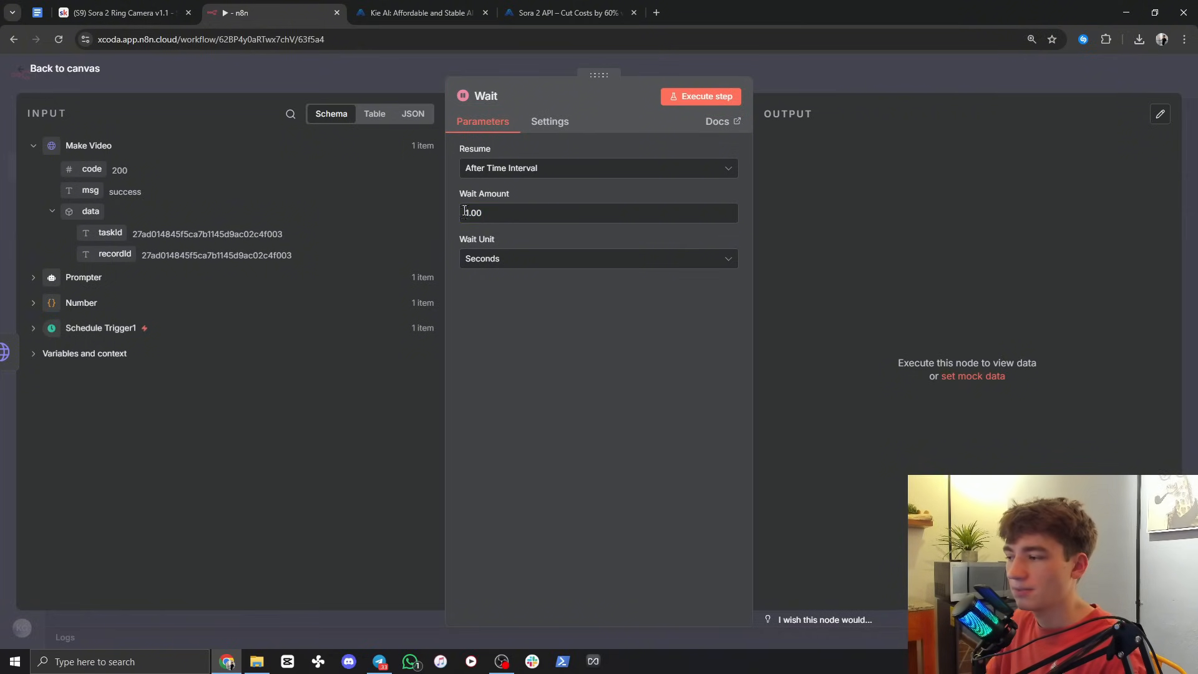
pyautogui.click(780, 82)
pyautogui.moveTo(623, 404)
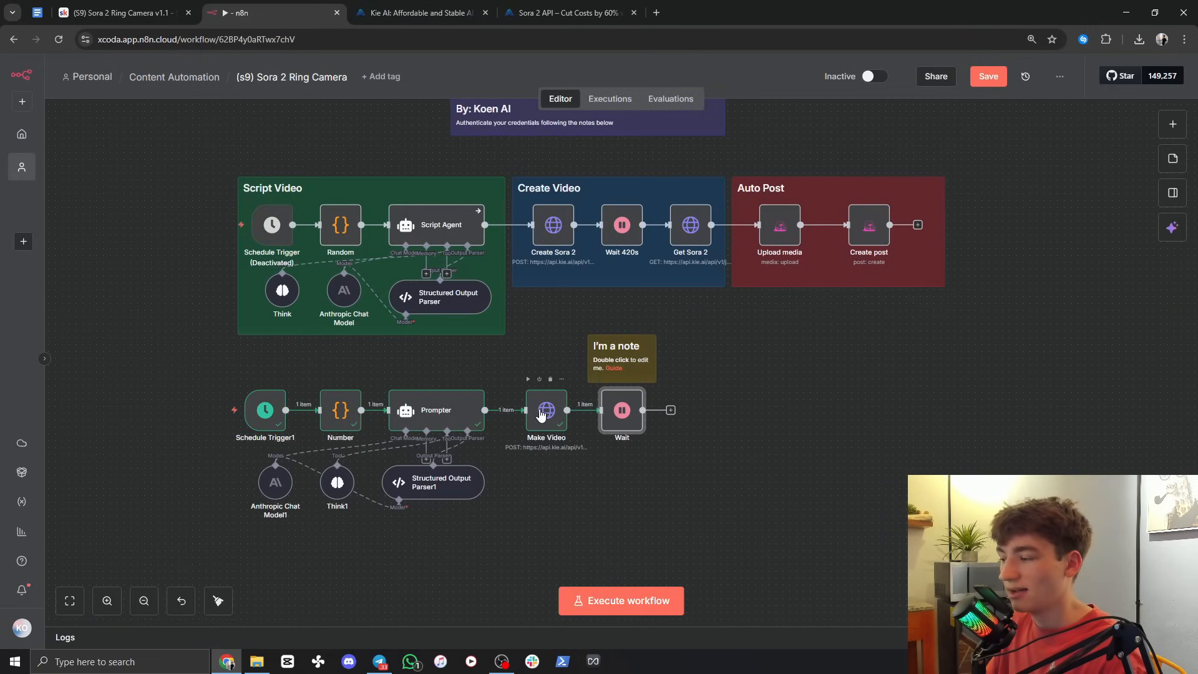
# Step: Switch to Kie AI, refresh the request logs to check the newest sora-2-text-to-video job, and preview its result video
pyautogui.click(413, 13)
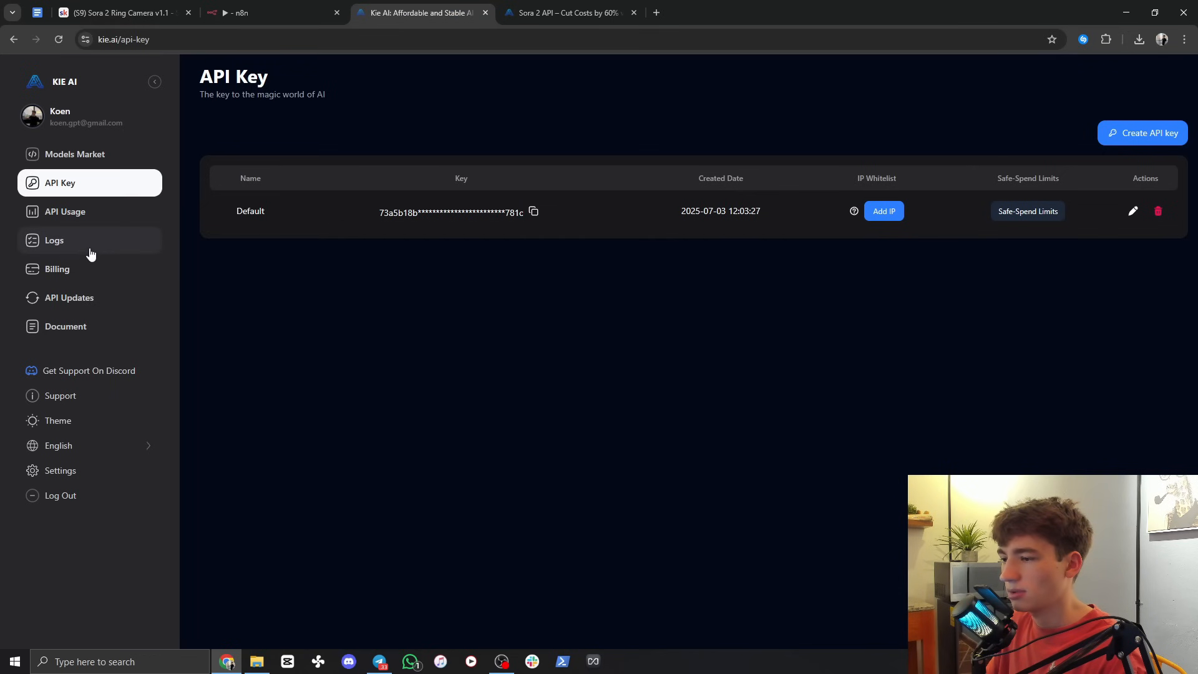
pyautogui.click(59, 242)
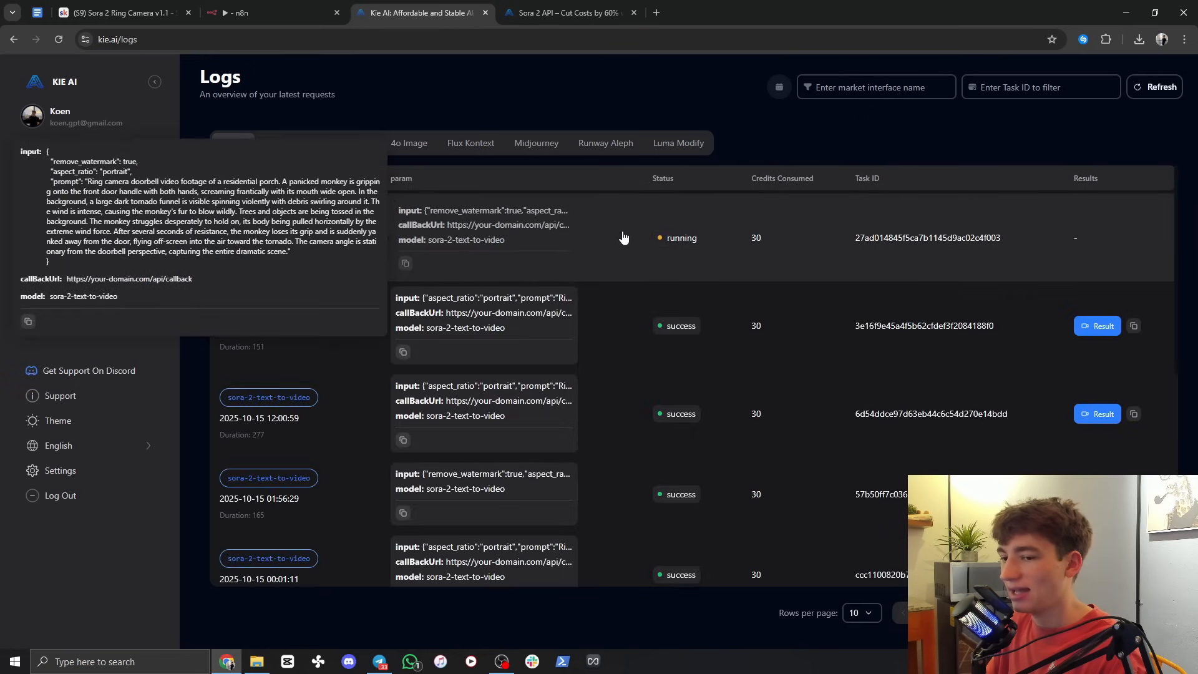
pyautogui.moveTo(689, 244)
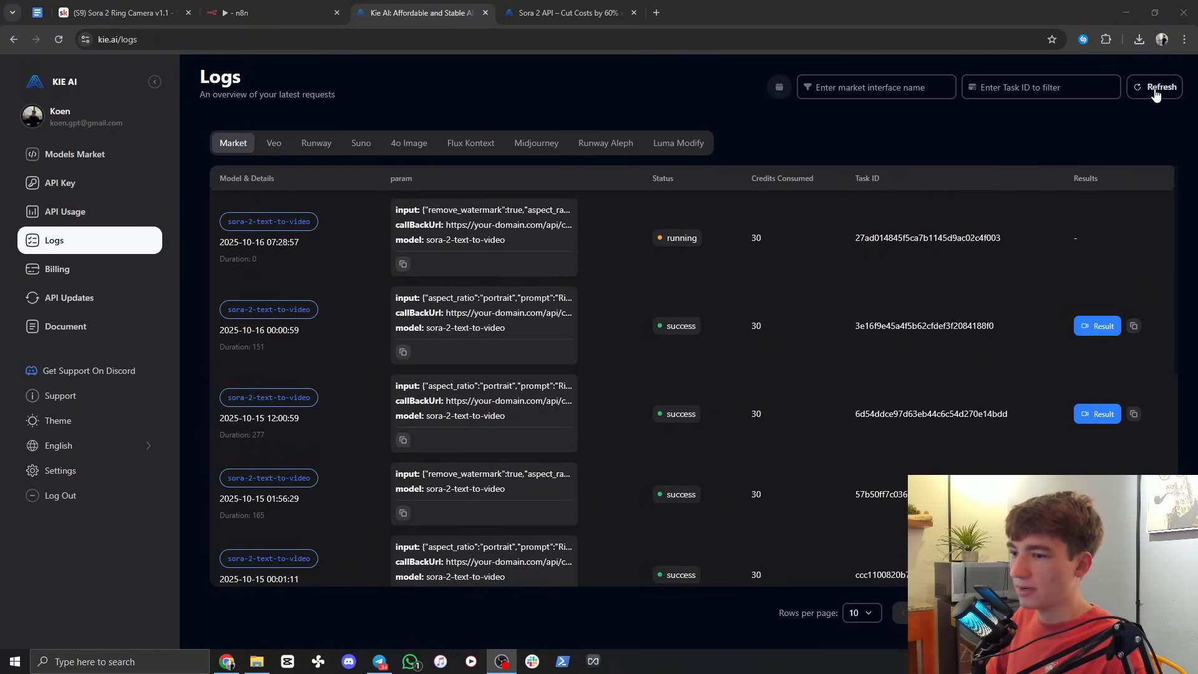
pyautogui.click(1159, 89)
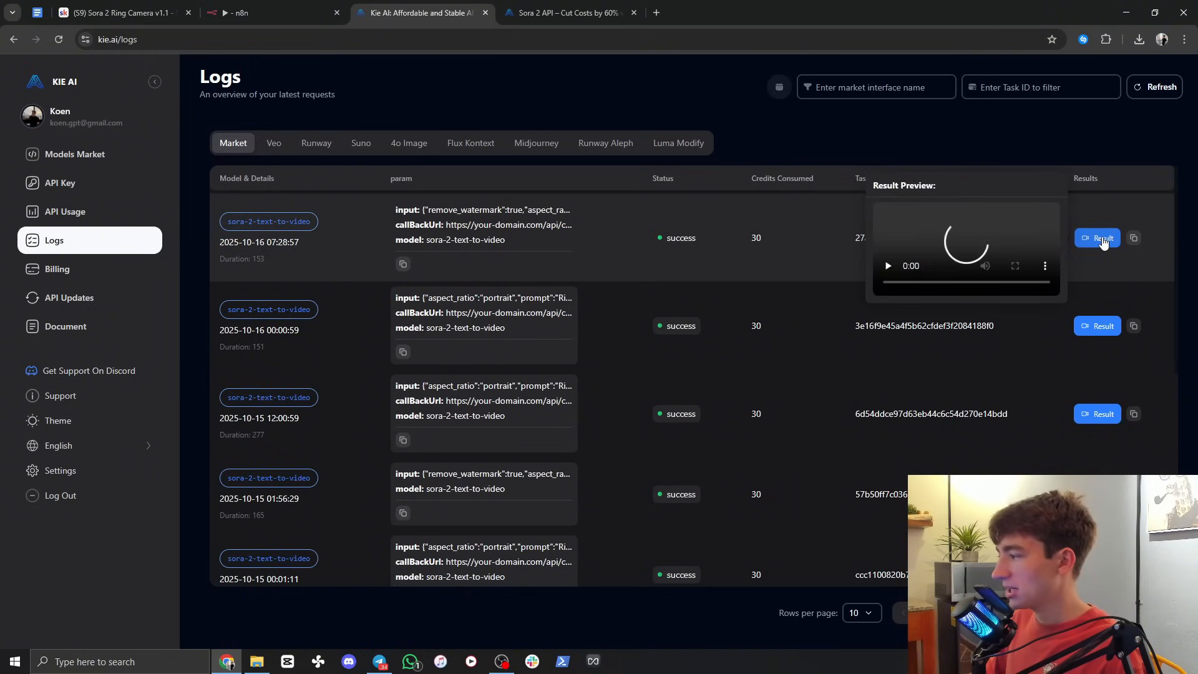
pyautogui.scroll(-1, 1098, 253)
pyautogui.scroll(1, 1101, 256)
pyautogui.moveTo(1100, 244)
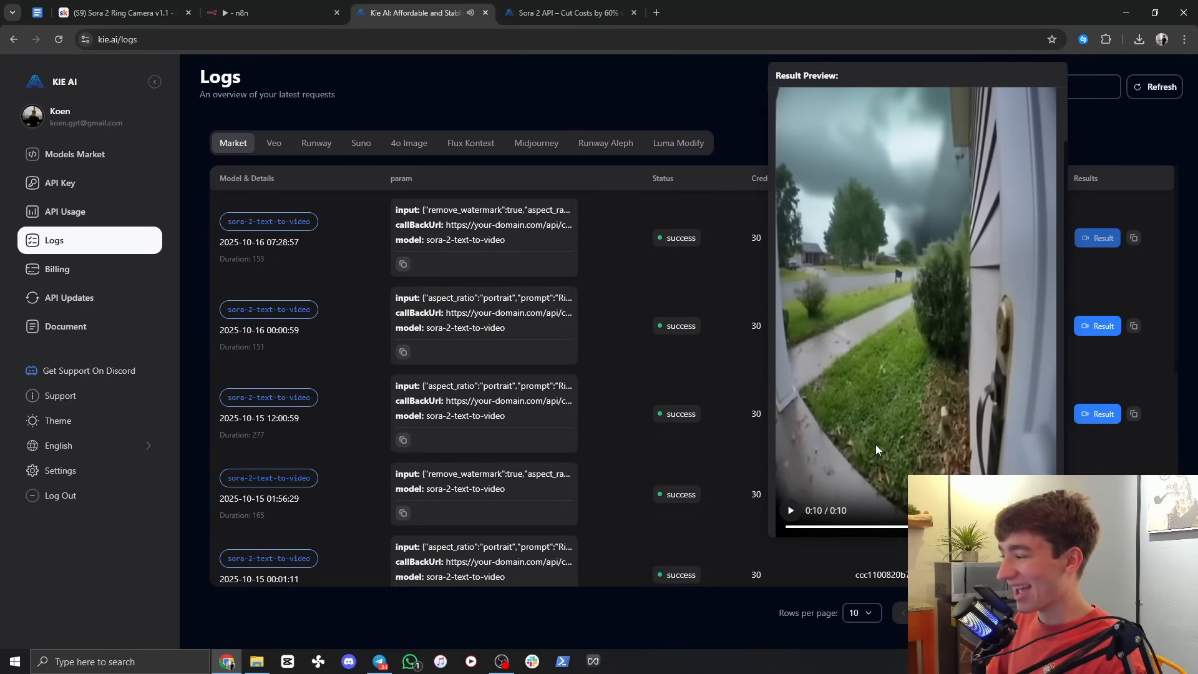
pyautogui.scroll(-1, 875, 445)
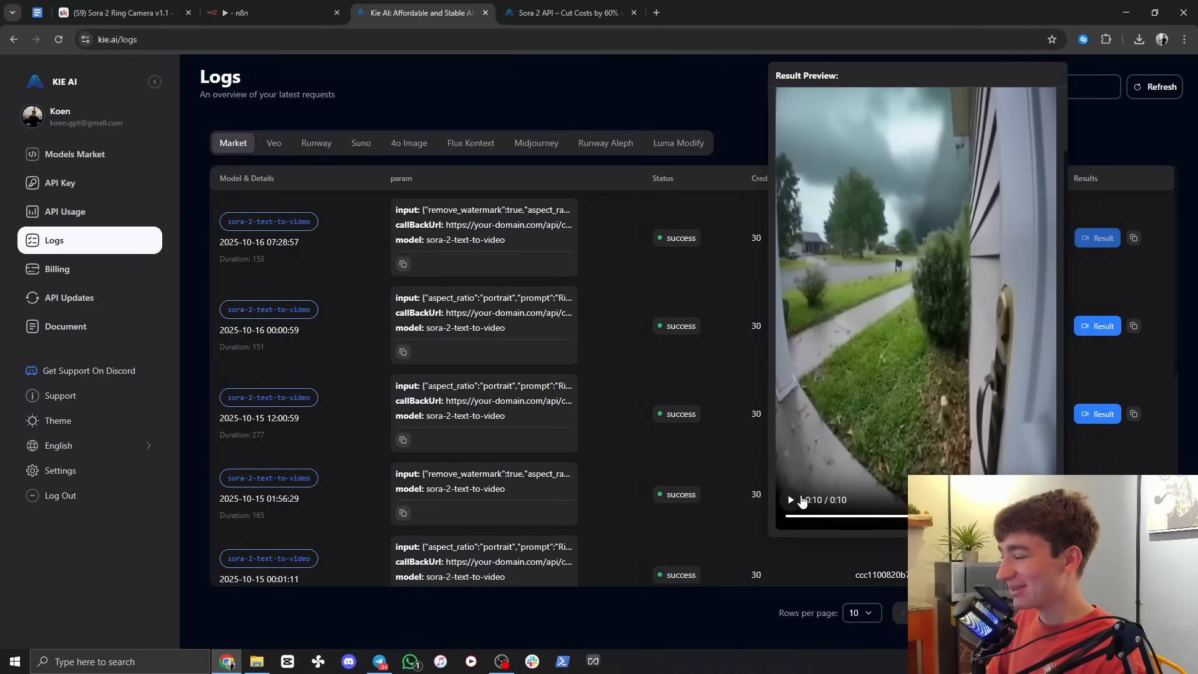
pyautogui.click(690, 170)
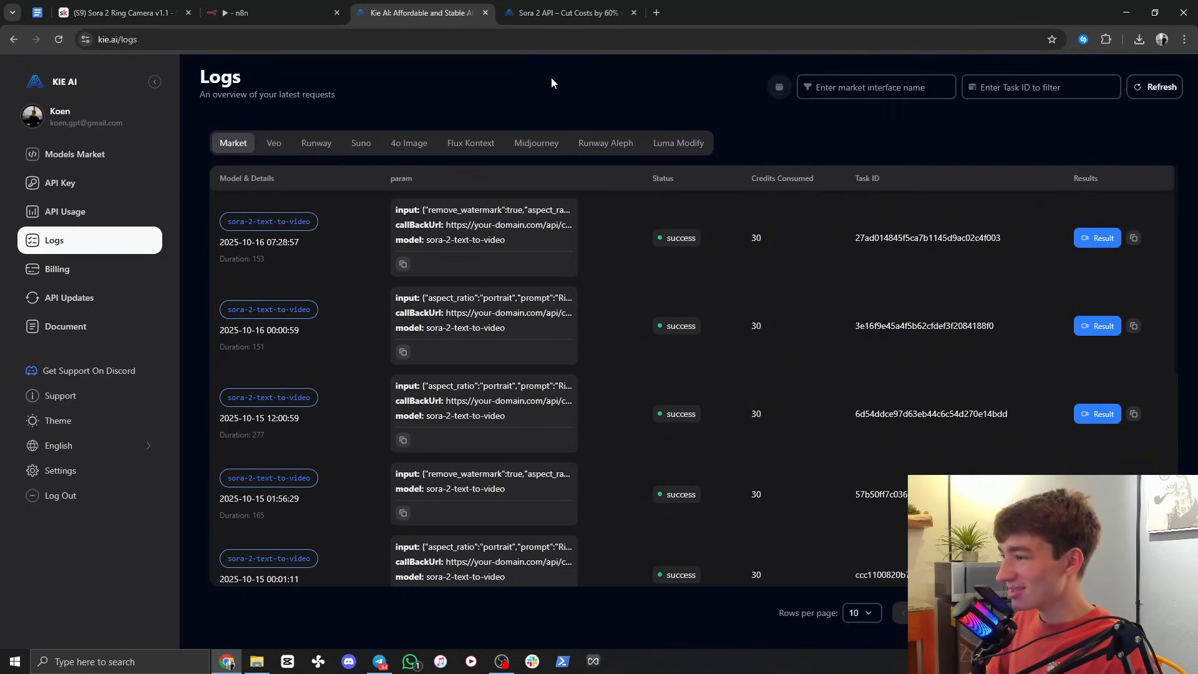
# Step: Return to the n8n workflow and add an HTTP Request node after the Wait node
pyautogui.click(268, 10)
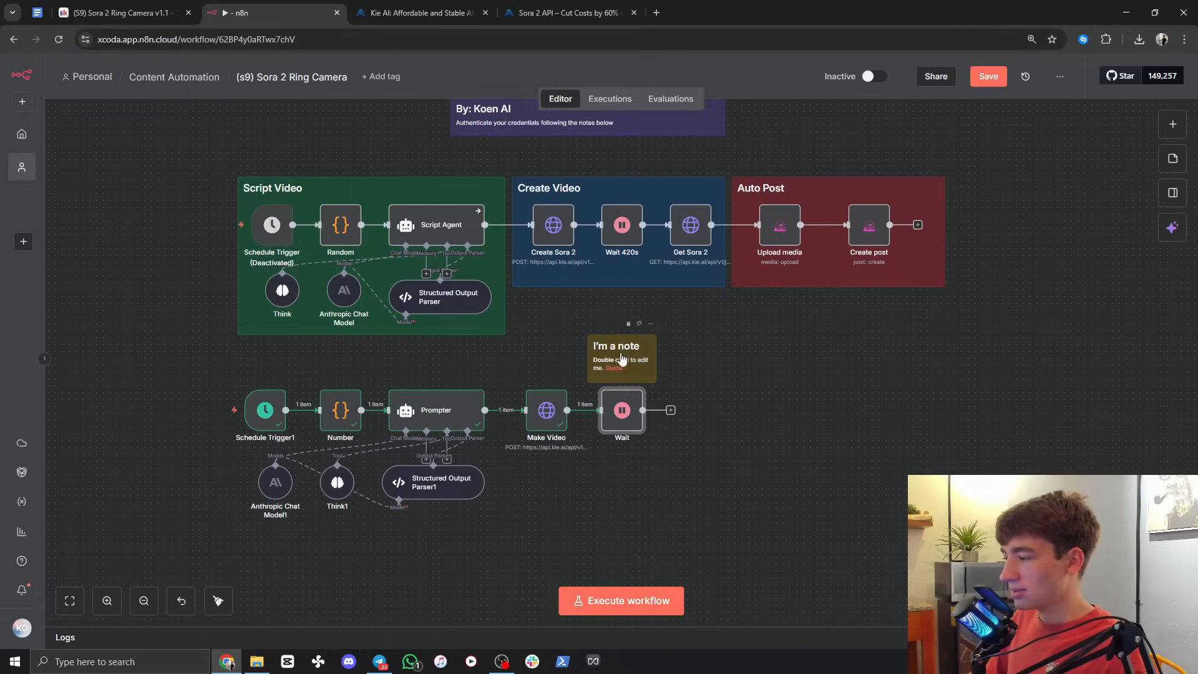
pyautogui.click(671, 412)
pyautogui.write('http')
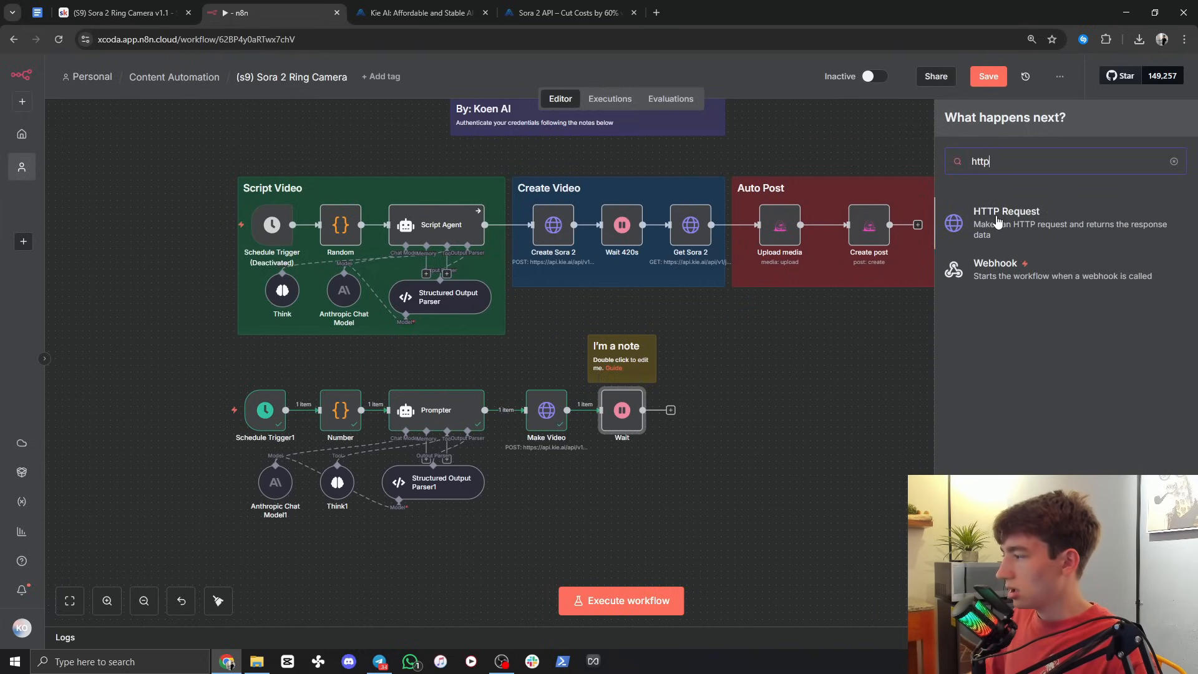
pyautogui.click(997, 220)
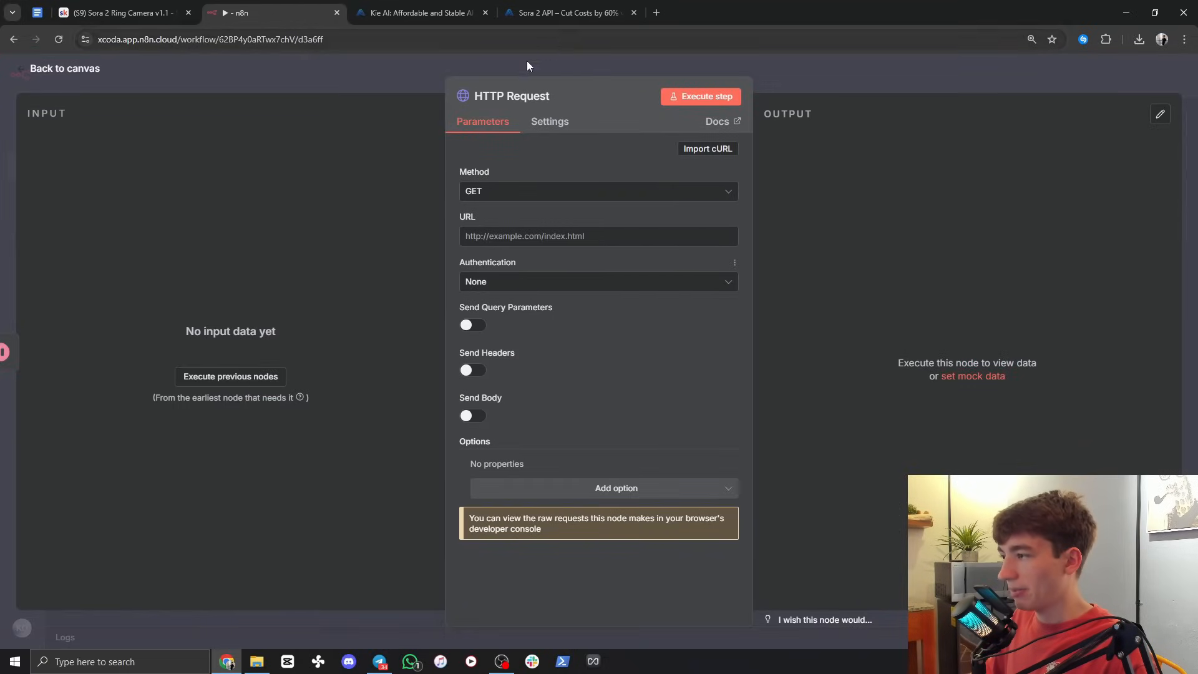
# Step: Switch to the Kie AI Sora 2 API documentation and copy the cURL request example for the Query Task endpoint
pyautogui.click(544, 5)
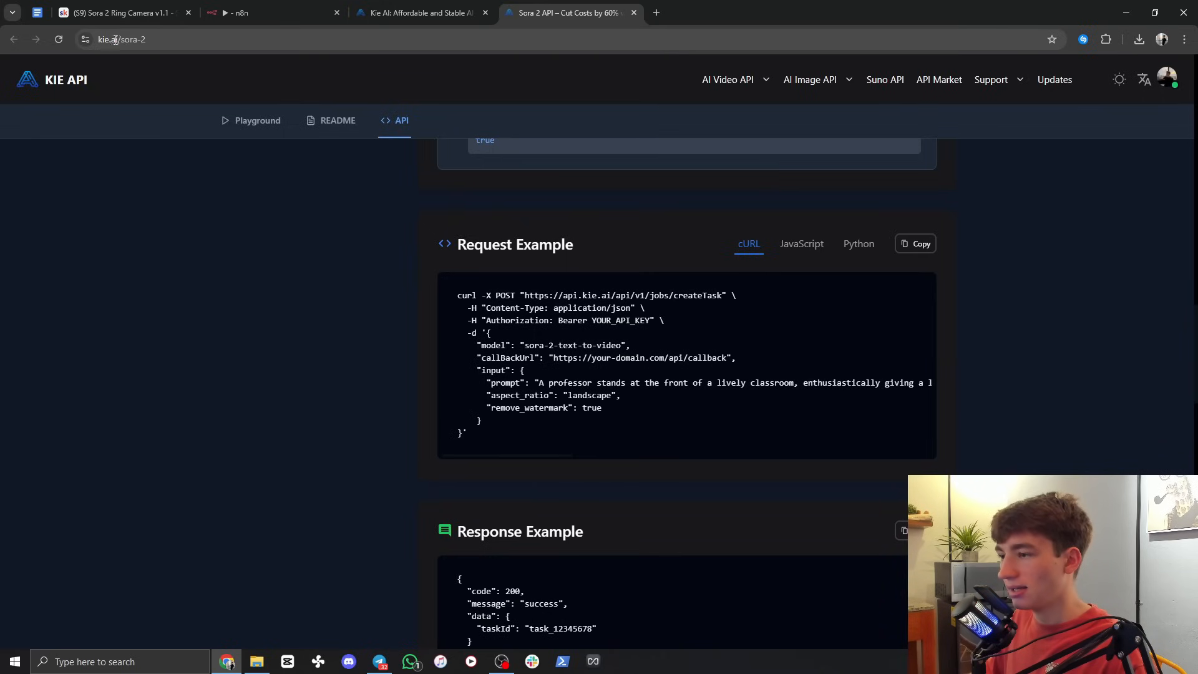
pyautogui.scroll(15, 428, 364)
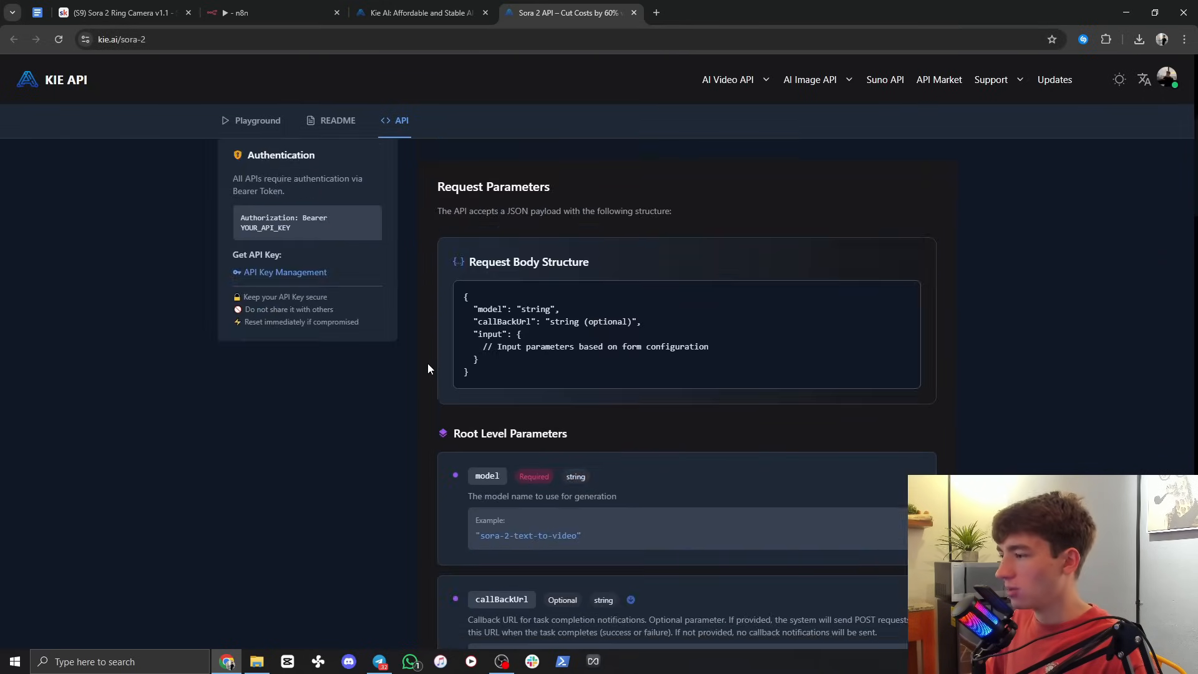
pyautogui.scroll(-2, 429, 362)
pyautogui.scroll(2, 375, 400)
pyautogui.scroll(-1, 312, 418)
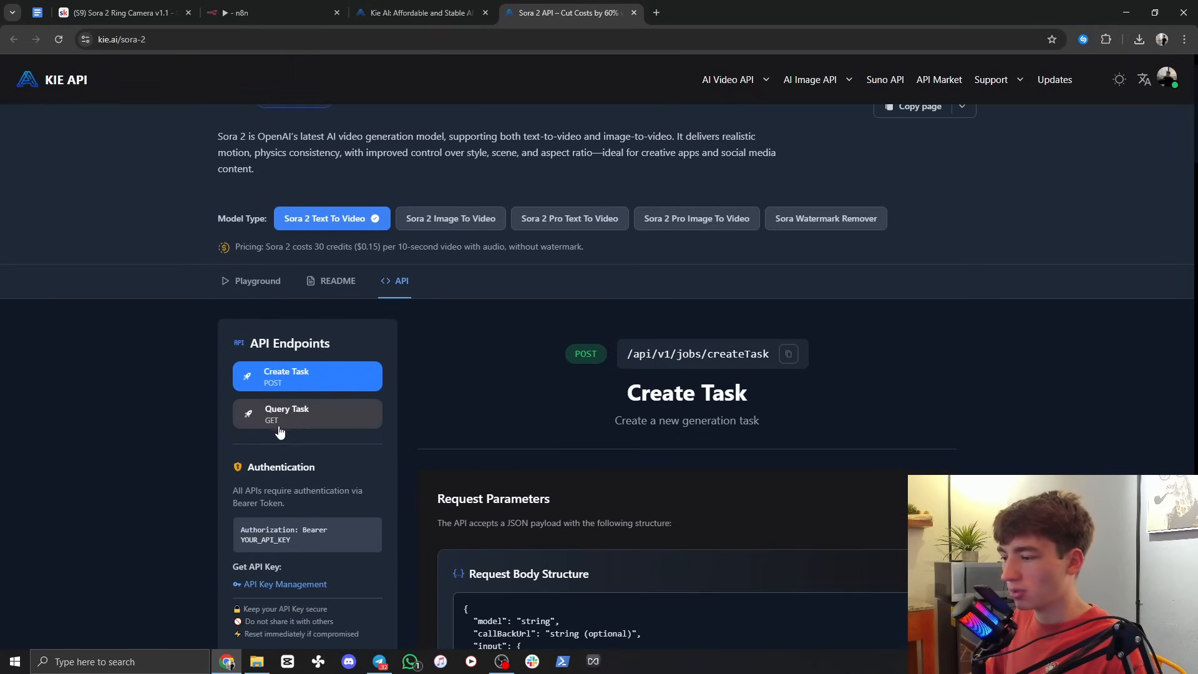
pyautogui.click(301, 419)
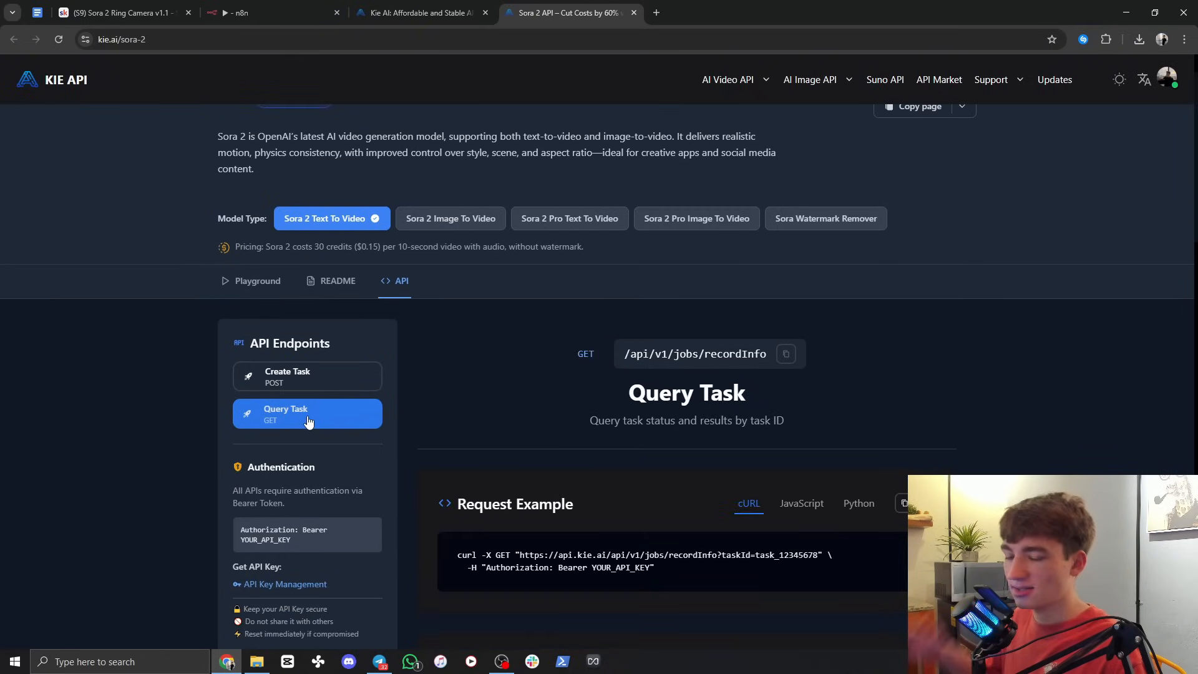
pyautogui.scroll(-3, 424, 380)
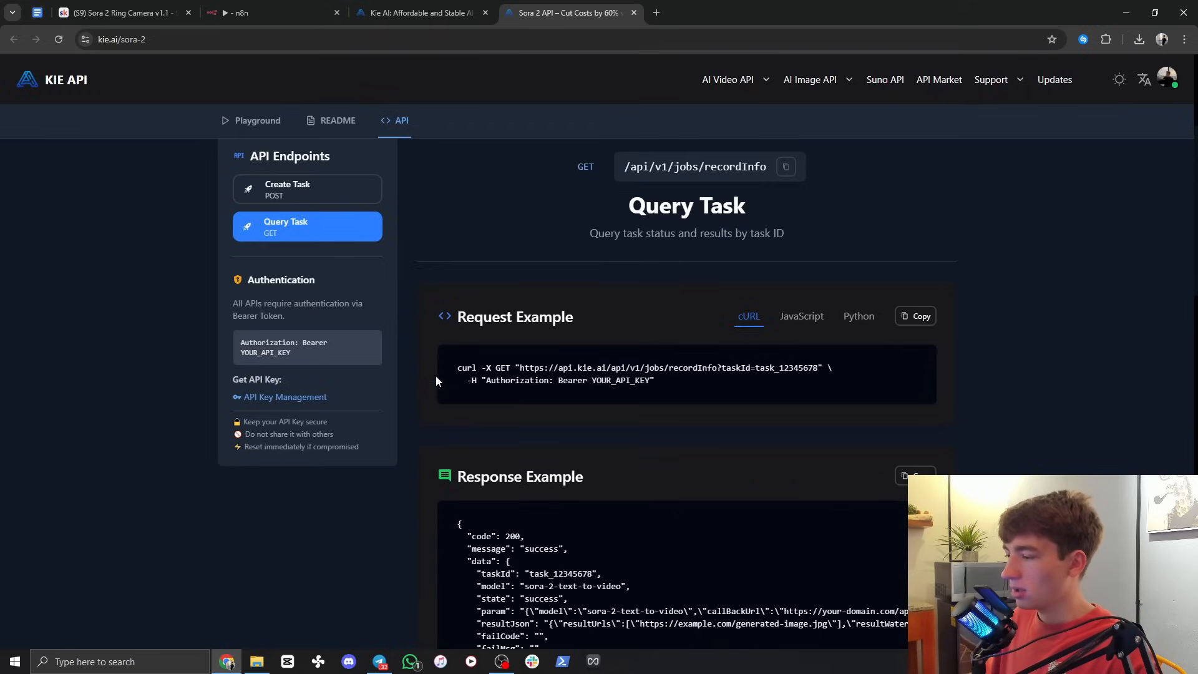
pyautogui.click(917, 317)
# Step: Return to the n8n workflow and import the copied Query Task cURL command into the new HTTP Request node
pyautogui.click(256, 12)
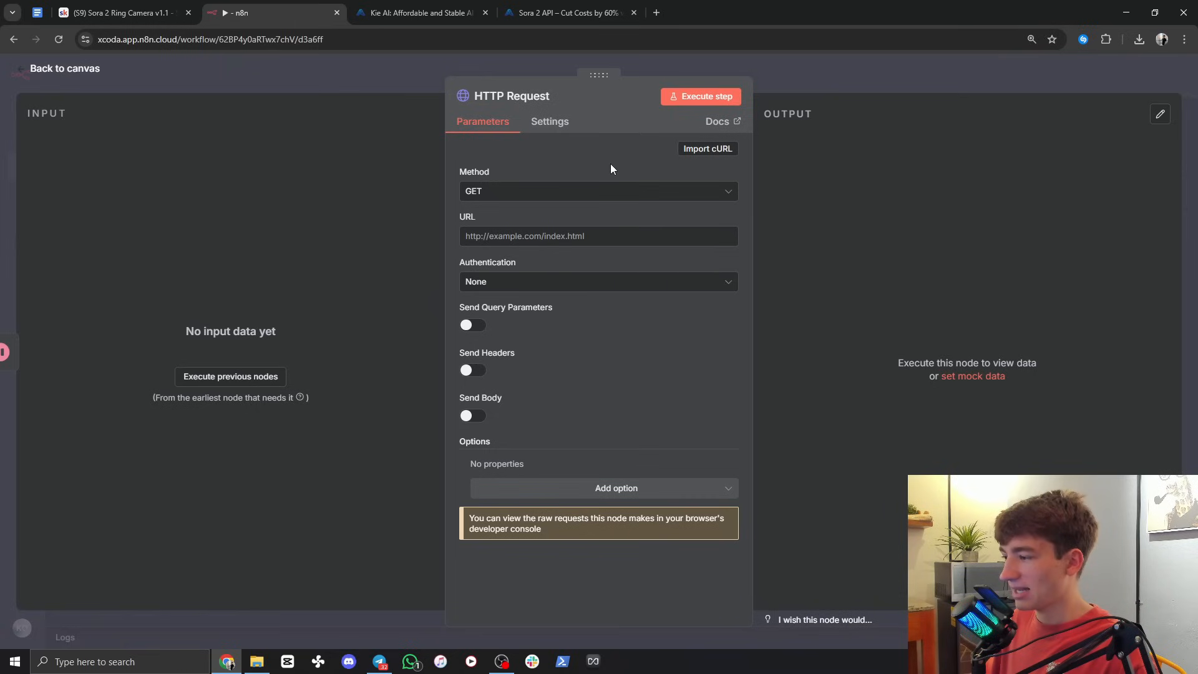
pyautogui.click(708, 148)
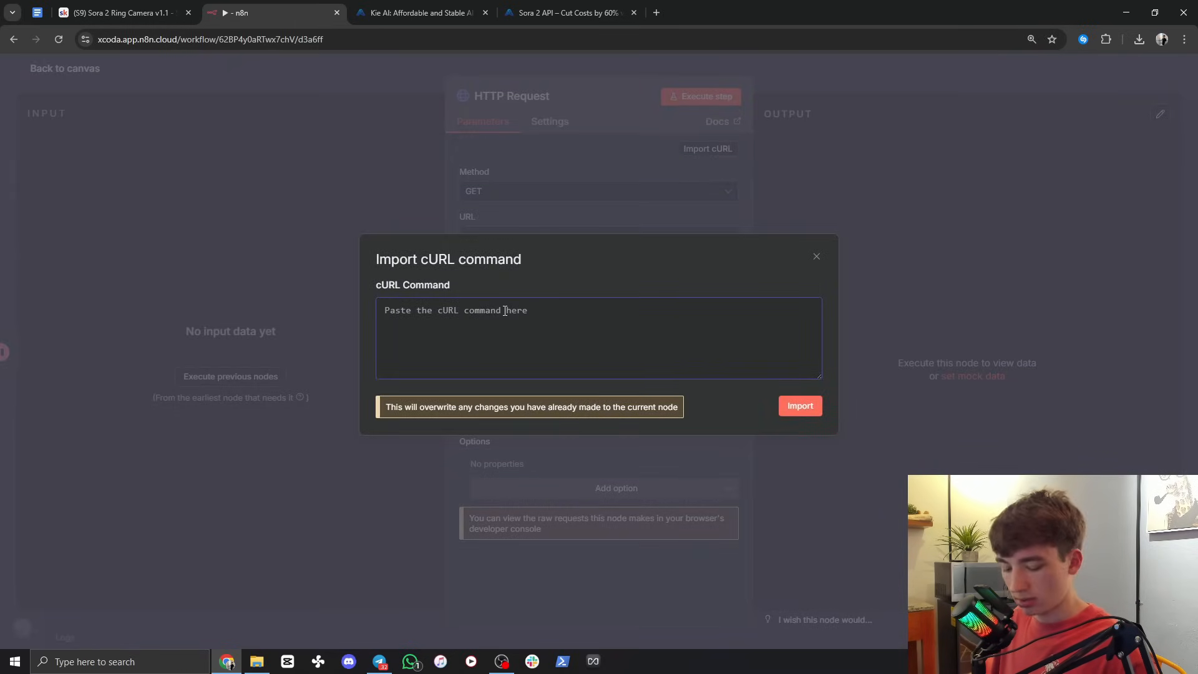
pyautogui.hotkey('ctrl', 'v')
pyautogui.click(802, 404)
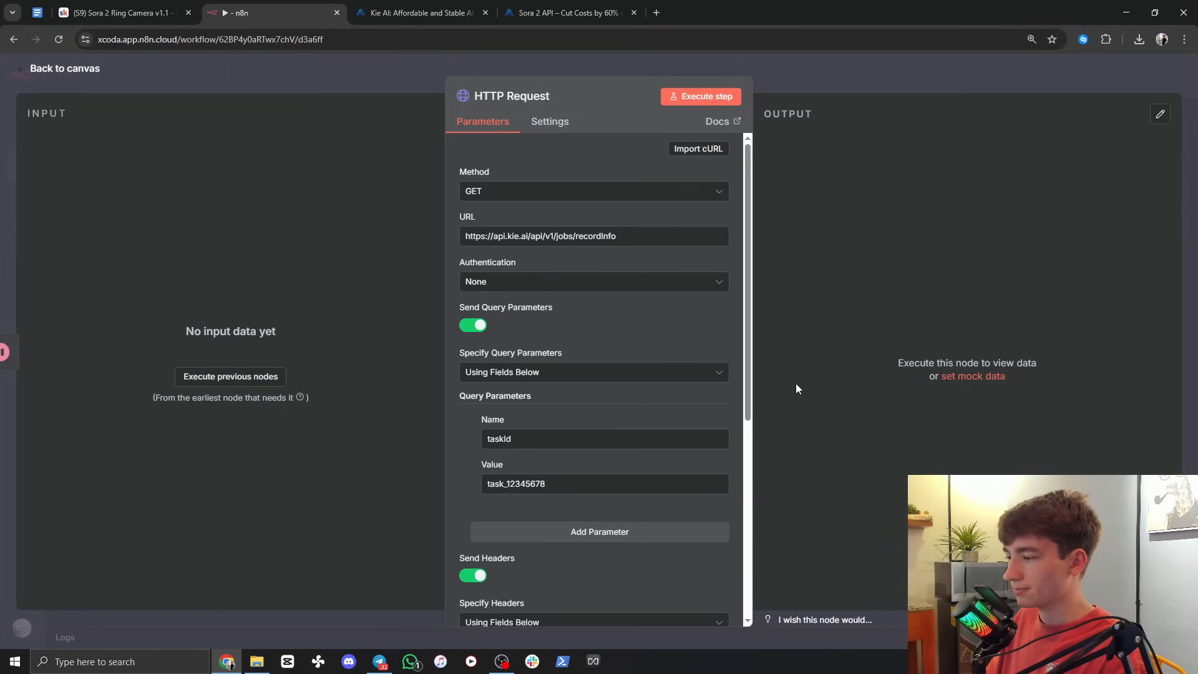
# Step: Disable Send Headers and authenticate the request with Generic Credential Type, Header Auth and the Kie AI credential
pyautogui.scroll(-4, 732, 361)
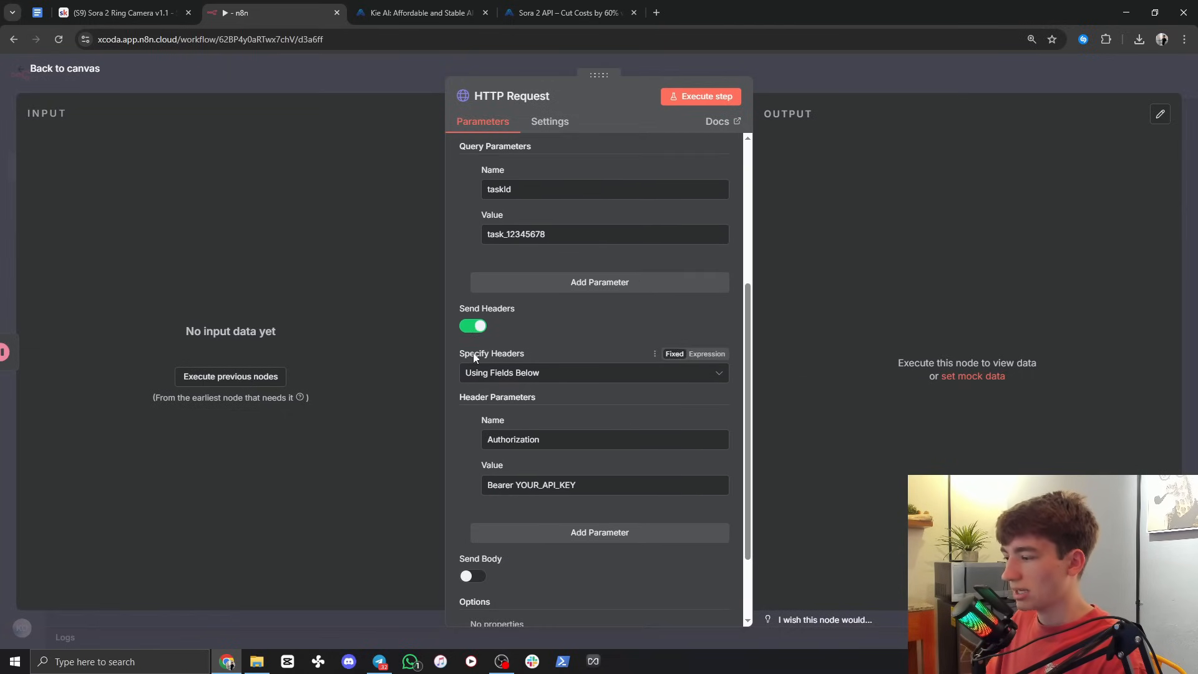
pyautogui.click(473, 326)
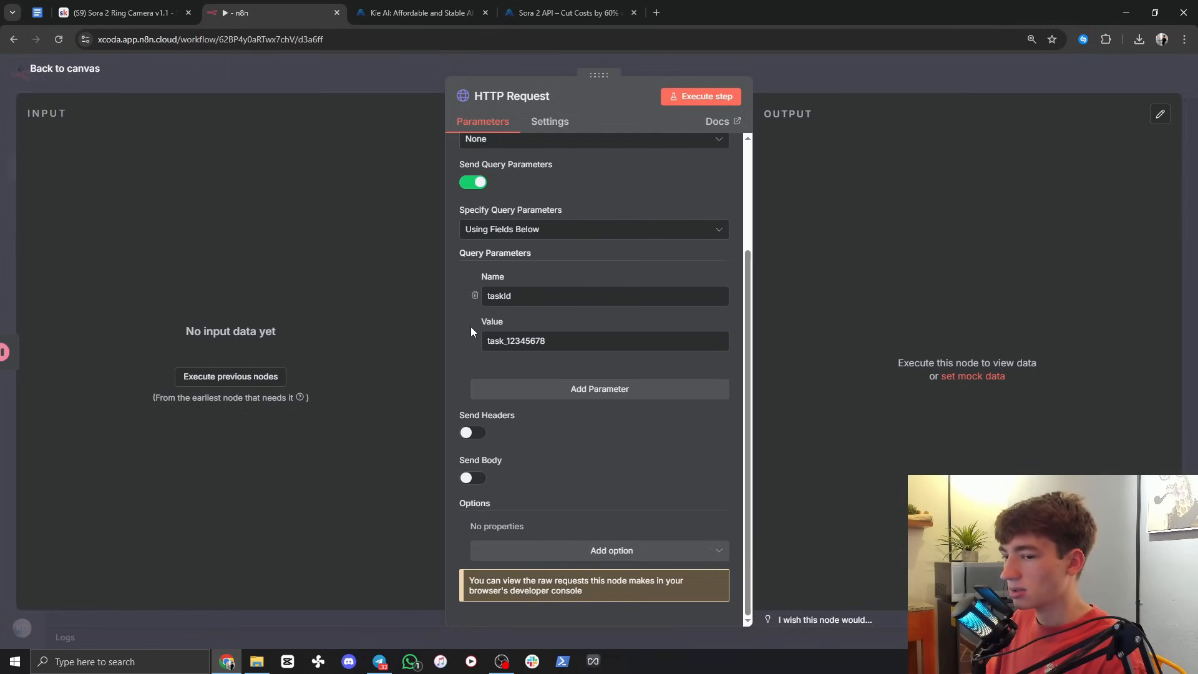
pyautogui.scroll(3, 457, 340)
pyautogui.click(484, 285)
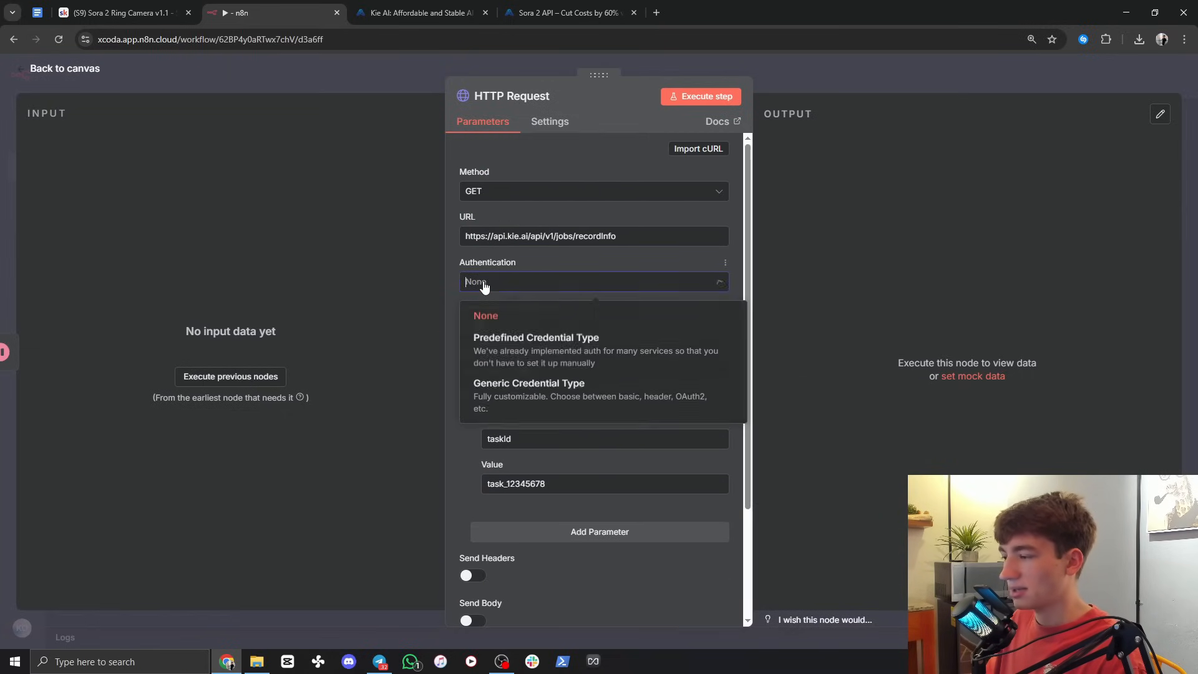
pyautogui.click(484, 386)
pyautogui.click(492, 326)
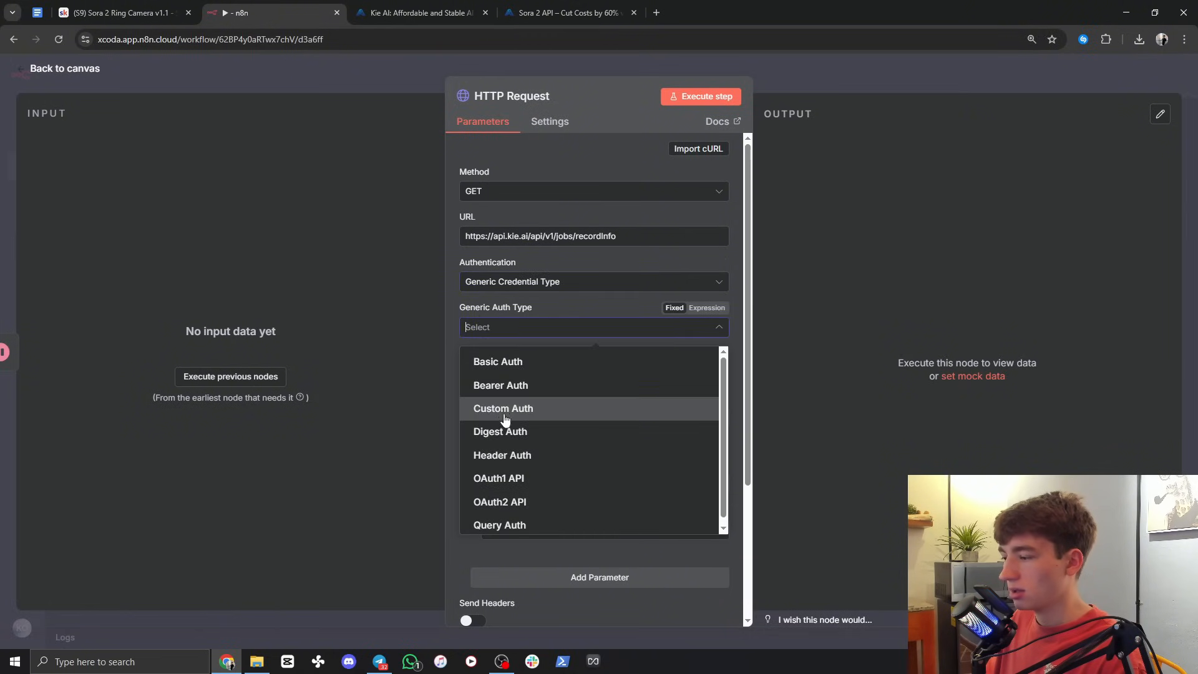
pyautogui.click(504, 456)
pyautogui.click(495, 370)
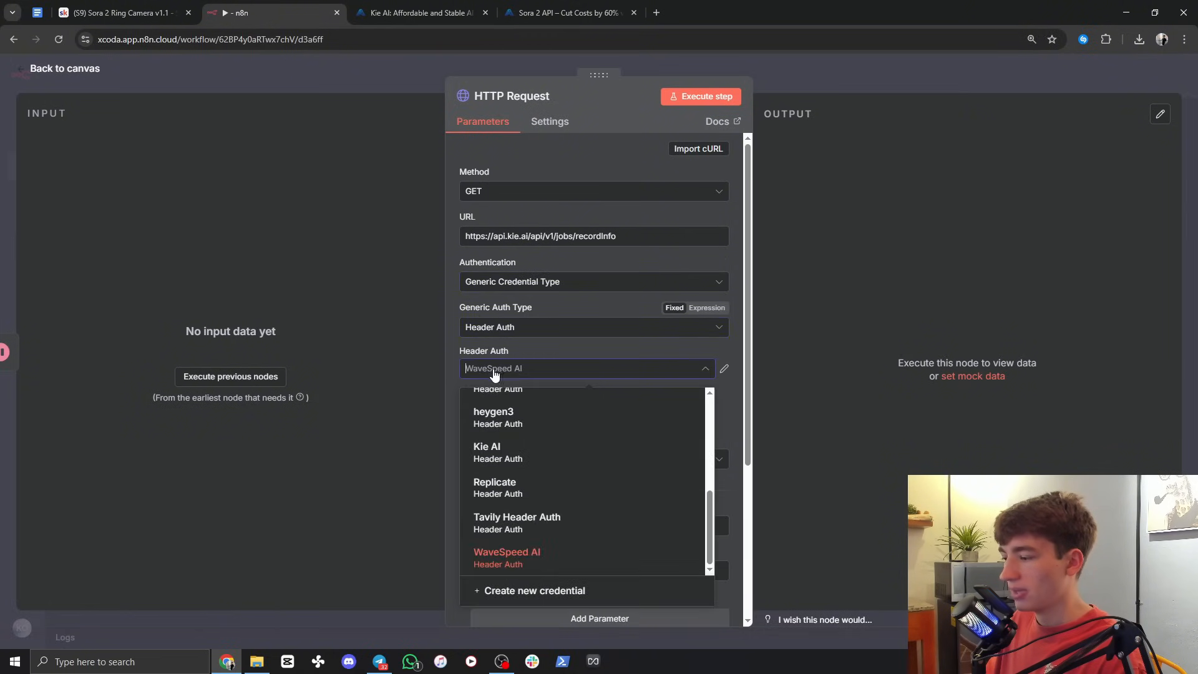
pyautogui.click(502, 458)
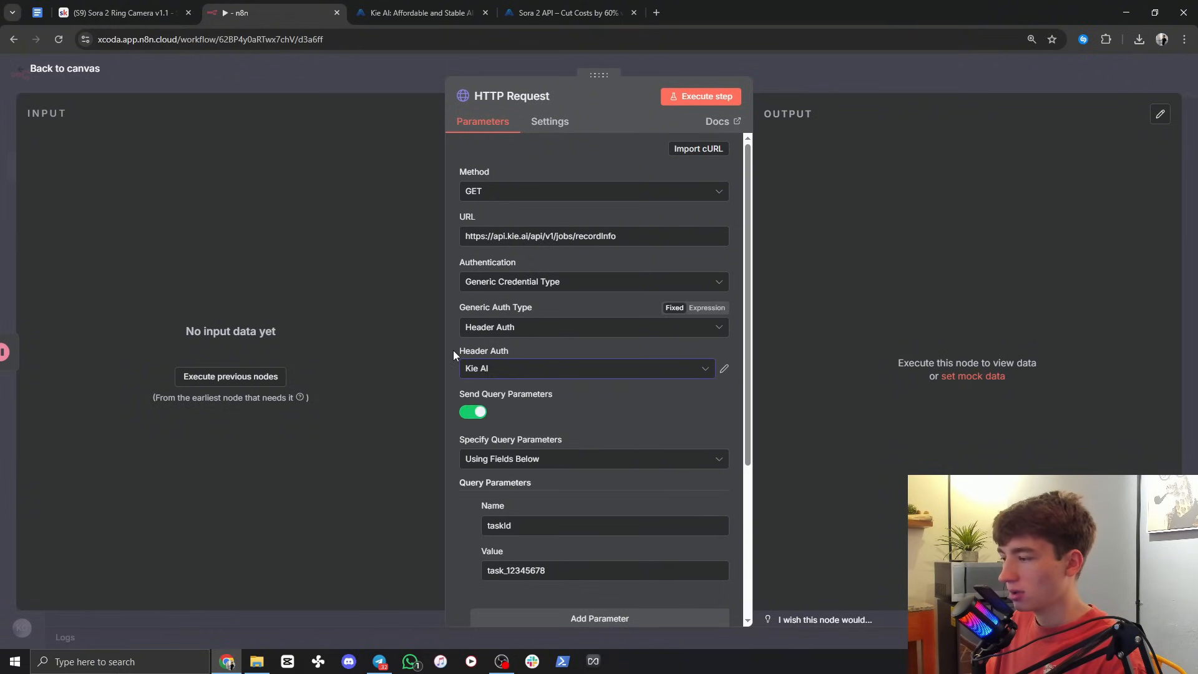
pyautogui.scroll(-1, 508, 340)
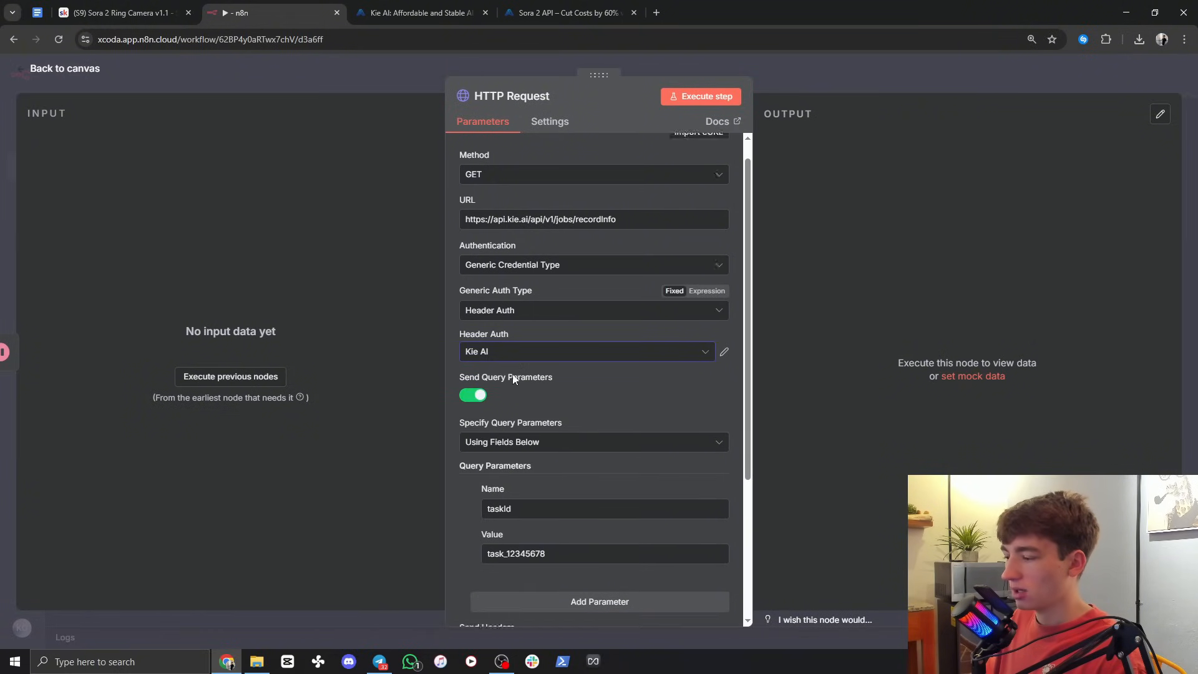
pyautogui.scroll(1, 508, 339)
# Step: Execute the Wait node from the canvas and move the HTTP Request node closer to it
pyautogui.click(785, 83)
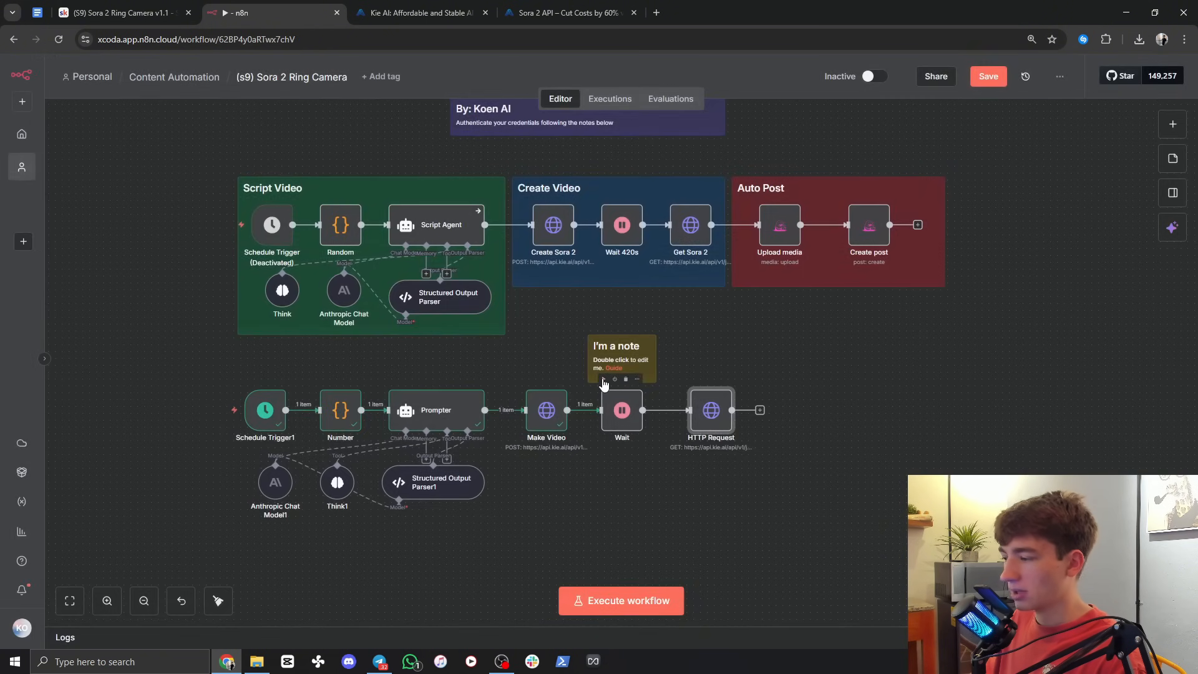
pyautogui.click(604, 380)
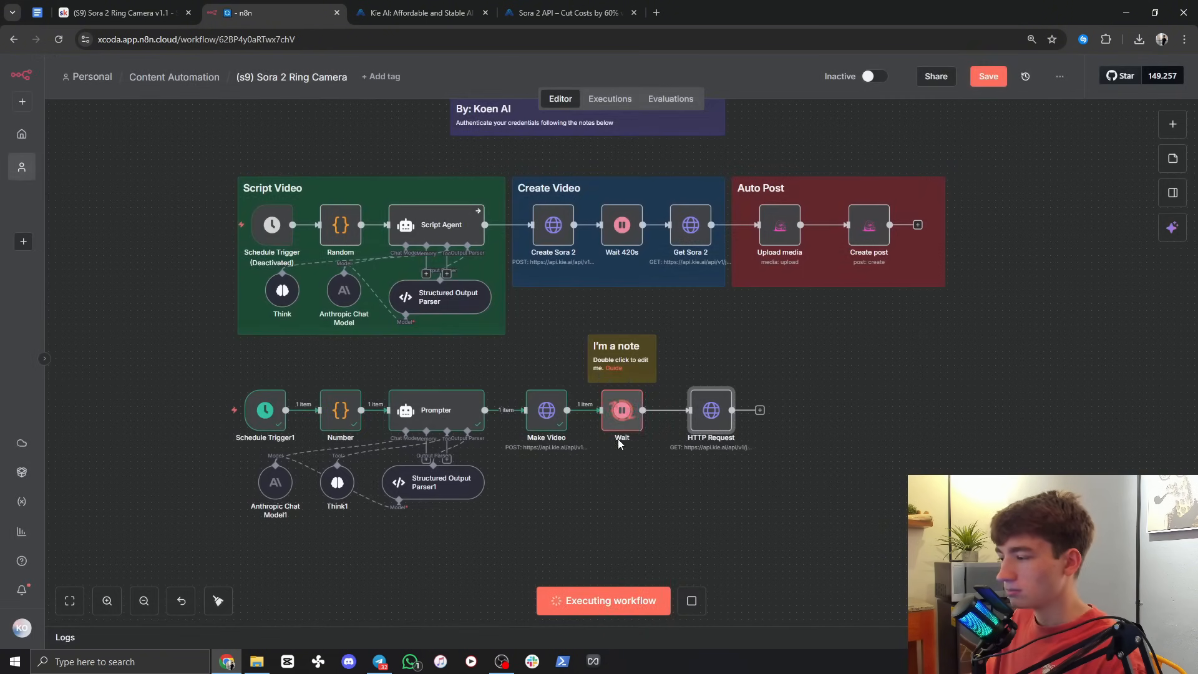
pyautogui.moveTo(703, 392); pyautogui.dragTo(682, 390)
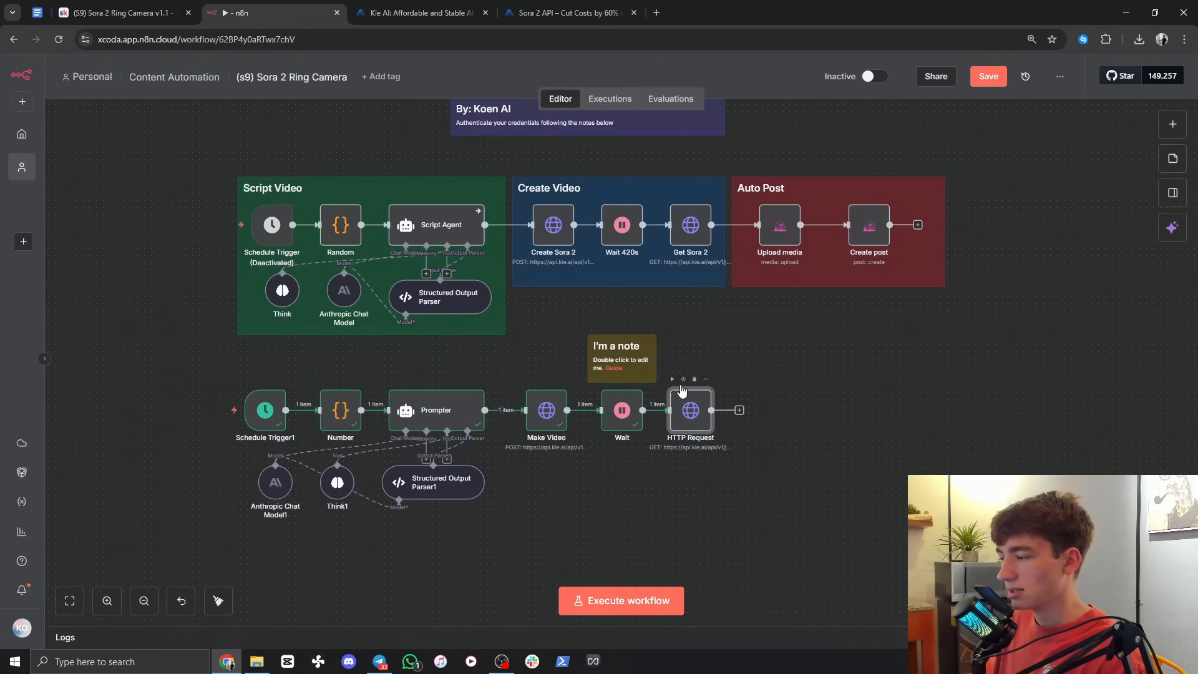
# Step: Replace the HTTP Request node's taskId query parameter value with the expression {{ $json.data.taskId }} from the Wait node's output
pyautogui.doubleClick(691, 410)
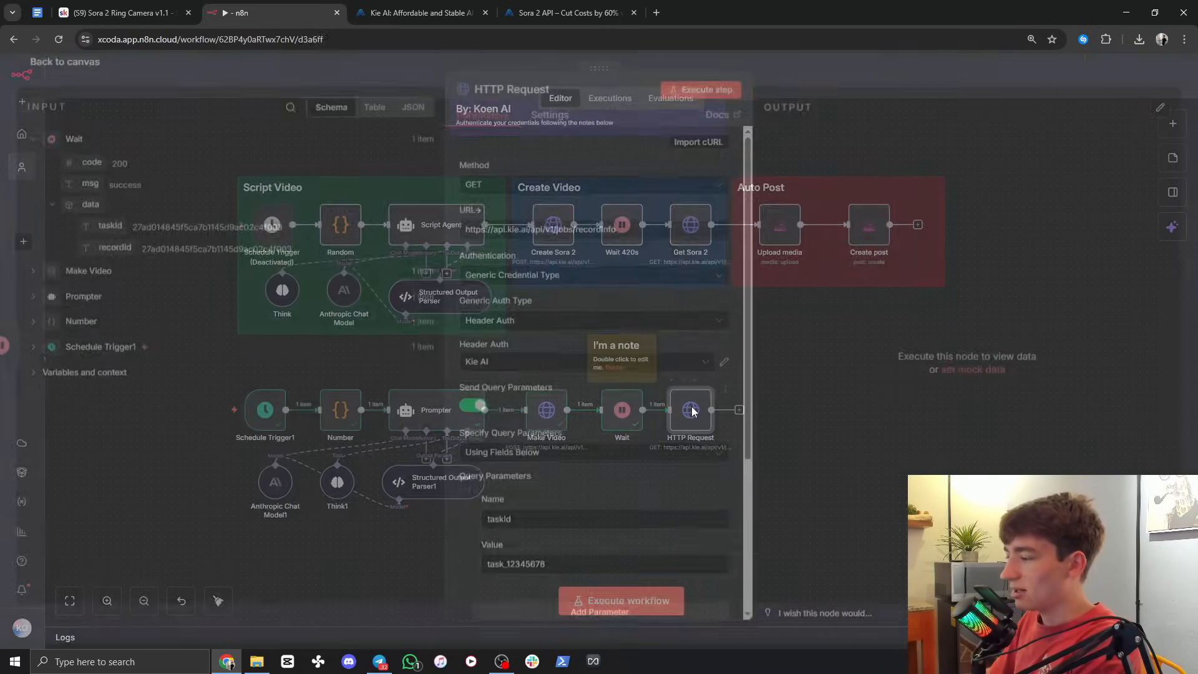
pyautogui.scroll(-2, 727, 406)
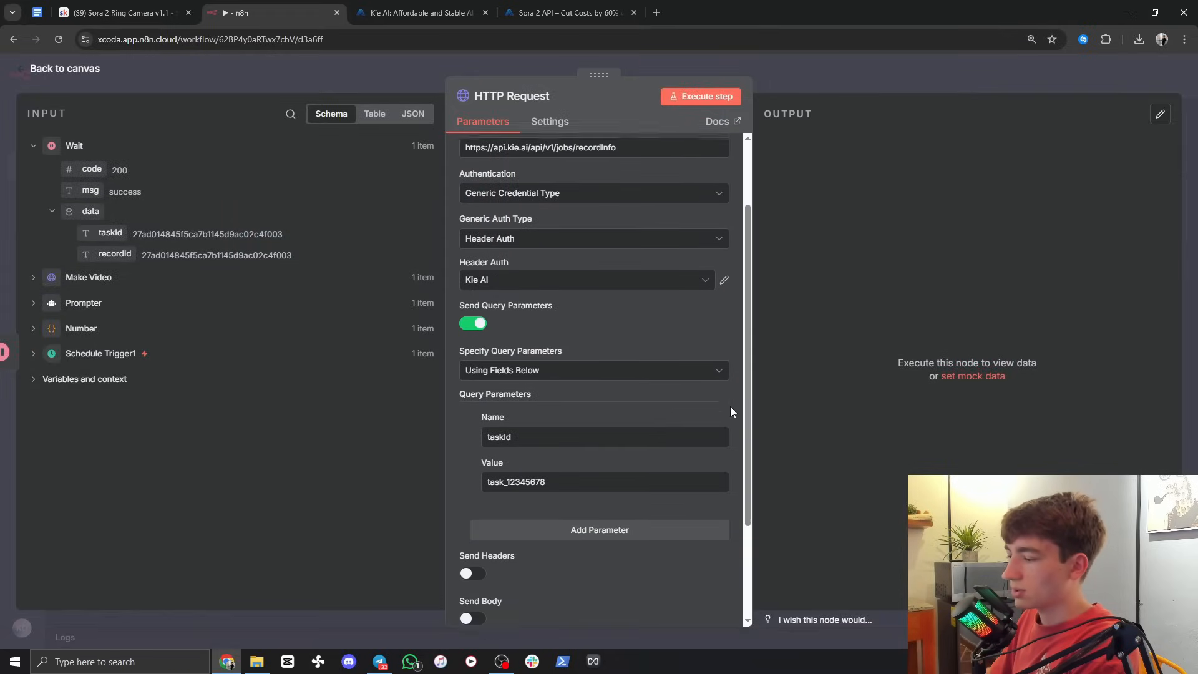
pyautogui.moveTo(548, 446); pyautogui.dragTo(440, 454)
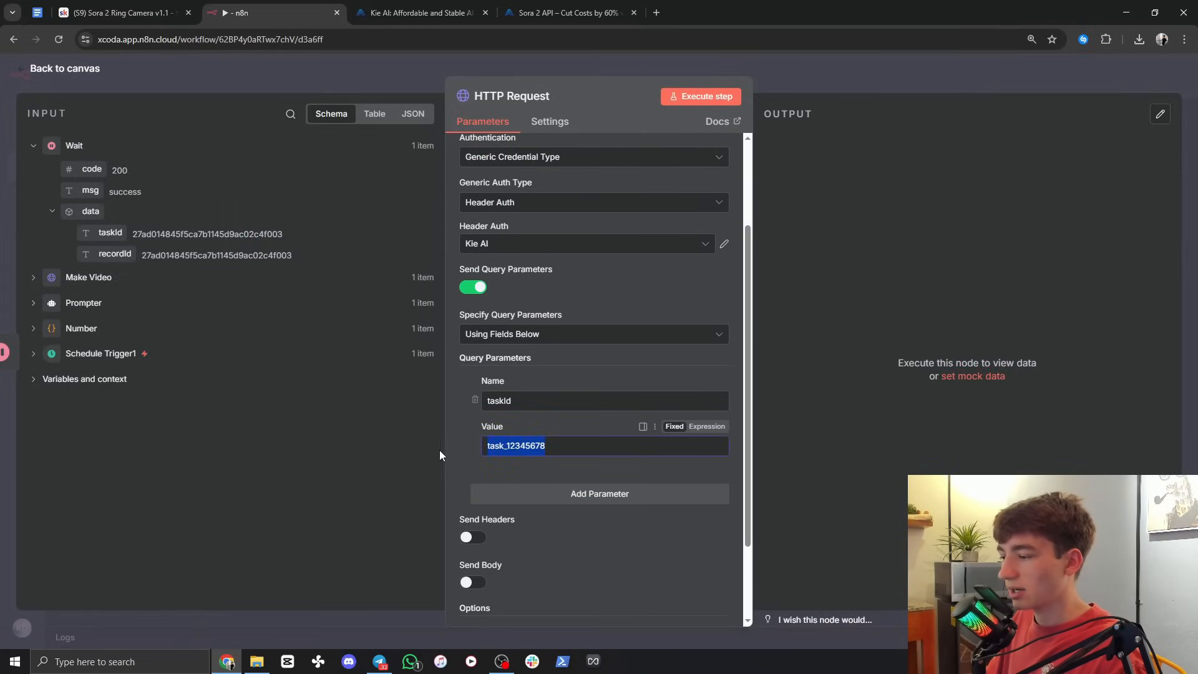
pyautogui.press('BackSpace')
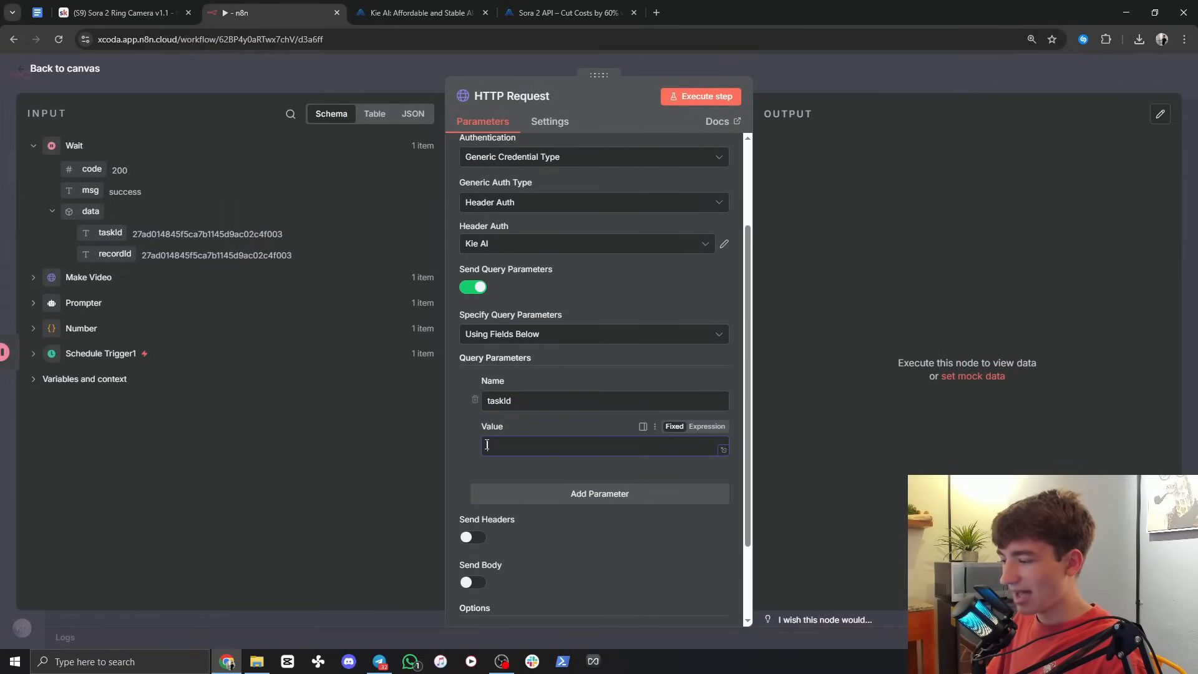
pyautogui.click(715, 432)
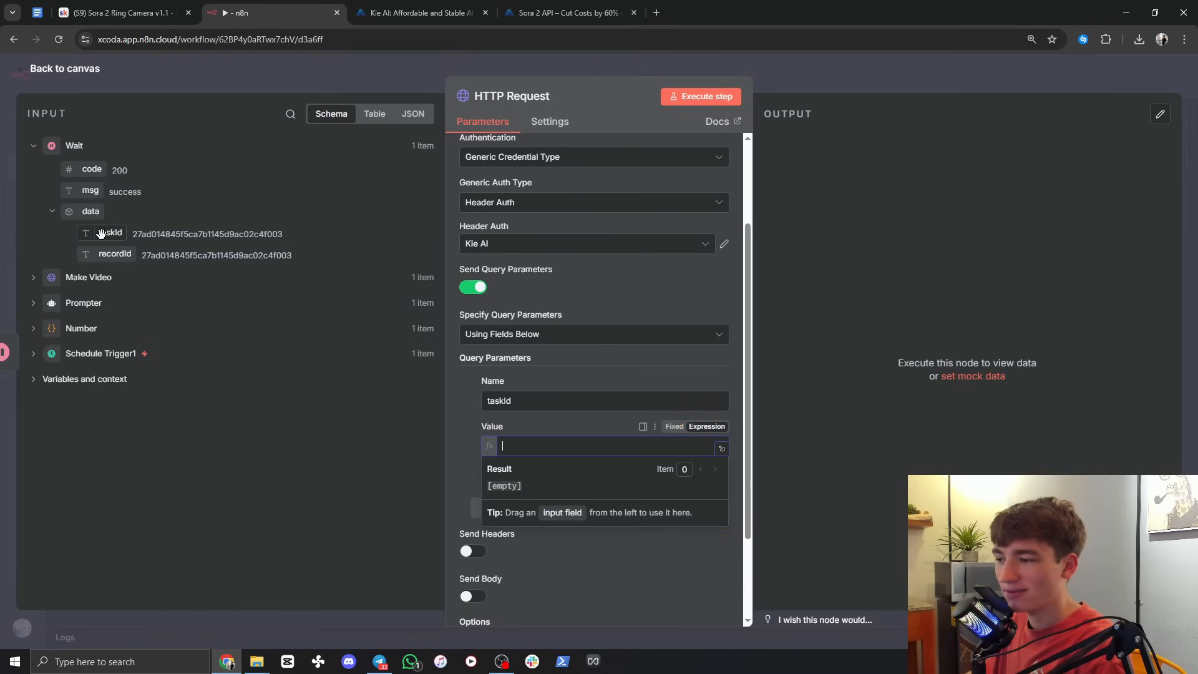
pyautogui.moveTo(97, 232); pyautogui.dragTo(520, 445)
pyautogui.click(452, 421)
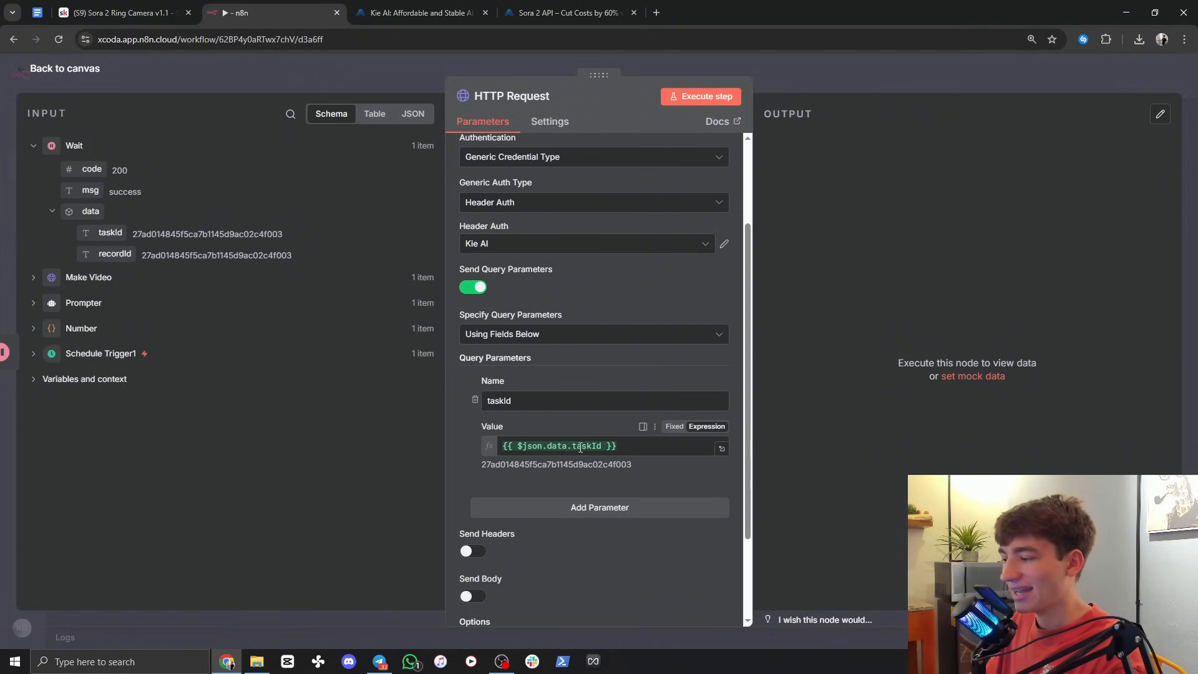
# Step: Rename the HTTP Request node as Get and return to the canvas
pyautogui.scroll(3, 539, 449)
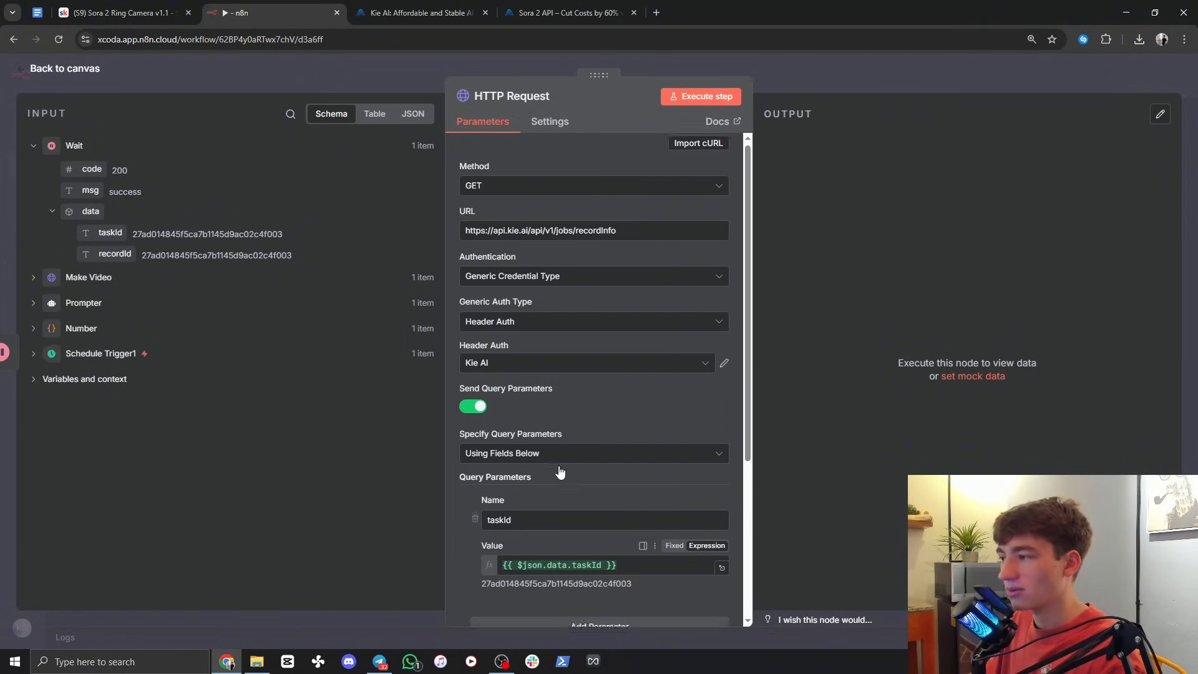
pyautogui.click(510, 102)
pyautogui.write('Get')
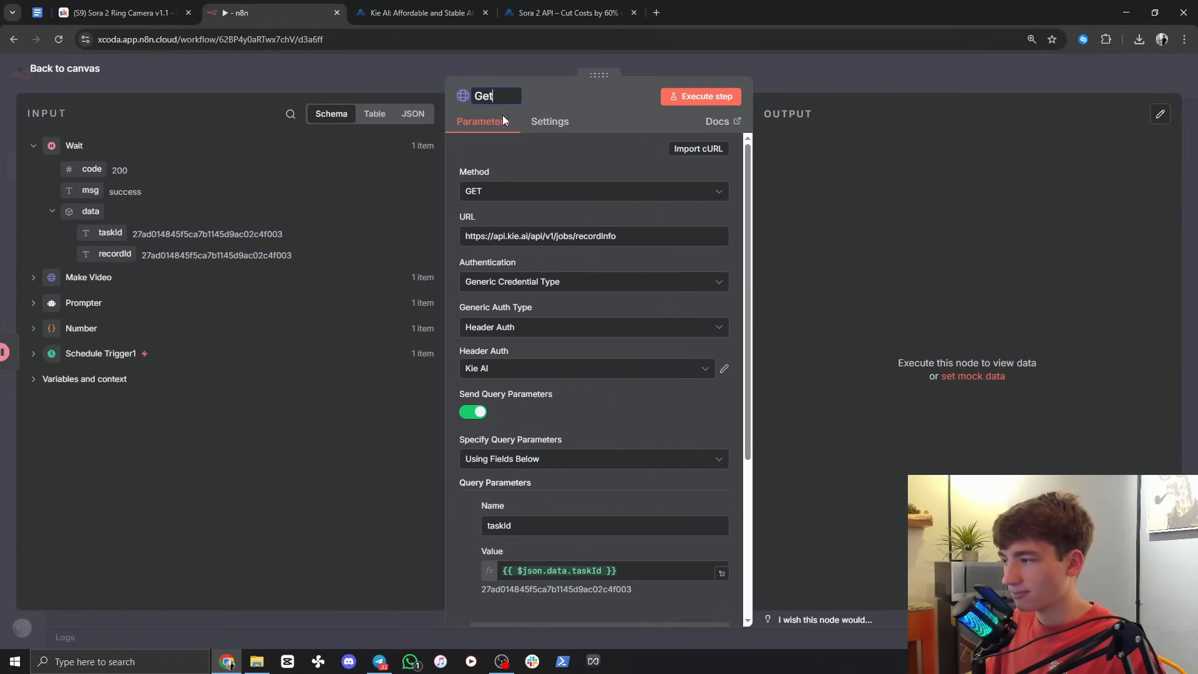
pyautogui.press('Return')
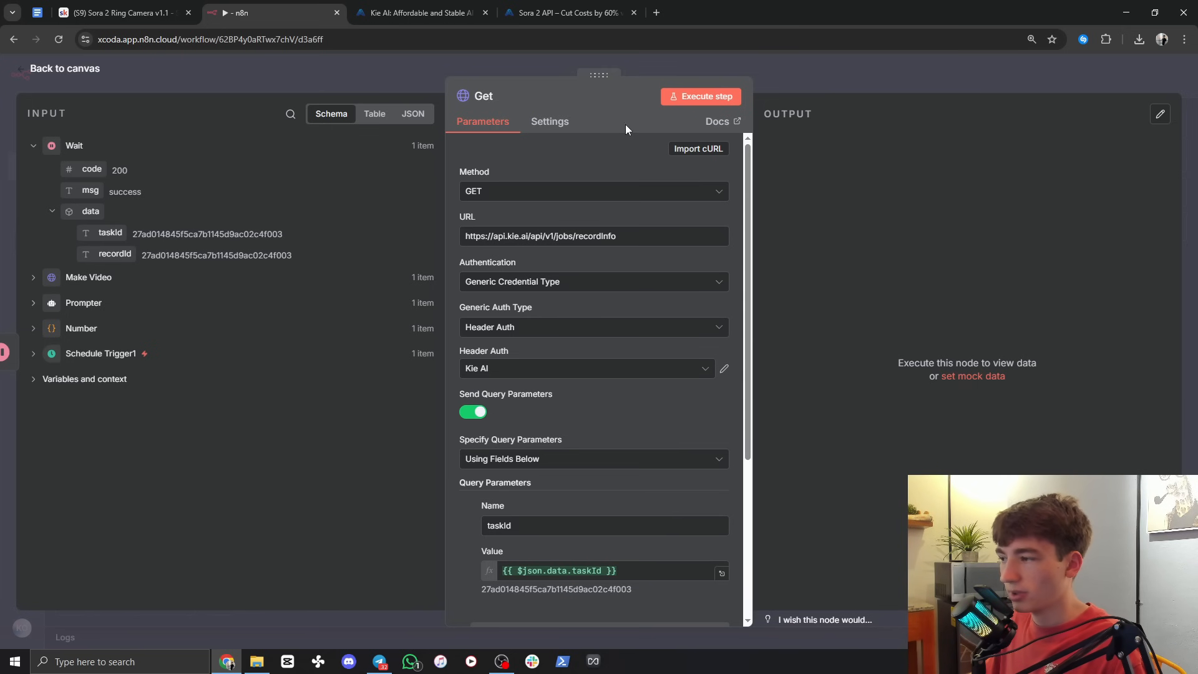
pyautogui.click(791, 76)
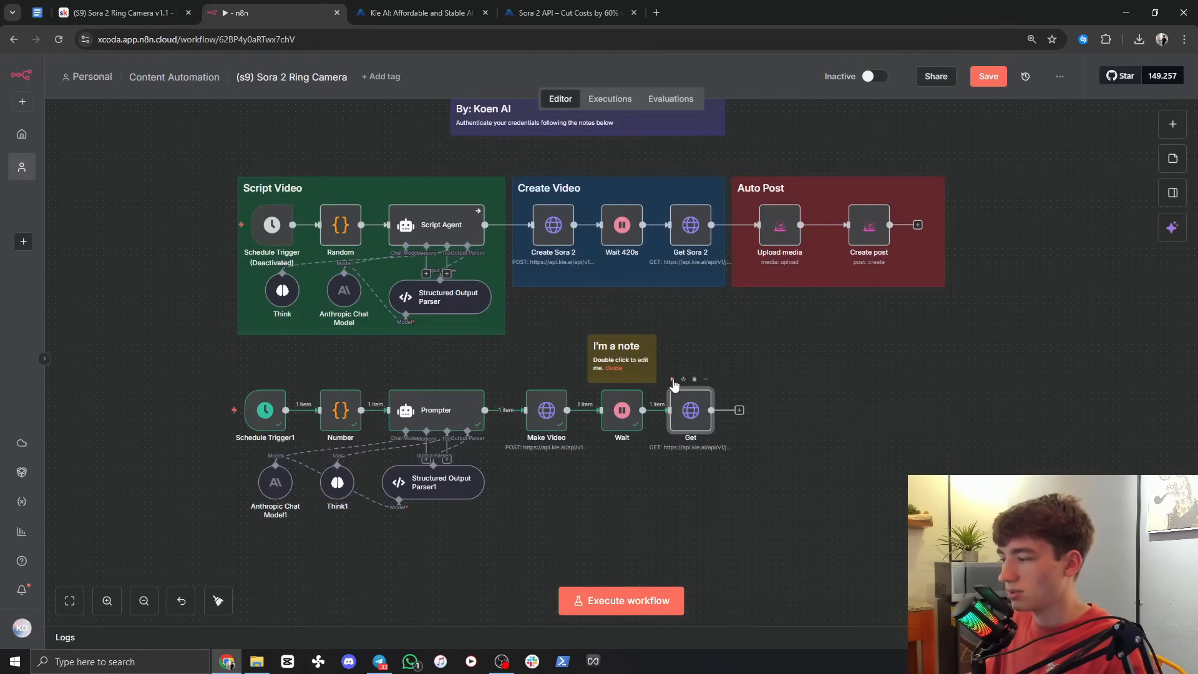
# Step: Execute the Get node and examine the task data it outputs
pyautogui.click(672, 379)
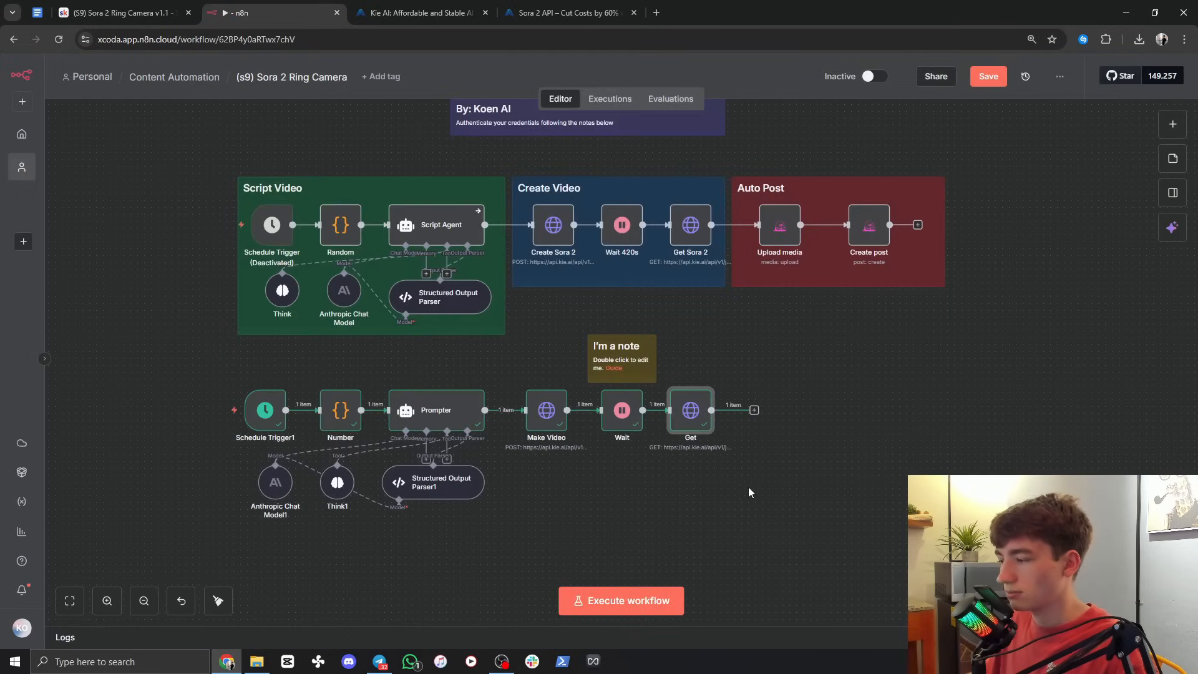
pyautogui.hscroll(1, 702, 463)
pyautogui.doubleClick(663, 409)
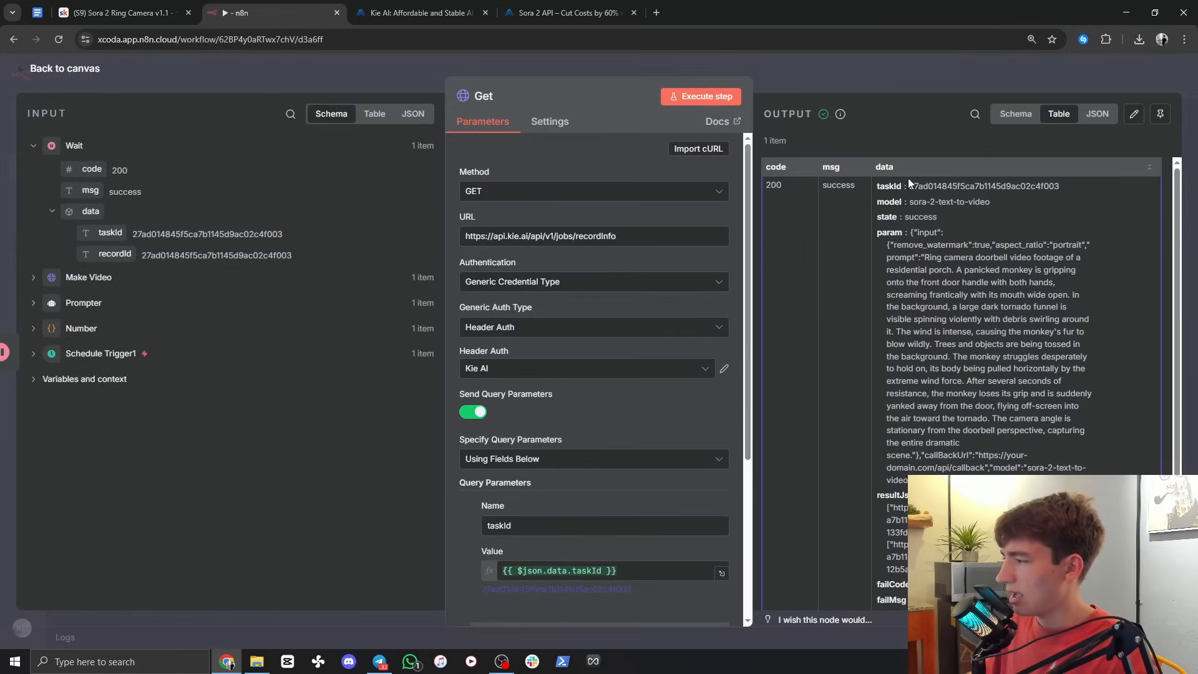
pyautogui.scroll(-3, 934, 357)
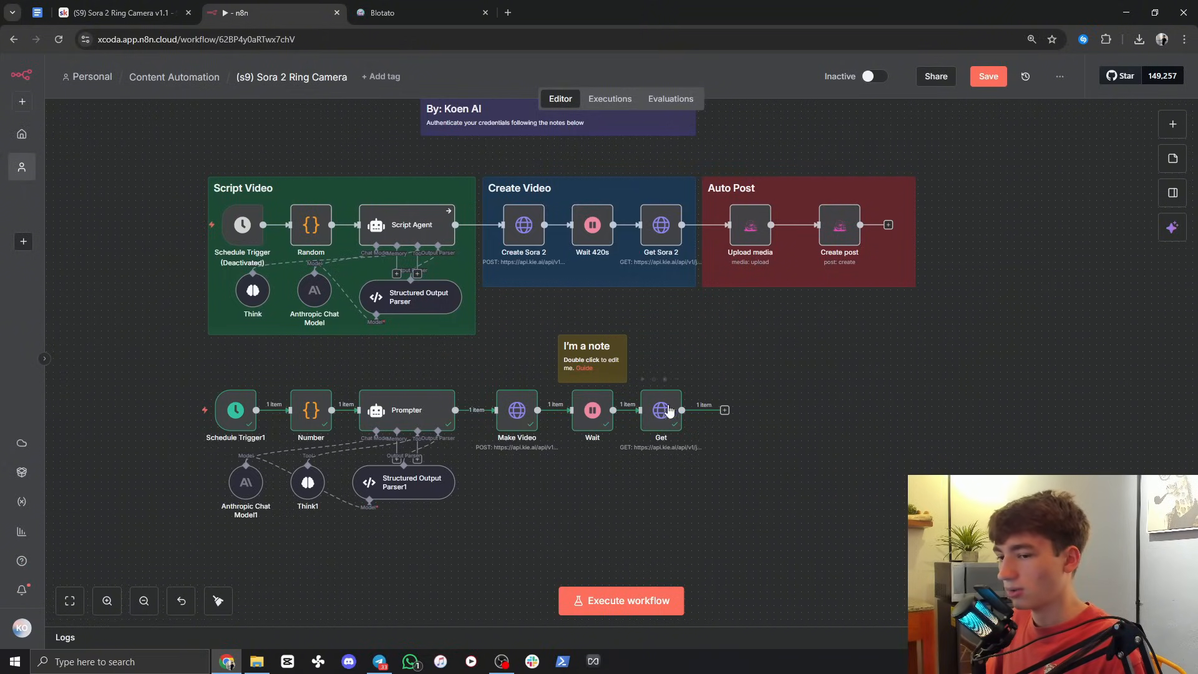
# Step: Add a Blotato node with the Upload media action after the Get node
pyautogui.click(724, 411)
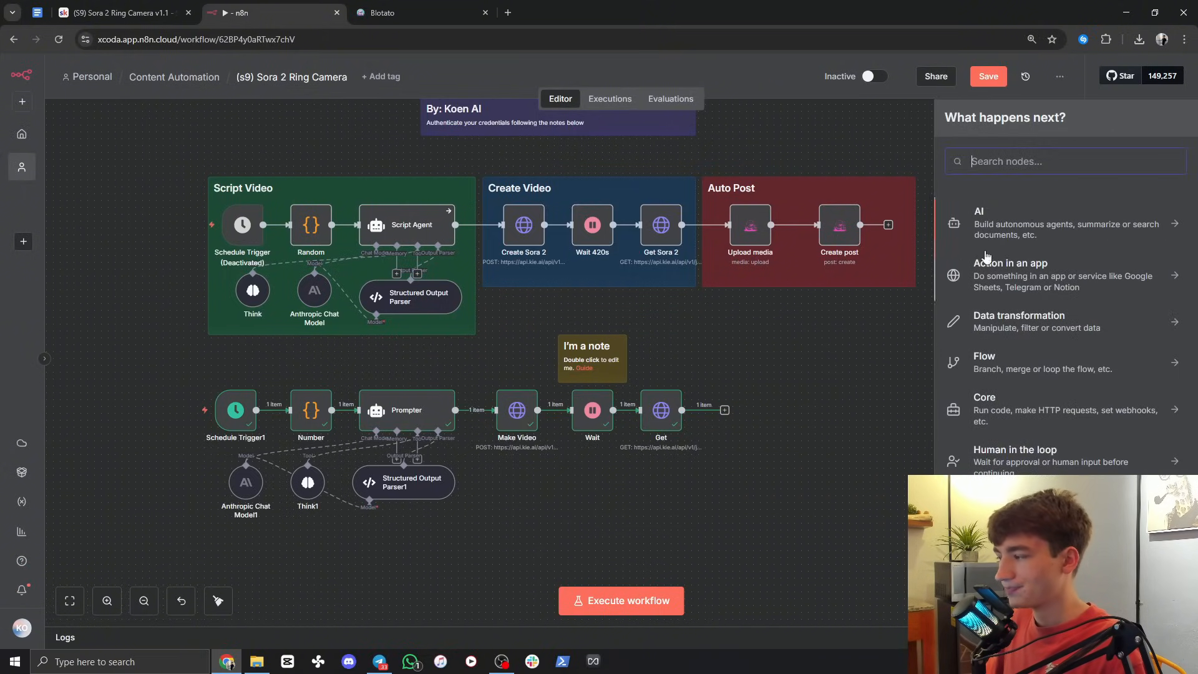
pyautogui.write('blotato')
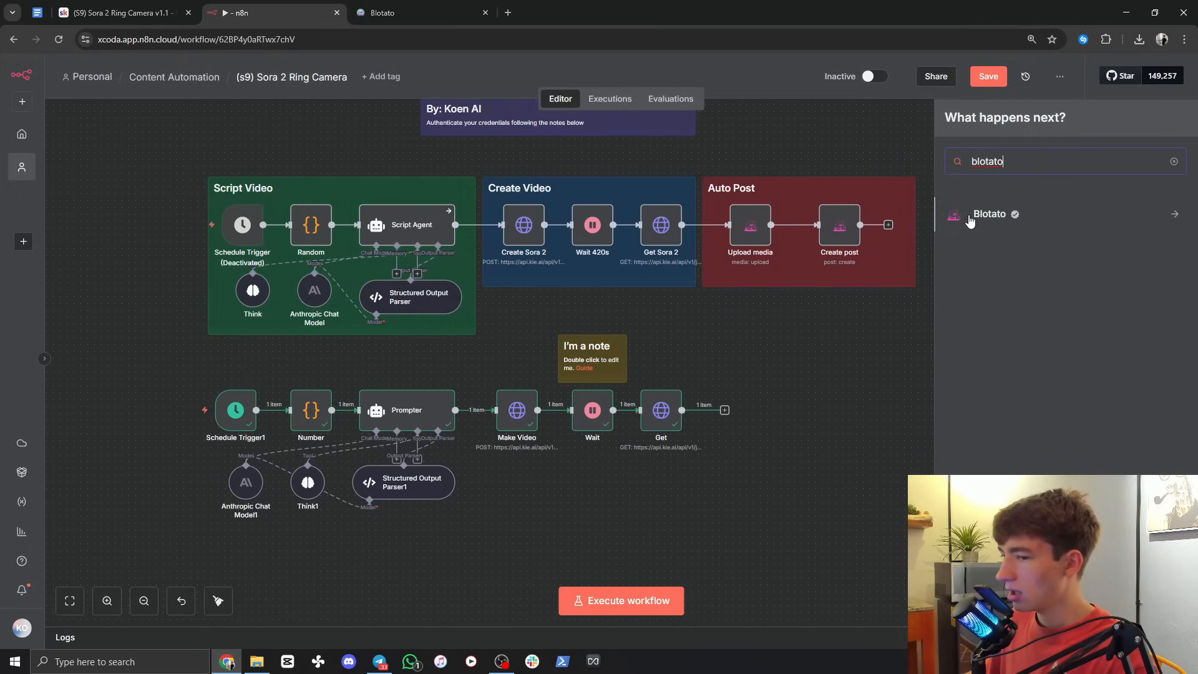
pyautogui.click(989, 216)
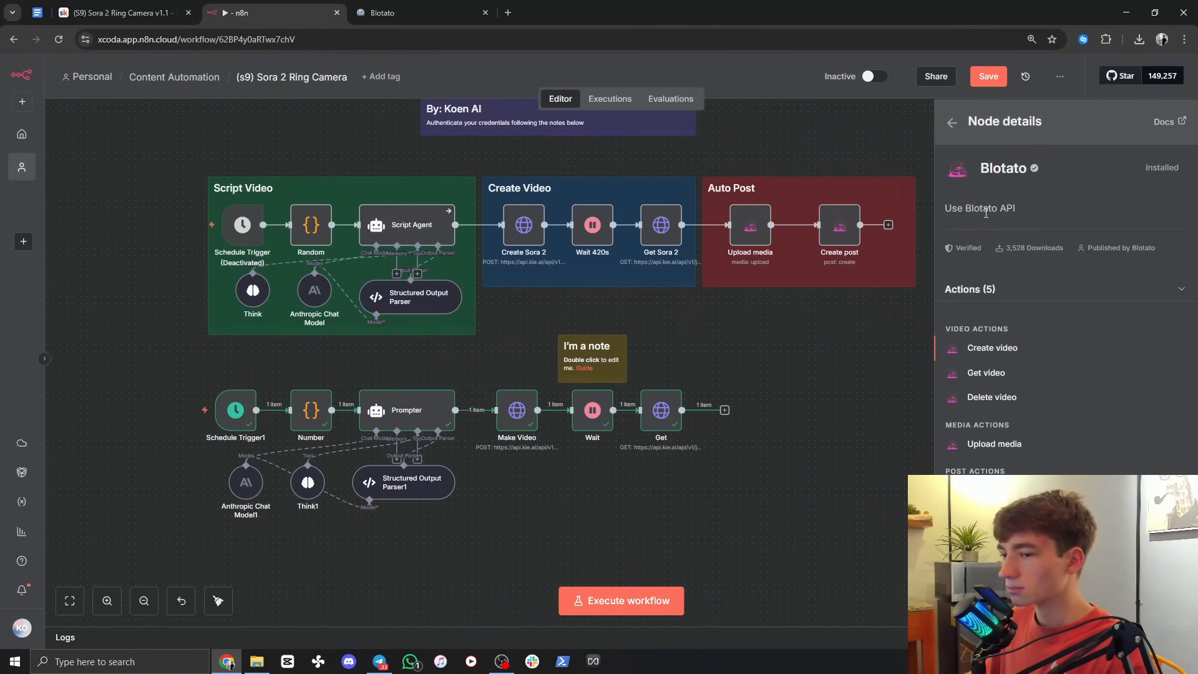
pyautogui.click(994, 445)
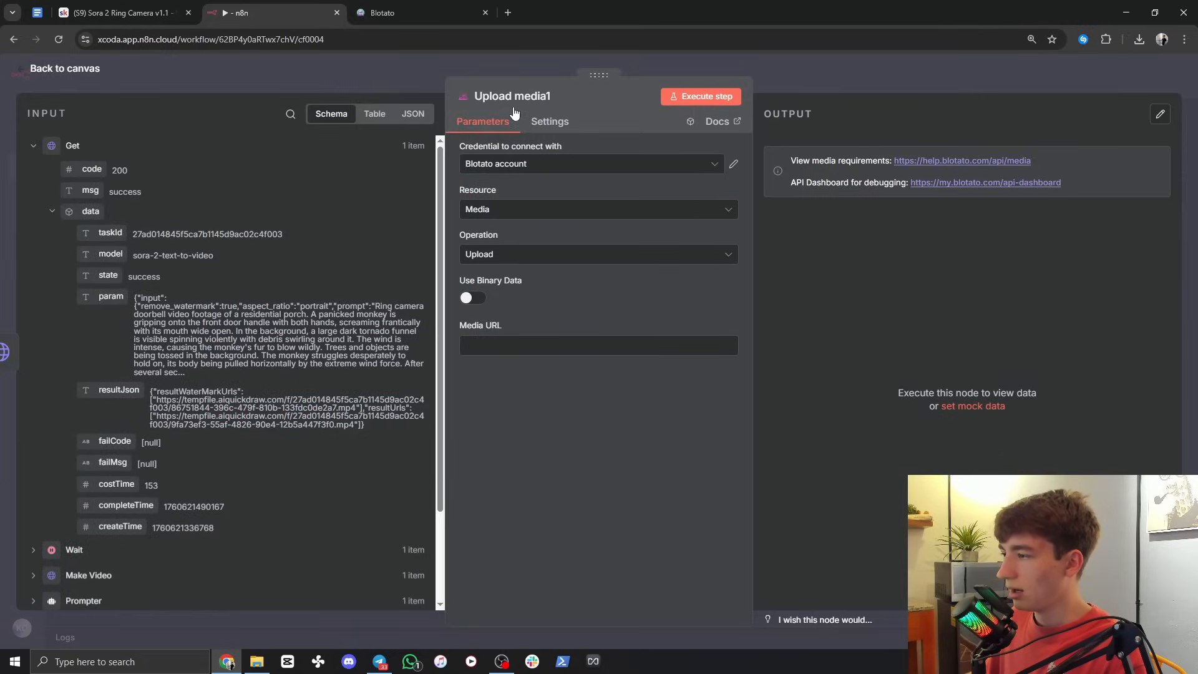
# Step: Switch to Blotato, copy the API key from its API settings, and return to the n8n workflow
pyautogui.click(406, 14)
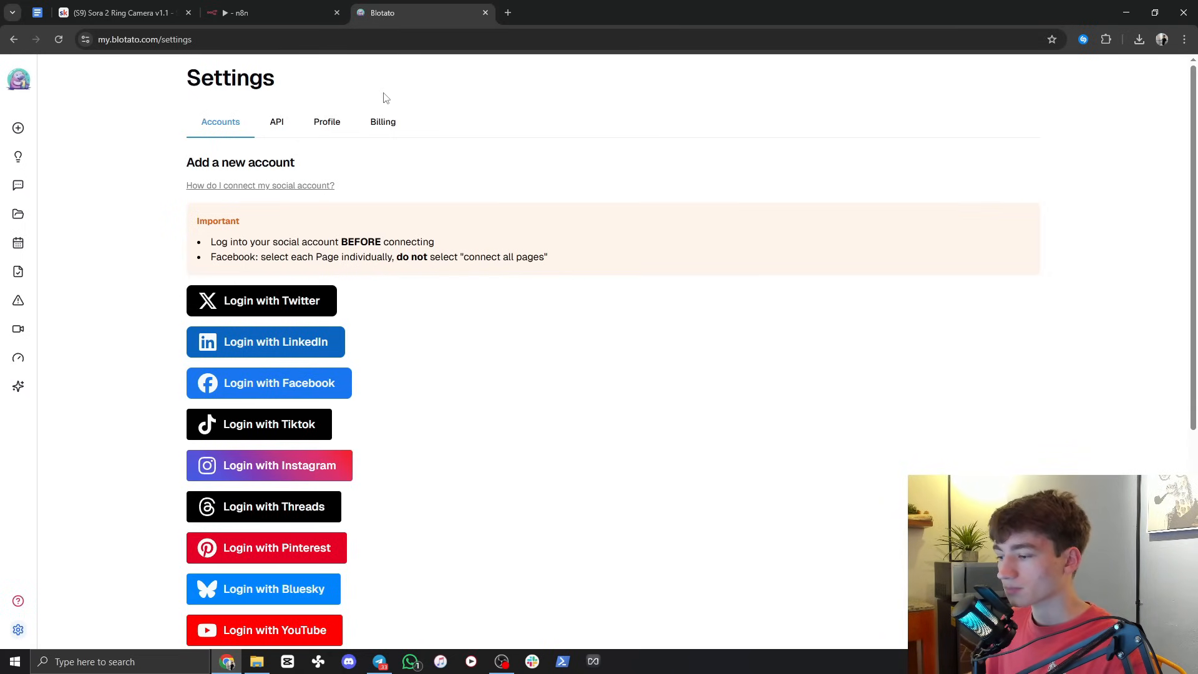
pyautogui.moveTo(19, 620)
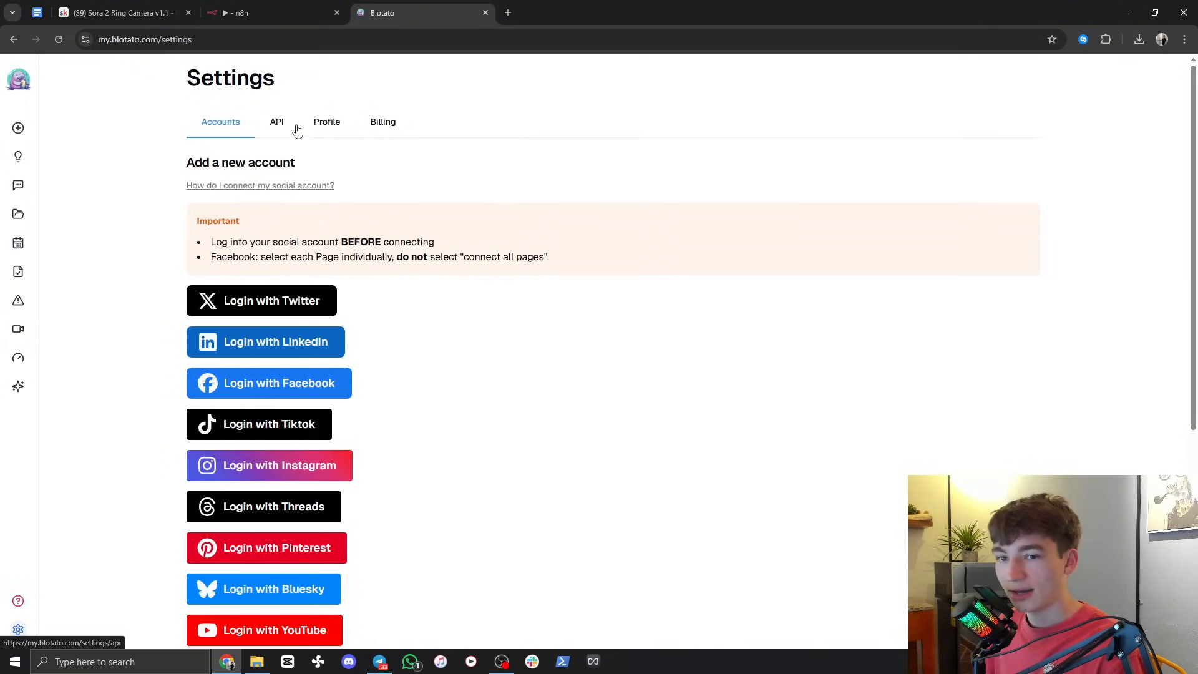
pyautogui.click(278, 128)
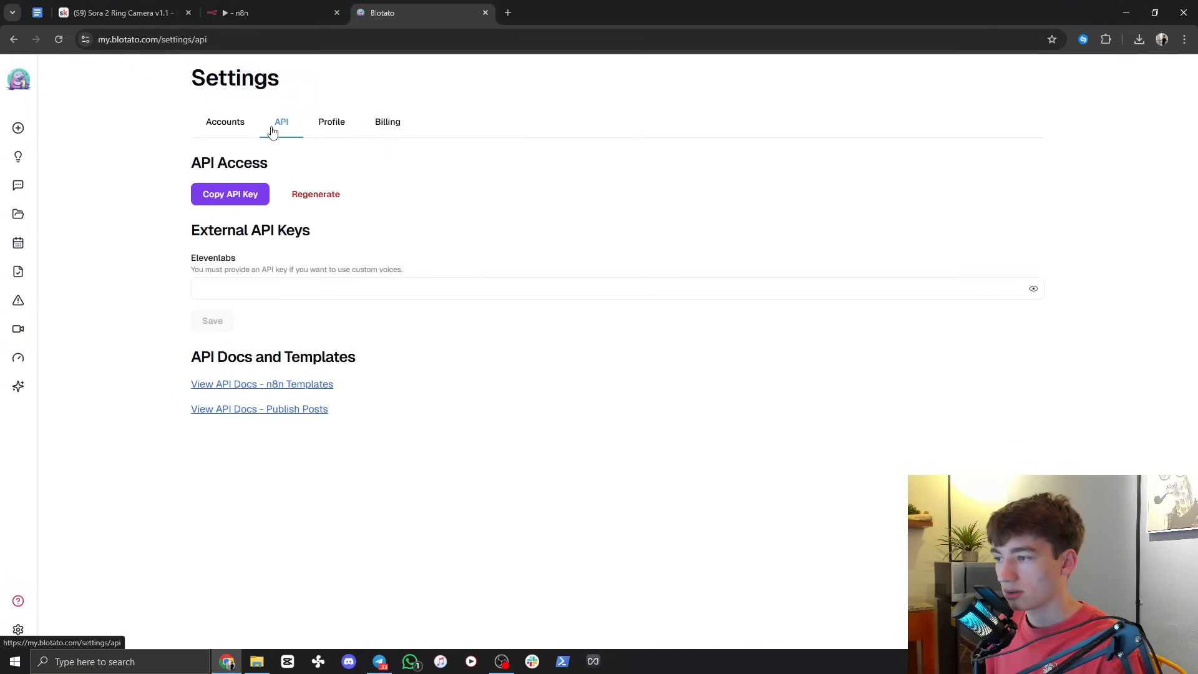
pyautogui.click(218, 199)
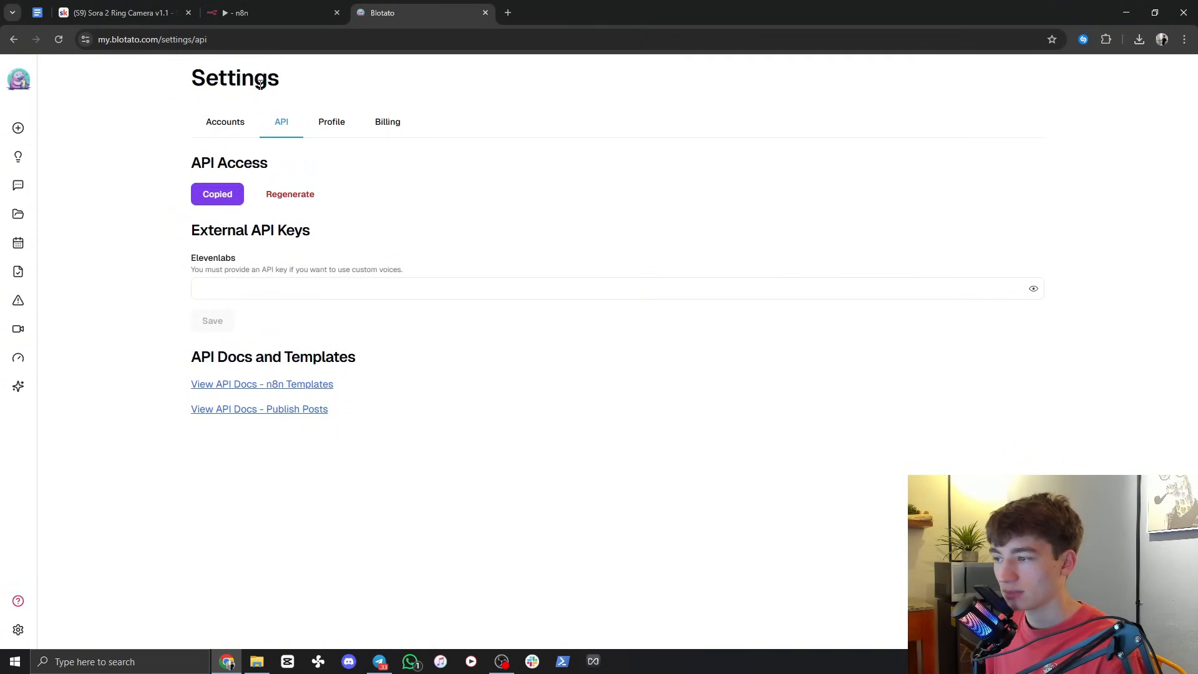
pyautogui.click(253, 13)
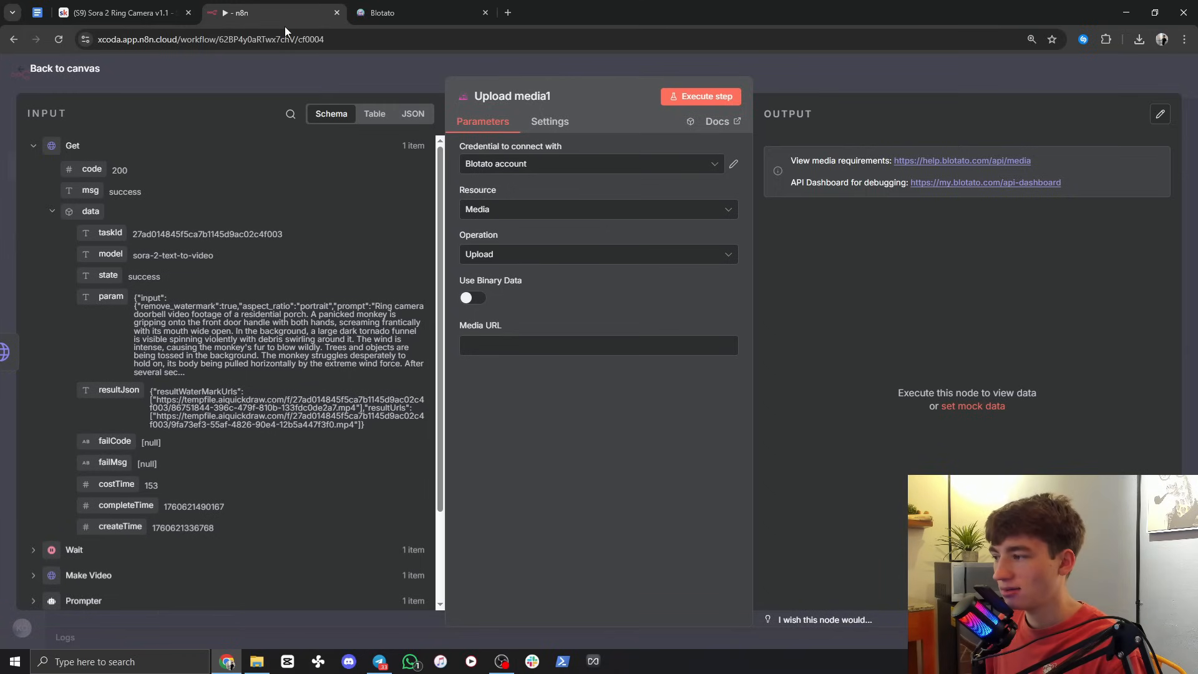
pyautogui.click(480, 170)
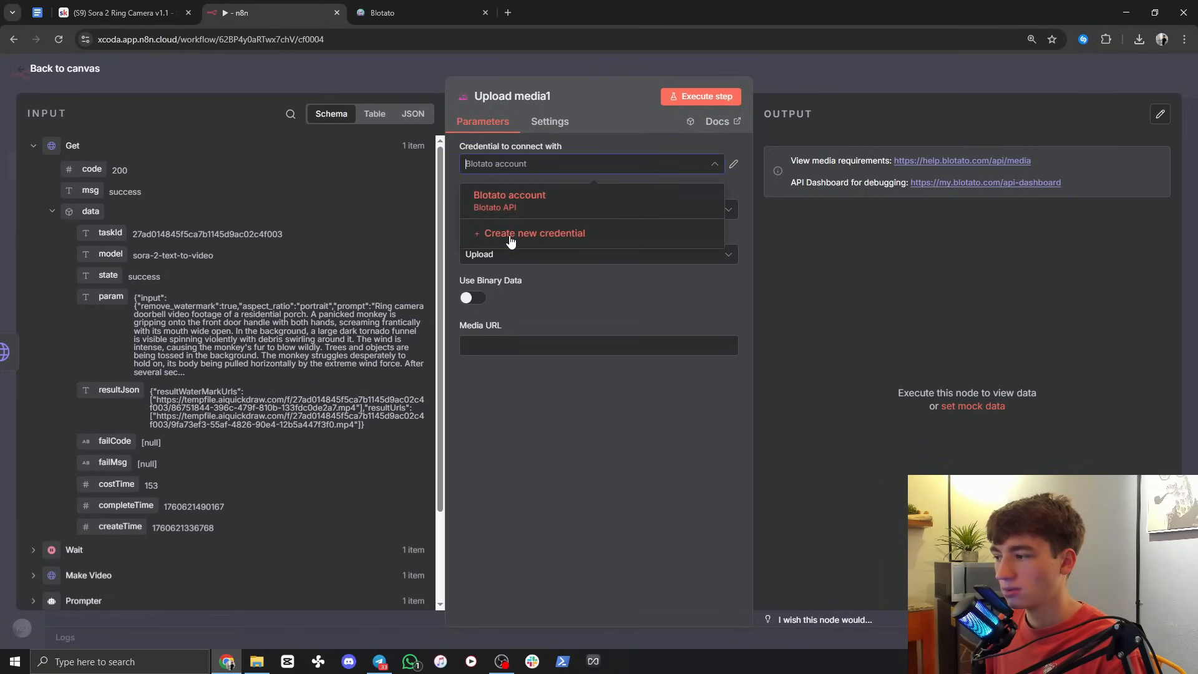
pyautogui.click(510, 240)
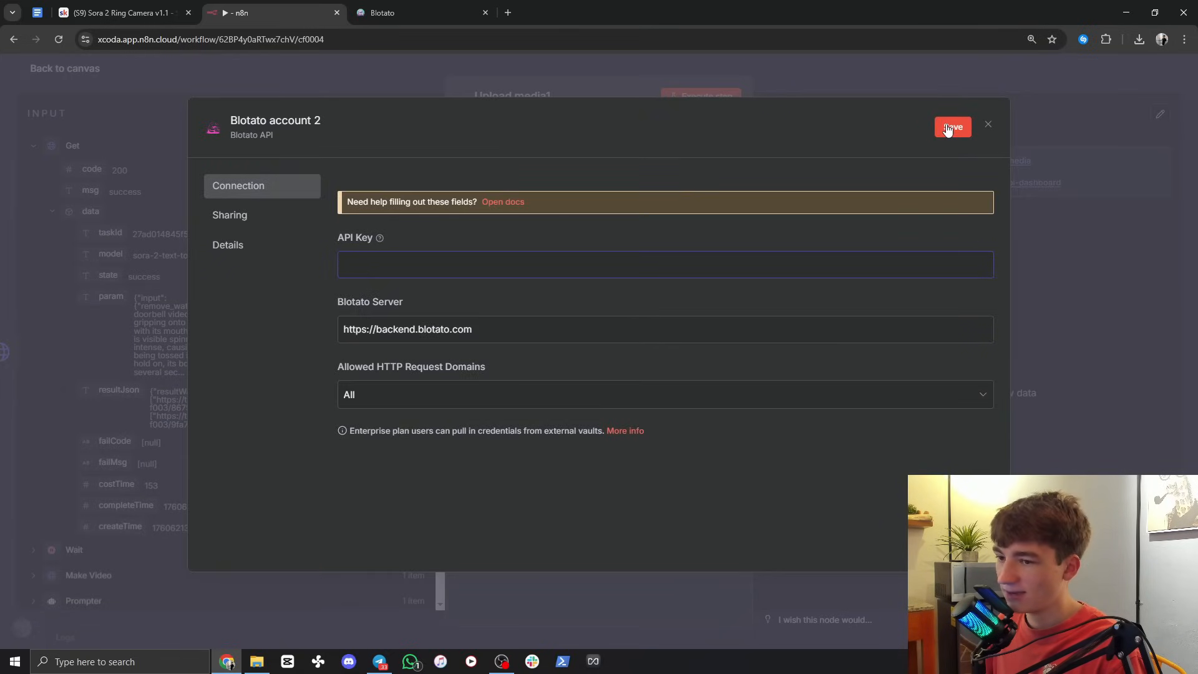
pyautogui.click(989, 126)
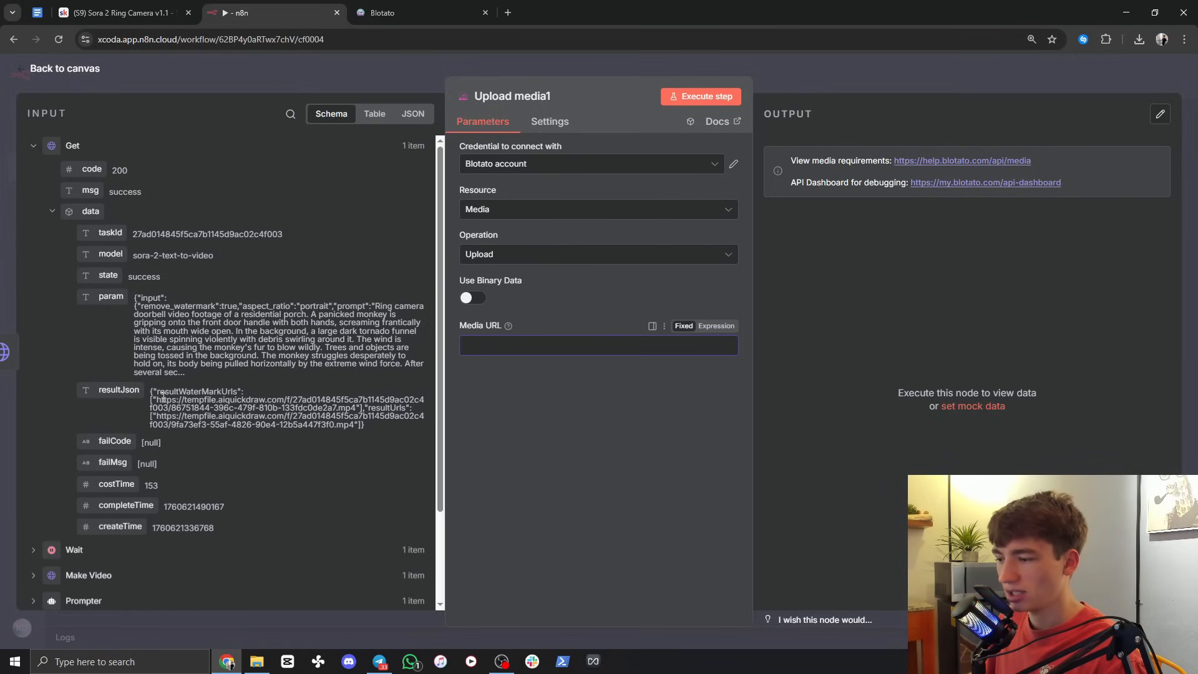
# Step: Copy the Media URL expression {{ JSON.parse($json.data.resultJson).resultUrls[0] }} from the Auto Post section's Upload media node
pyautogui.tripleClick(198, 405)
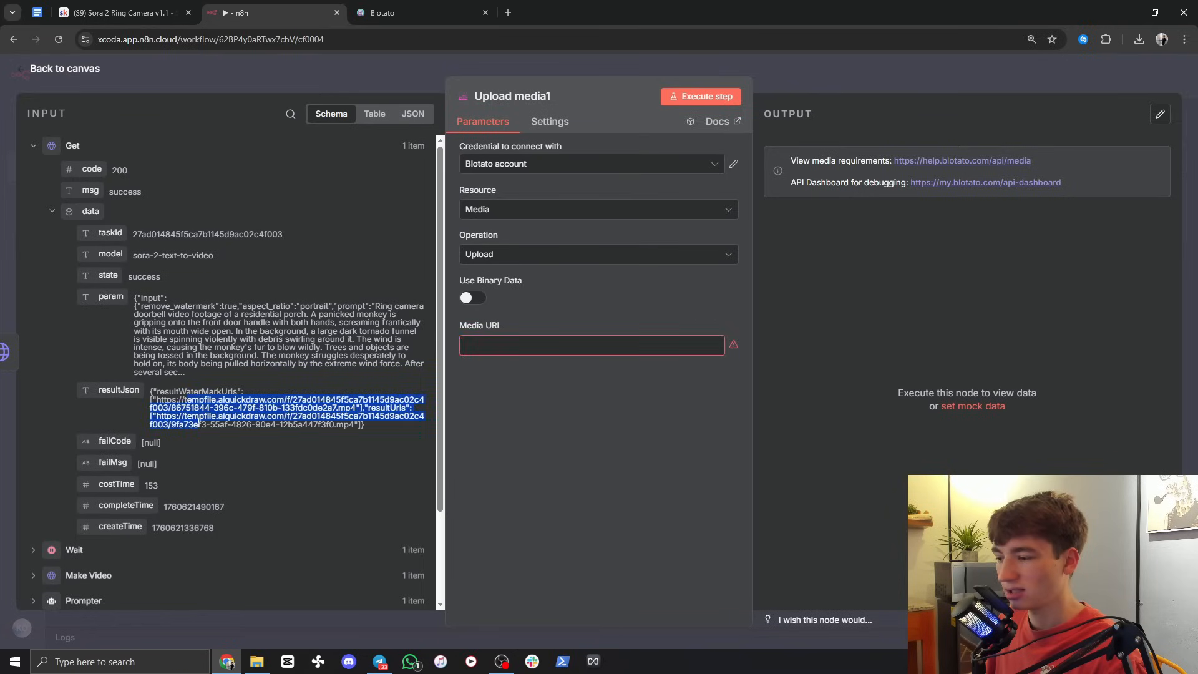
pyautogui.click(195, 421)
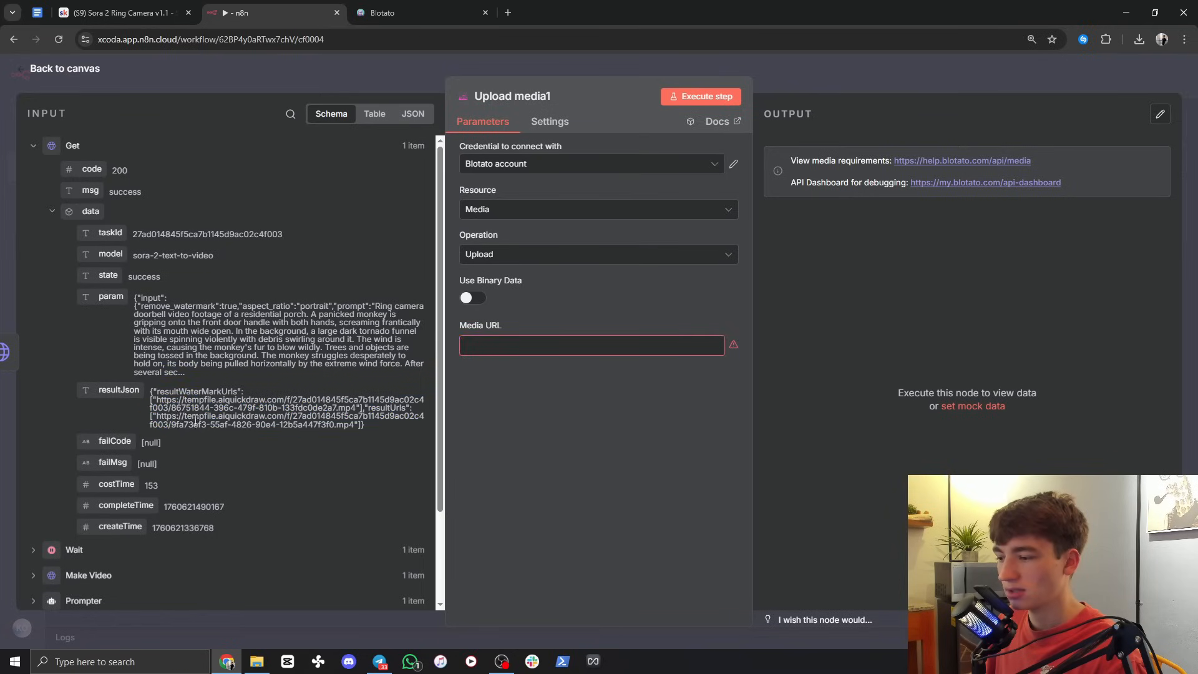
pyautogui.click(812, 80)
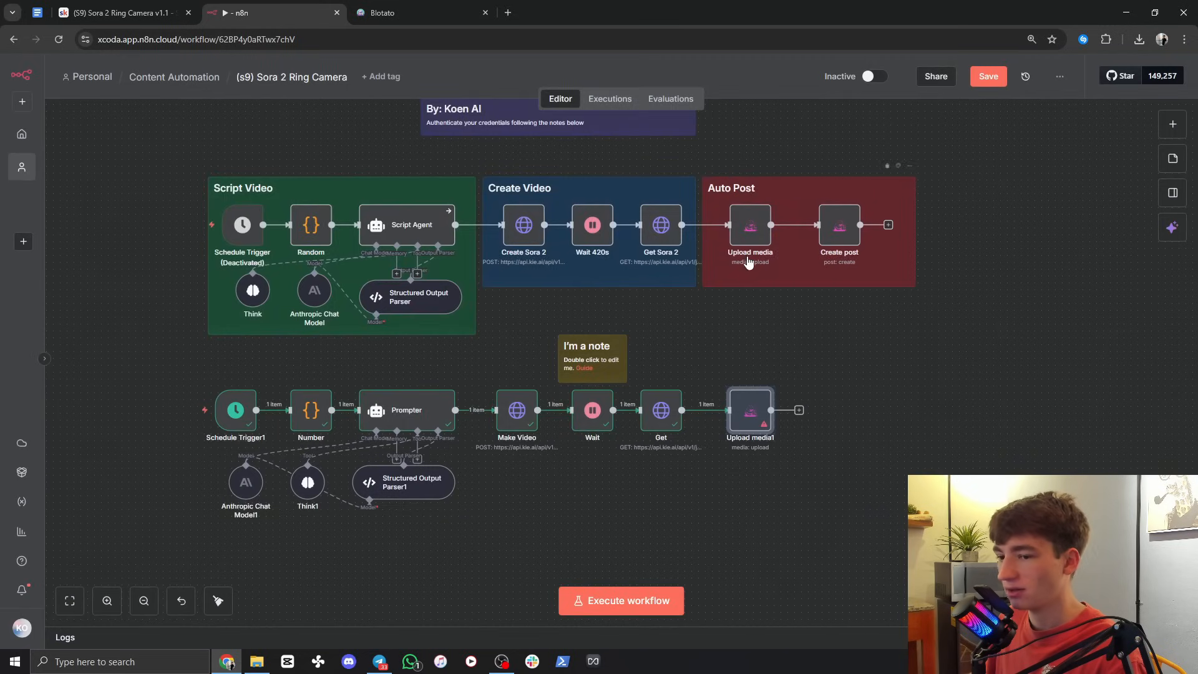
pyautogui.doubleClick(749, 231)
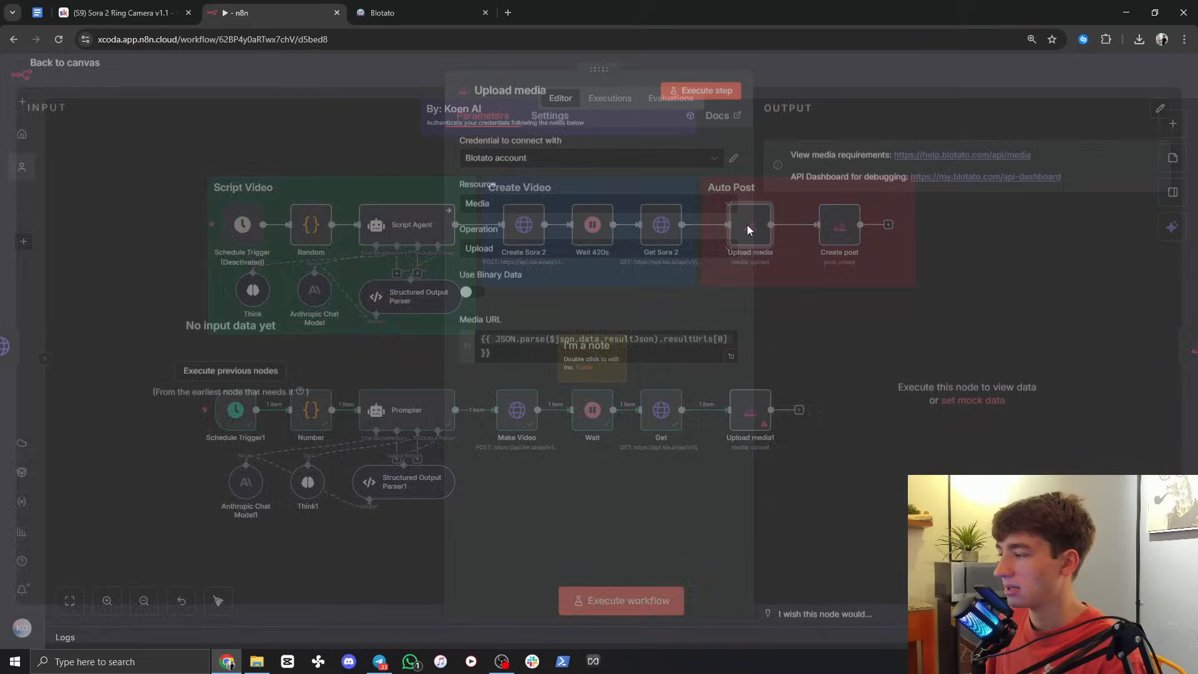
pyautogui.moveTo(537, 364); pyautogui.dragTo(475, 343)
pyautogui.hotkey('ctrl', 'c')
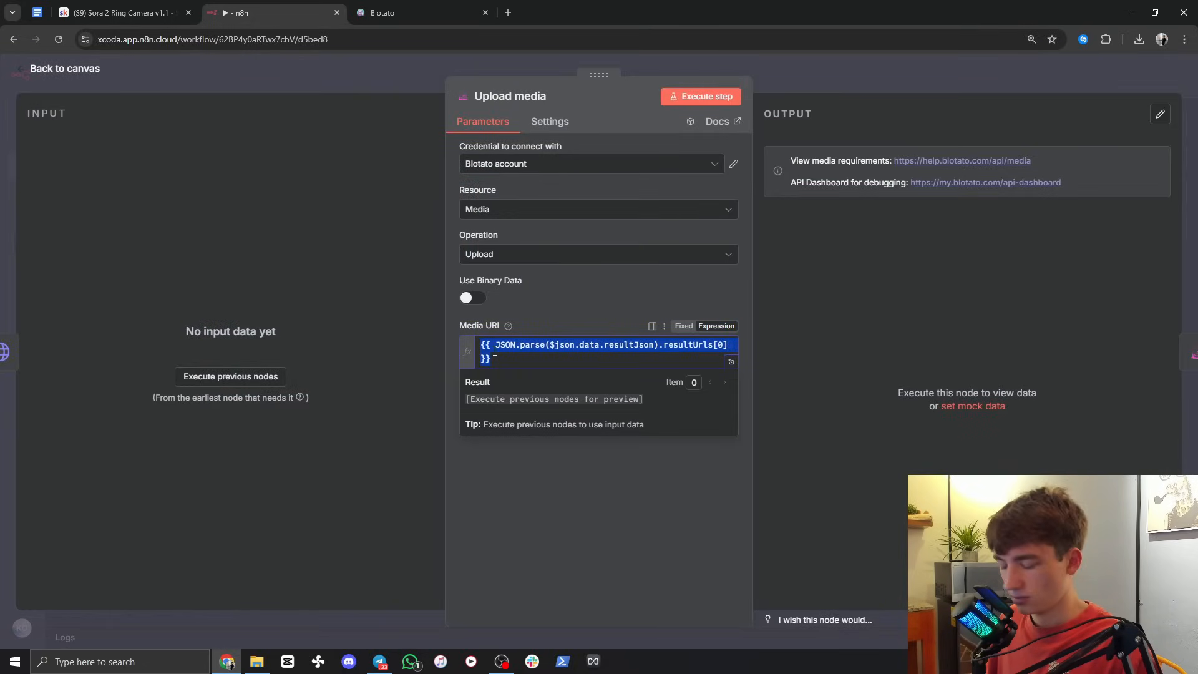
pyautogui.click(526, 360)
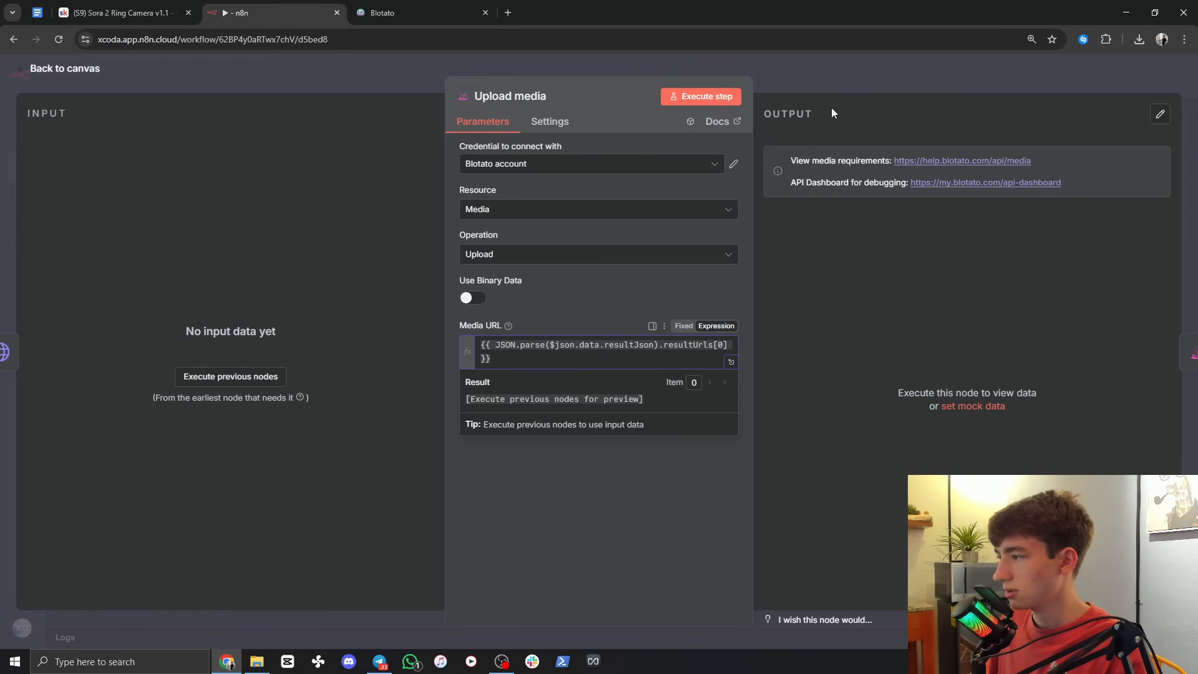
pyautogui.press('Escape')
# Step: Set the Upload media1 node's Media URL to {{ JSON.parse($json.data.resultJson).resultUrls[0] }} and execute the node from the canvas
pyautogui.doubleClick(751, 412)
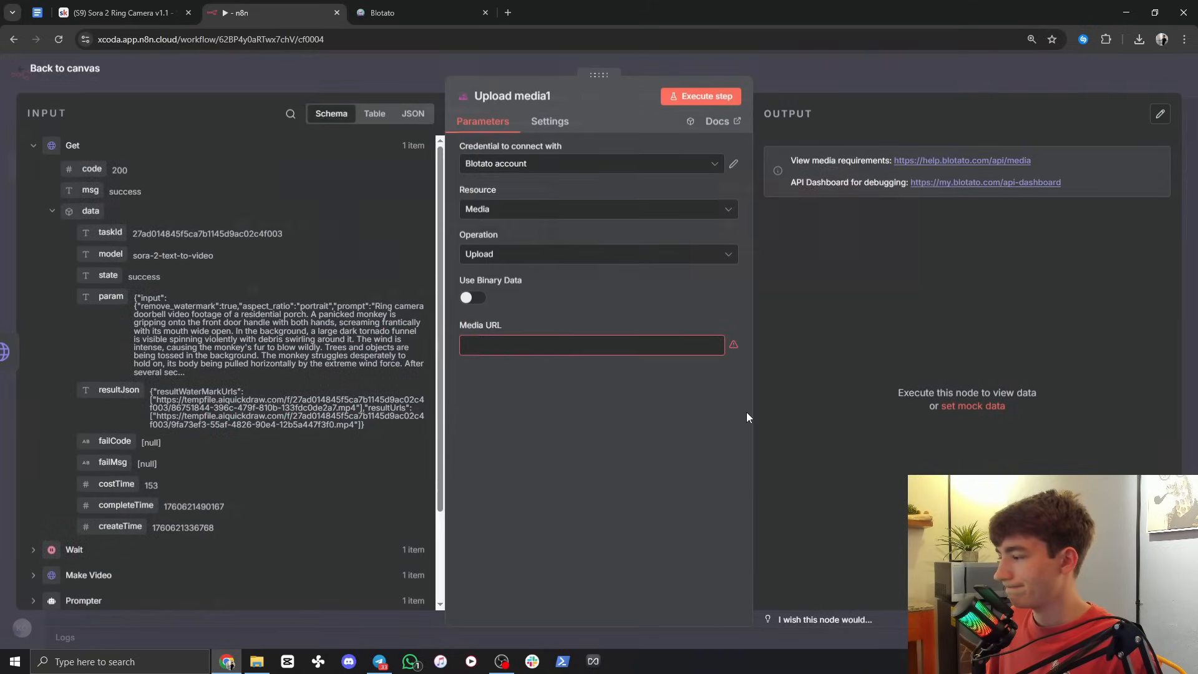
pyautogui.click(503, 345)
pyautogui.hotkey('ctrl', 'v')
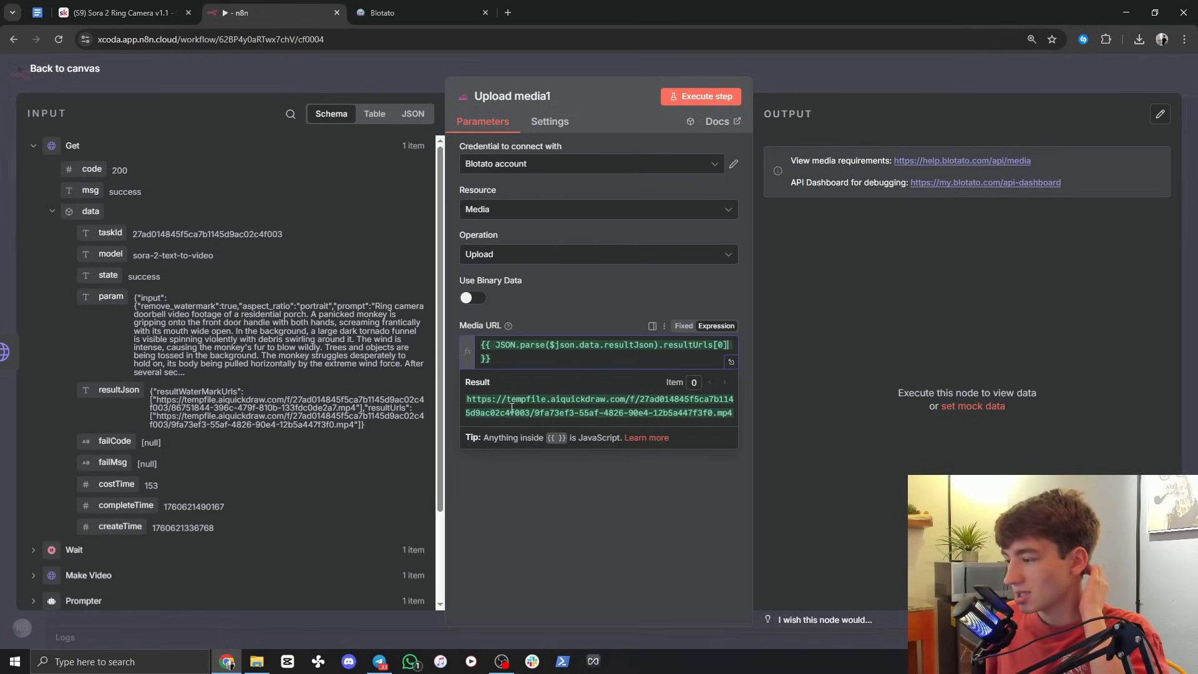
pyautogui.click(748, 347)
pyautogui.click(792, 80)
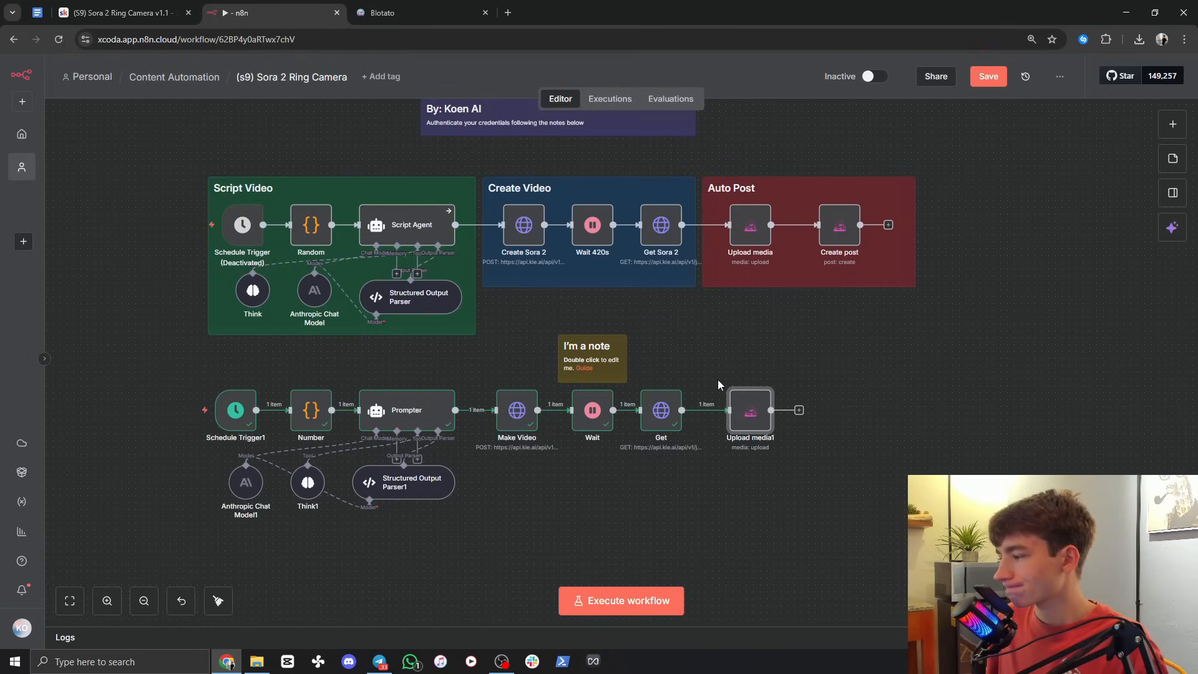
pyautogui.click(732, 380)
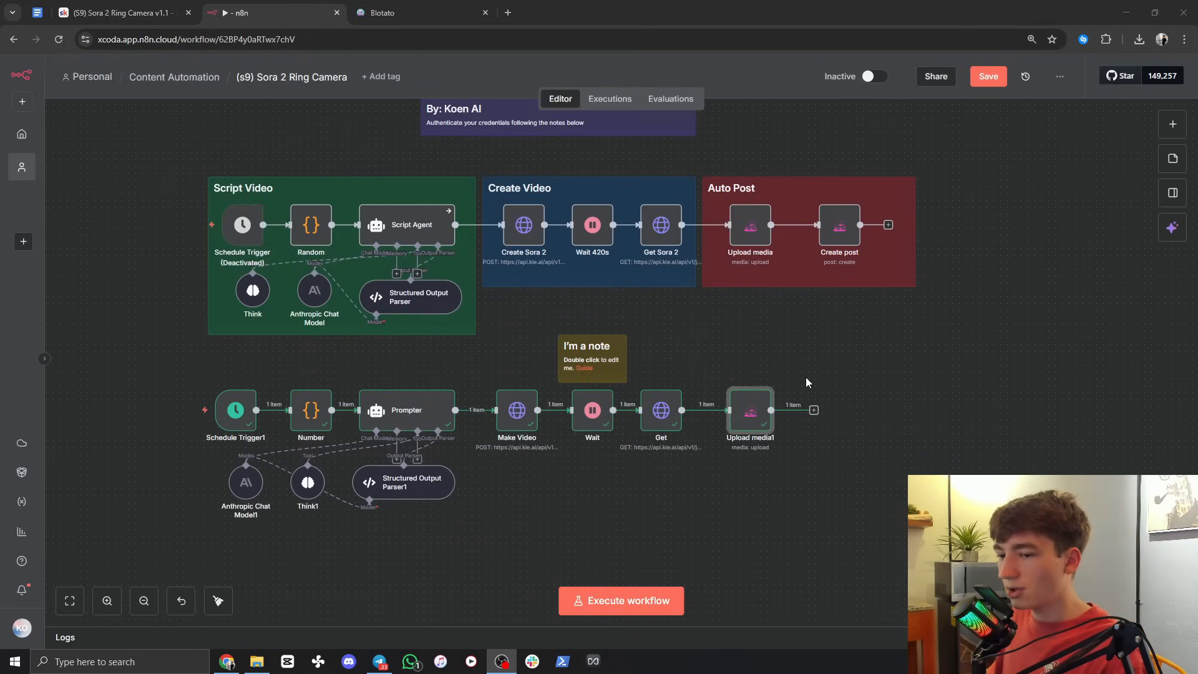
# Step: Add a Blotato node with the Create post action after the Upload media1 node
pyautogui.moveTo(806, 377); pyautogui.dragTo(788, 365)
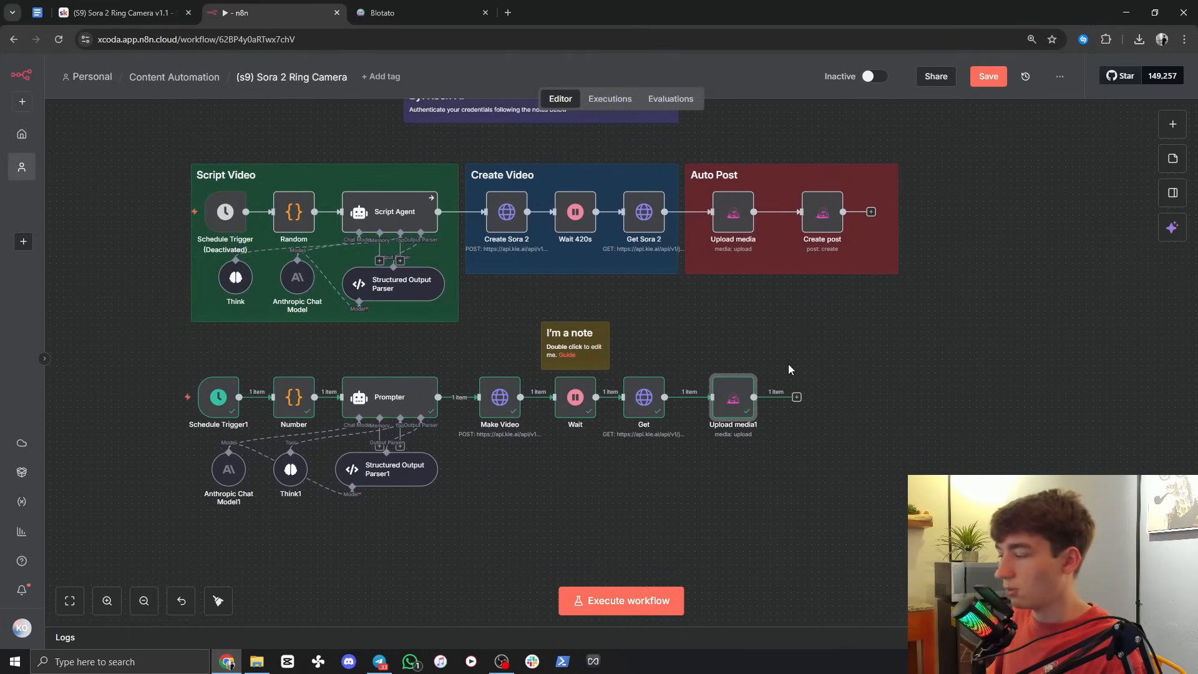
pyautogui.click(797, 398)
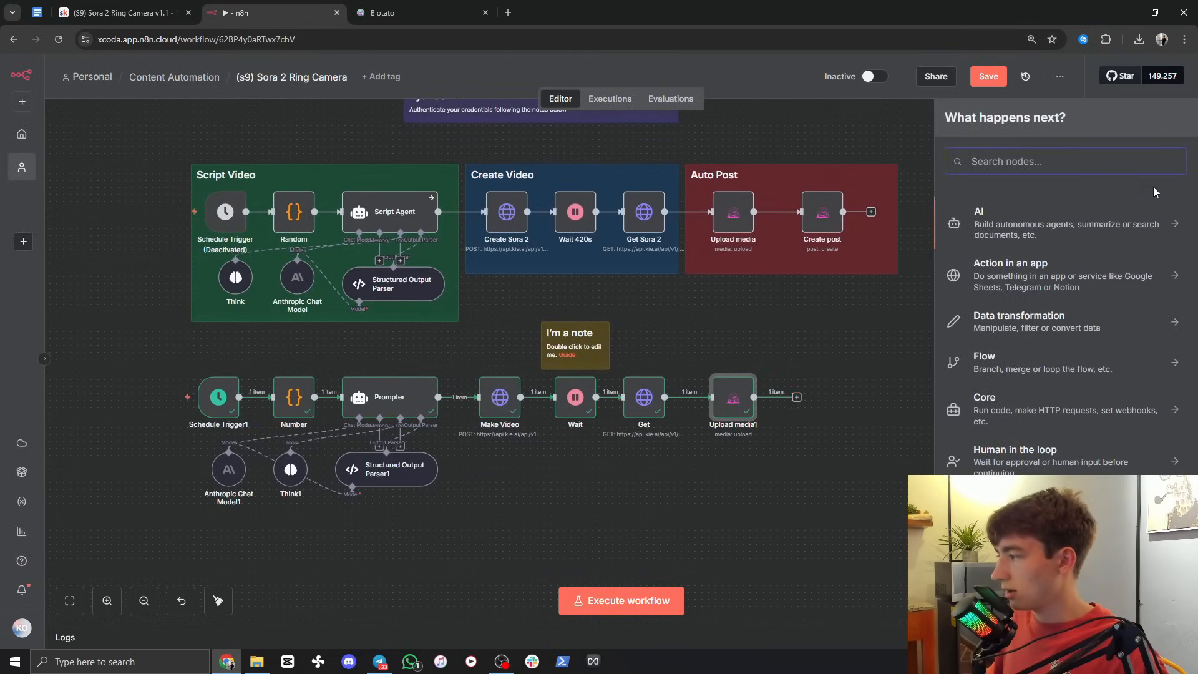
pyautogui.write('blotato')
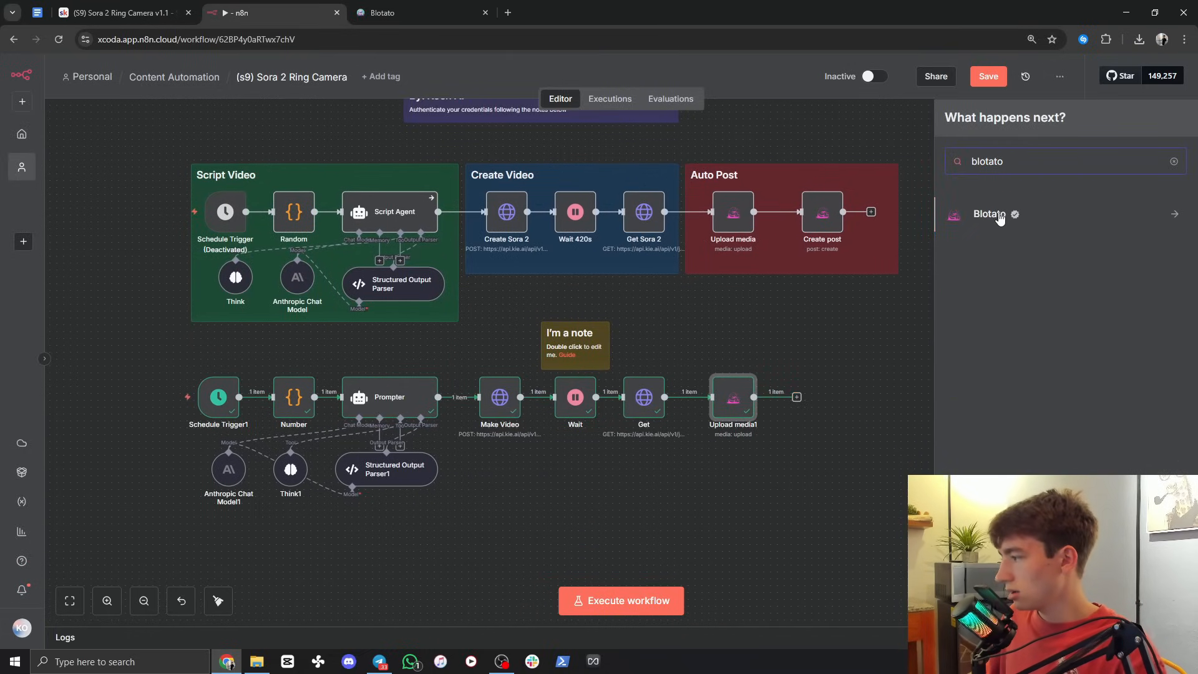
pyautogui.click(999, 214)
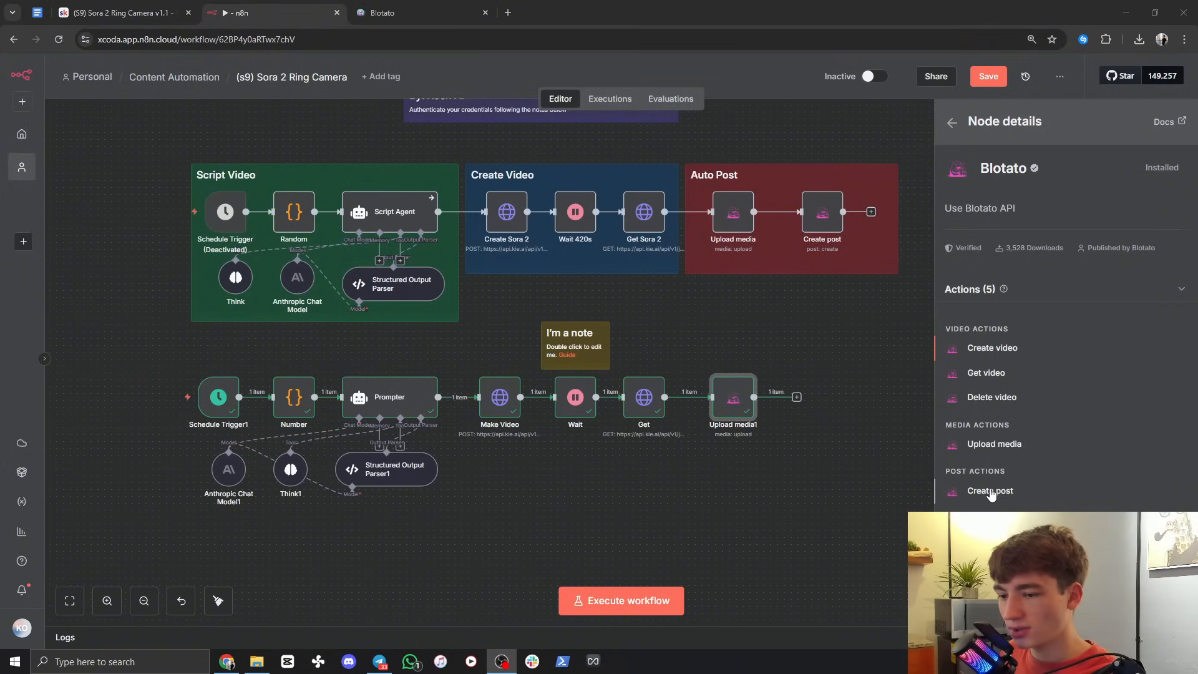
pyautogui.click(991, 492)
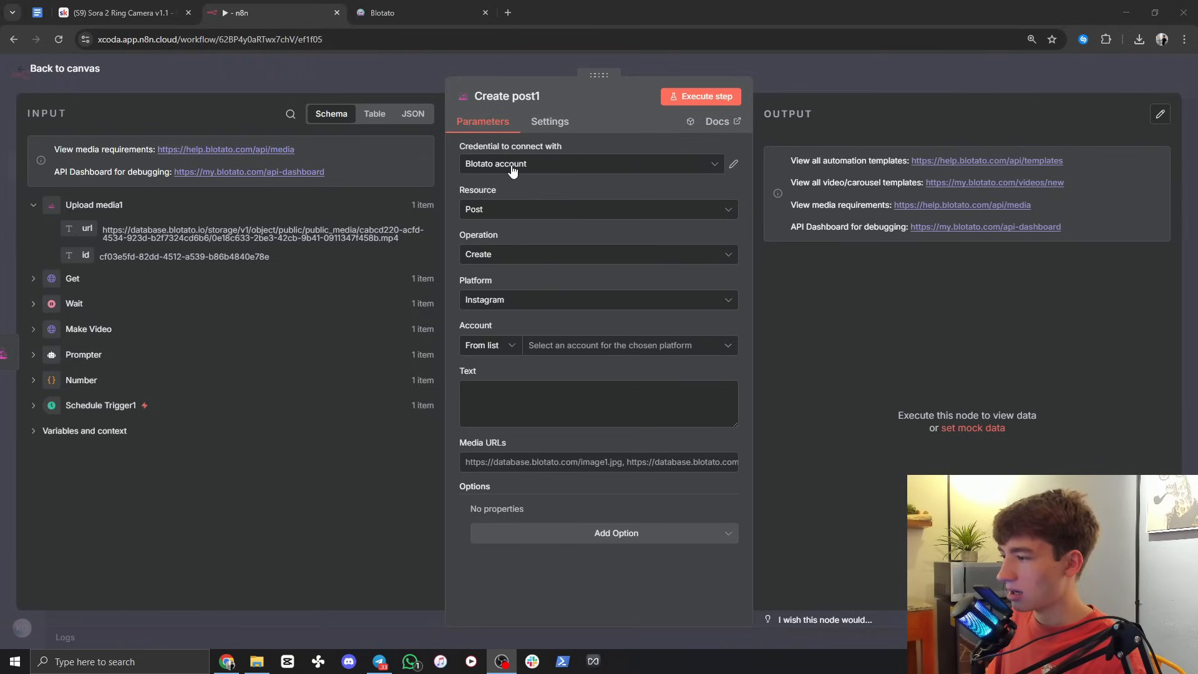
# Step: Set the Create post node's platform to Youtube and select the first listed account
pyautogui.click(490, 301)
pyautogui.scroll(-1, 499, 491)
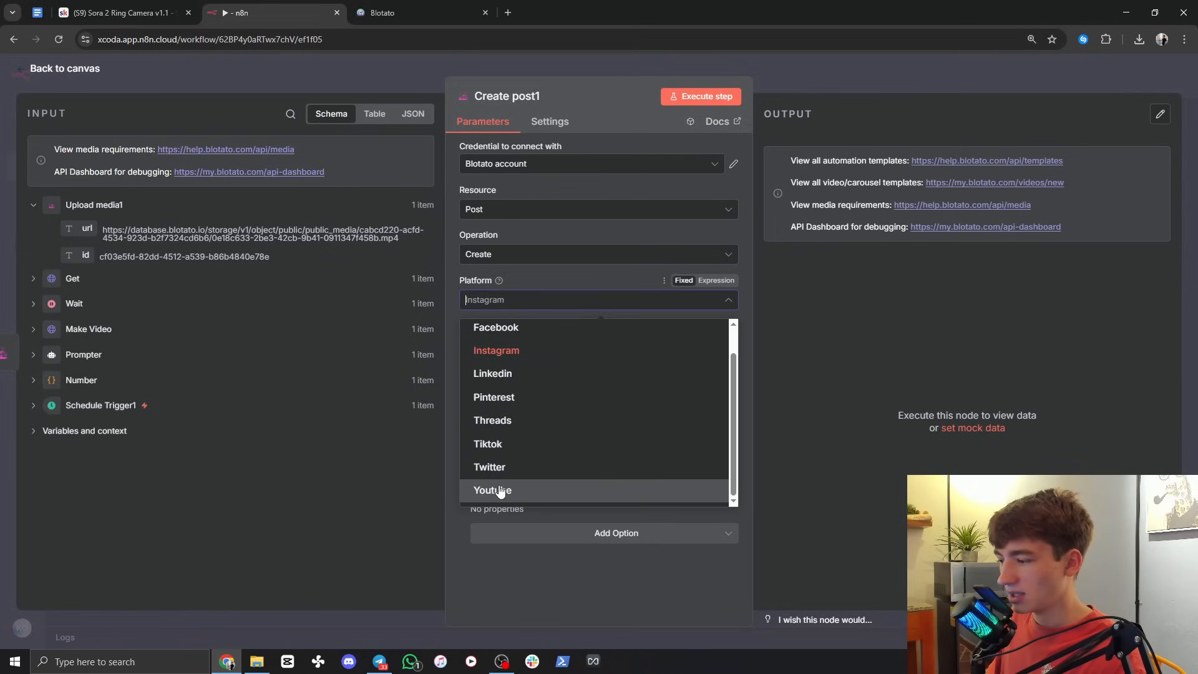
pyautogui.click(496, 491)
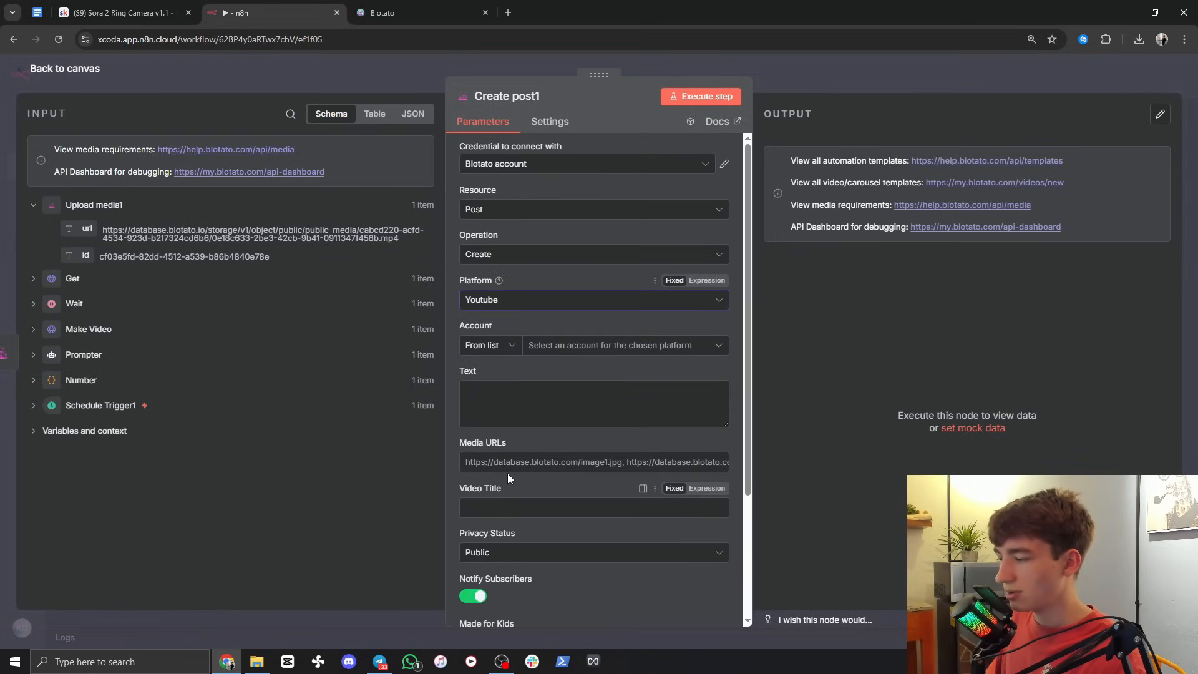
pyautogui.click(563, 347)
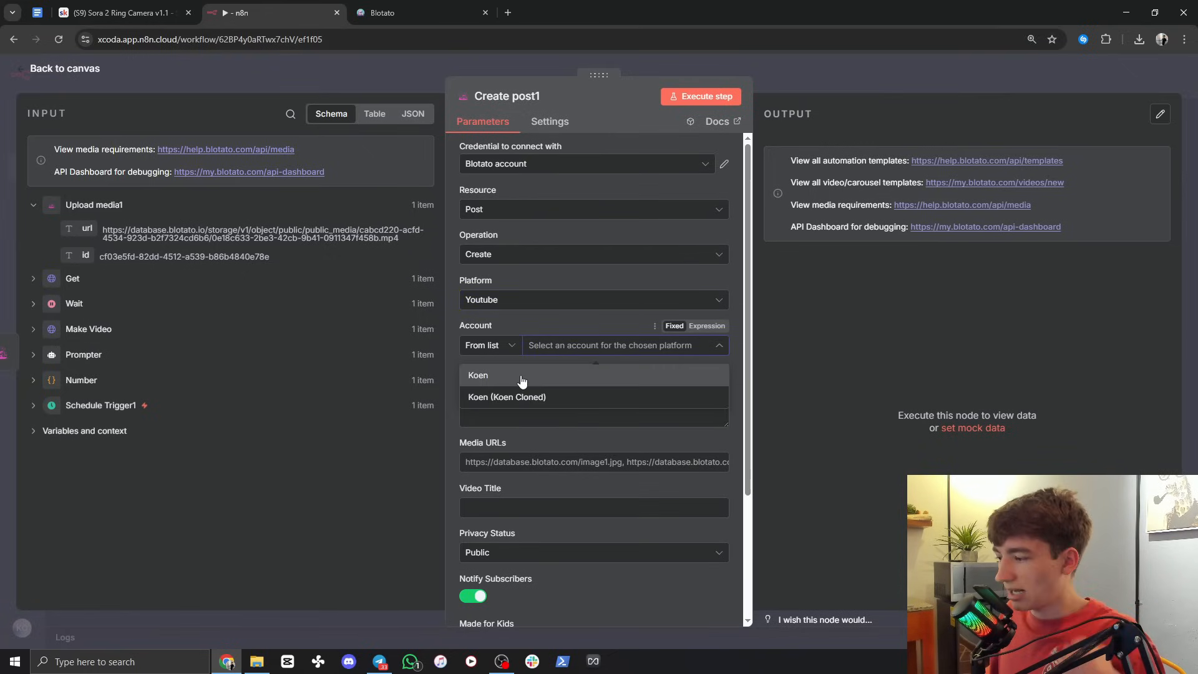
pyautogui.click(522, 380)
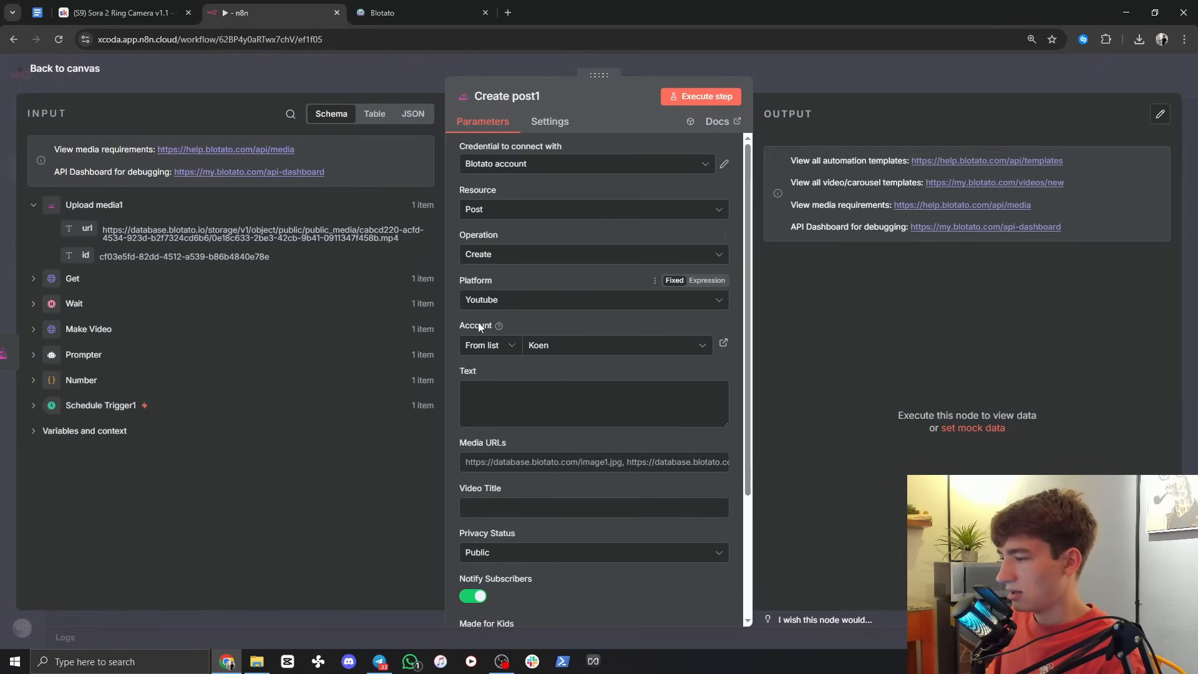
# Step: Map the Prompter node's description output to the post's Text and its title output to the Video Title
pyautogui.scroll(-1, 485, 390)
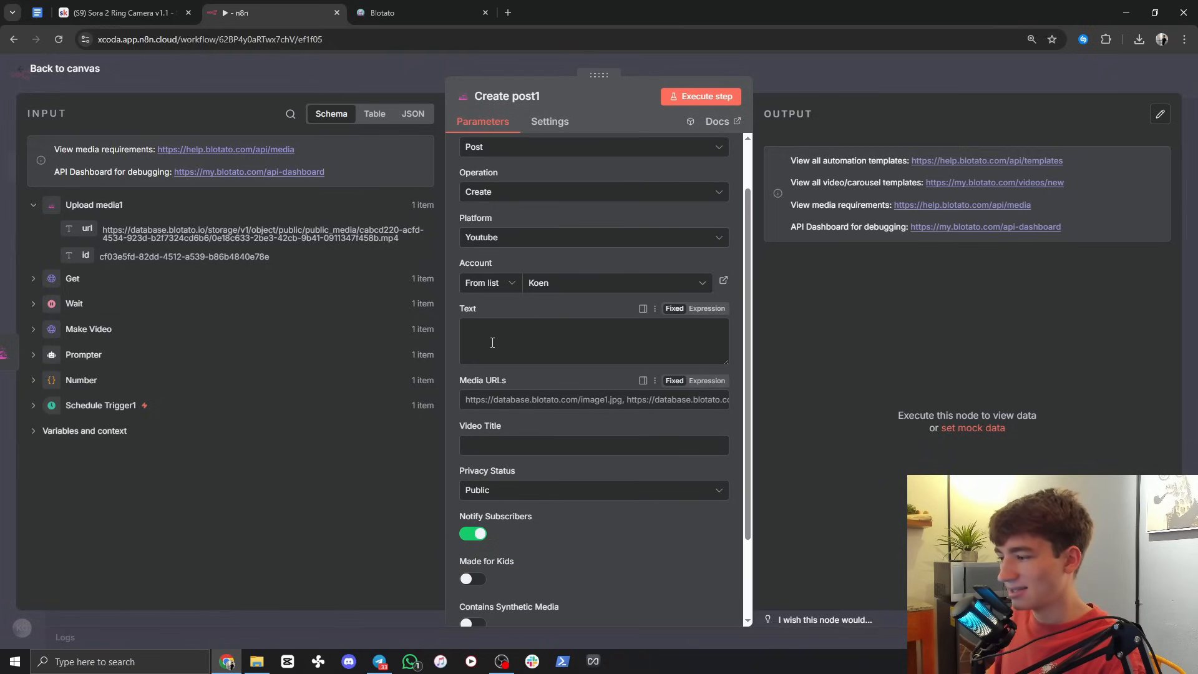
pyautogui.click(495, 325)
pyautogui.scroll(-1, 511, 325)
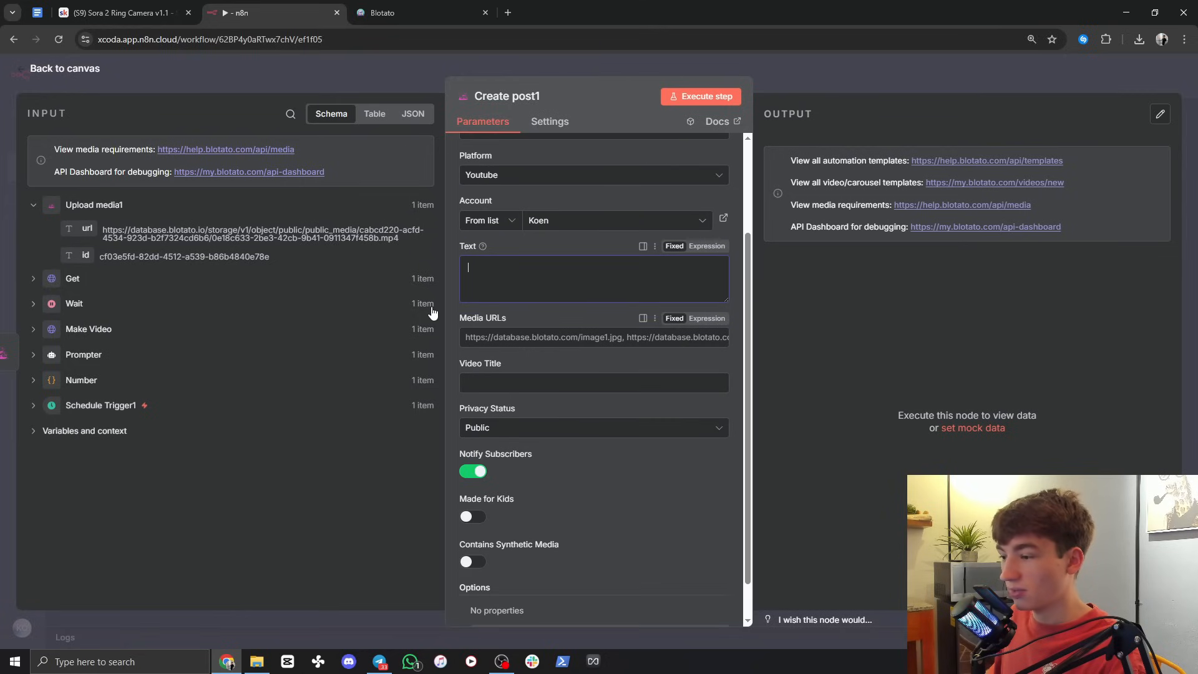
pyautogui.click(34, 357)
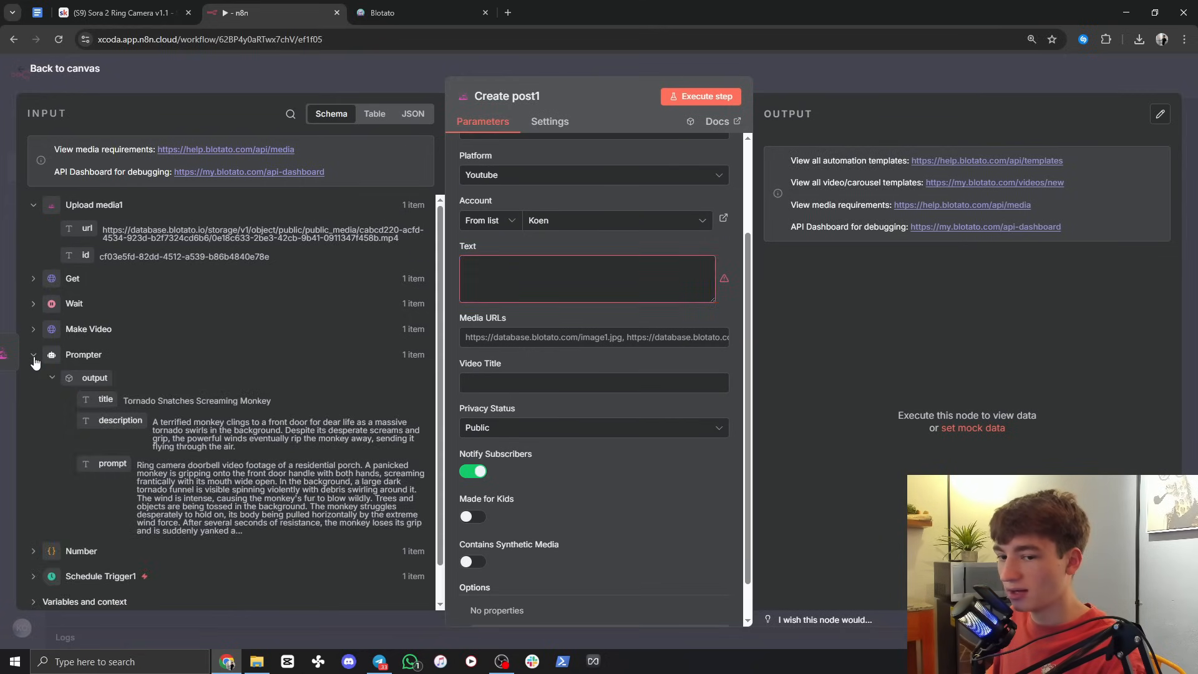
pyautogui.moveTo(103, 419); pyautogui.dragTo(484, 267)
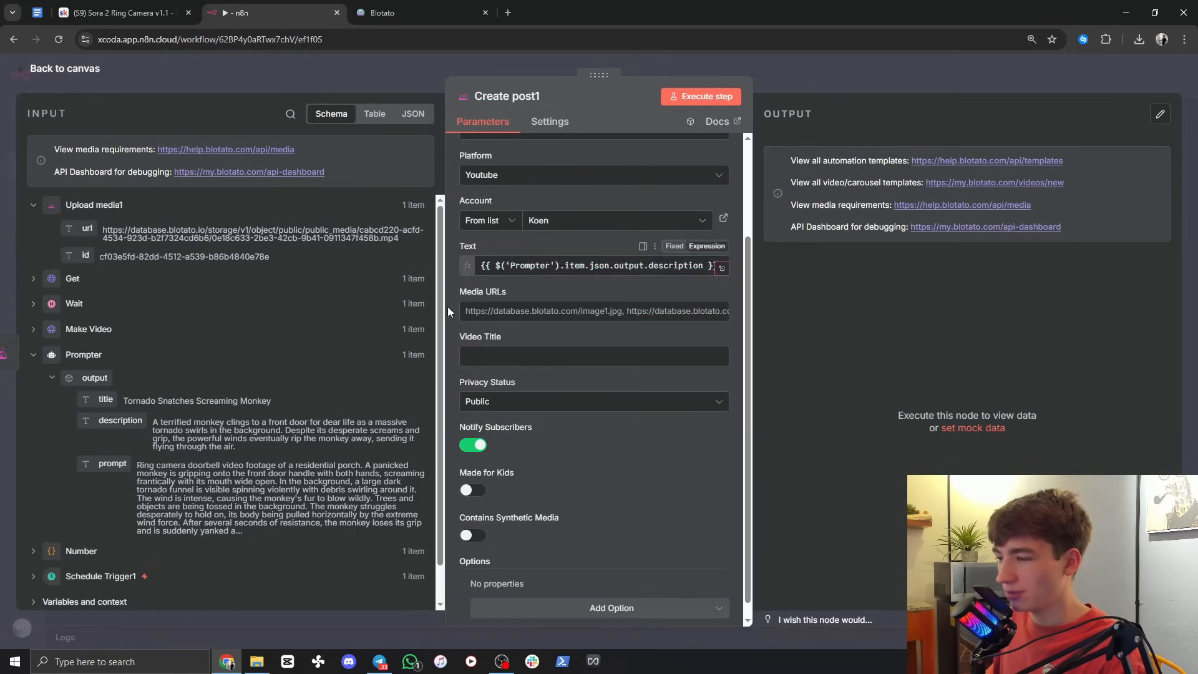
pyautogui.click(468, 369)
pyautogui.moveTo(95, 400); pyautogui.dragTo(484, 370)
# Step: Set the post's Media URLs to {{ $json.url }} from Upload media1 and enable Contains Synthetic Media
pyautogui.click(474, 325)
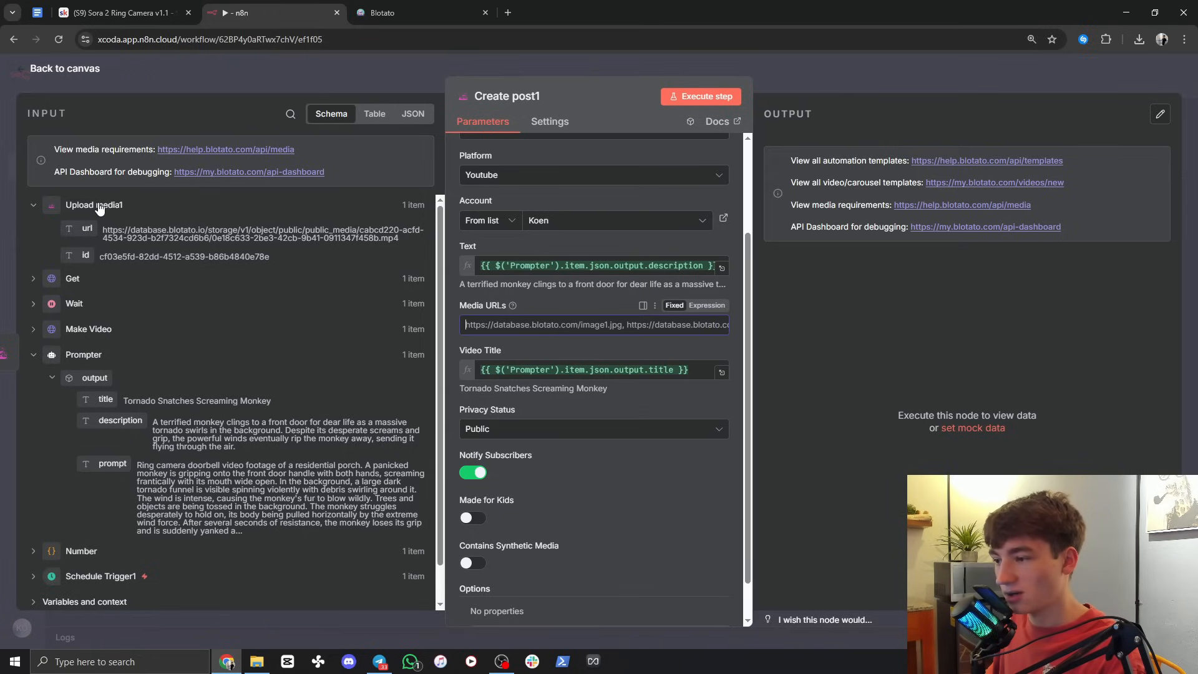
pyautogui.moveTo(77, 229); pyautogui.dragTo(479, 324)
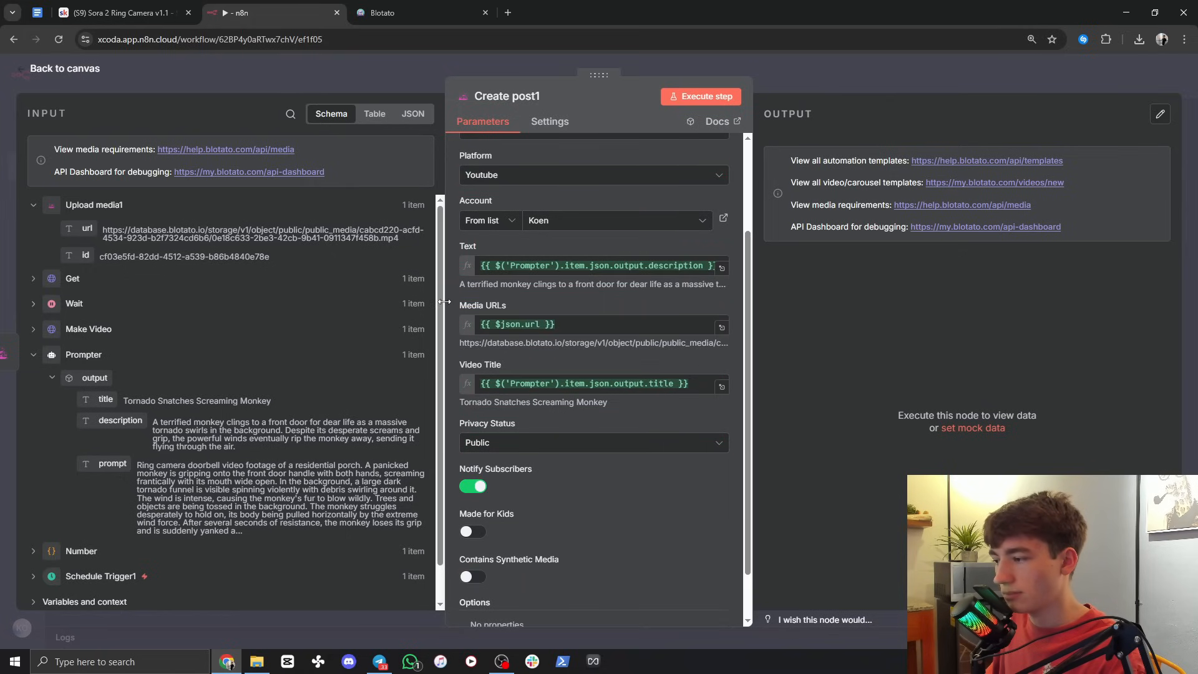
pyautogui.scroll(-2, 458, 326)
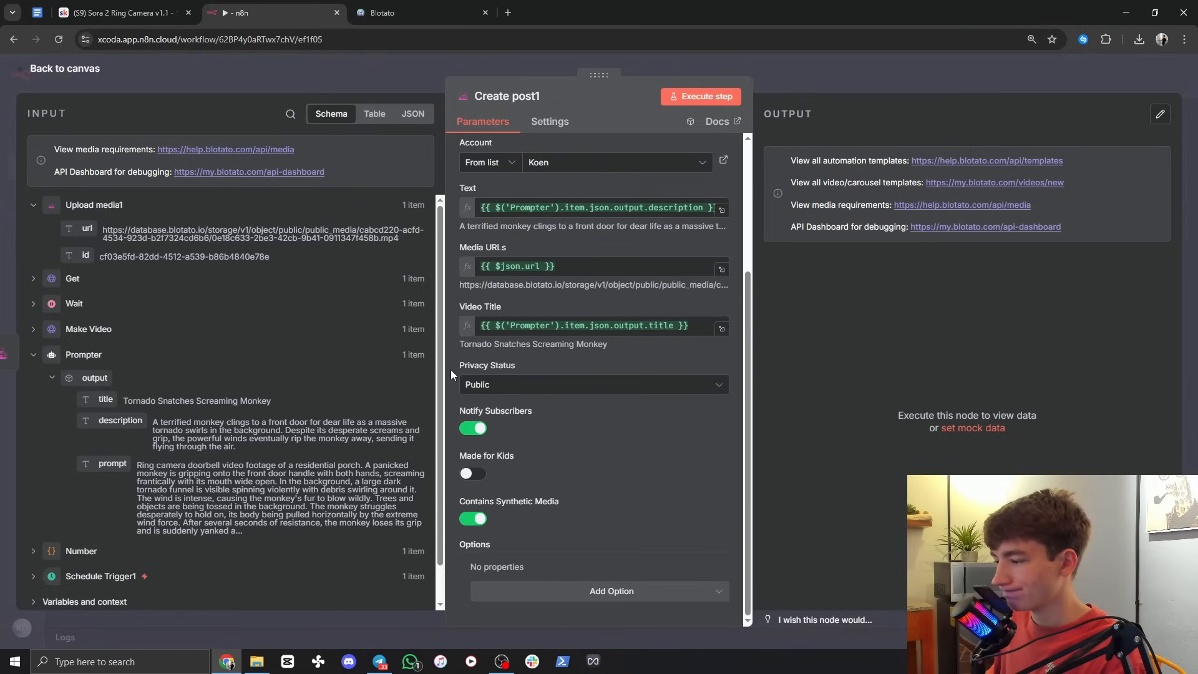
pyautogui.scroll(3, 451, 373)
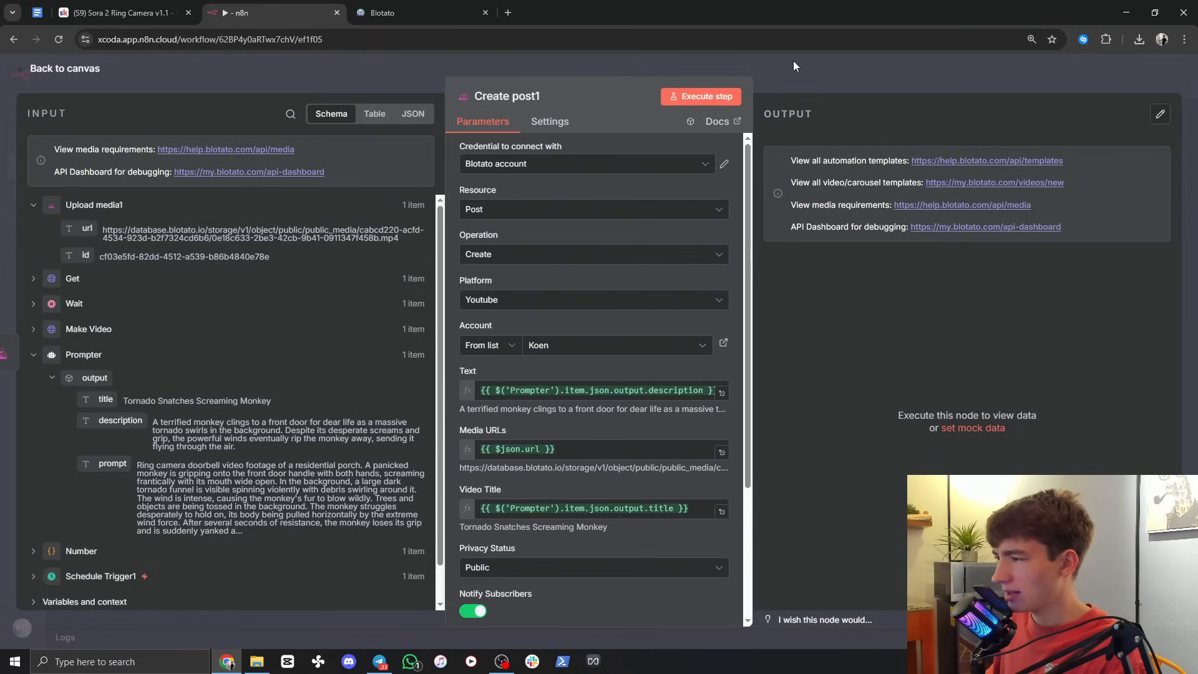
# Step: Run the Create post1 node on its own and check the channel's Shorts list in YouTube Studio for the new post
pyautogui.click(792, 73)
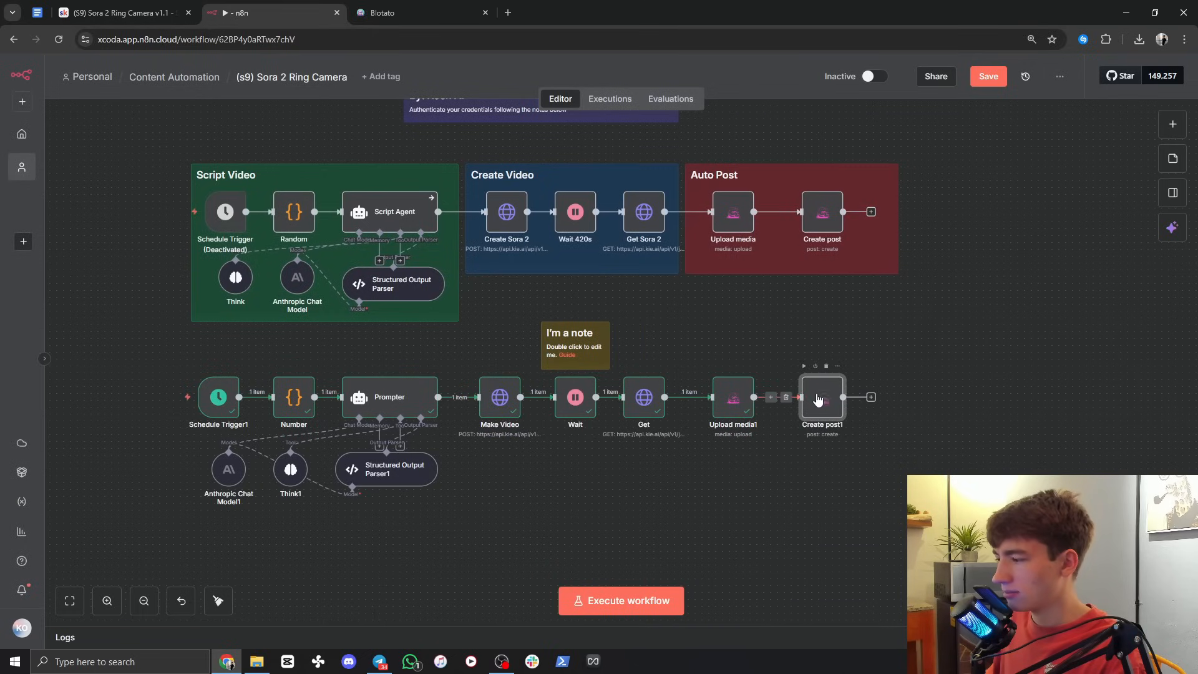
pyautogui.moveTo(818, 400); pyautogui.dragTo(815, 397)
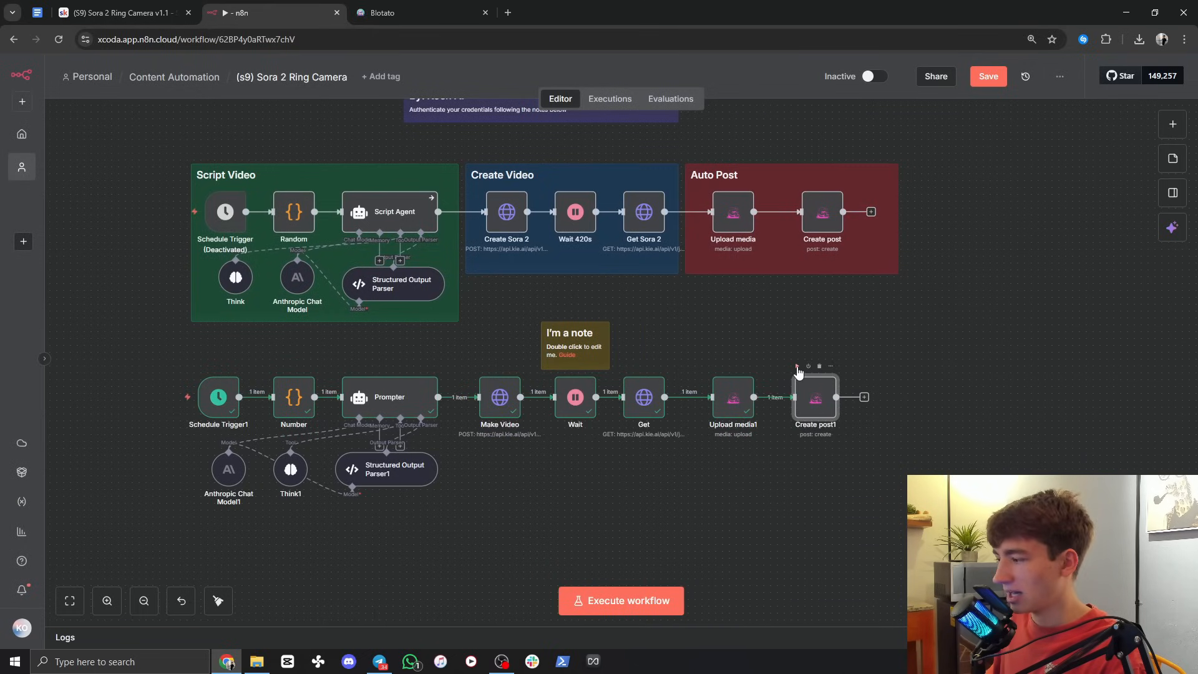
pyautogui.click(797, 368)
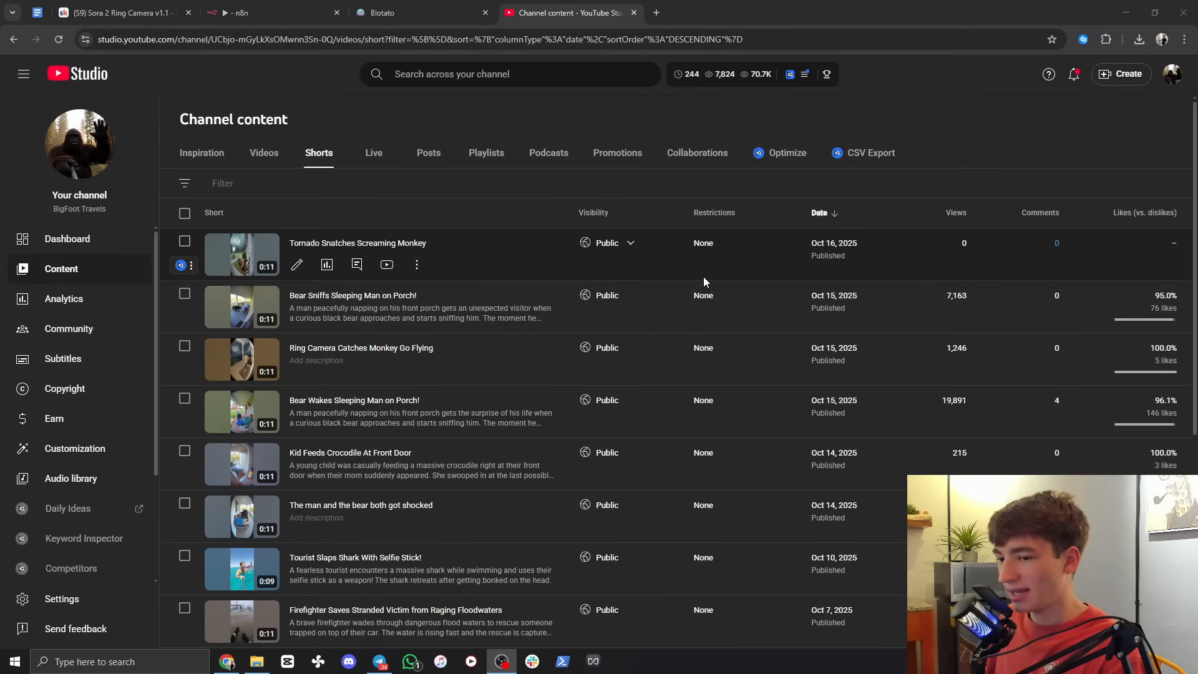
pyautogui.scroll(-1, 704, 279)
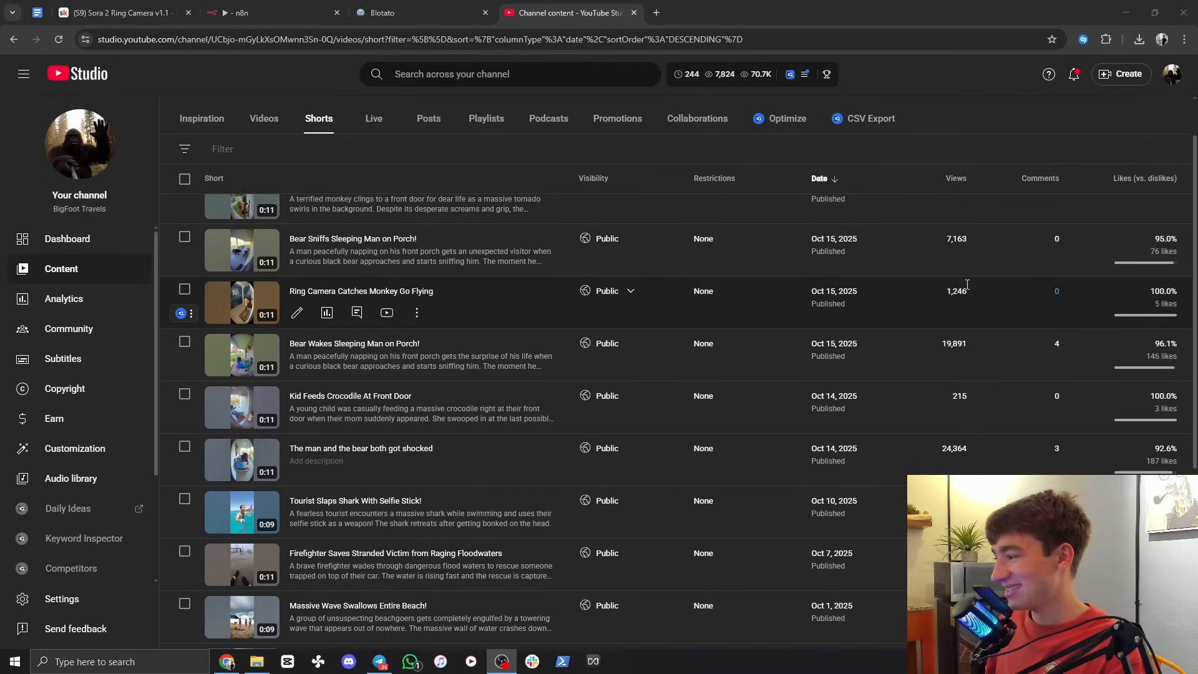
pyautogui.scroll(1, 972, 294)
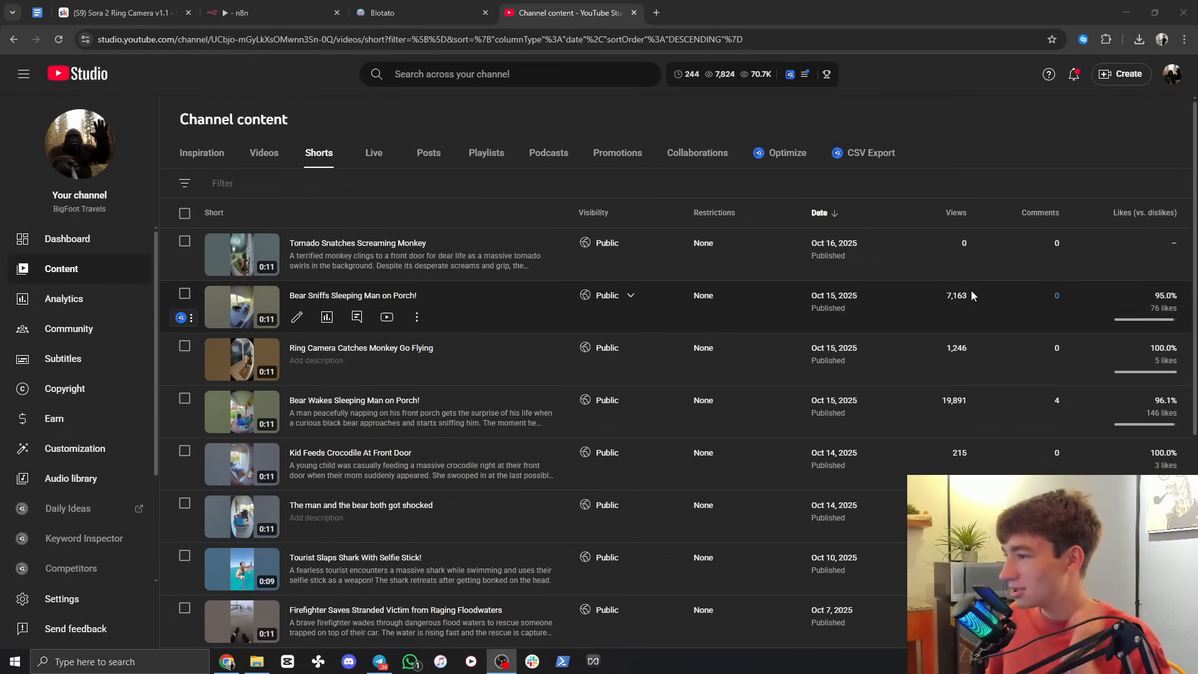
# Step: Switch back to n8n and set the Wait node's Wait Amount to 400 seconds
pyautogui.click(248, 3)
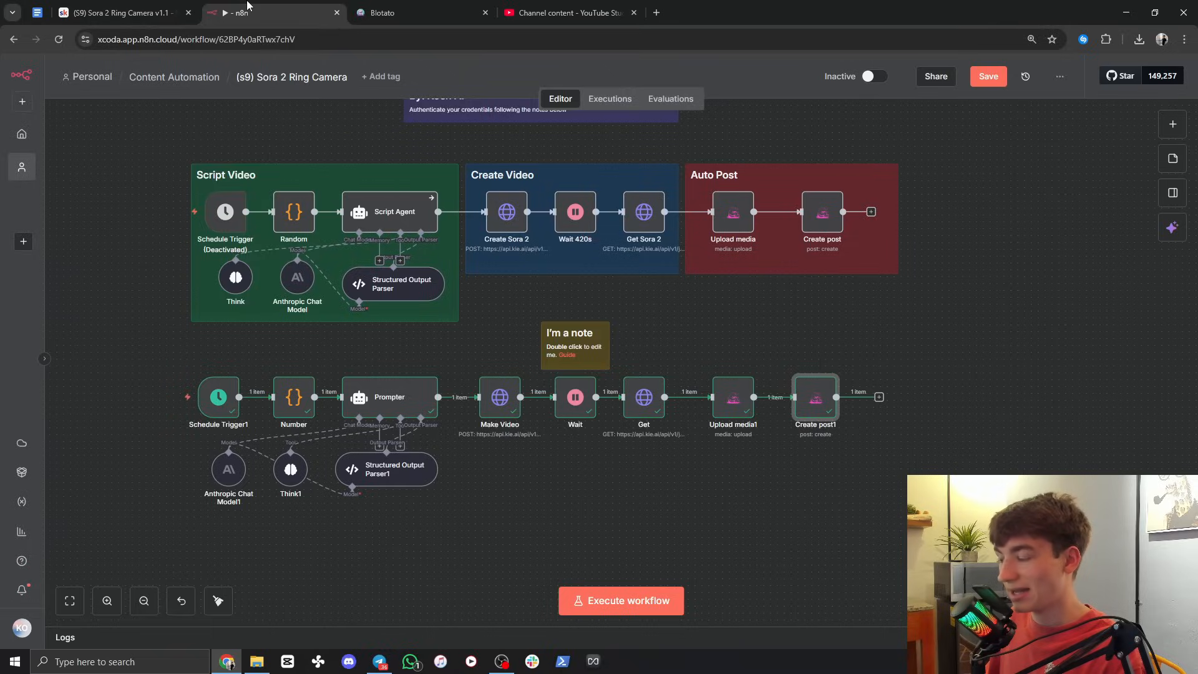
pyautogui.doubleClick(575, 405)
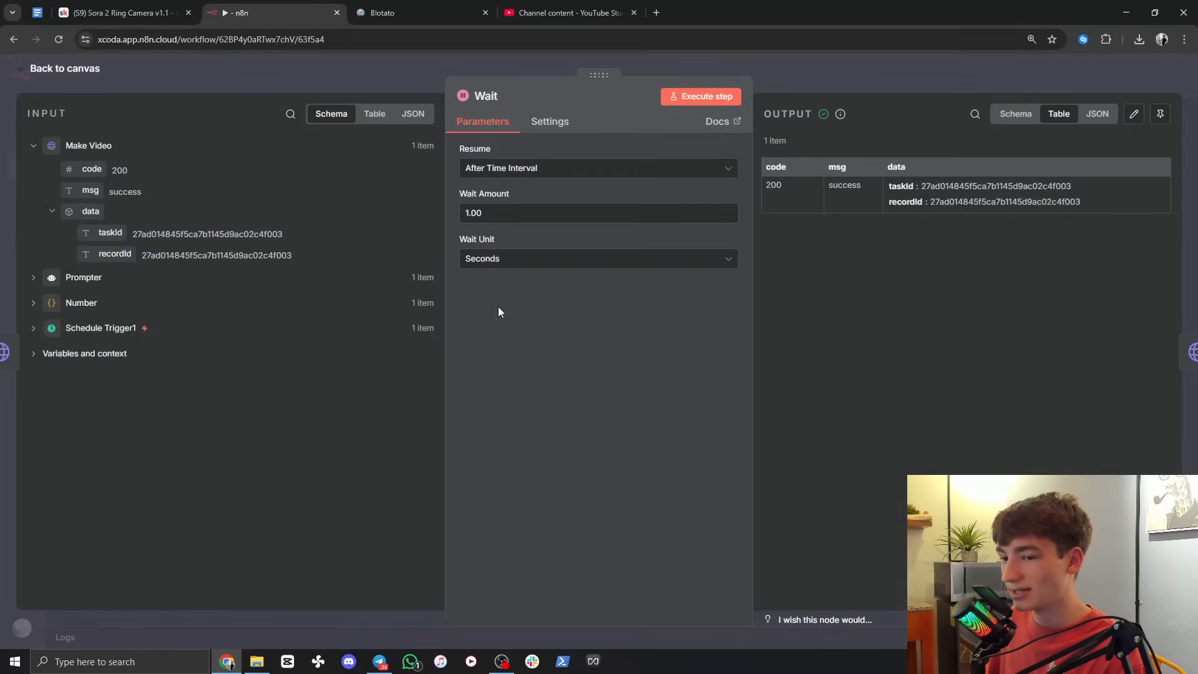
pyautogui.doubleClick(583, 212)
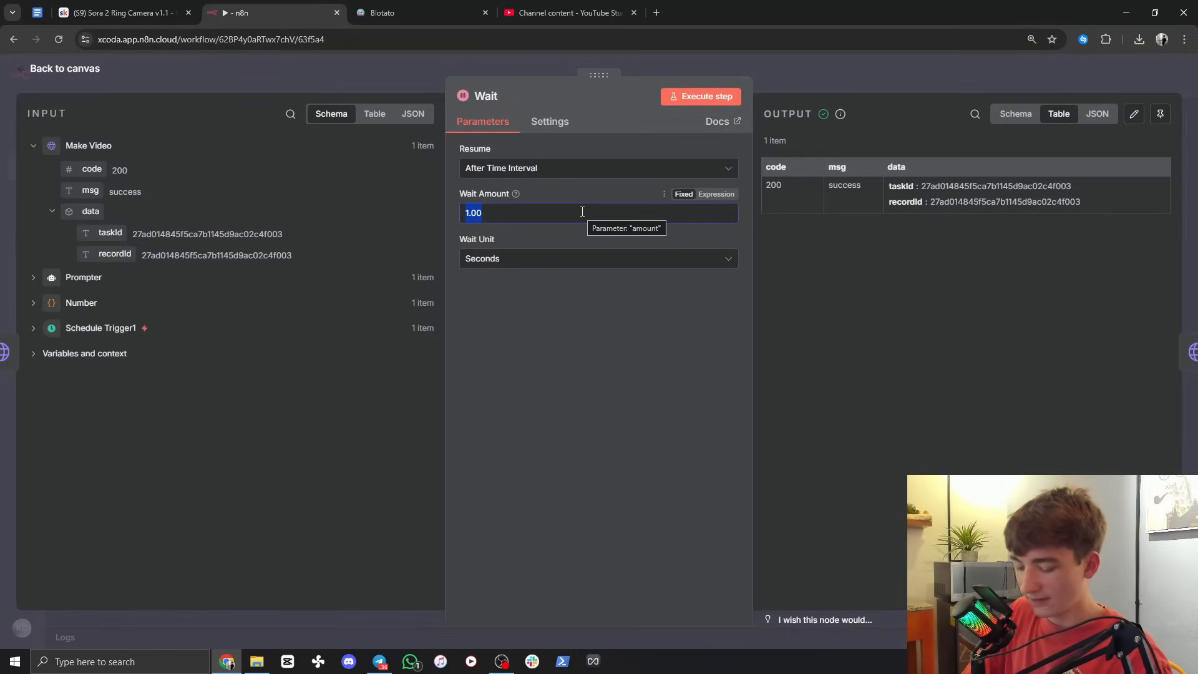
pyautogui.write('400')
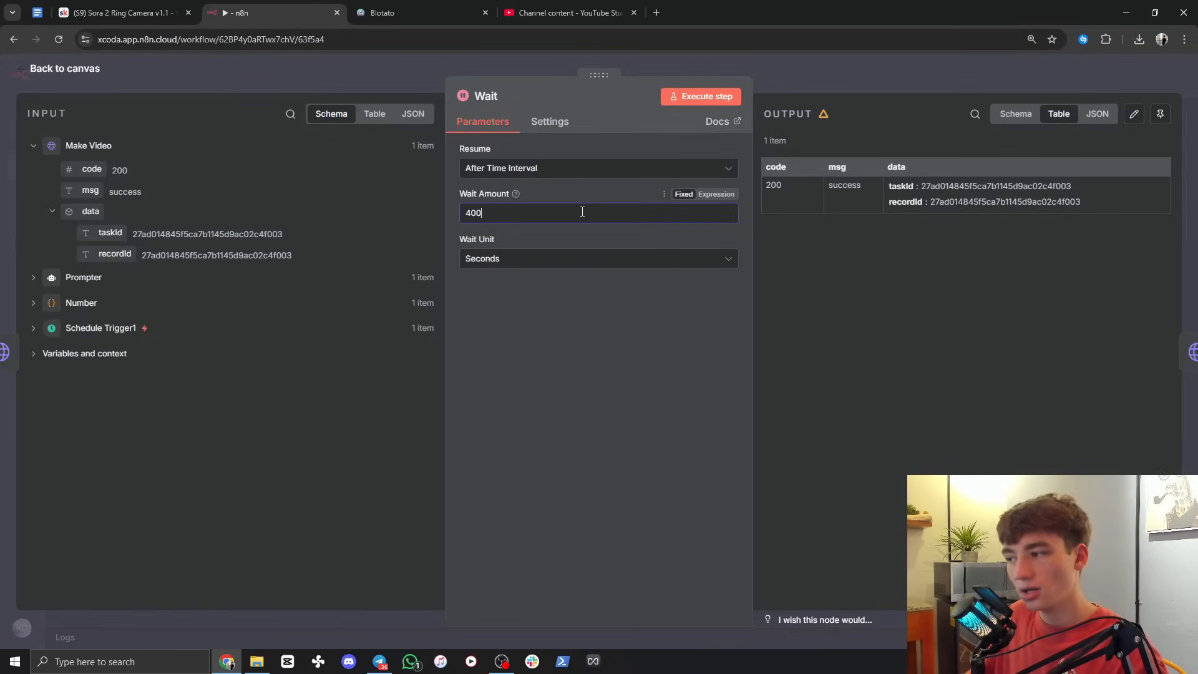
pyautogui.click(453, 216)
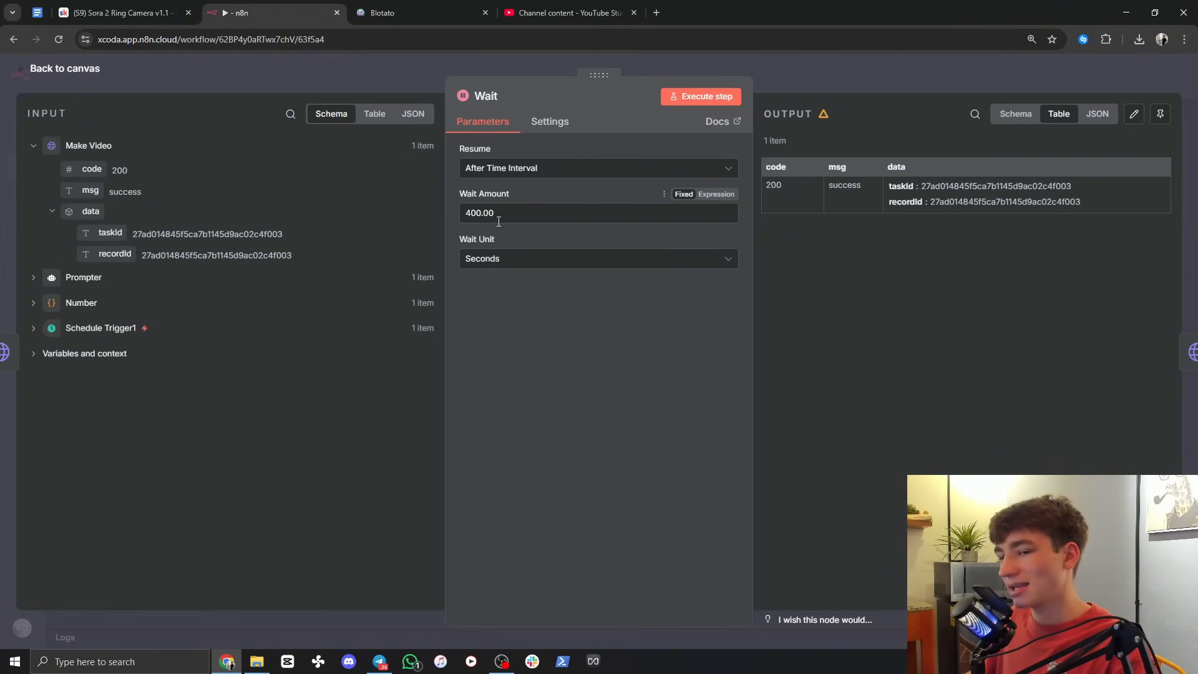
pyautogui.click(789, 79)
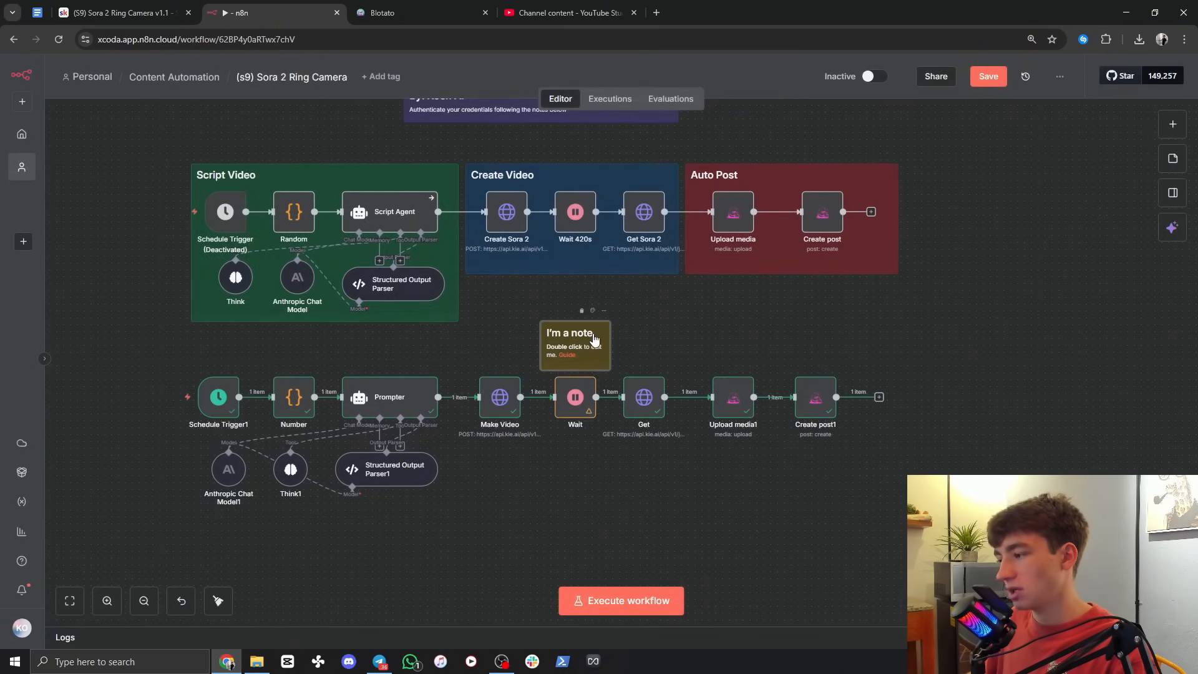
# Step: Delete the sticky note above the Wait node and activate the workflow
pyautogui.press('Delete')
pyautogui.moveTo(626, 331); pyautogui.dragTo(665, 304)
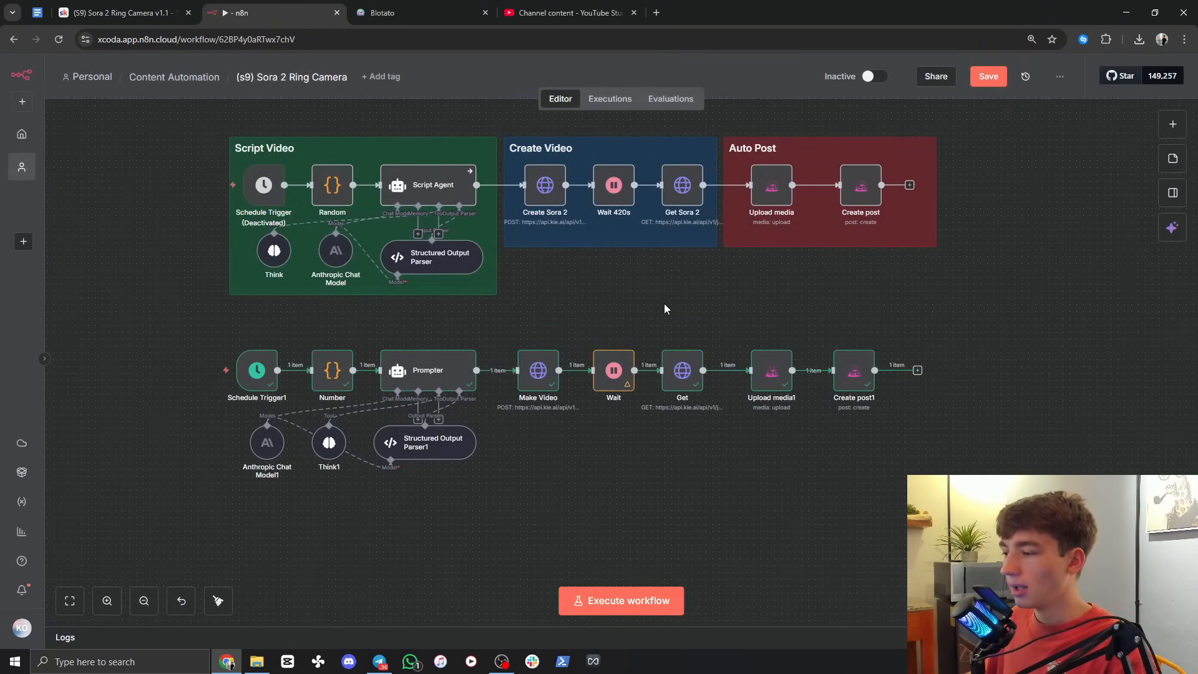
pyautogui.click(876, 76)
pyautogui.click(721, 391)
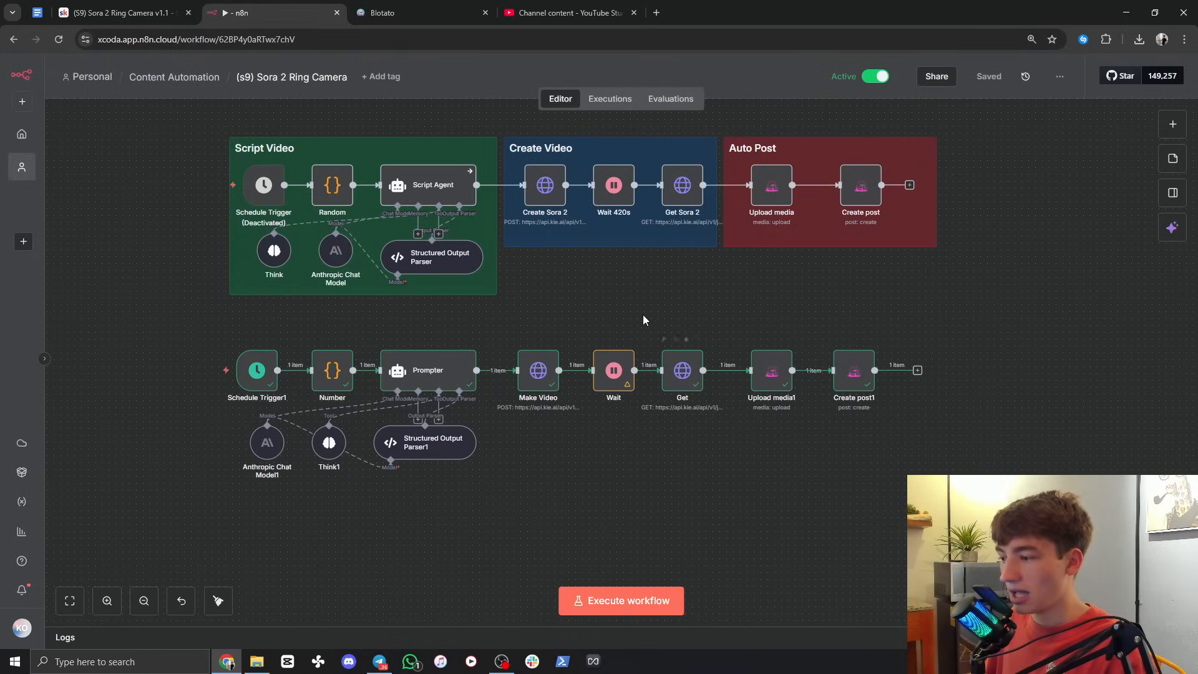
pyautogui.moveTo(552, 280); pyautogui.dragTo(566, 234)
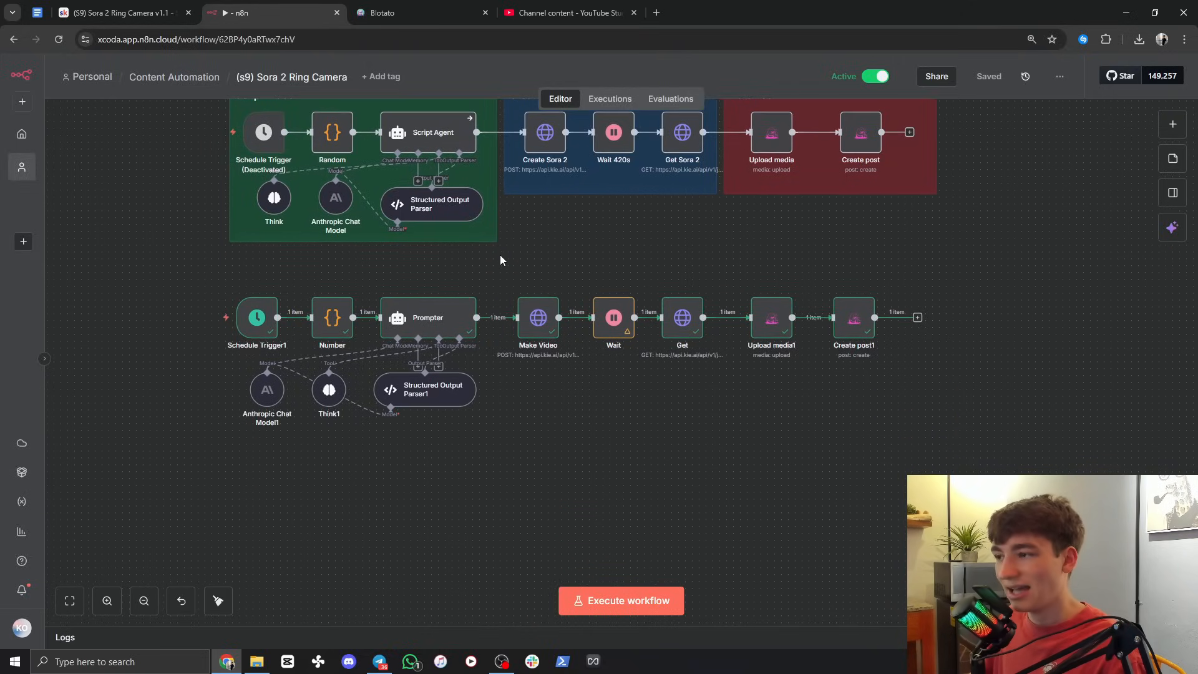
pyautogui.moveTo(500, 255); pyautogui.dragTo(716, 384)
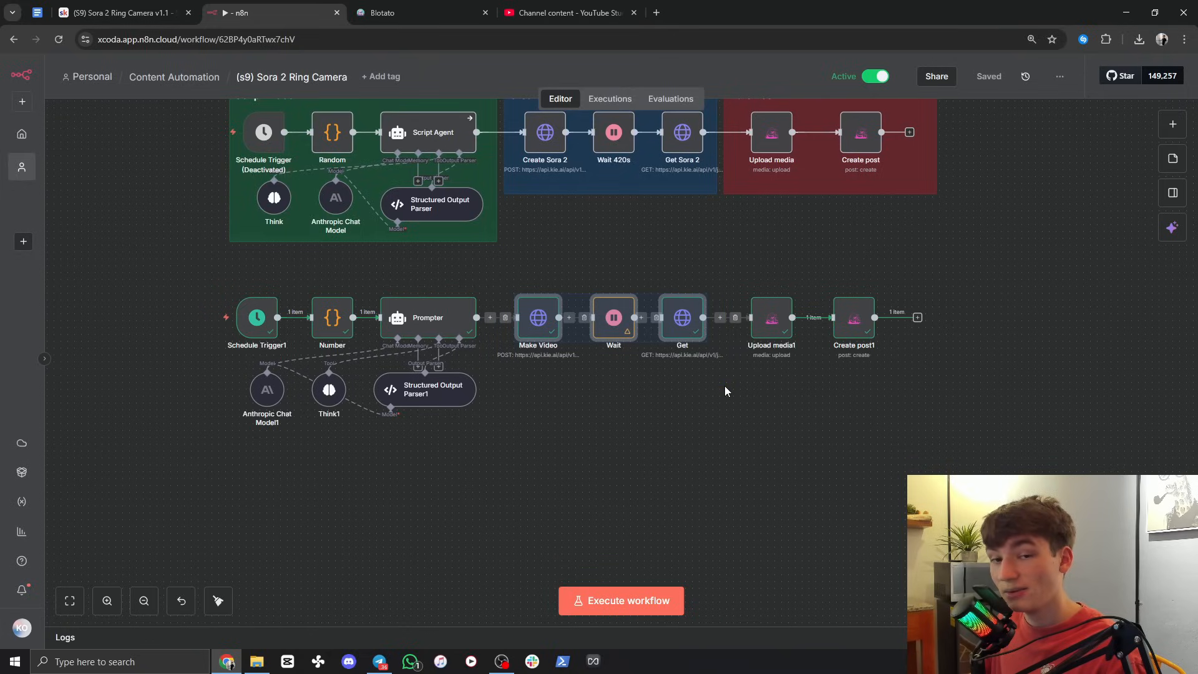
pyautogui.click(726, 388)
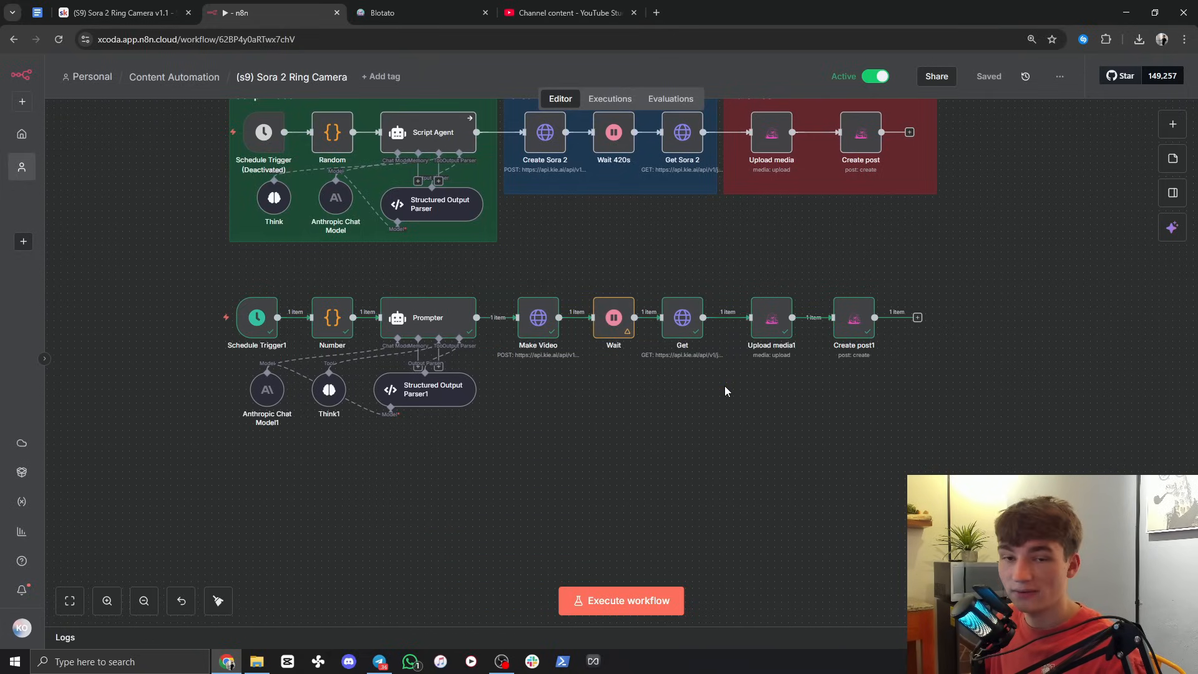
pyautogui.moveTo(268, 391)
pyautogui.mouseDown()
pyautogui.moveTo(210, 431)
pyautogui.moveTo(266, 386)
pyautogui.mouseUp()
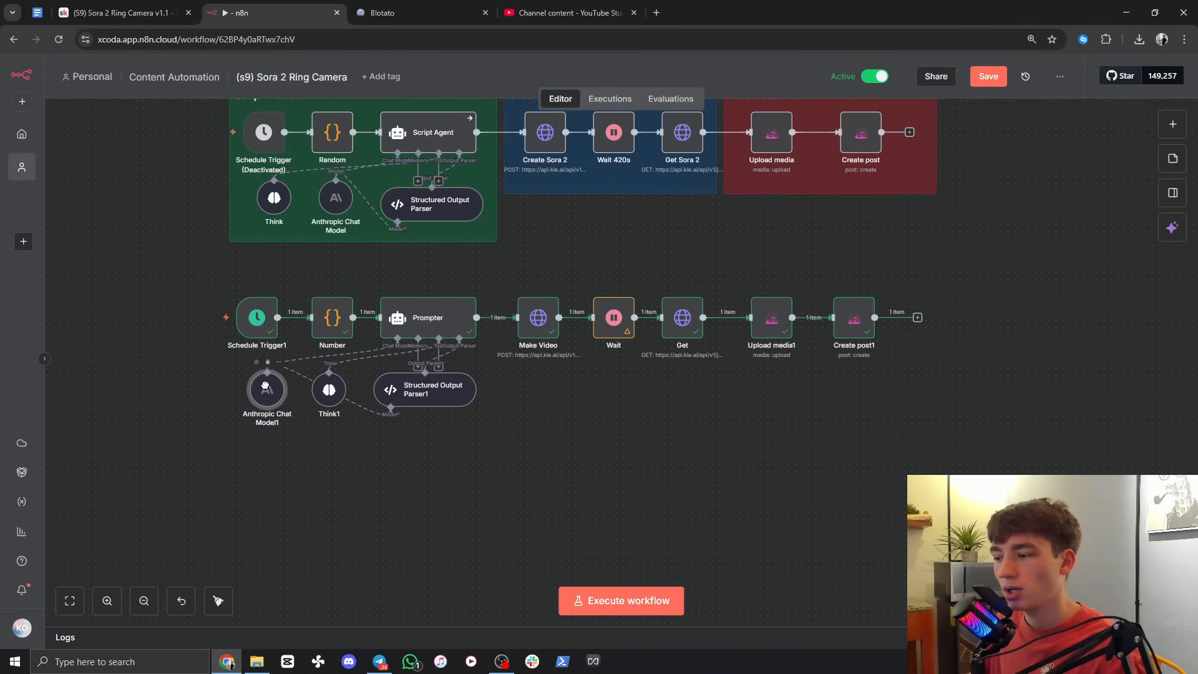